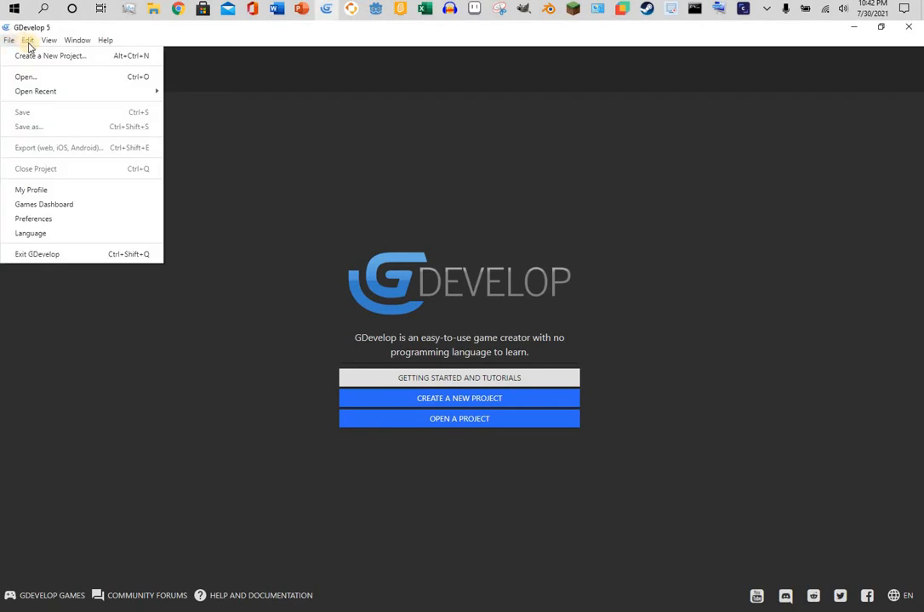
Start a new game project and browse to E:\gdevelop game files\tutorials for its location.
left_click(277, 157)
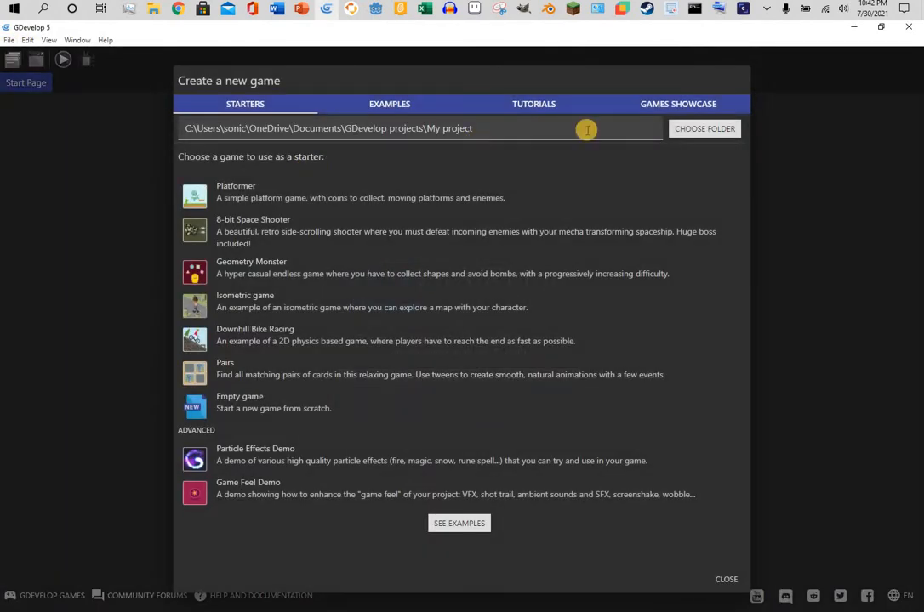
left_click(698, 130)
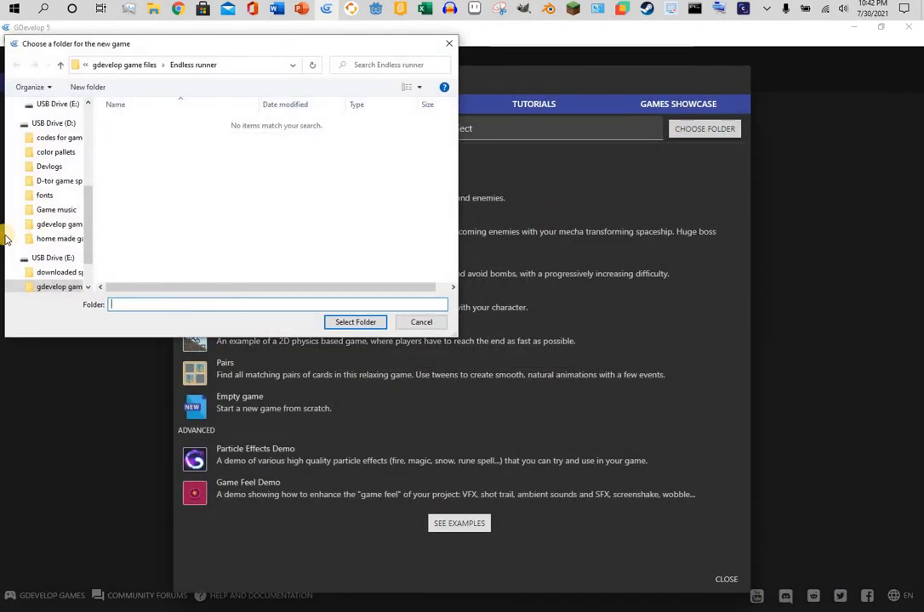
scroll(60, 242, "down", 1)
left_click(69, 241)
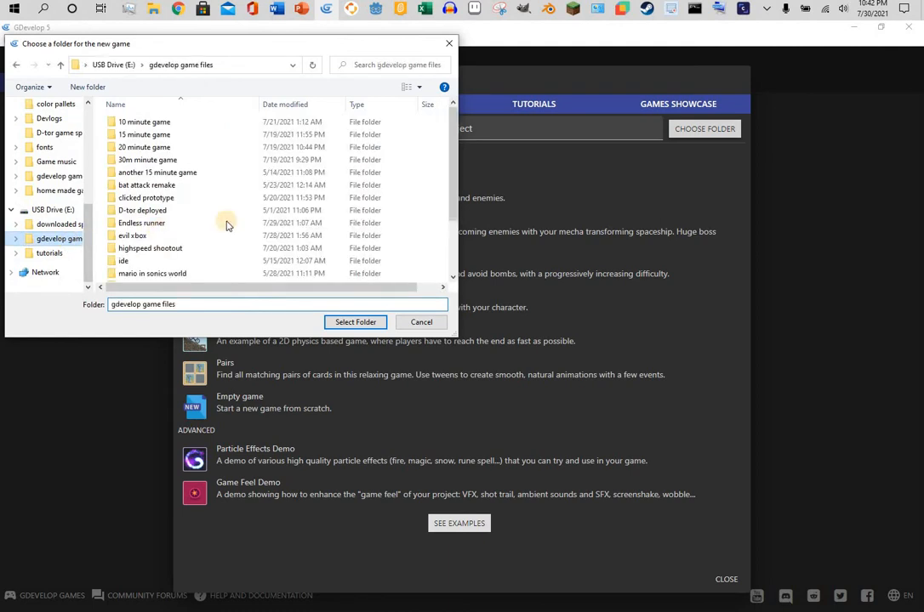
scroll(226, 224, "down", 2)
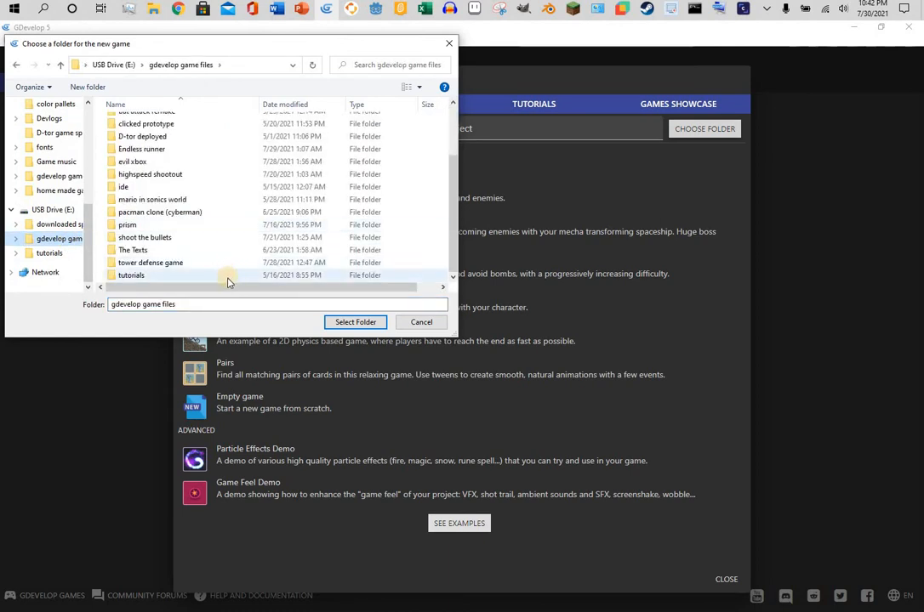
double_click(228, 275)
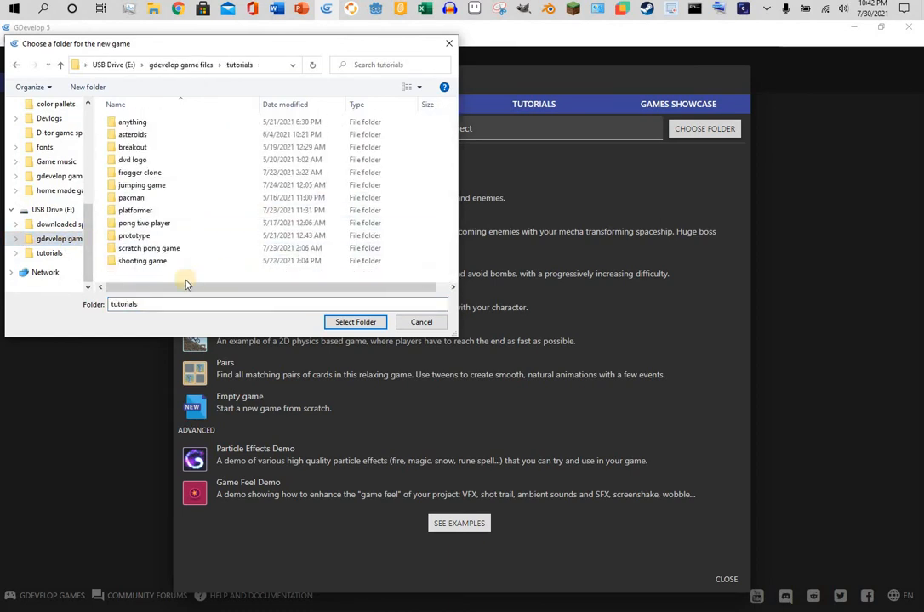
Create a folder named "space invaders" inside tutorials and start an Empty game in it.
right_click(164, 276)
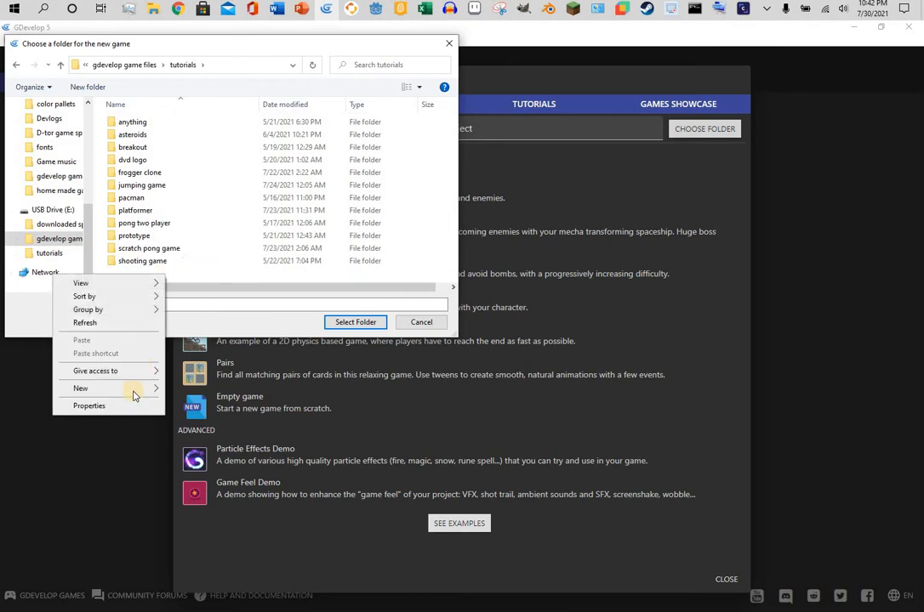
mouse_move(136, 388)
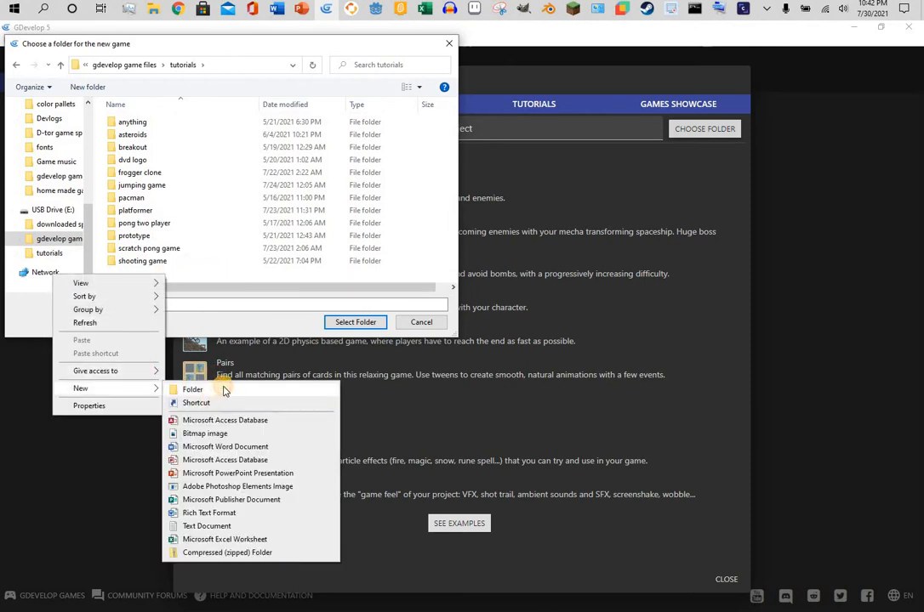
left_click(223, 389)
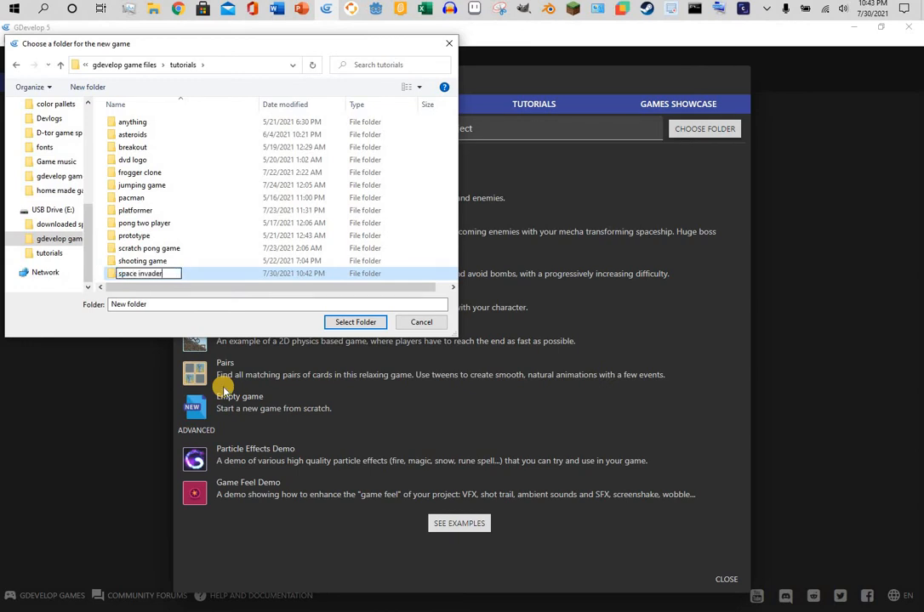
key("Return")
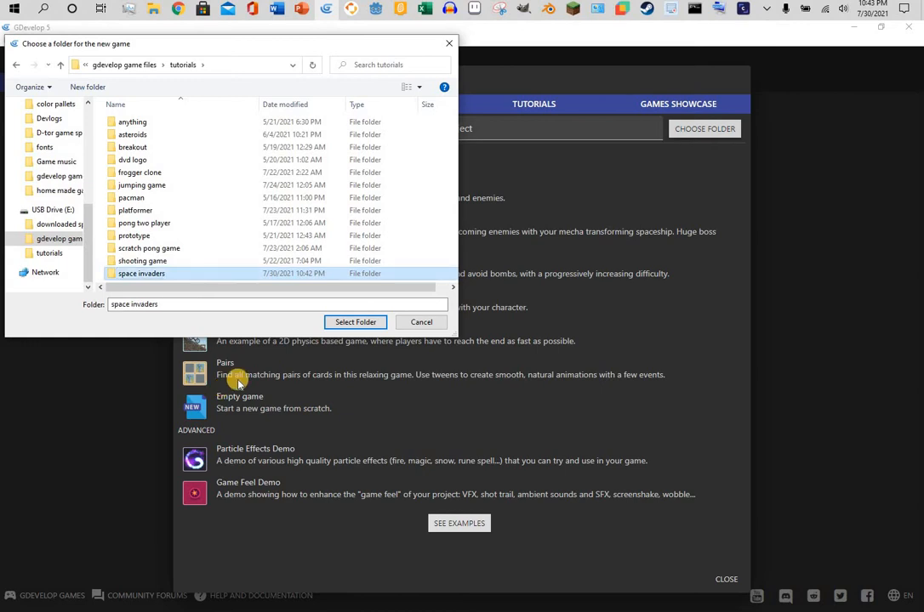
left_click(349, 322)
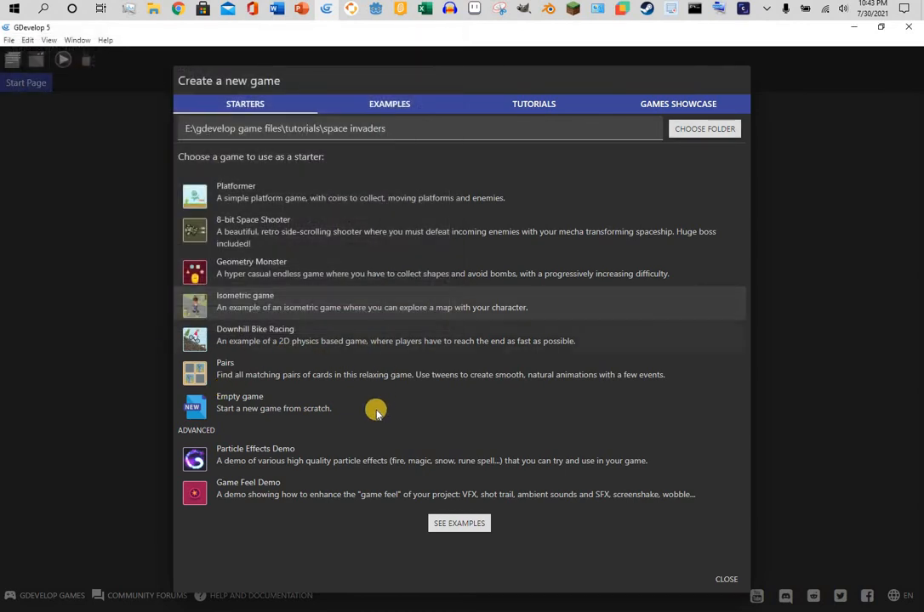
left_click(376, 412)
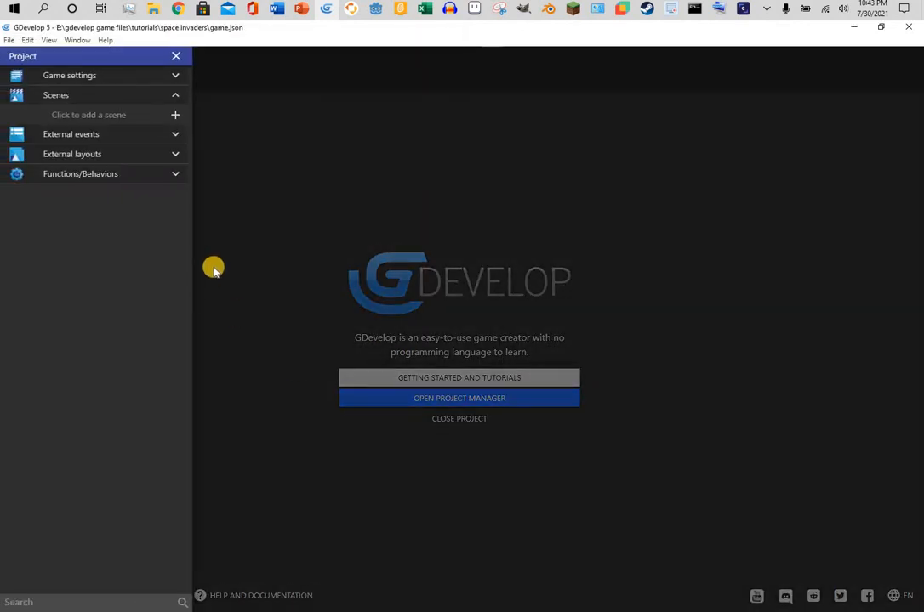
Add a new scene to the project and rename it "game".
left_click(175, 114)
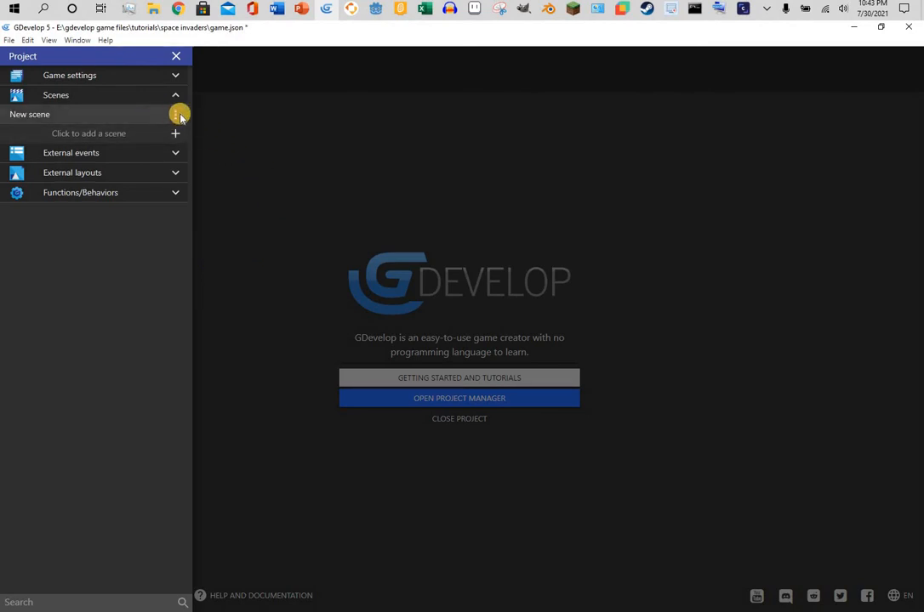
left_click(175, 114)
left_click(245, 187)
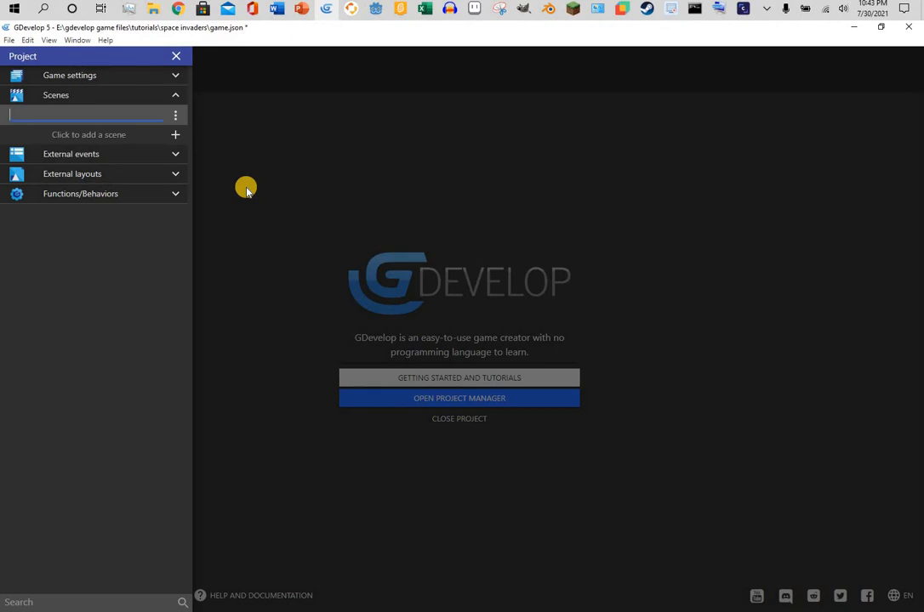
type("game")
left_click(246, 189)
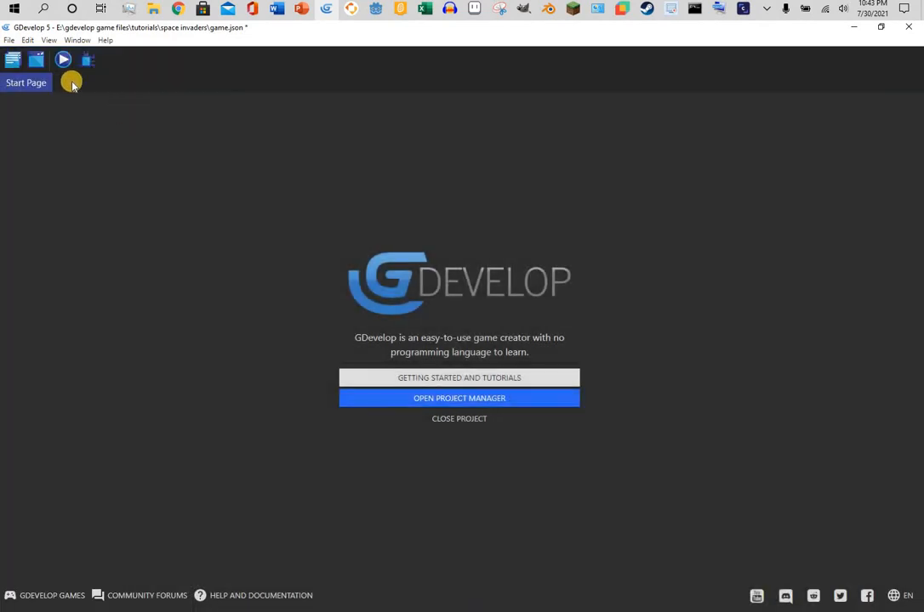
Open the game scene and set its background color to black in the scene properties.
left_click(12, 57)
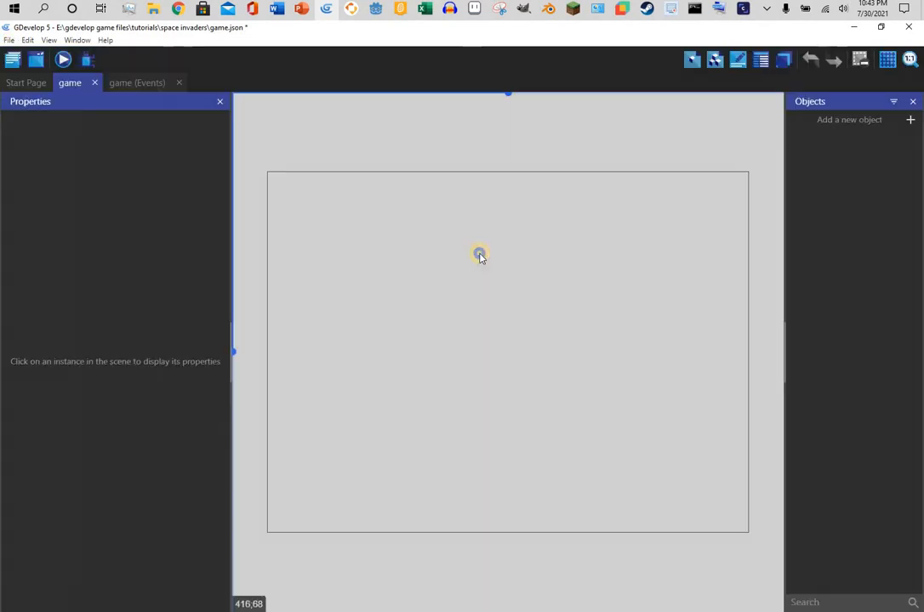
right_click(480, 254)
left_click(521, 279)
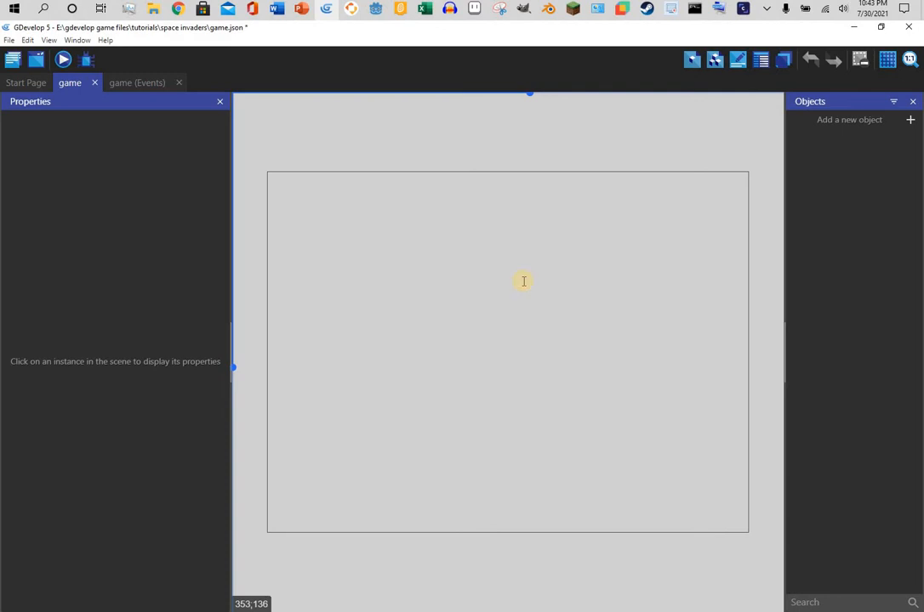
left_click(619, 340)
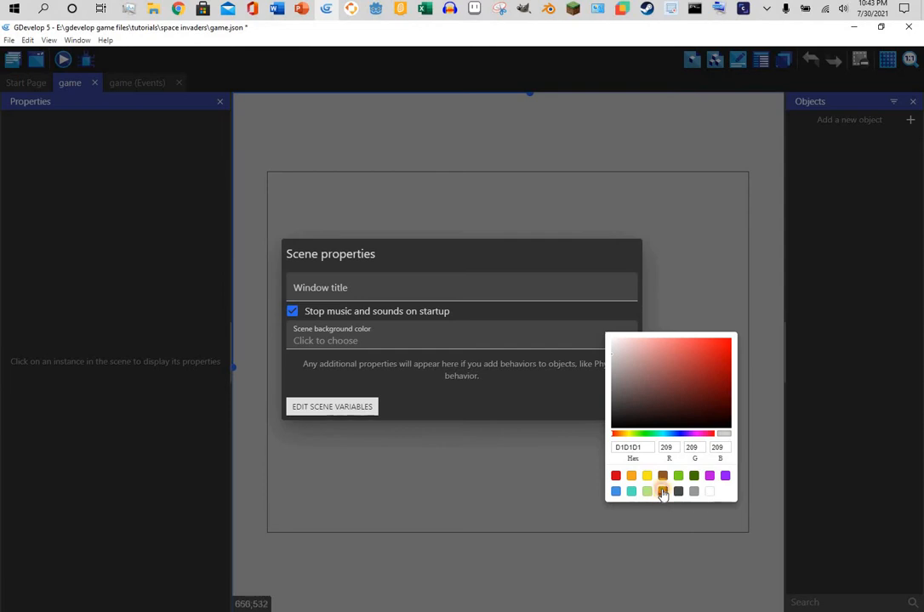
left_click(512, 396)
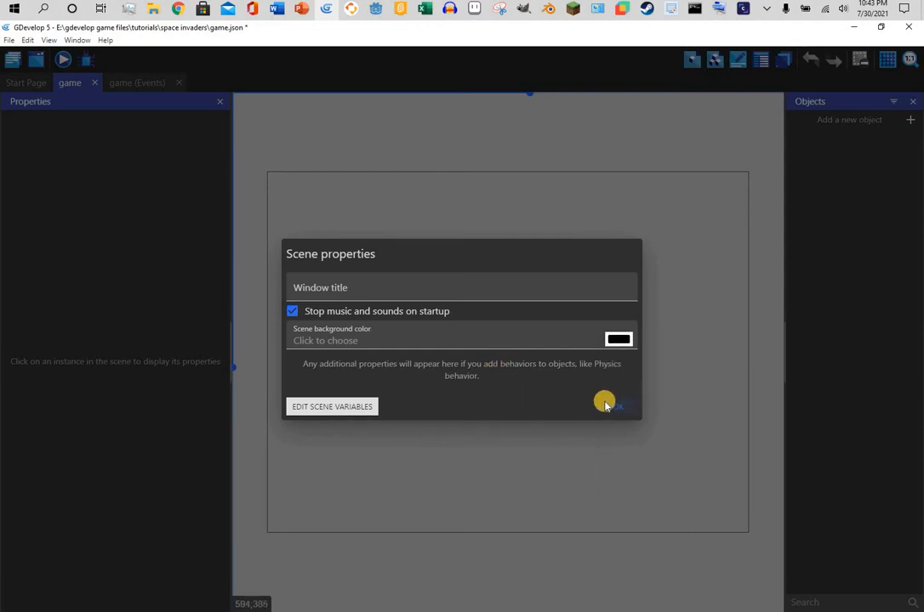
left_click(614, 412)
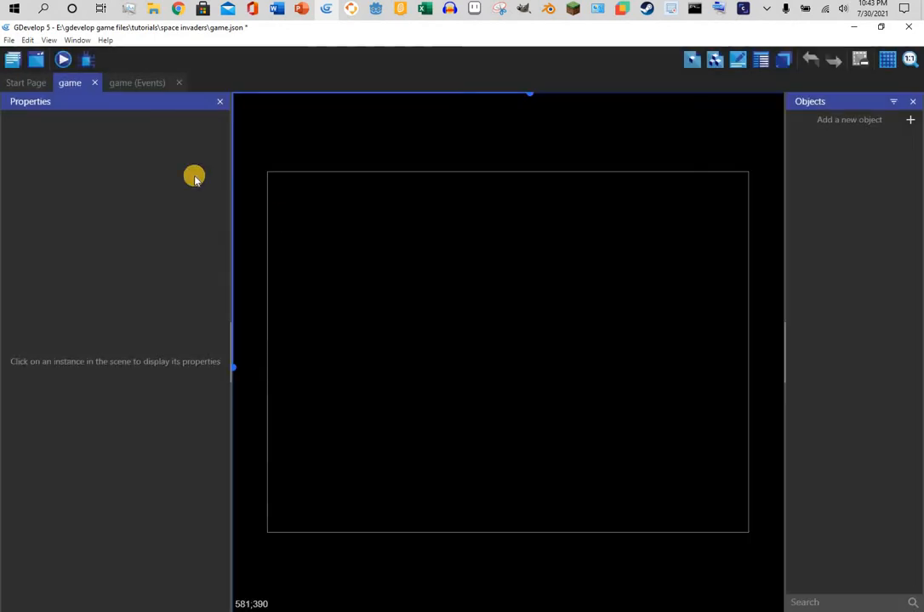
In the project properties, disable updating the resolution during the game and set the game resolution height to 700.
left_click(33, 68)
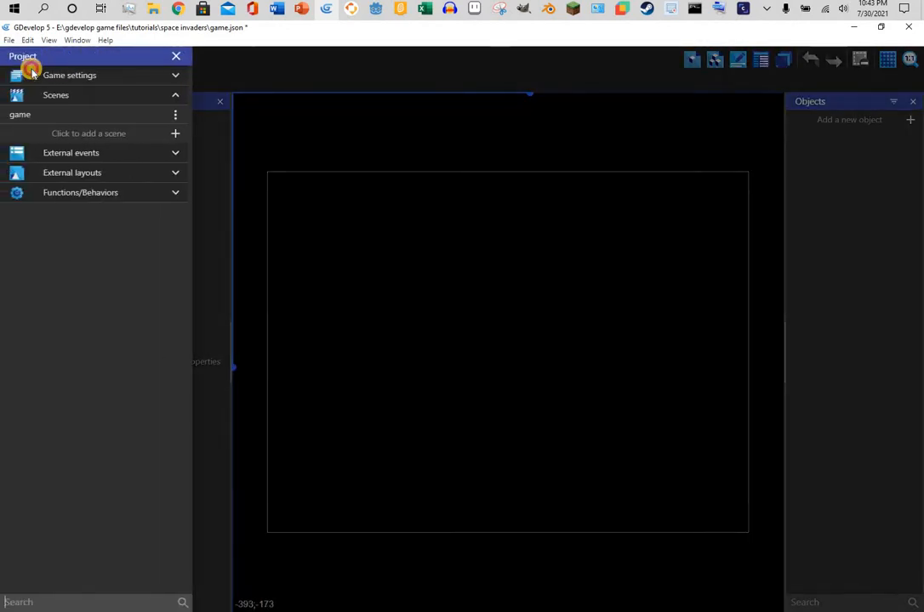
left_click(61, 99)
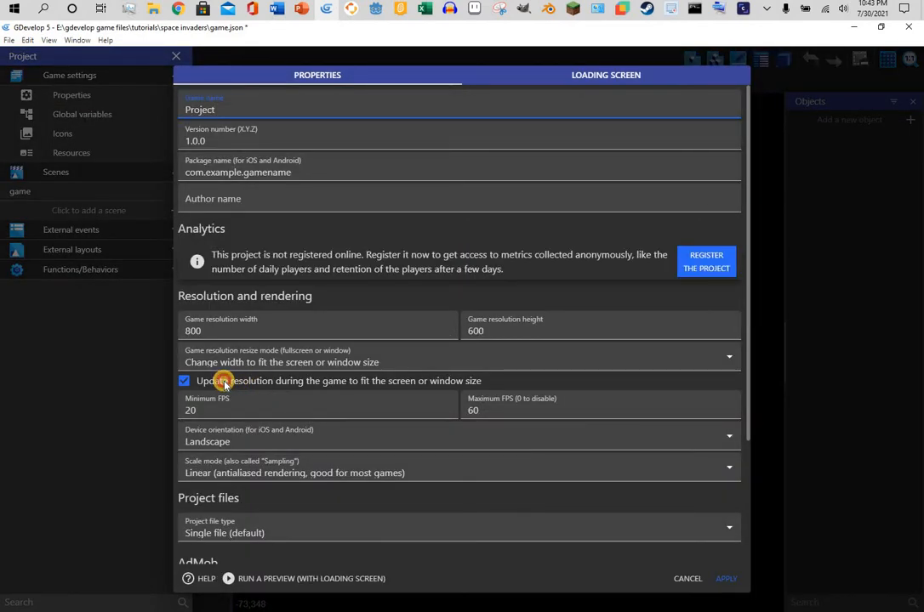
left_click(223, 382)
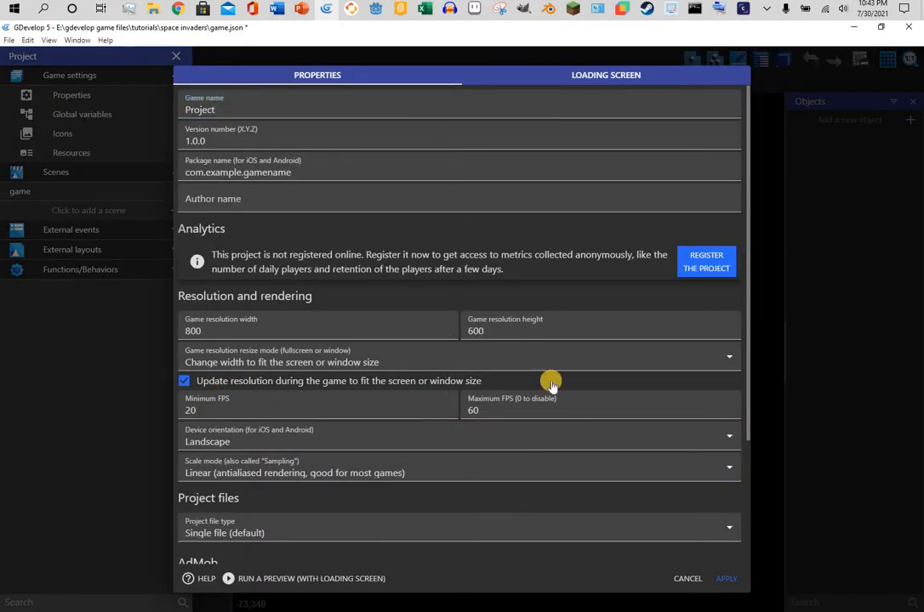
left_click(676, 327)
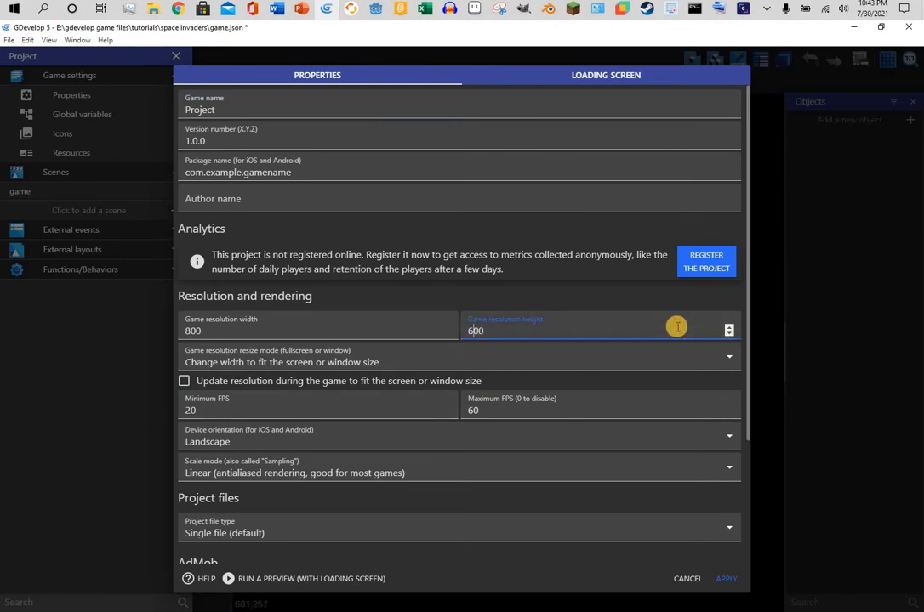
type("1")
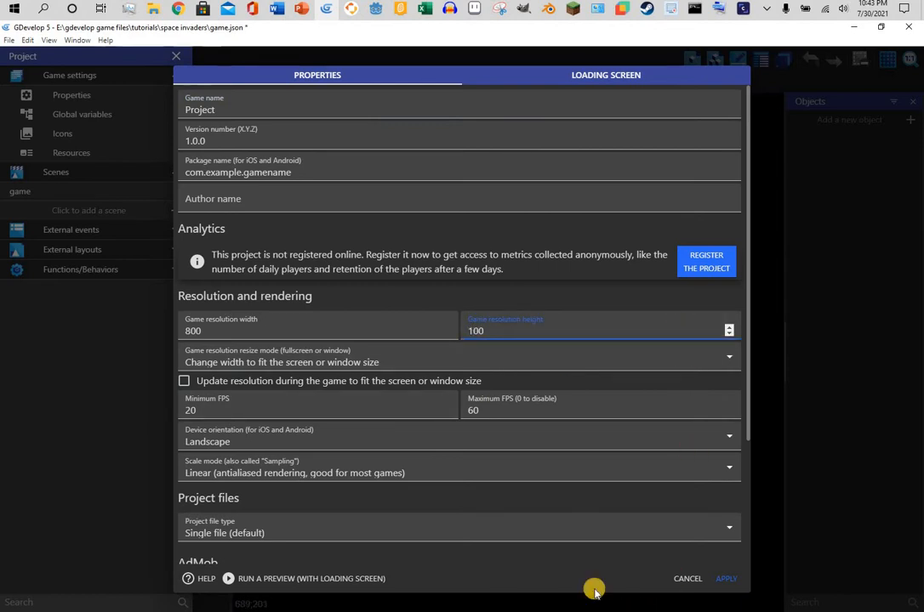
type("7")
left_click(725, 578)
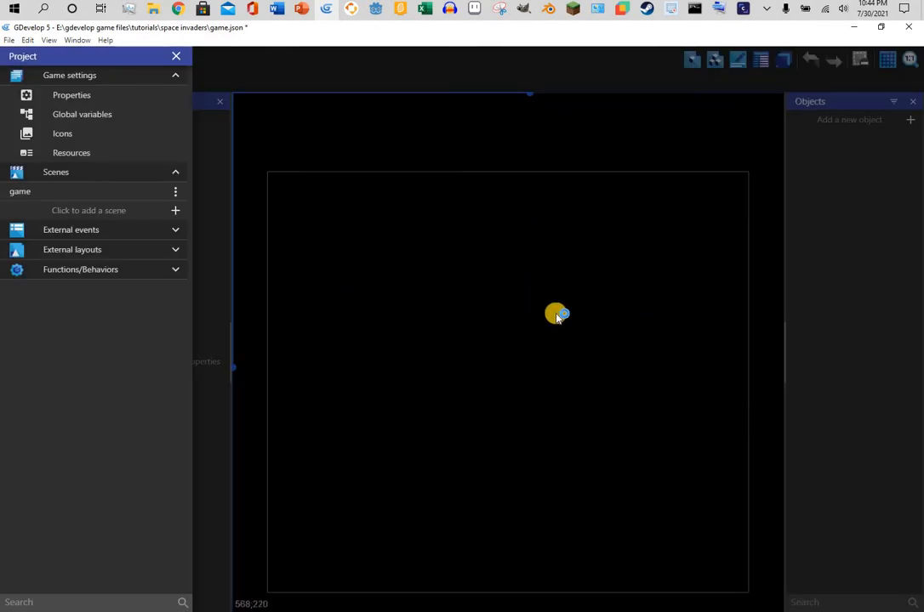
left_click(116, 94)
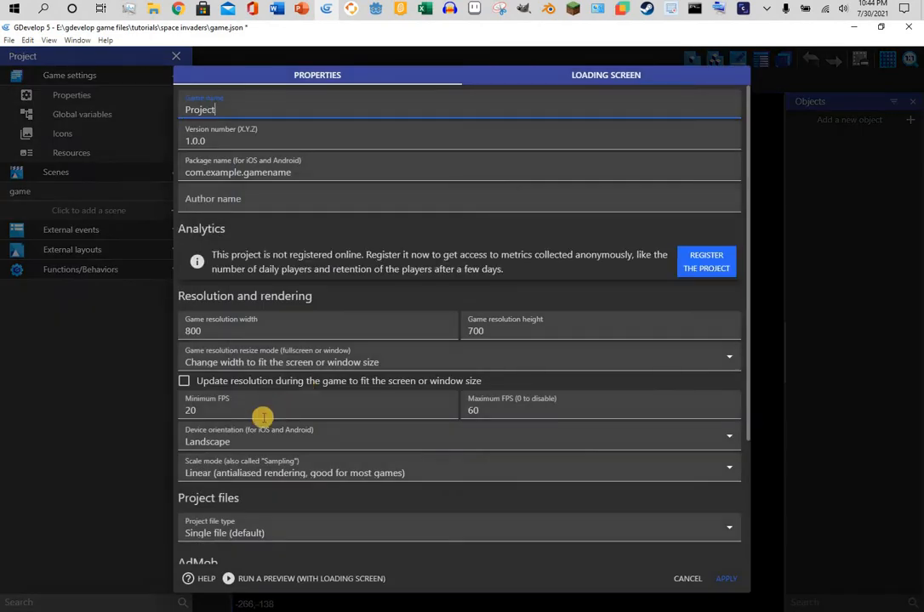
left_click(726, 579)
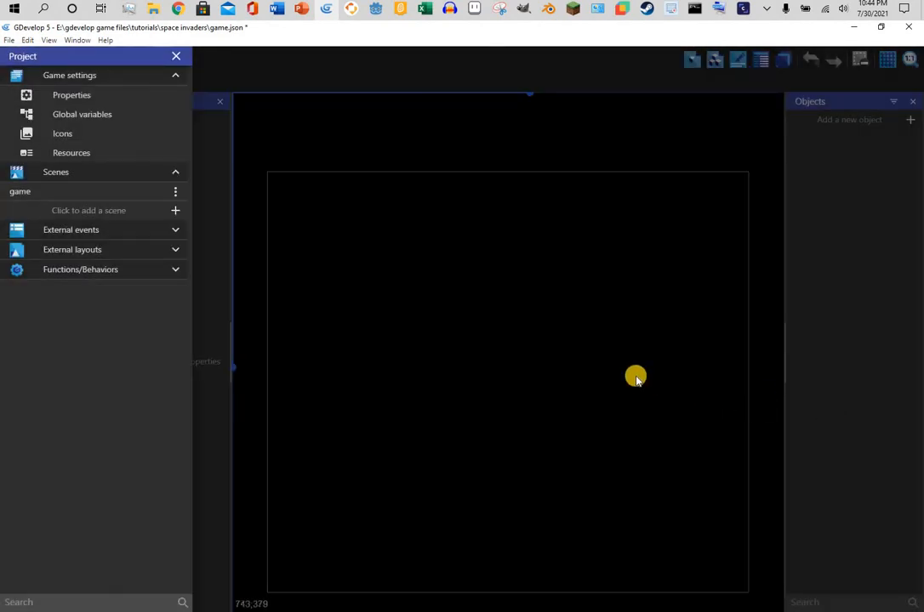
Hide the instance properties beside the scene and add a new Sprite object named "player".
left_click(211, 87)
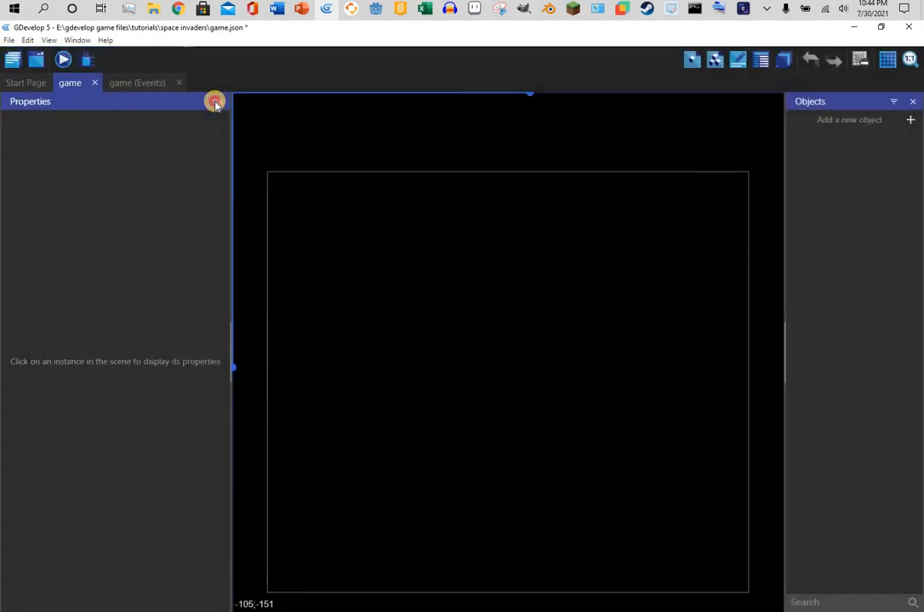
left_click(218, 101)
right_click(381, 294)
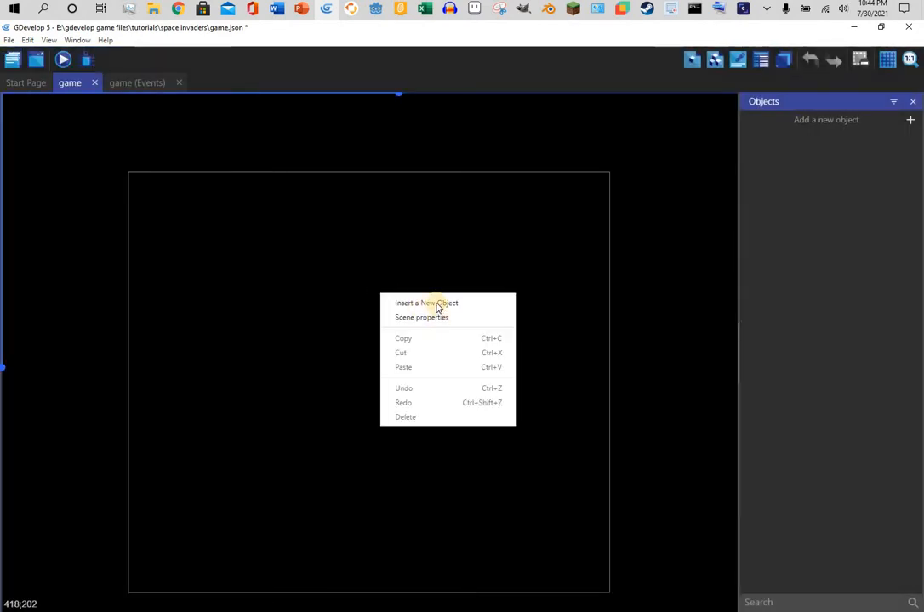
left_click(911, 119)
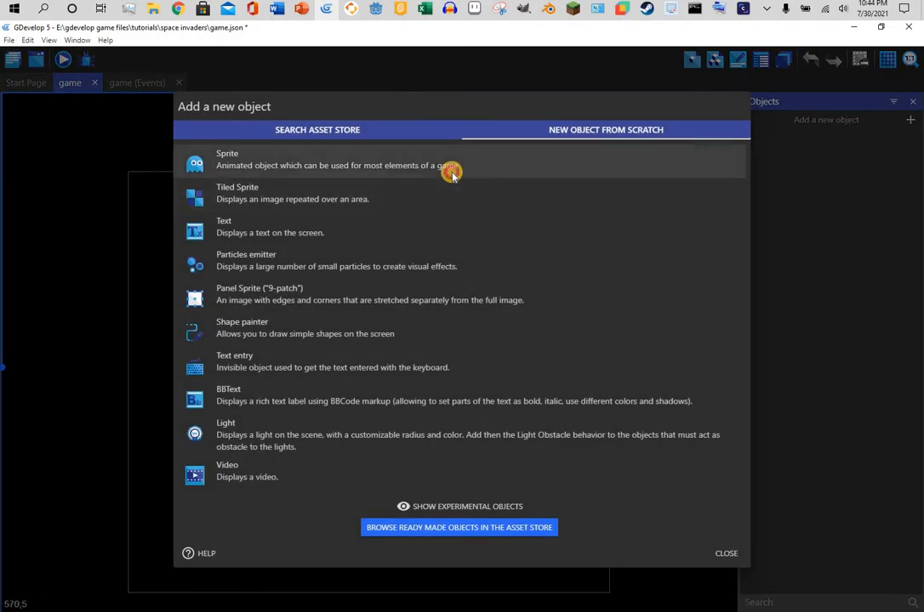
left_click(451, 173)
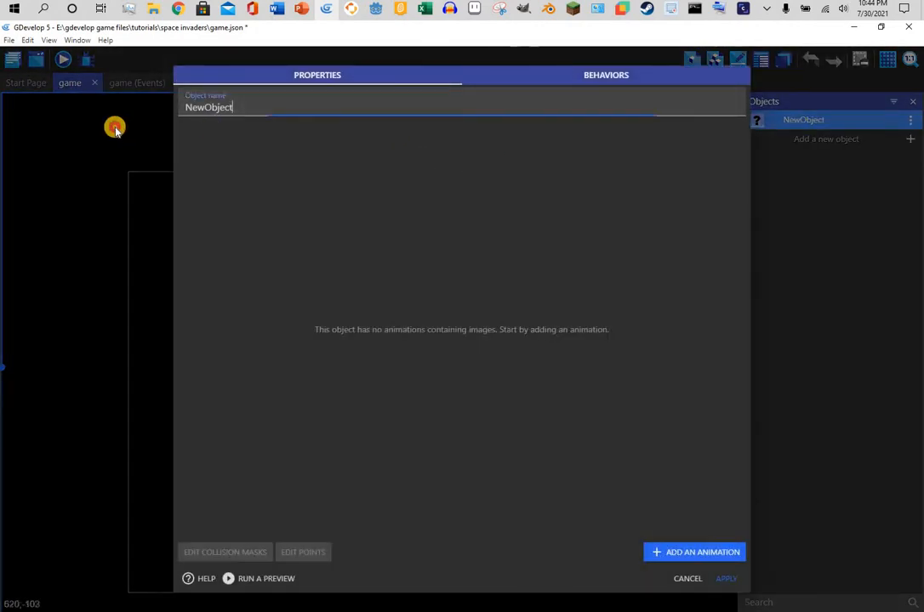
type("playe")
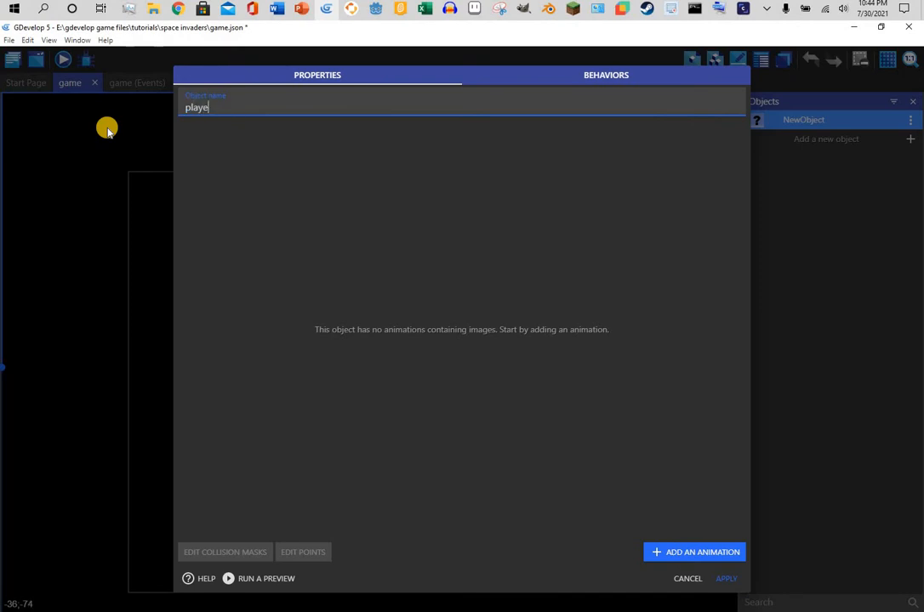
type("r")
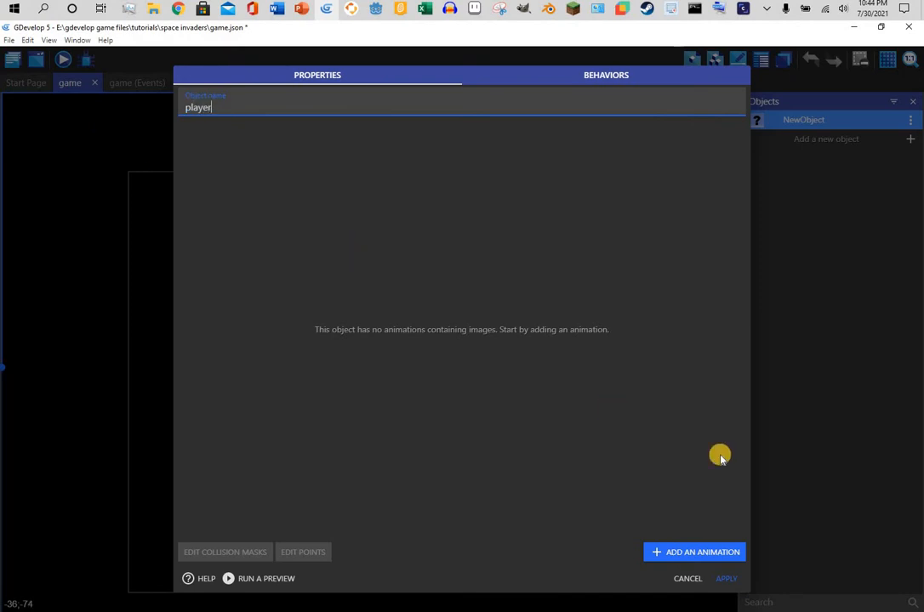
Add an animation to the player, fill its whole canvas with green in the pixel editor, and save and apply the sprite.
left_click(688, 562)
left_click(497, 151)
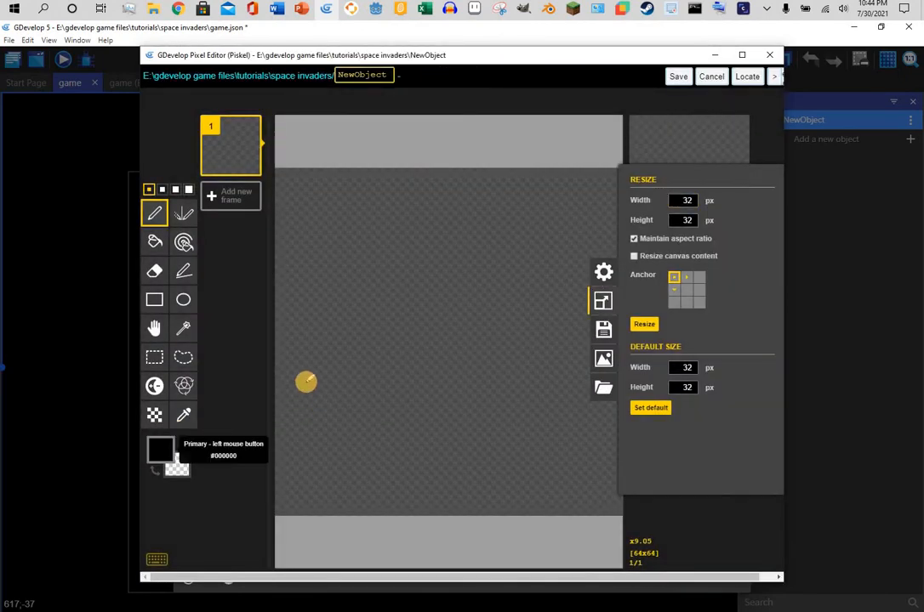
left_click(272, 353)
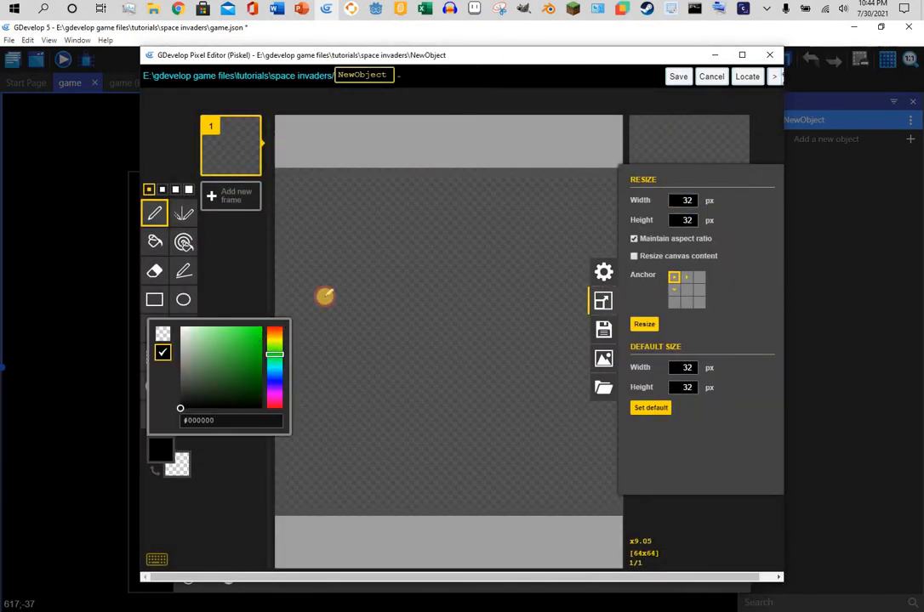
left_click(349, 252)
left_click(155, 242)
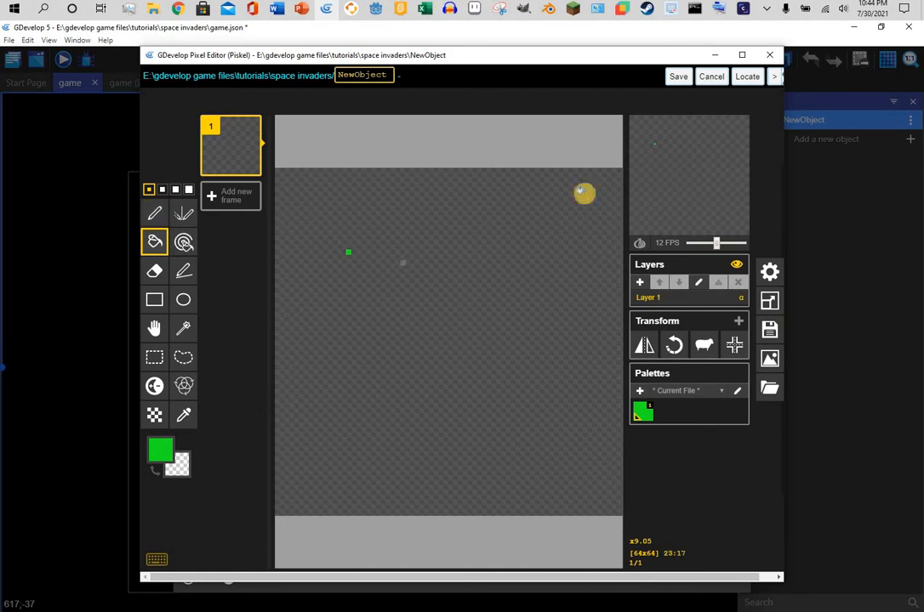
left_click(583, 193)
left_click(678, 76)
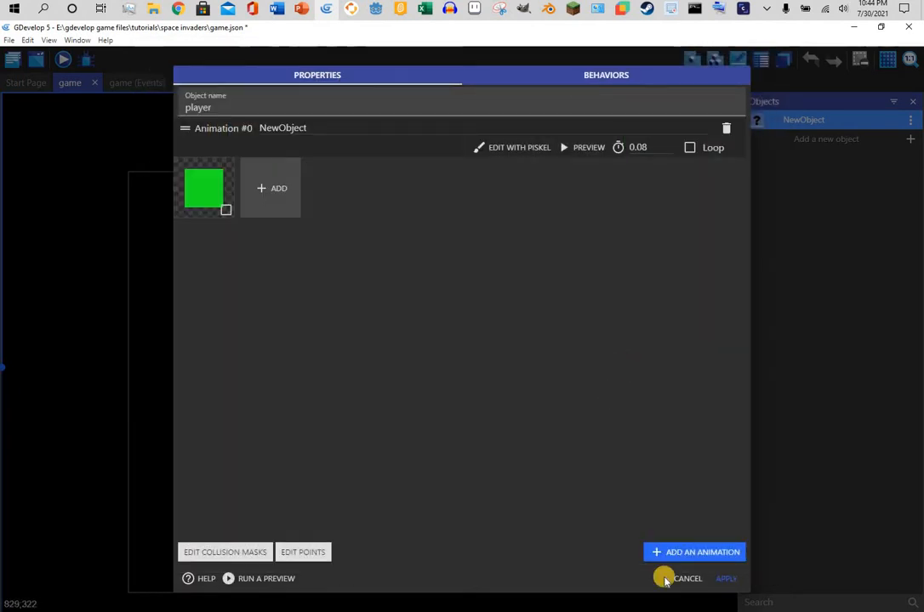
left_click(726, 579)
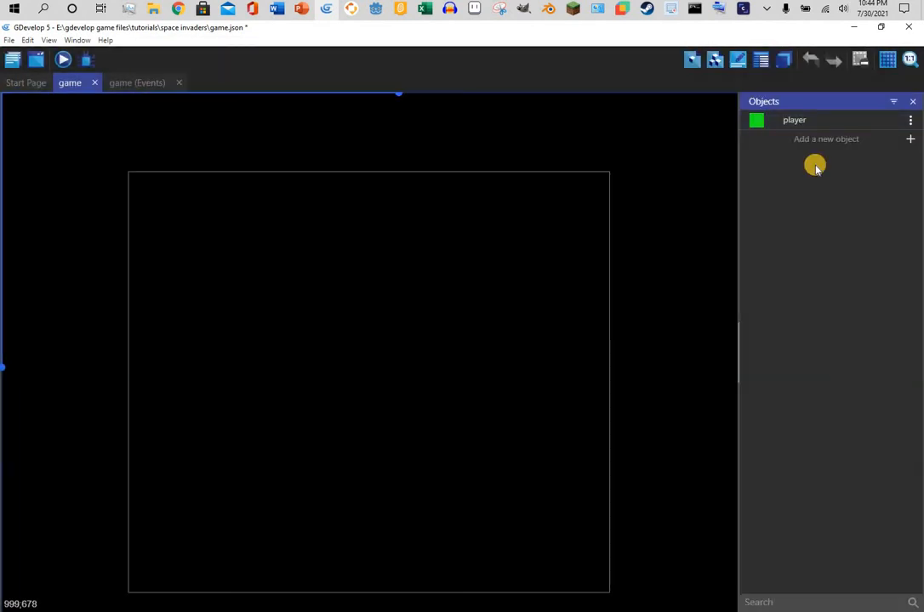
Add the Top-down movement behavior to the player with Allows diagonals, Default controls and Rotate object disabled.
double_click(809, 122)
left_click(599, 73)
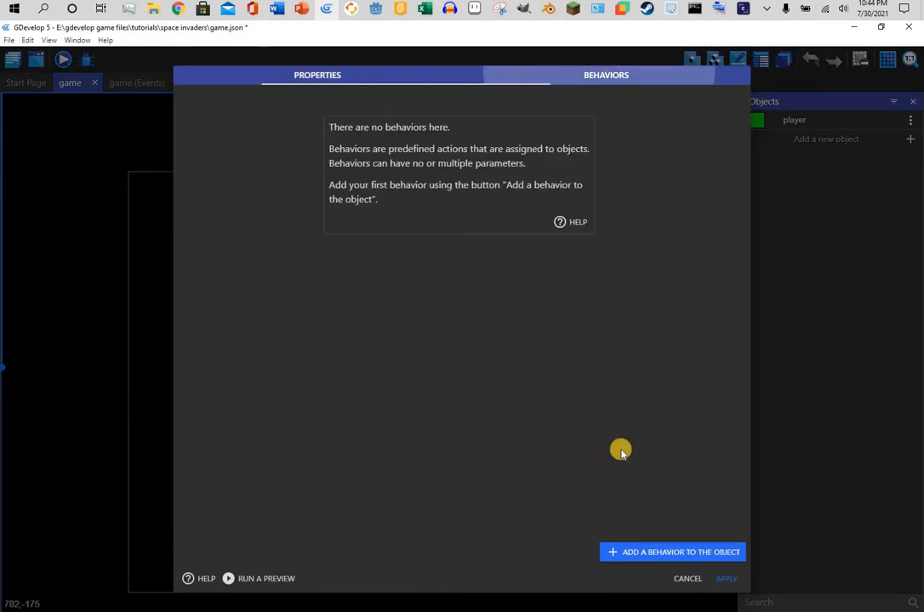
left_click(648, 553)
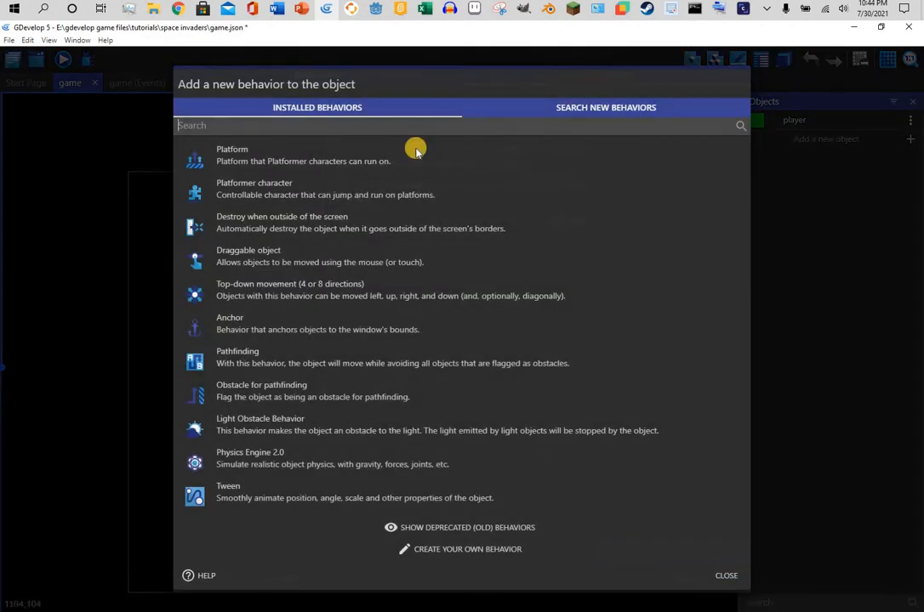
left_click(386, 292)
left_click(192, 162)
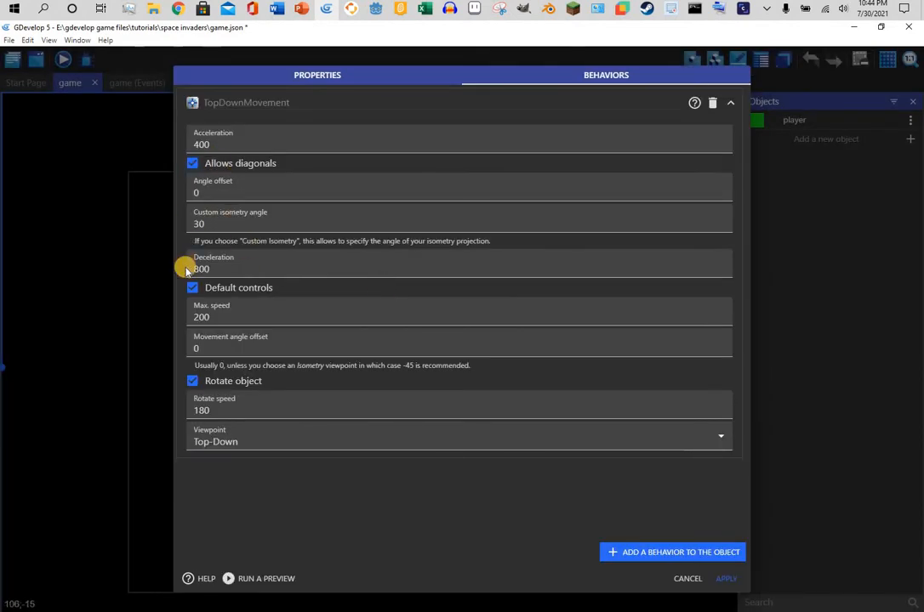
left_click(190, 287)
left_click(192, 381)
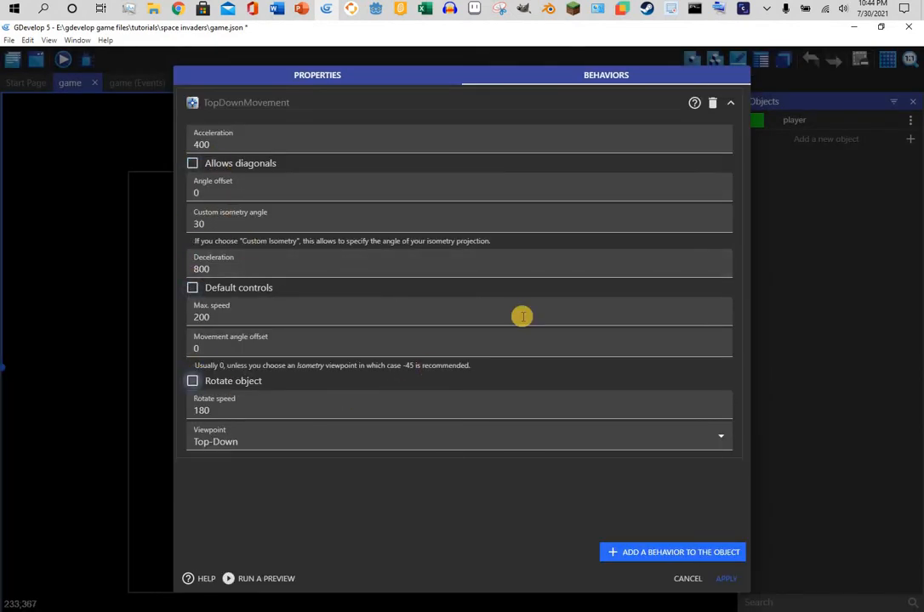
Install and add the Screen Wrap behavior to the player, and place the player near the bottom centre of the scene frame.
left_click(676, 552)
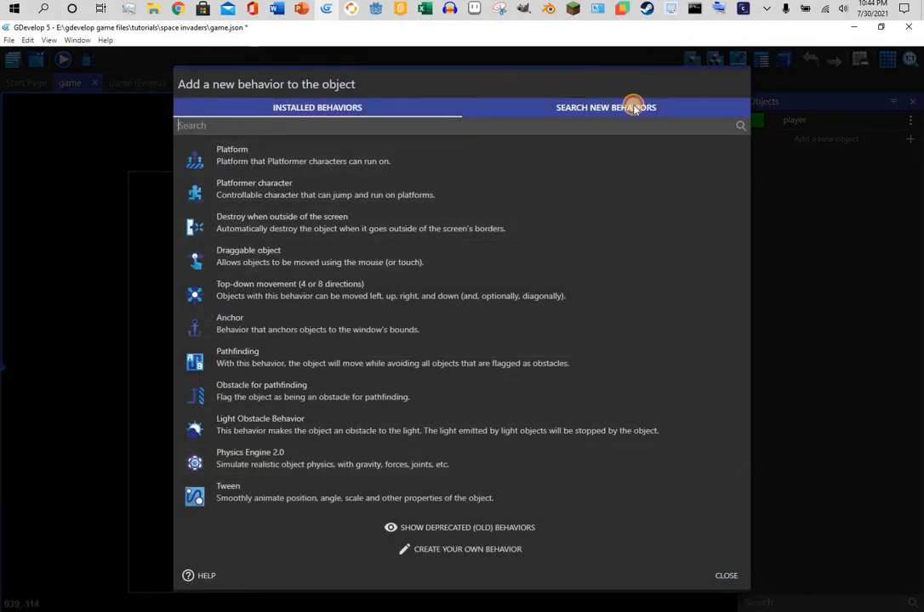
left_click(633, 108)
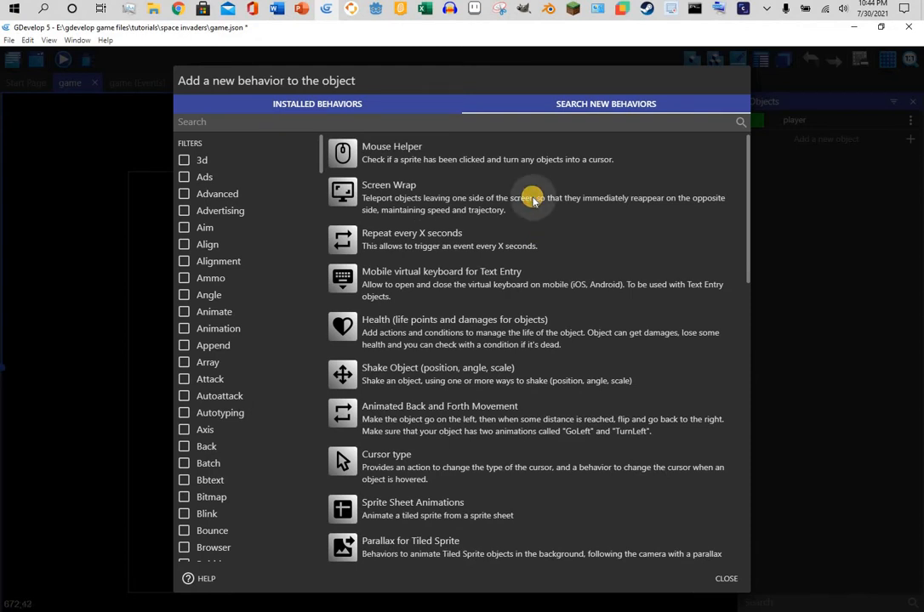
left_click(533, 200)
left_click(696, 405)
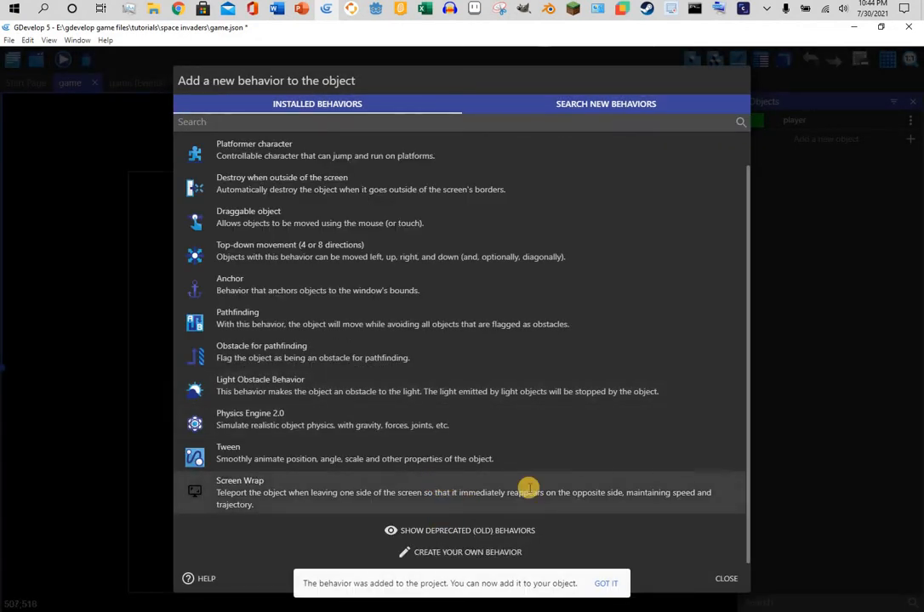
left_click(525, 488)
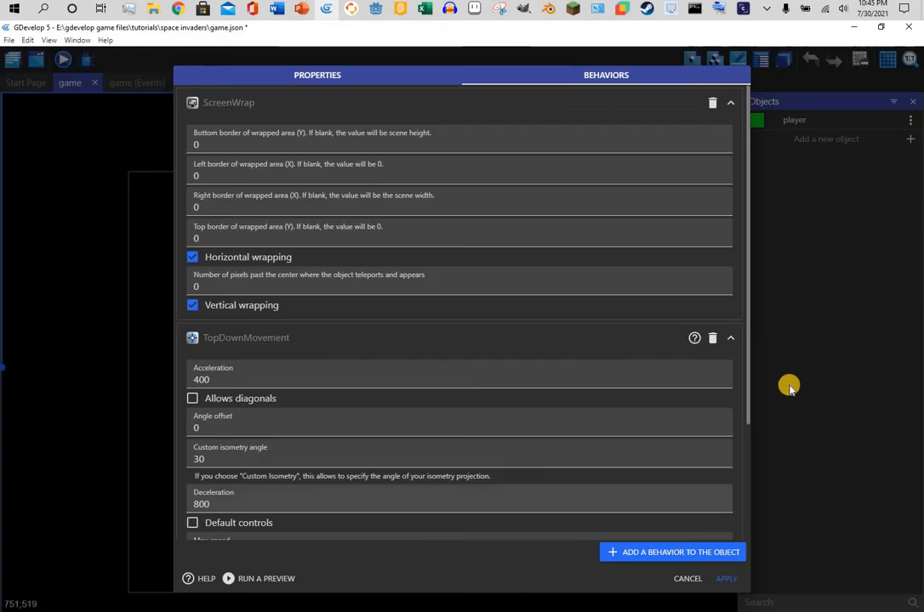
left_click(724, 585)
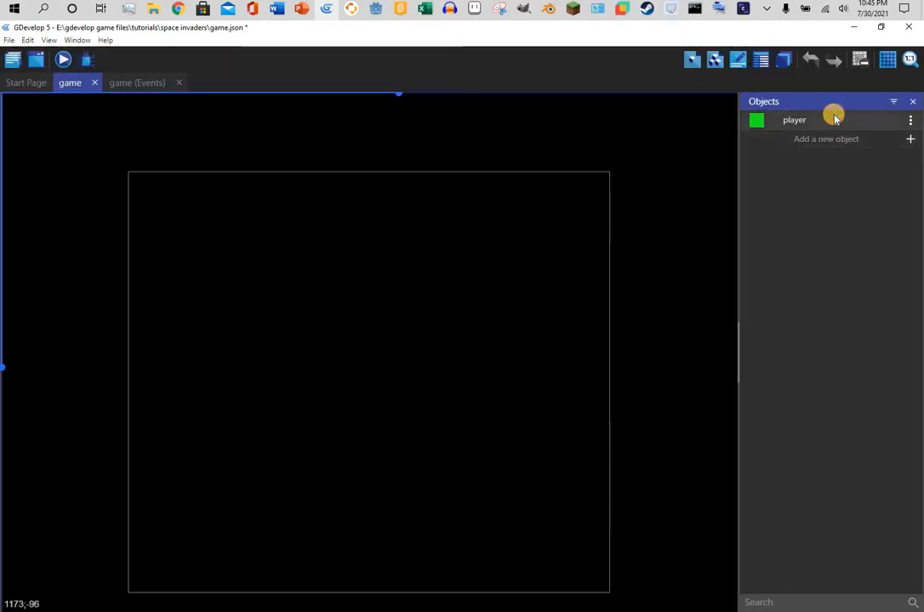
left_click_drag(835, 116, 332, 549)
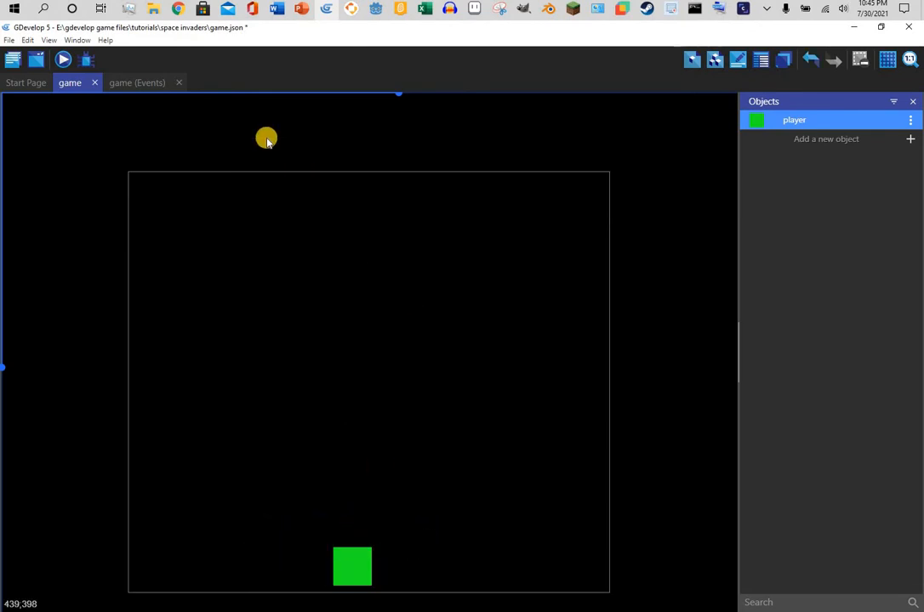
Add an event group titled "player movement" to the game scene's events.
left_click(139, 82)
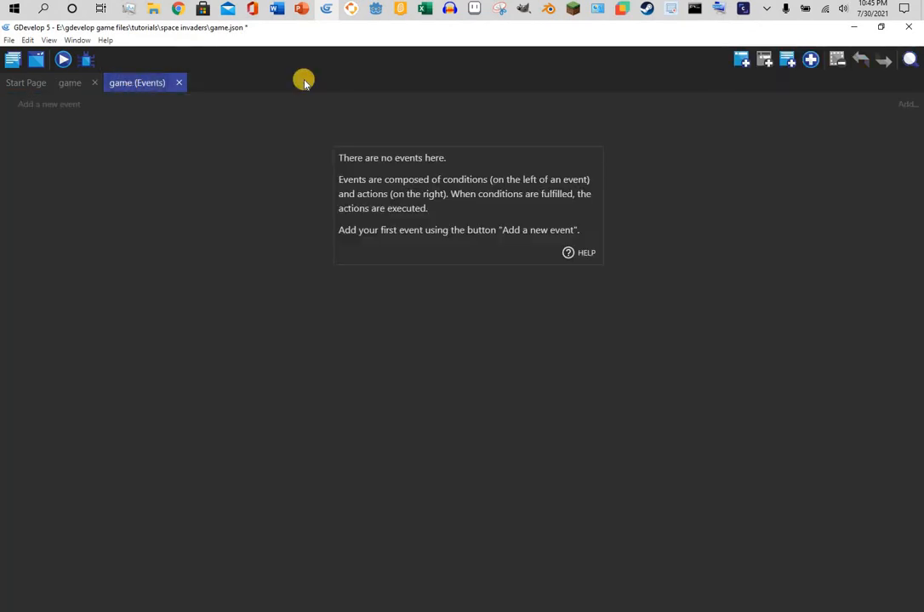
left_click(813, 59)
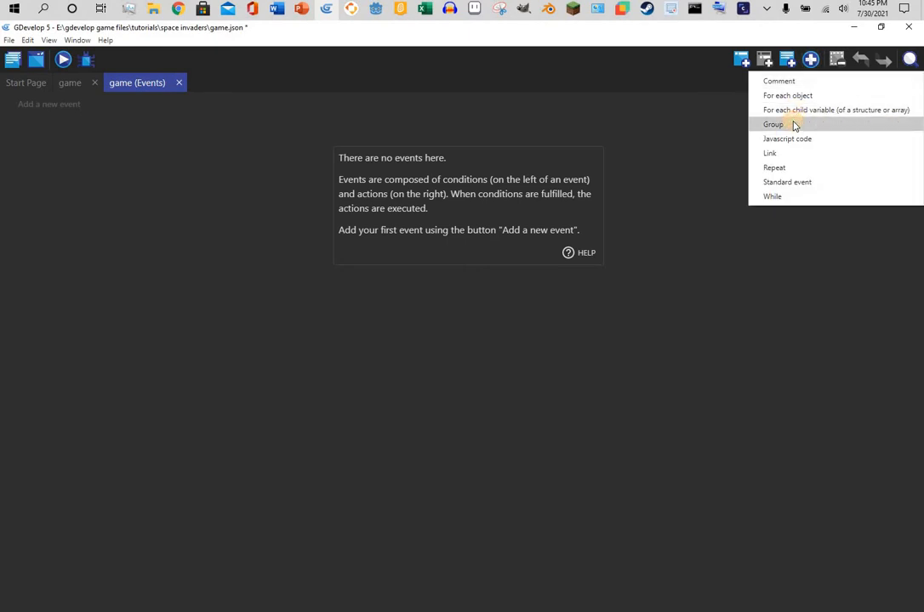
left_click(794, 124)
left_click(598, 105)
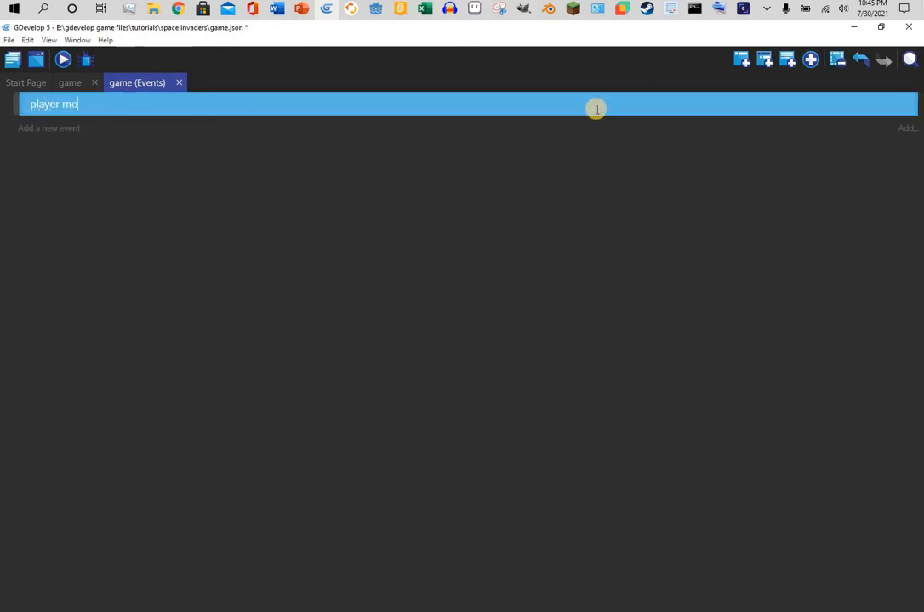
left_click(572, 259)
Add a new event under the player movement group with a Key pressed condition for the Left key.
left_click(36, 129)
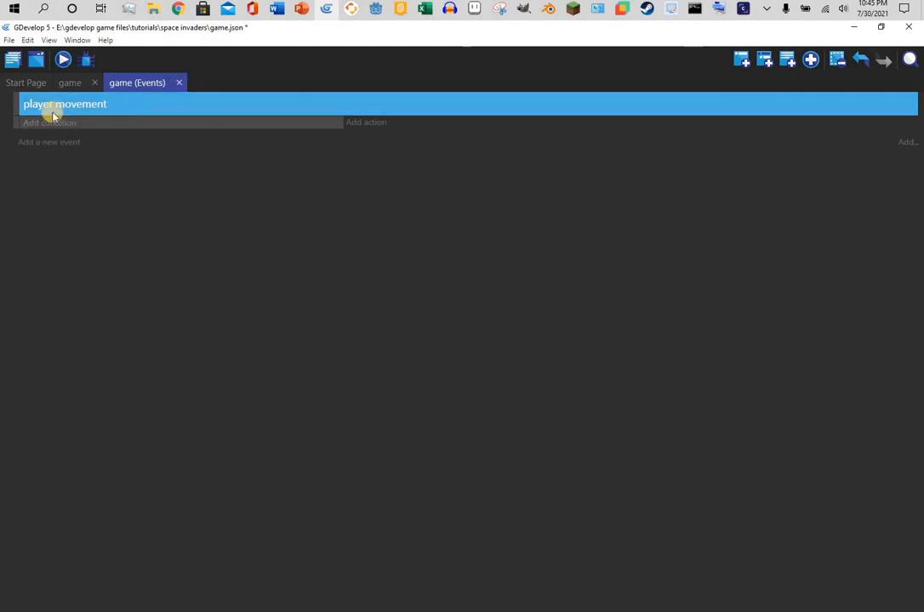
left_click(52, 124)
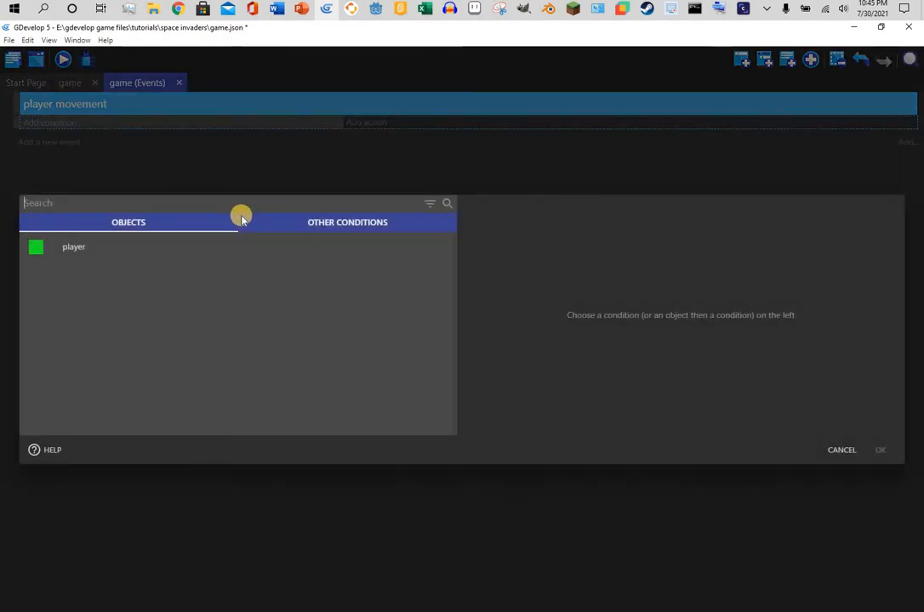
type("key")
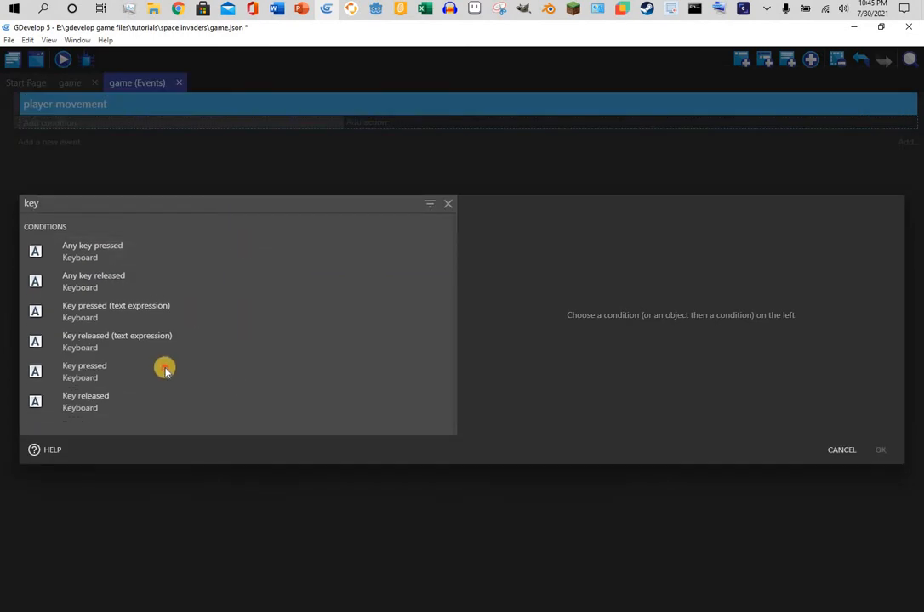
left_click(194, 367)
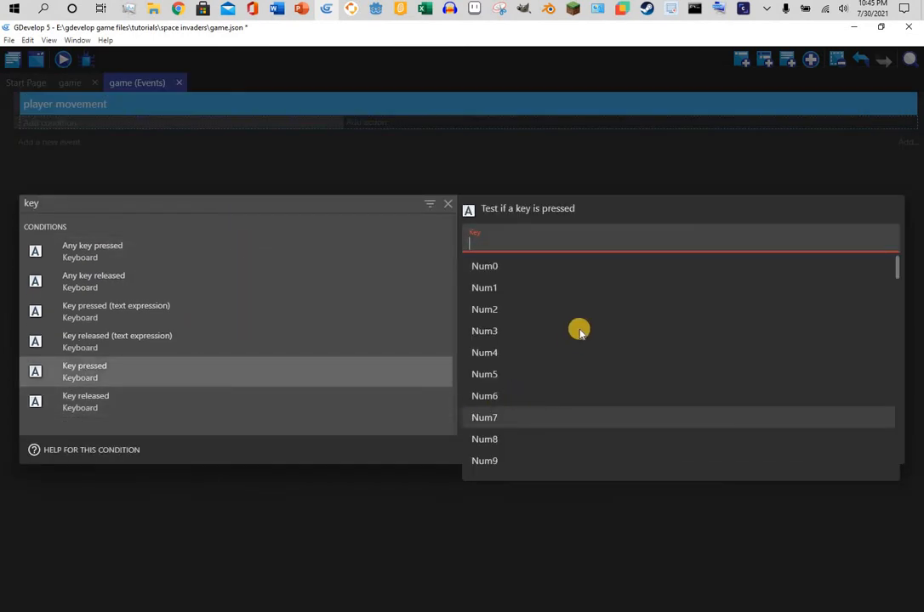
scroll(579, 331, "down", 5)
scroll(578, 331, "up", 4)
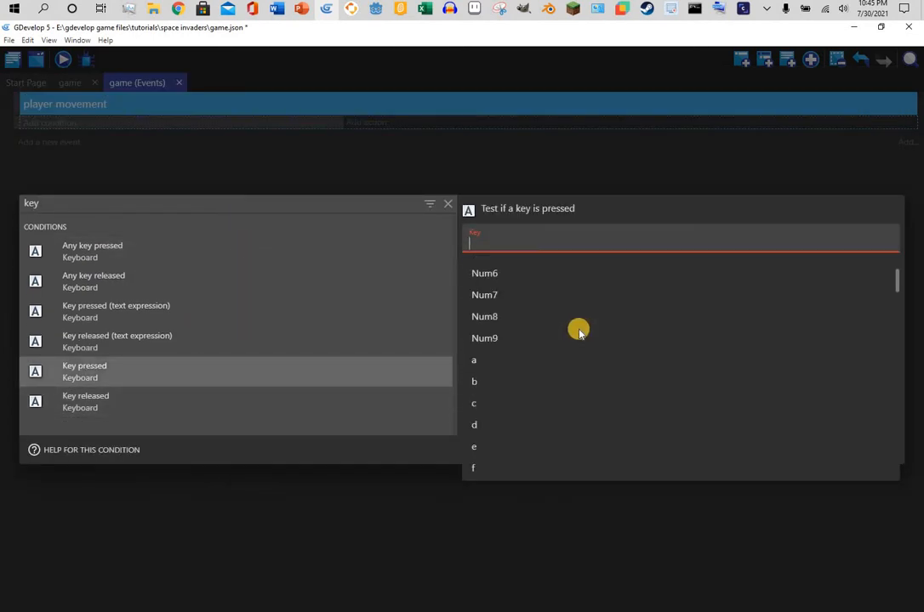
scroll(578, 332, "up", 2)
type("le")
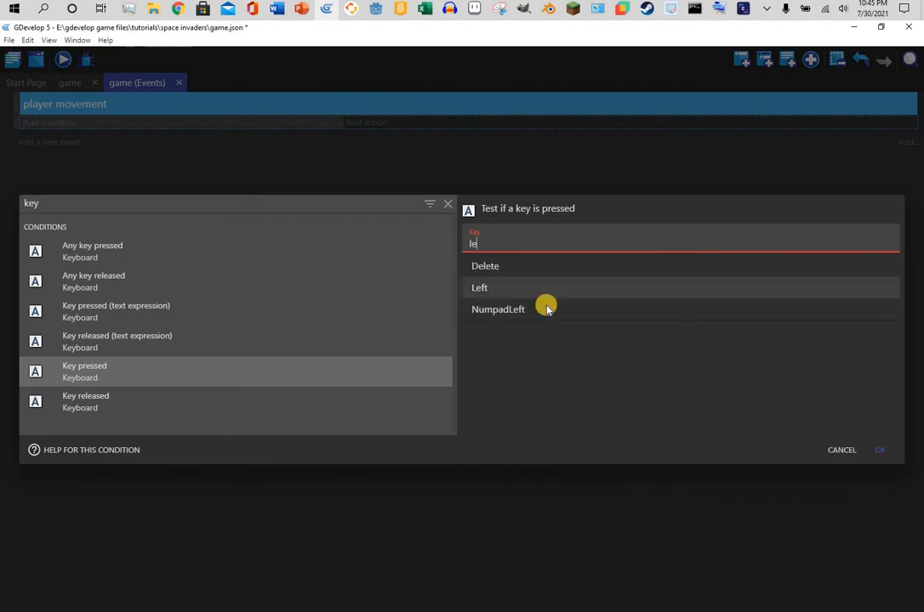
left_click(523, 289)
left_click(876, 450)
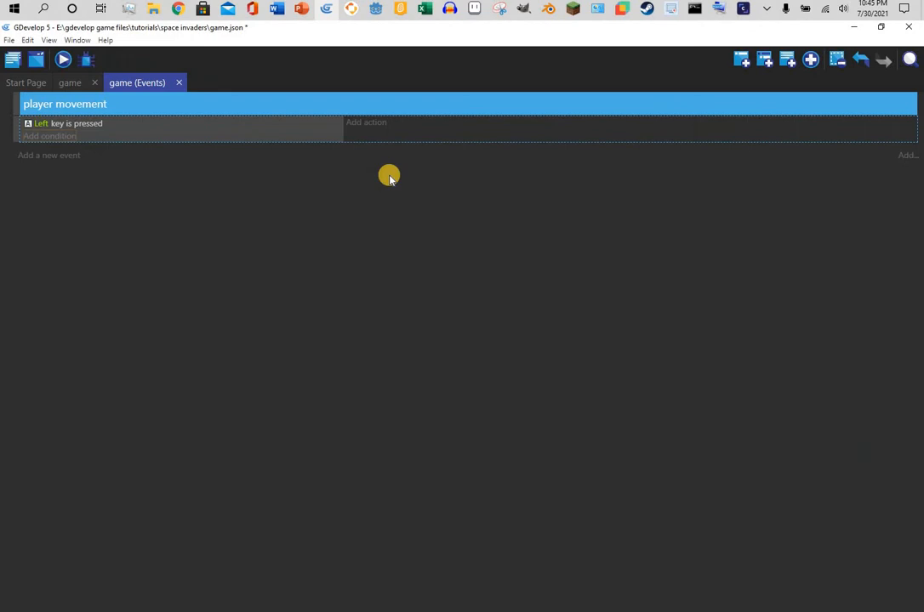
Add the Simulate left key press action for the player to the Left key event.
left_click(366, 124)
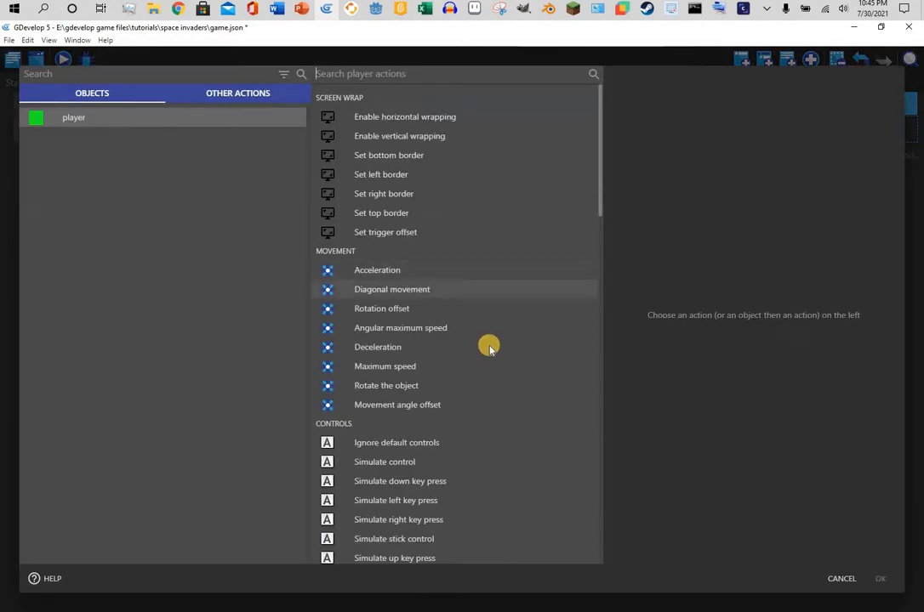
scroll(459, 391, "down", 3)
left_click(422, 379)
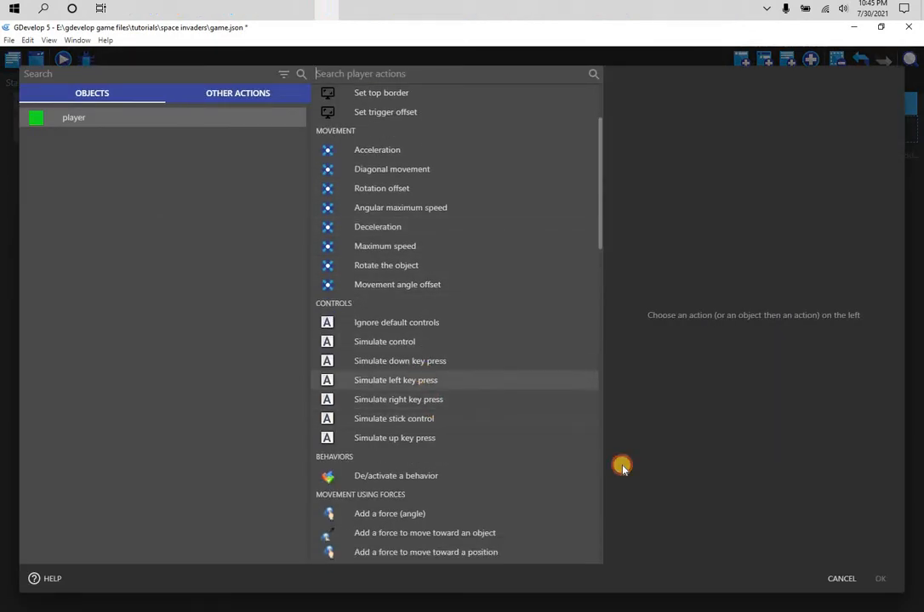
left_click(879, 578)
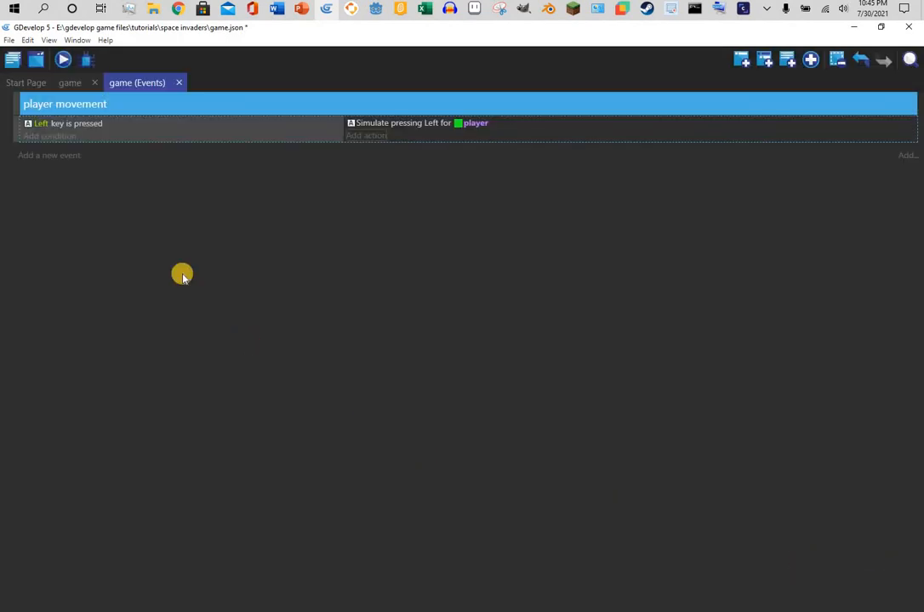
Add a second event, copy the Left key condition into it and change its key to Right.
left_click(136, 153)
right_click(77, 123)
left_click(97, 128)
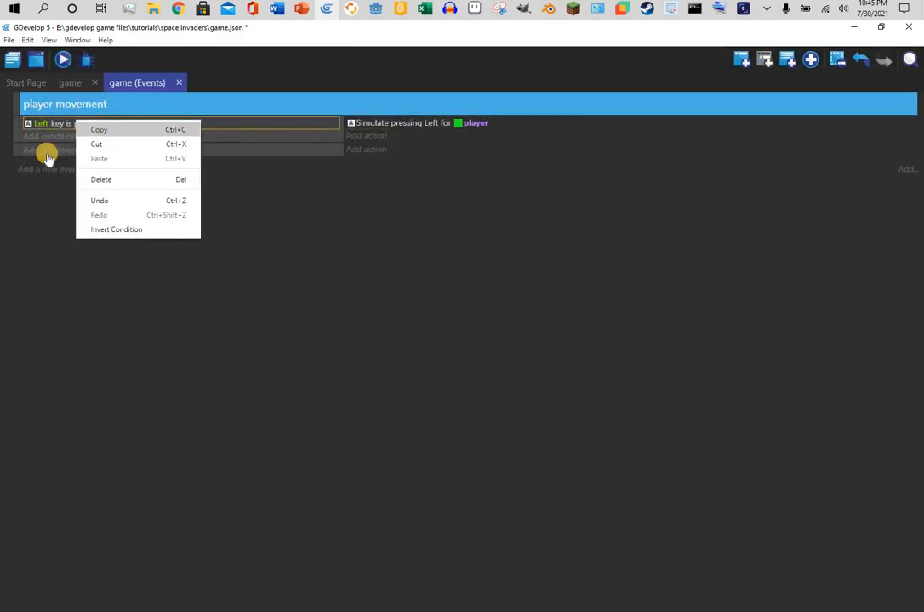
left_click(54, 155)
left_click(41, 153)
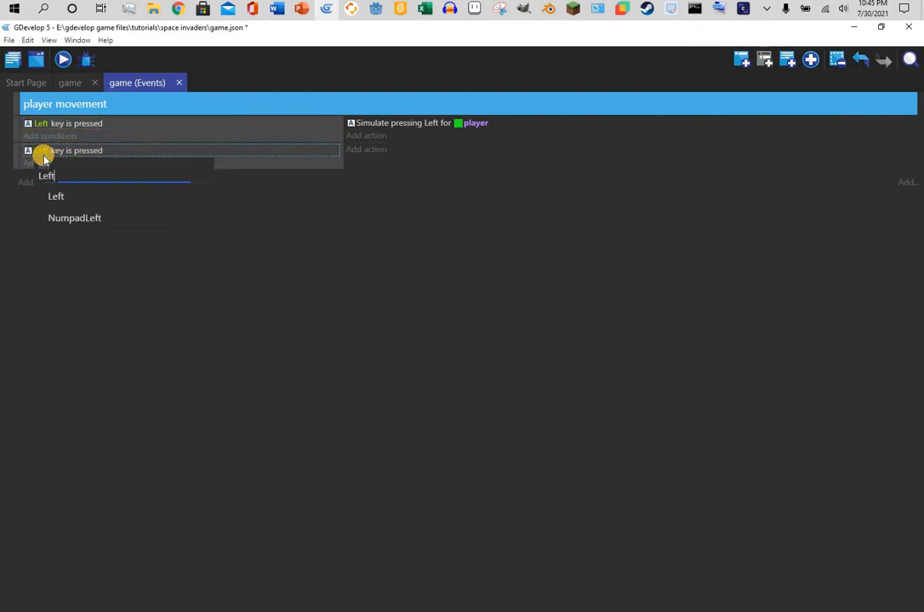
key("BackSpace")
key("BackSpace")
key("BackSpace")
type("right")
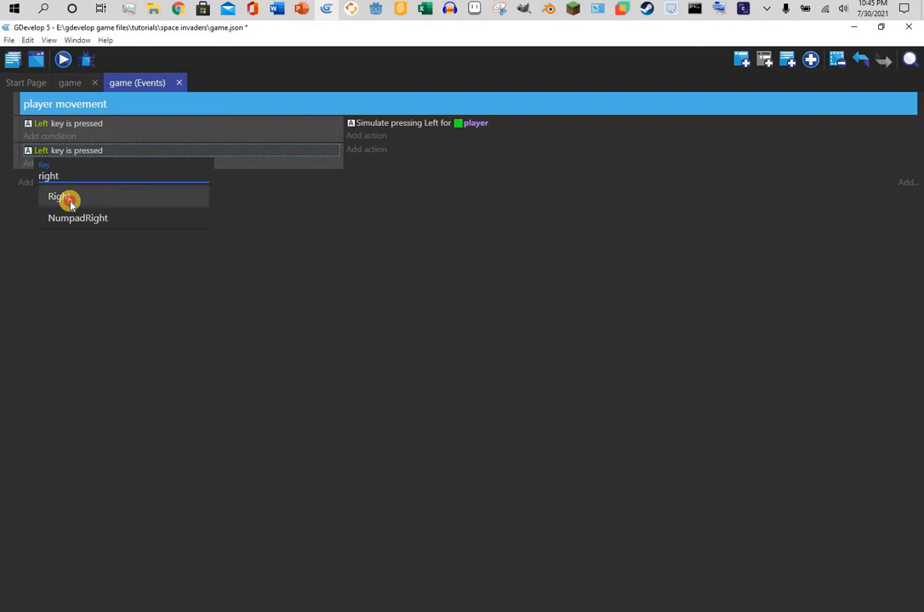
left_click(65, 198)
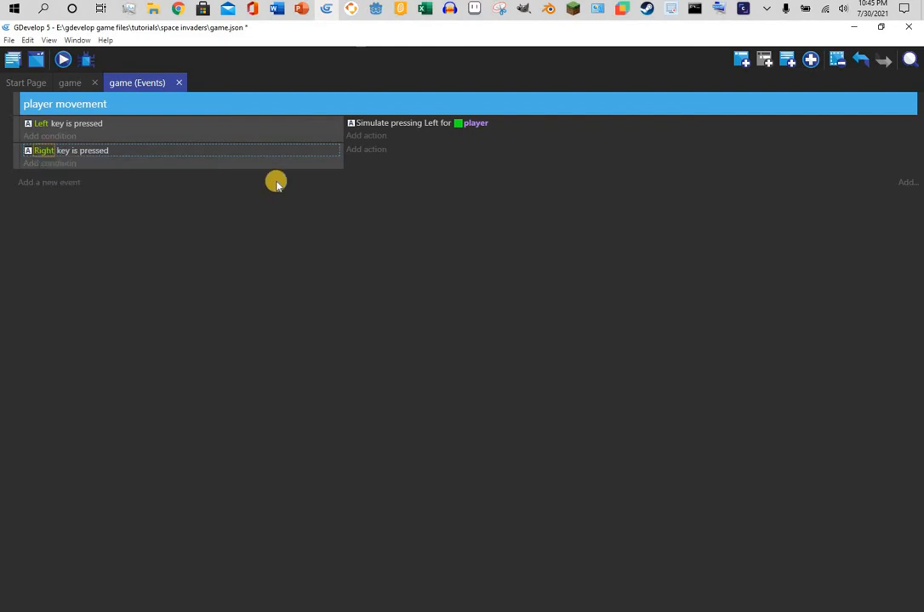
Add the Simulate right key press action for the player to the Right key event.
left_click(372, 150)
left_click(228, 251)
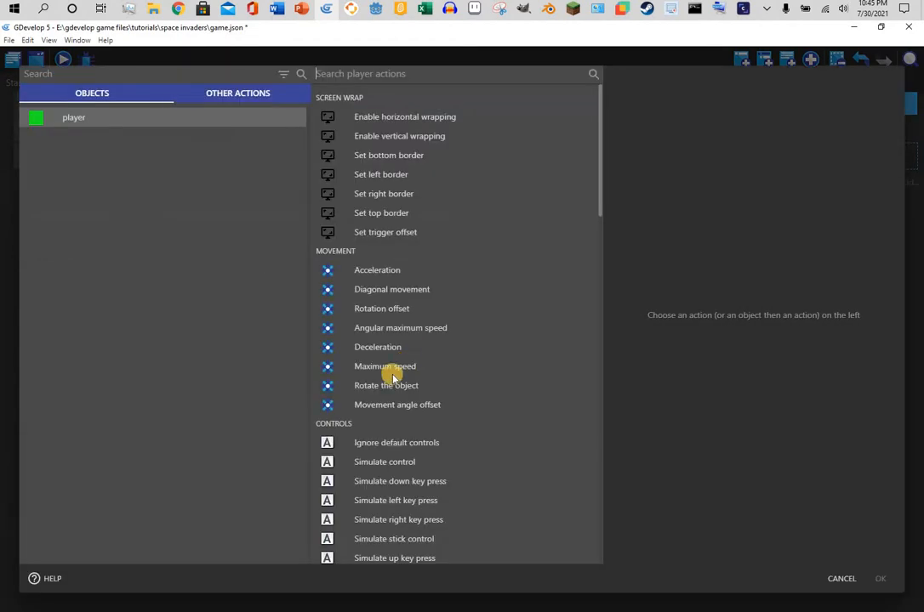
scroll(462, 331, "down", 3)
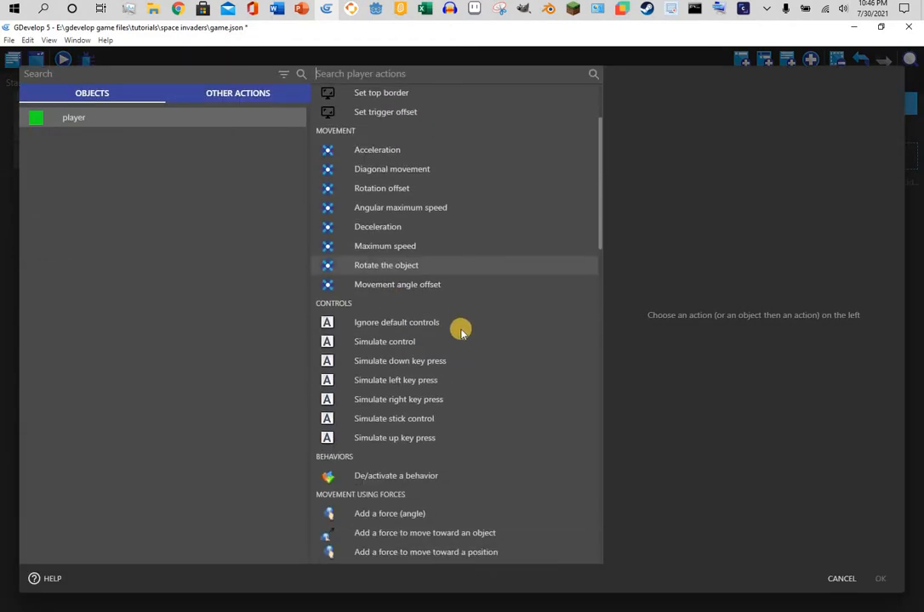
left_click(443, 399)
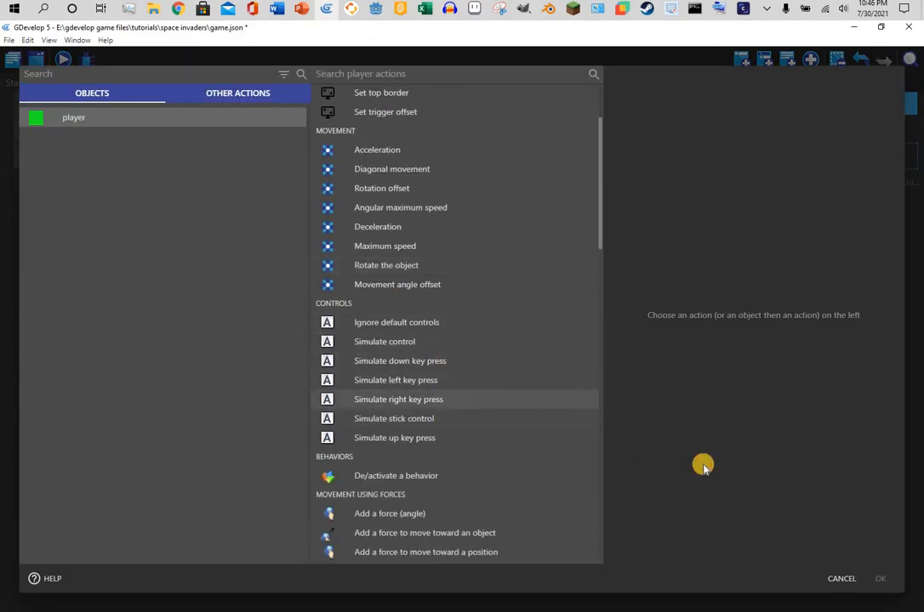
left_click(883, 585)
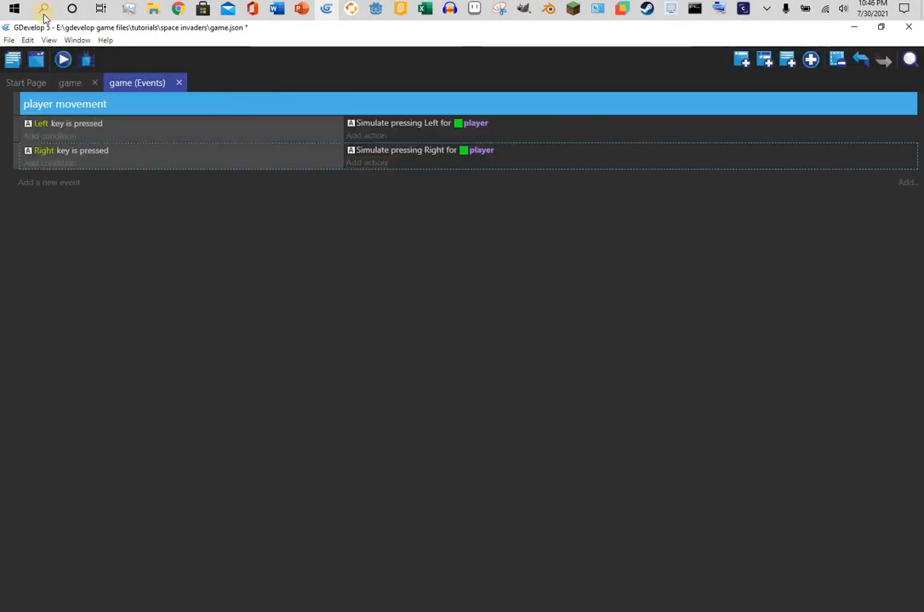
Preview the scene, test the player's left and right movement and edge wrapping, and close the preview.
left_click(58, 60)
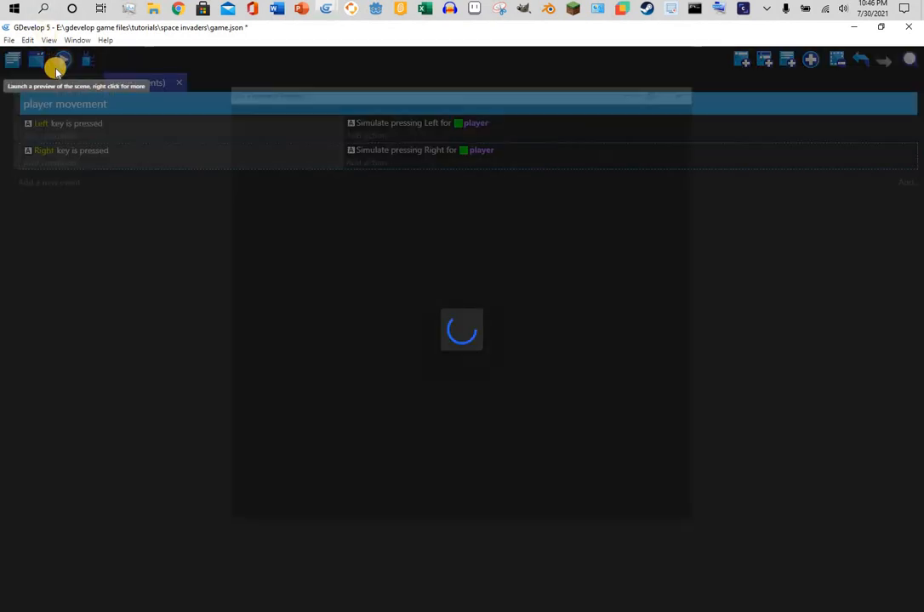
key("Right")
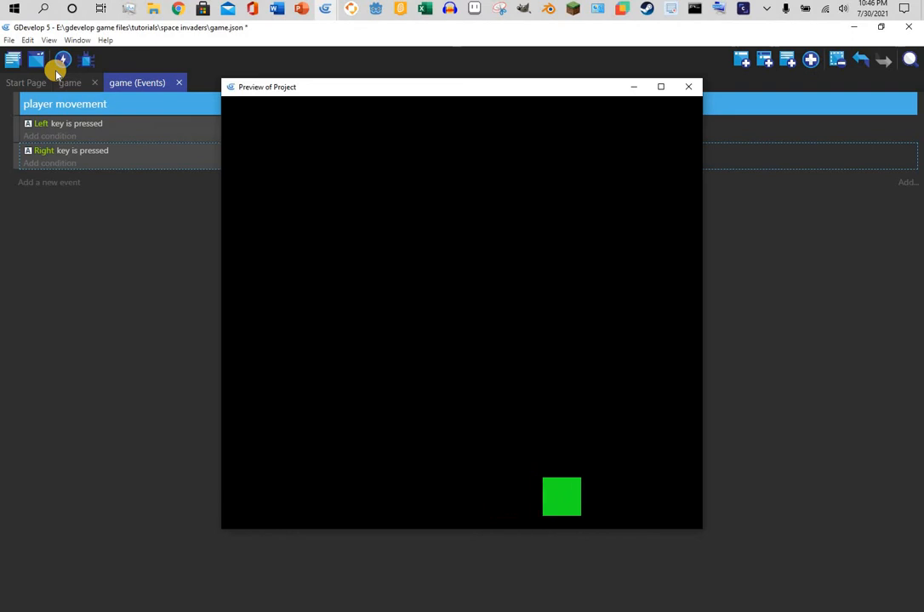
key("Left")
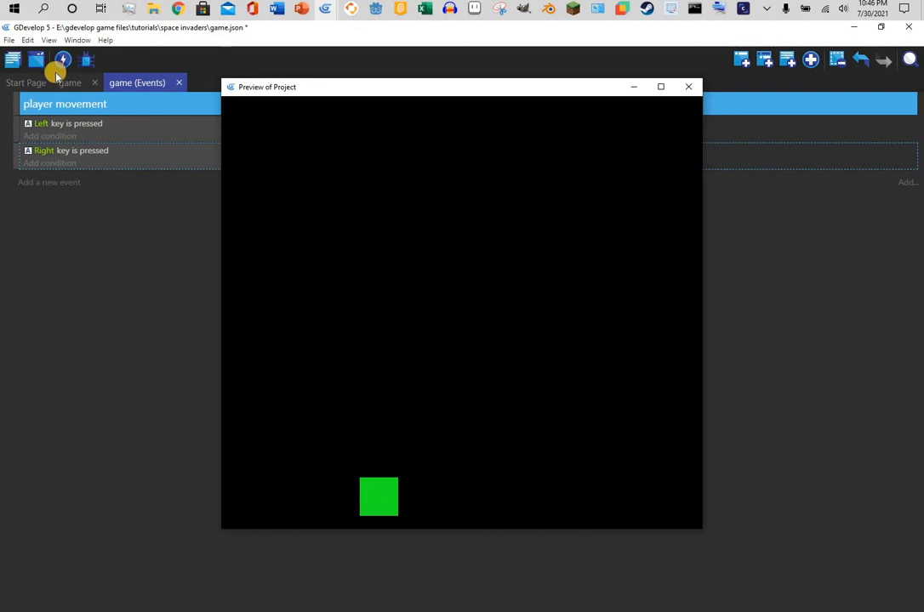
key("Right")
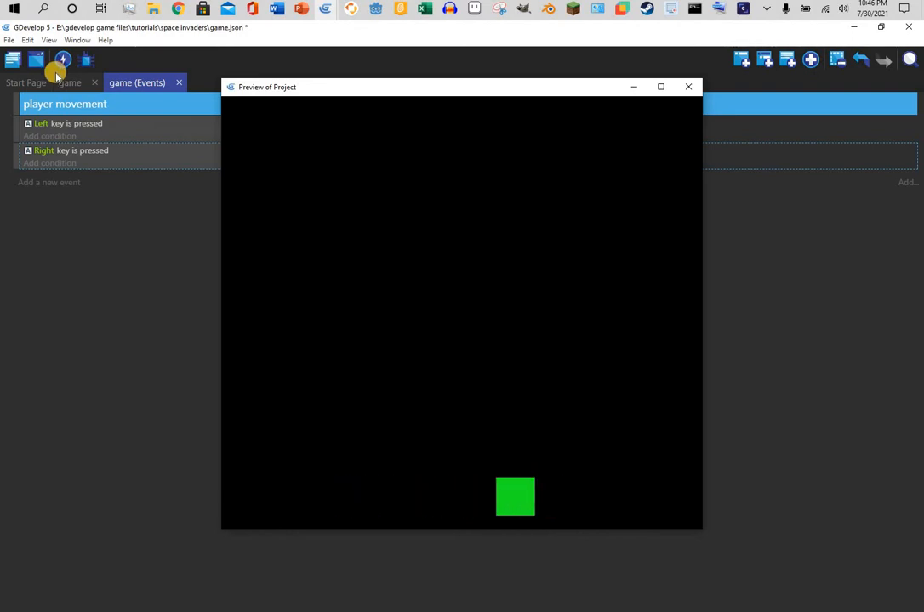
key("Right")
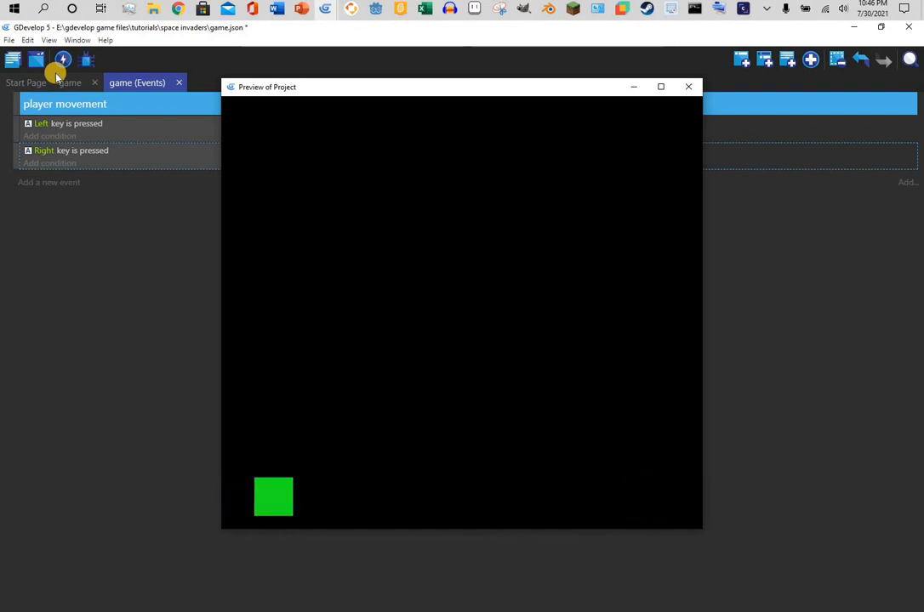
key("Left")
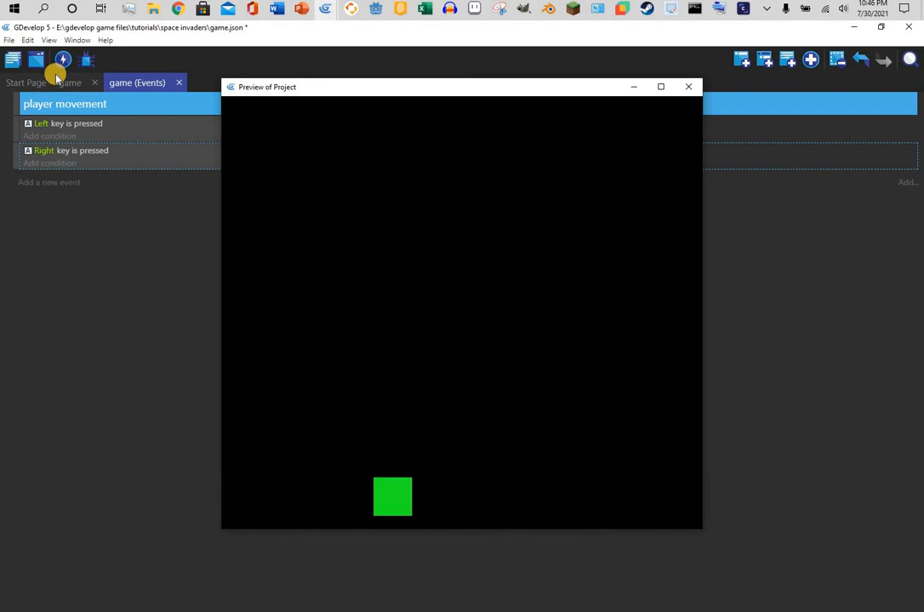
left_click(685, 88)
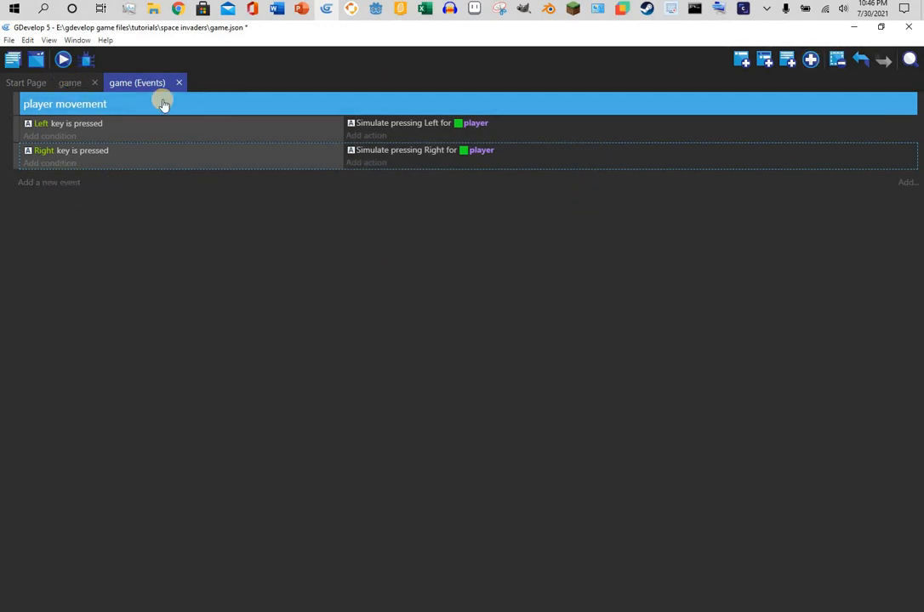
Add a new sprite object to the game scene and name it "bullet".
left_click(70, 83)
left_click(910, 138)
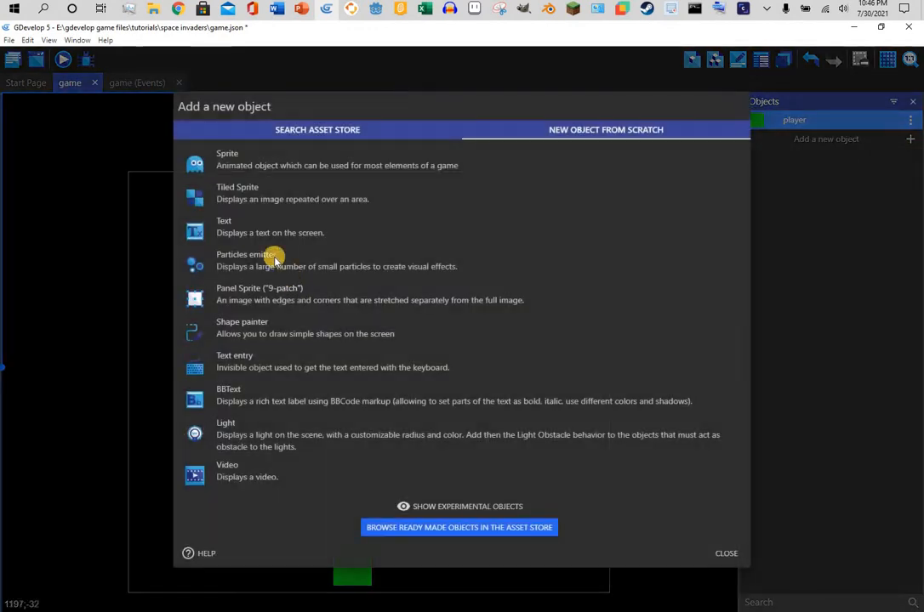
left_click(273, 159)
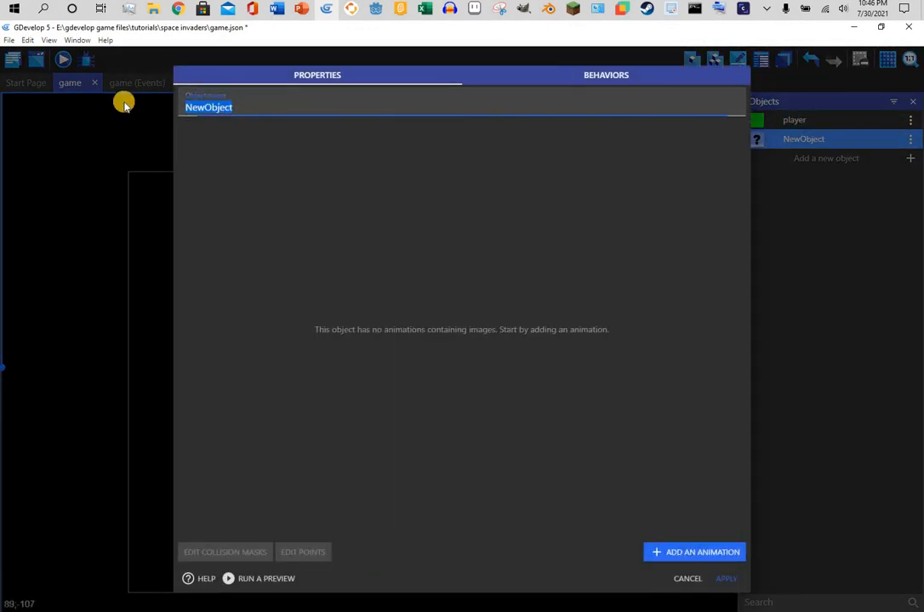
type("bullet")
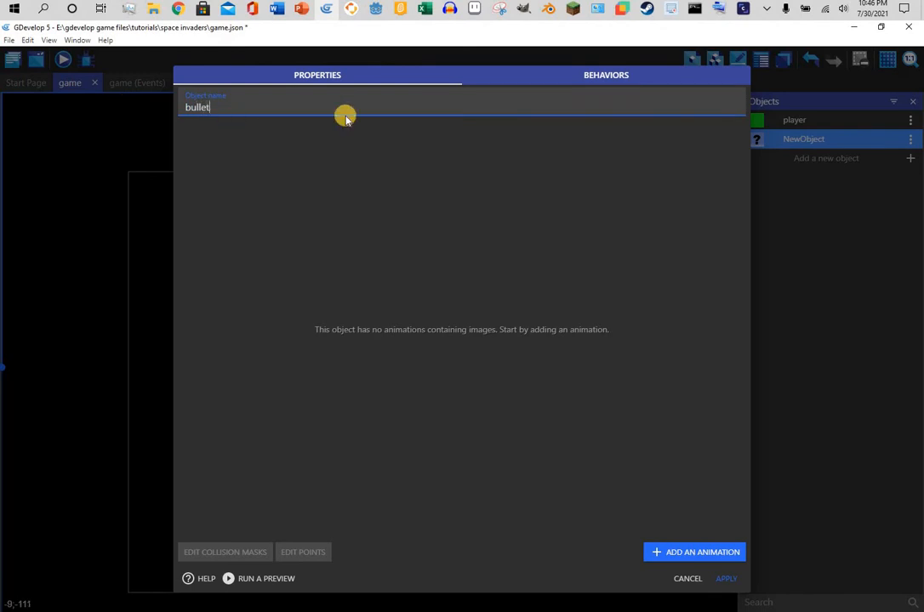
Add an animation to the bullet, draw a vertical red line in Piskel from near the canvas top to just above its centre, and save it.
left_click(696, 550)
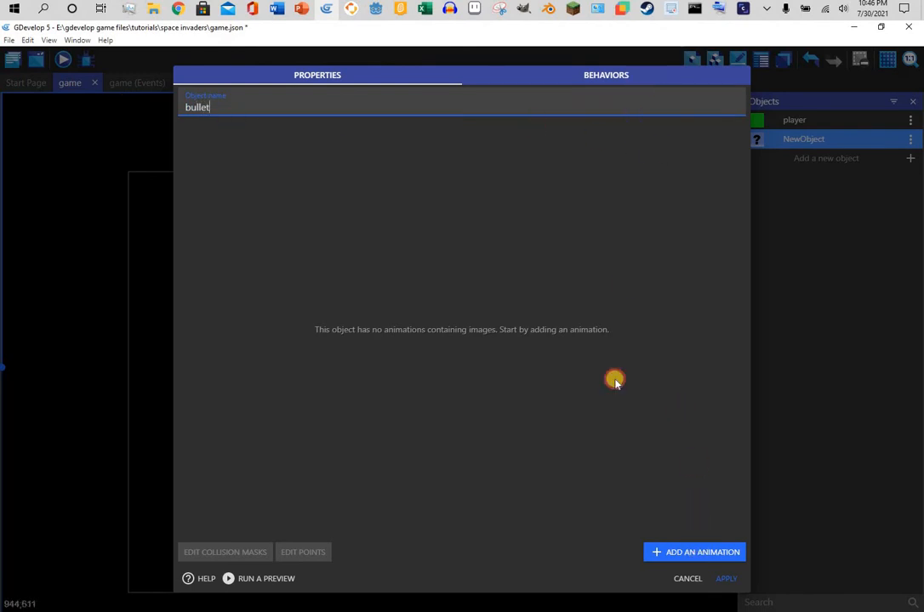
left_click(511, 153)
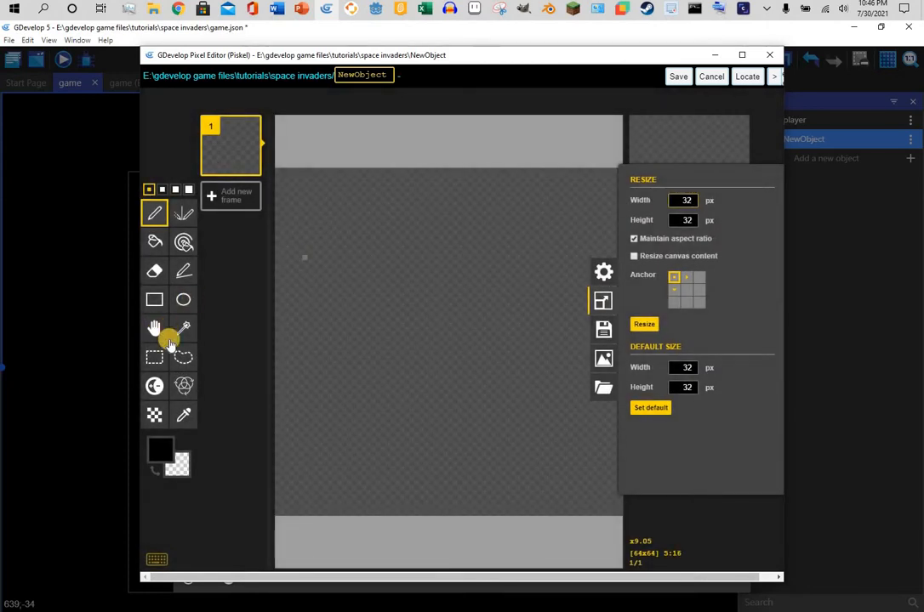
left_click(162, 450)
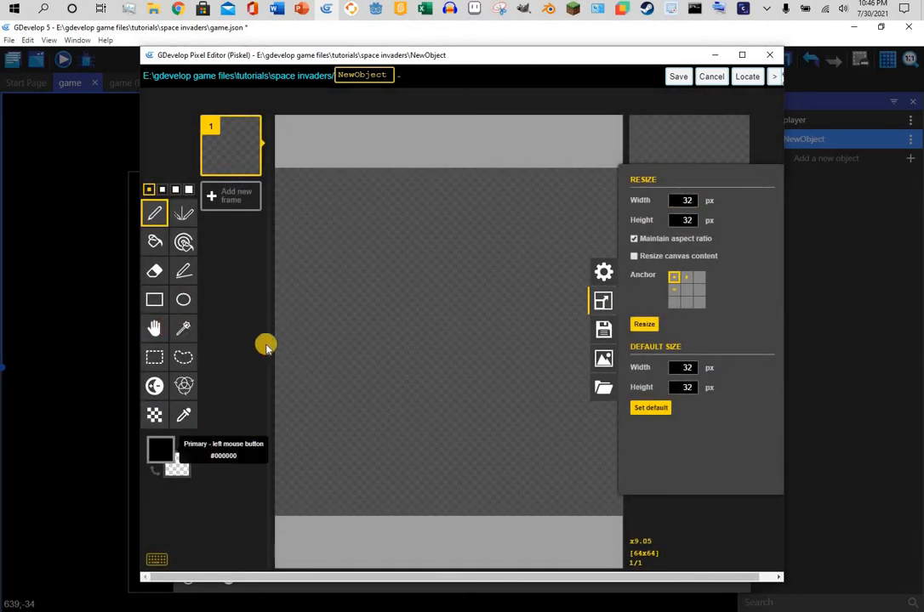
left_click(246, 336)
left_click(261, 334)
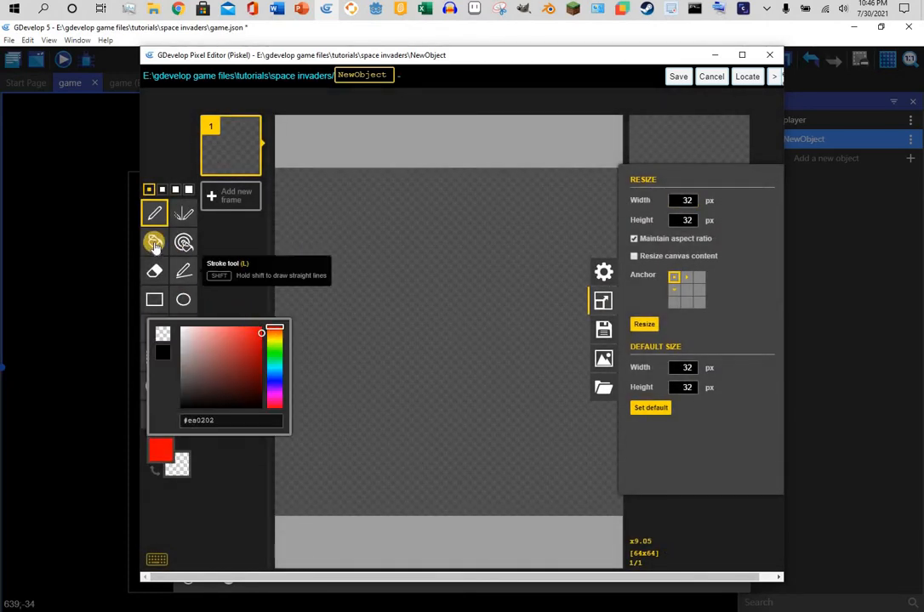
left_click(184, 272)
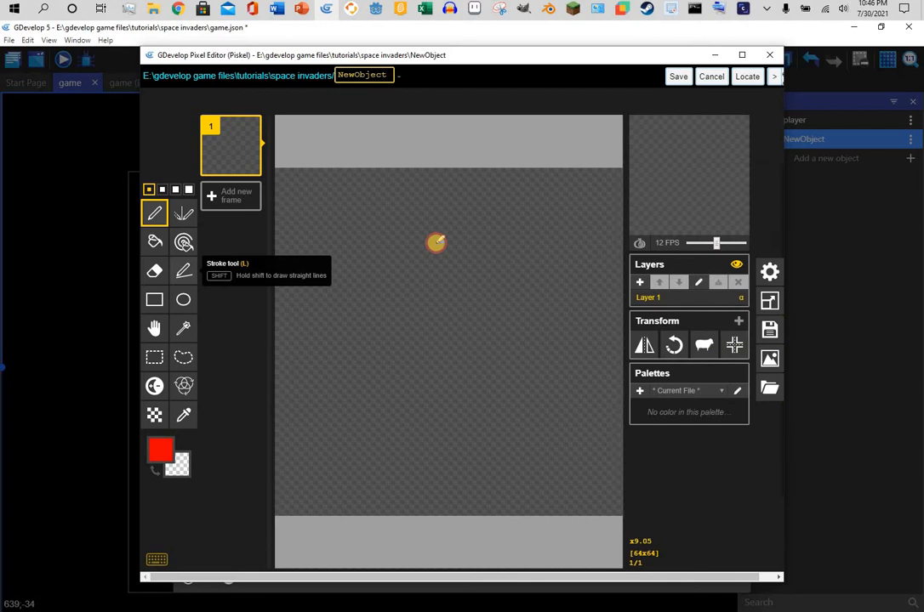
left_click(445, 192)
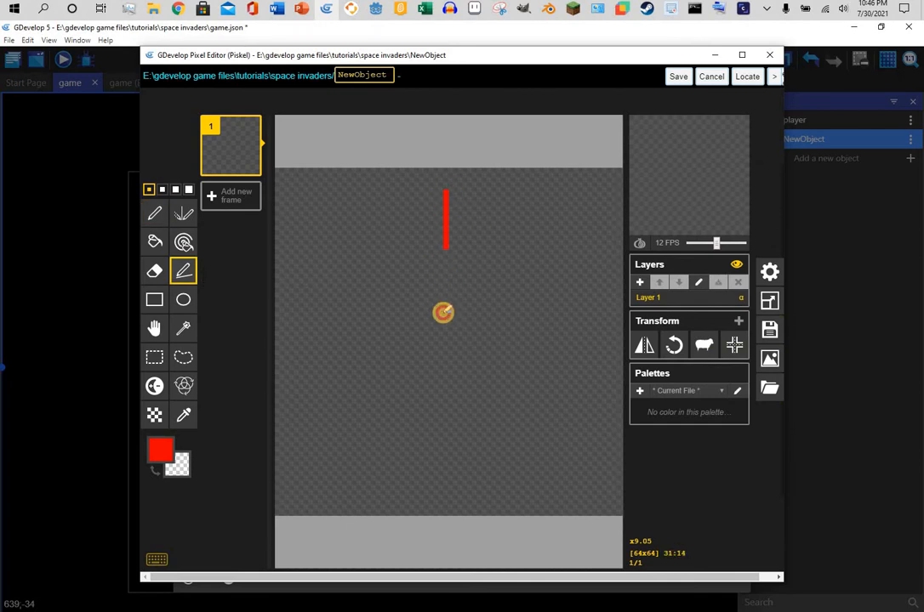
left_click_drag(446, 317, 446, 321)
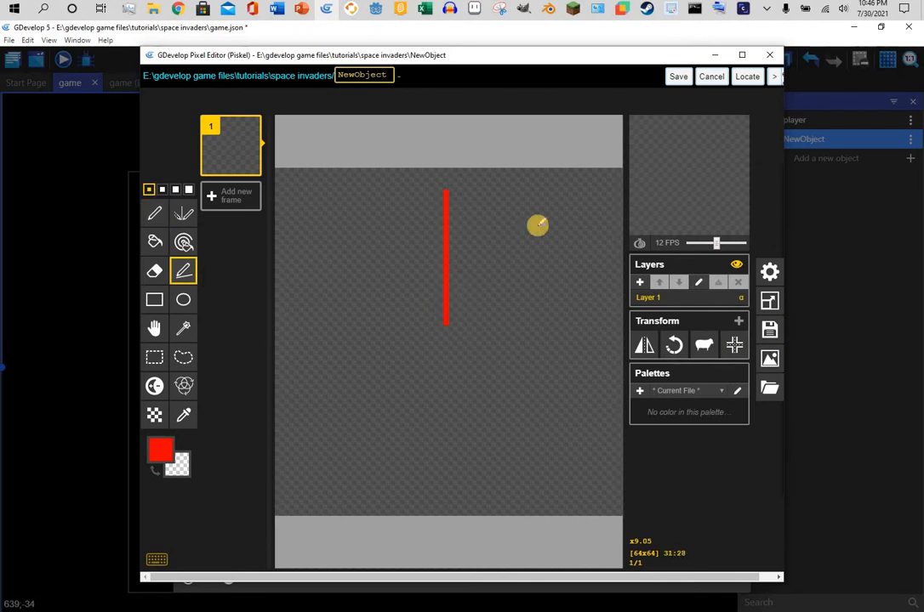
left_click(676, 78)
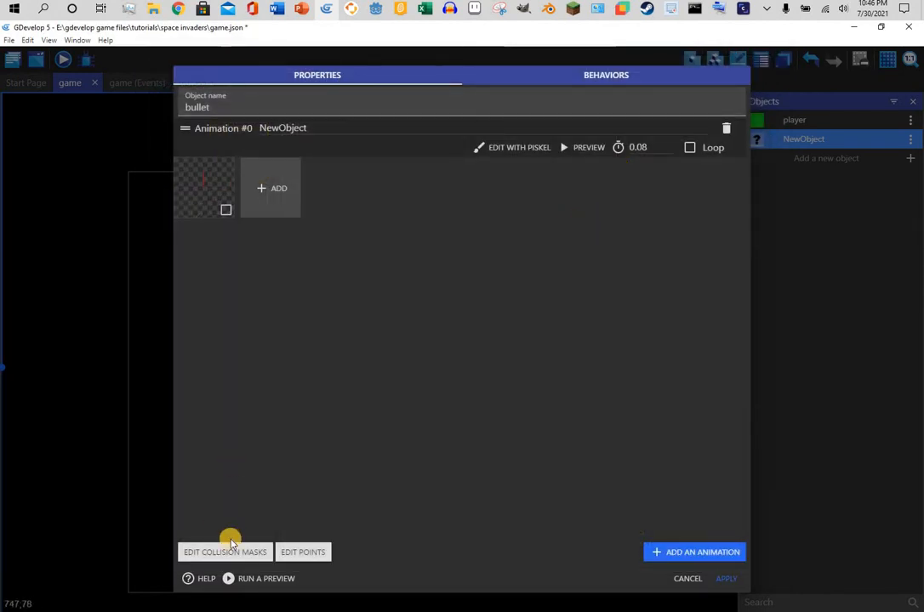
Give the bullet a custom collision mask with vertices at about (30, 3.5), (32, 3), (32.5, 30.5) and (29, 29.5) around the red line, and apply the object.
left_click(252, 553)
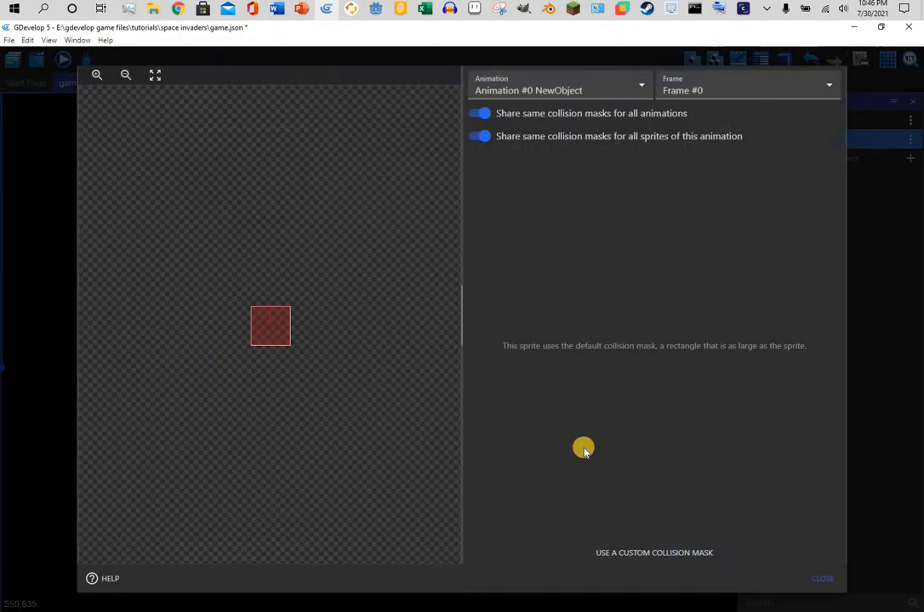
left_click(671, 553)
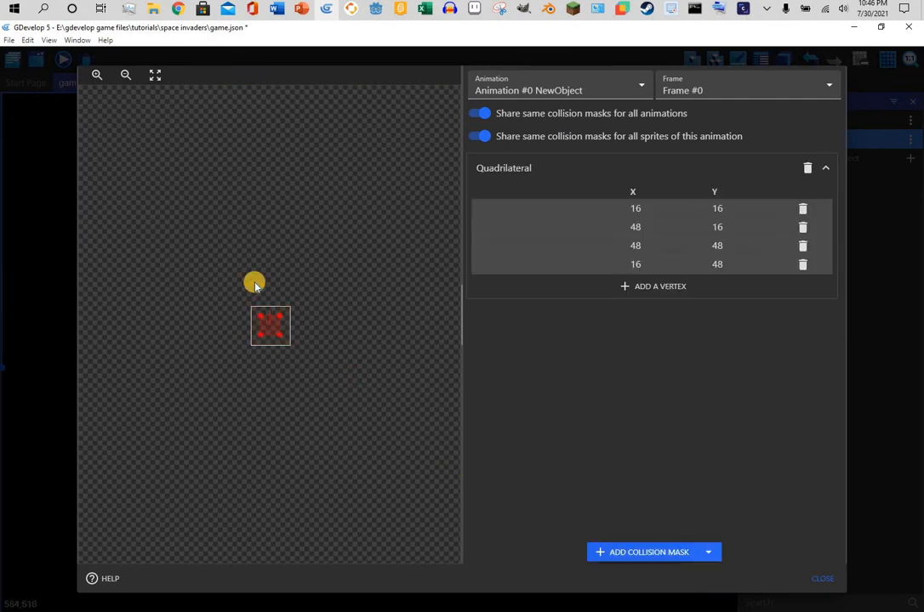
left_click(96, 75)
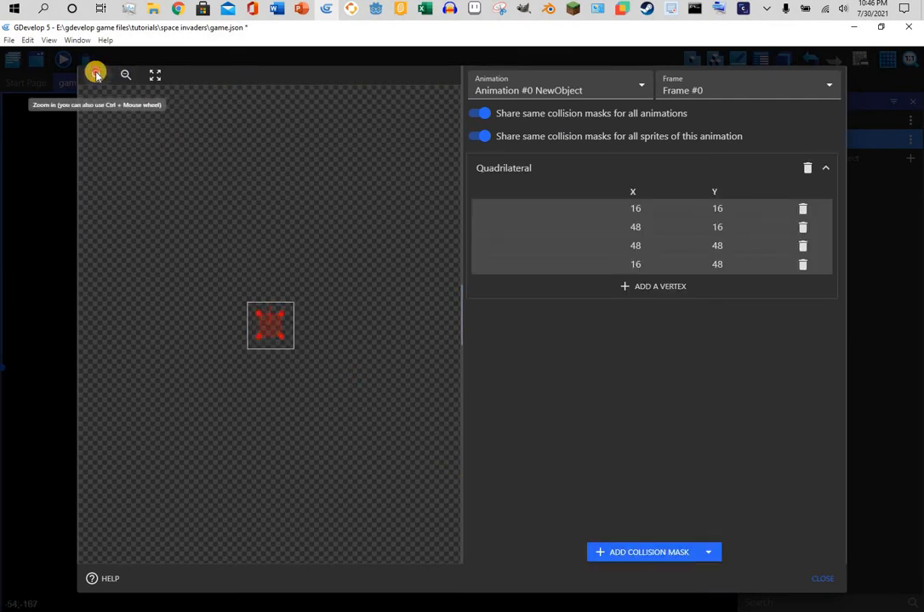
left_click(95, 75)
left_click(95, 75)
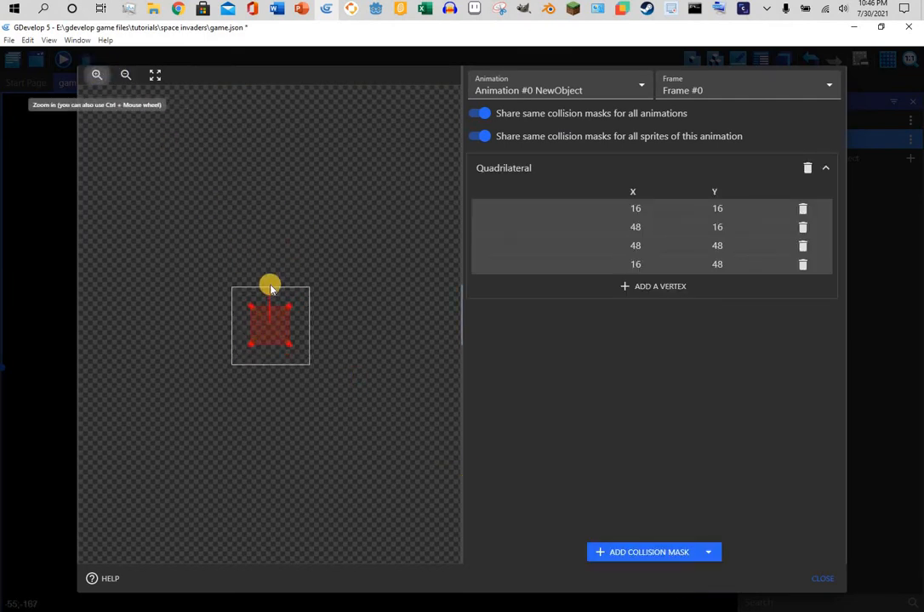
left_click(97, 76)
left_click(97, 76)
left_click(97, 76)
left_click(97, 75)
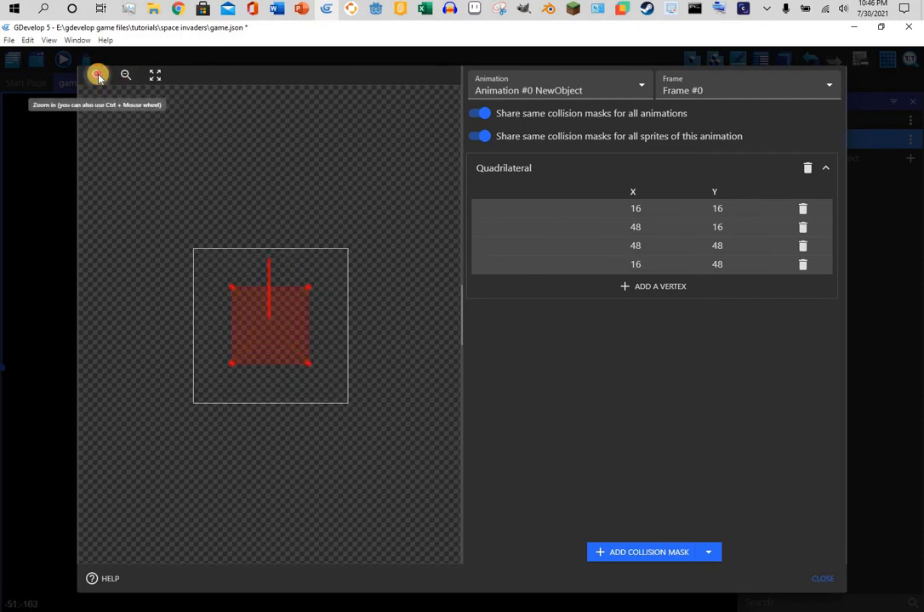
left_click(97, 75)
left_click(97, 76)
left_click(97, 76)
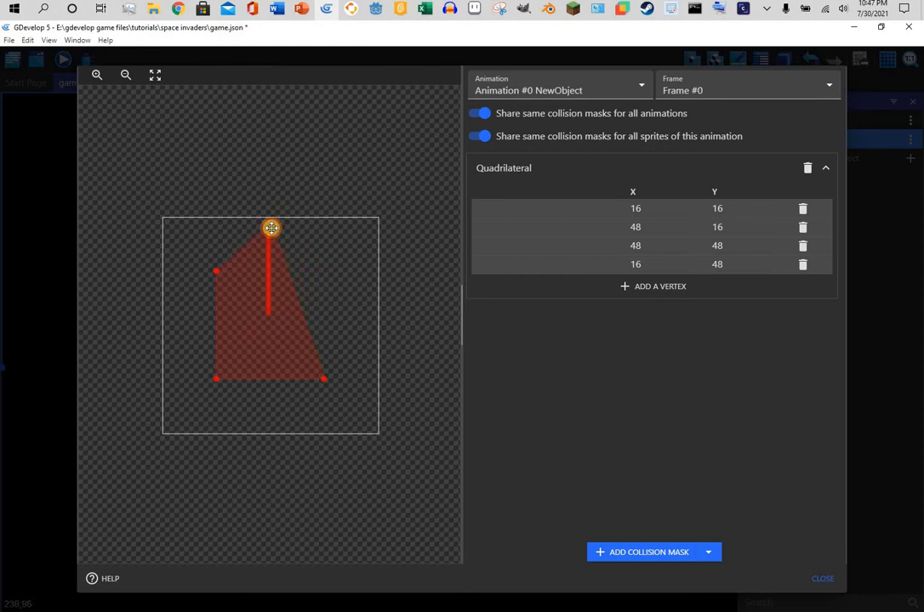
left_click_drag(270, 227, 272, 227)
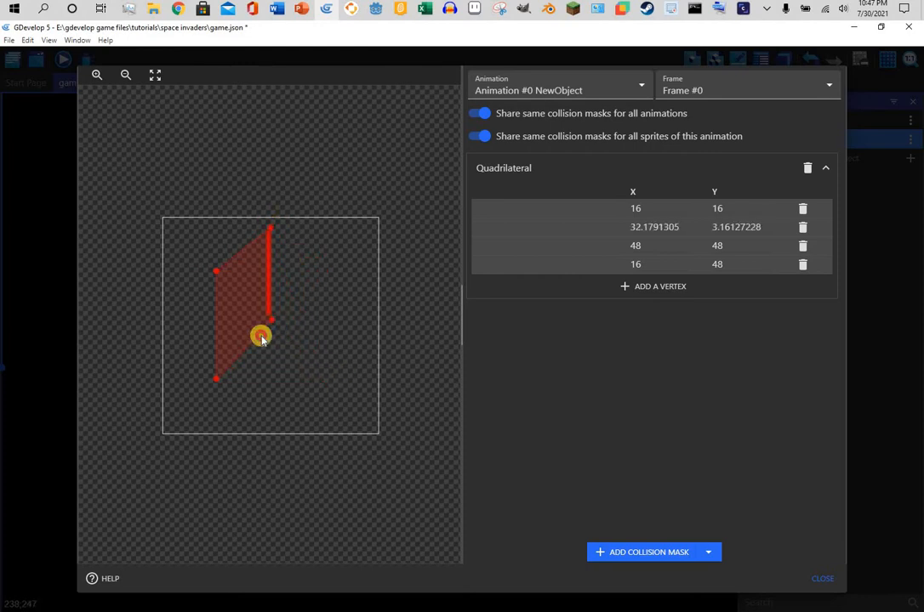
left_click_drag(261, 338, 261, 337)
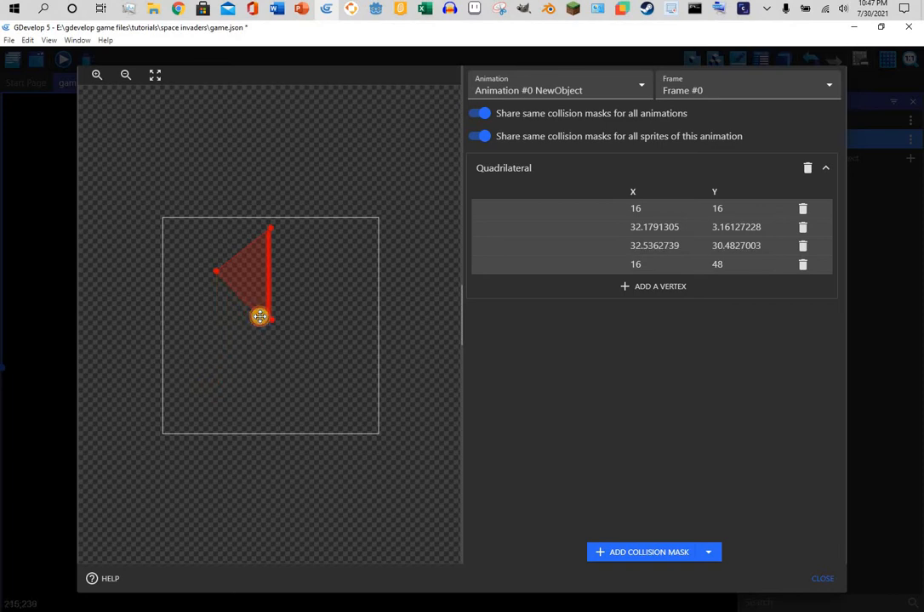
left_click_drag(260, 316, 213, 271)
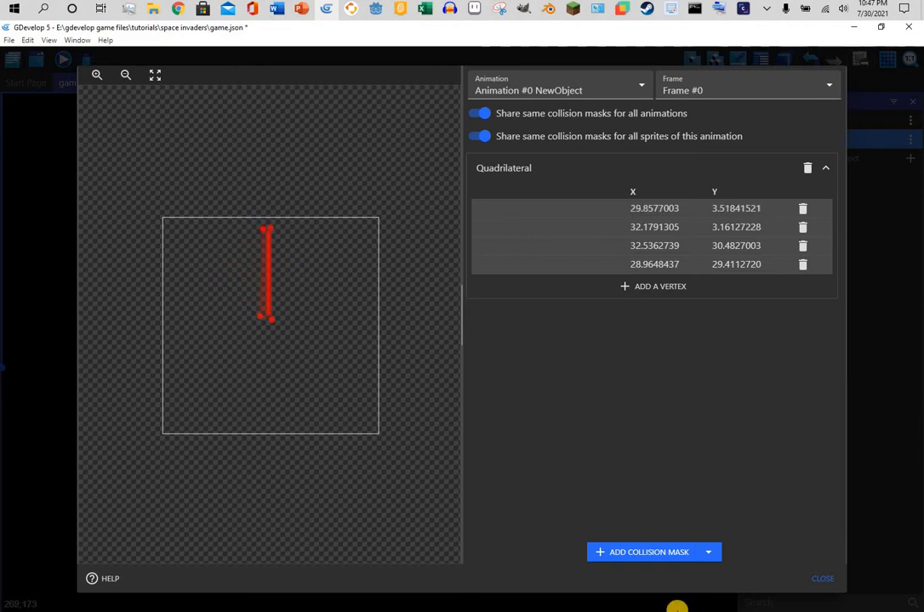
left_click(822, 578)
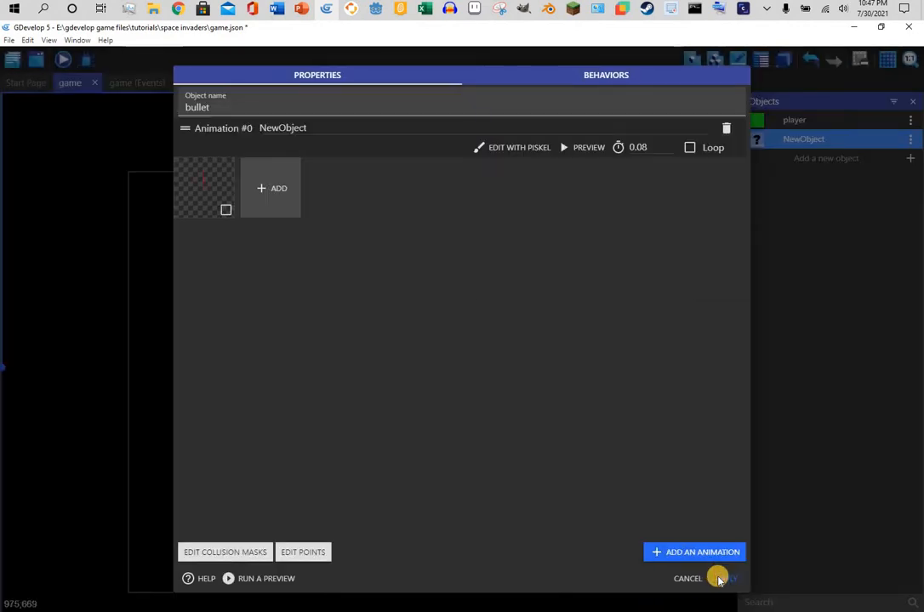
left_click(719, 580)
Add an event group below the Right key event in the game scene's events and name it "bullet".
left_click(141, 84)
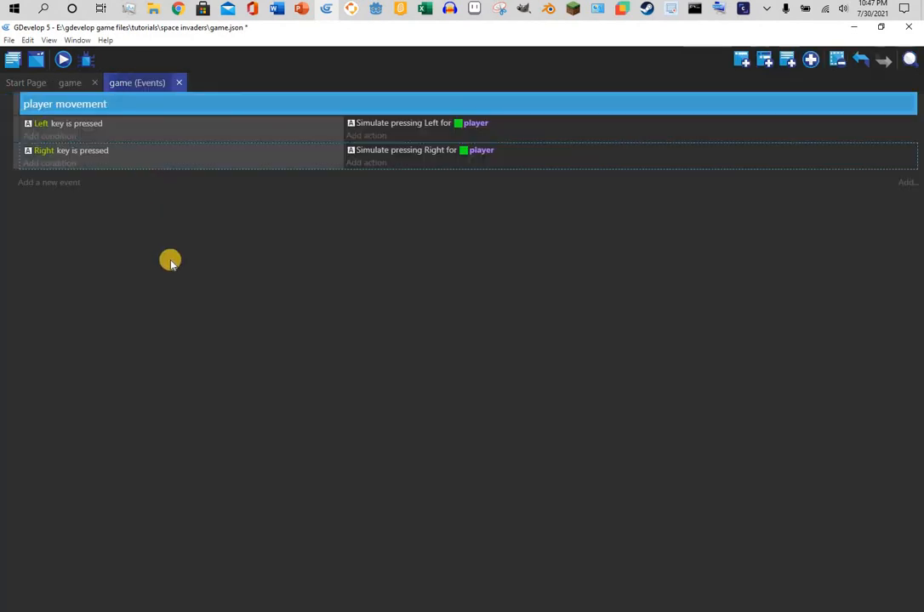
left_click(808, 59)
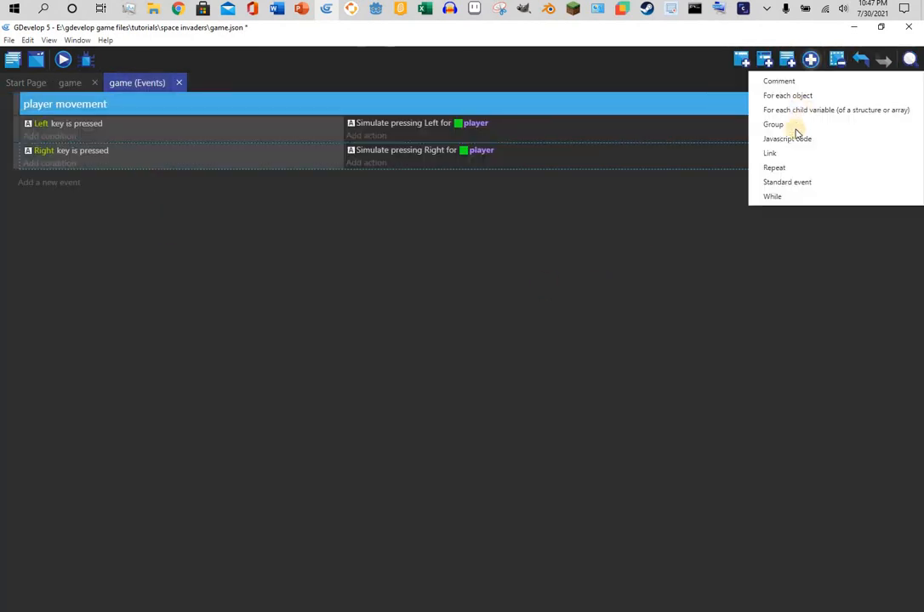
left_click(794, 126)
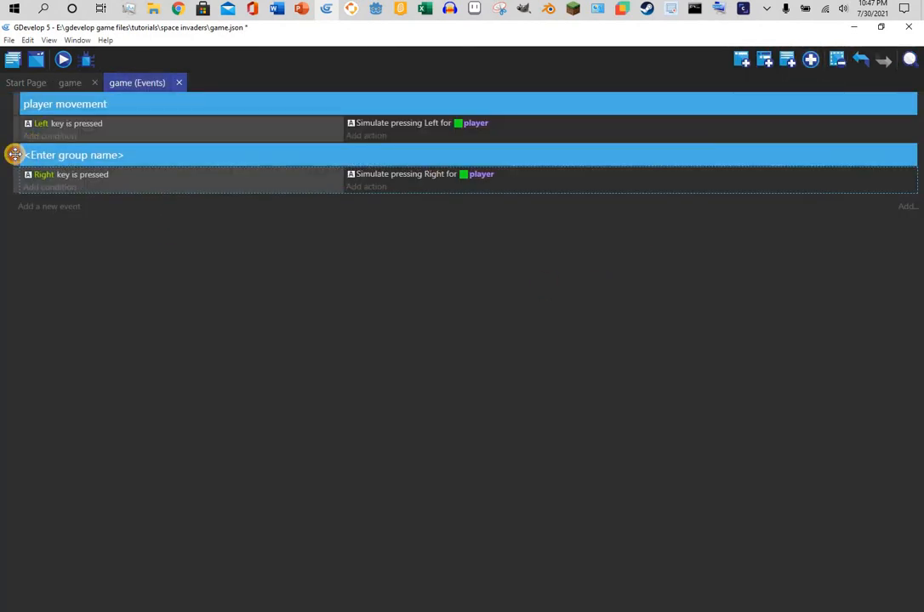
left_click_drag(51, 176, 6, 186)
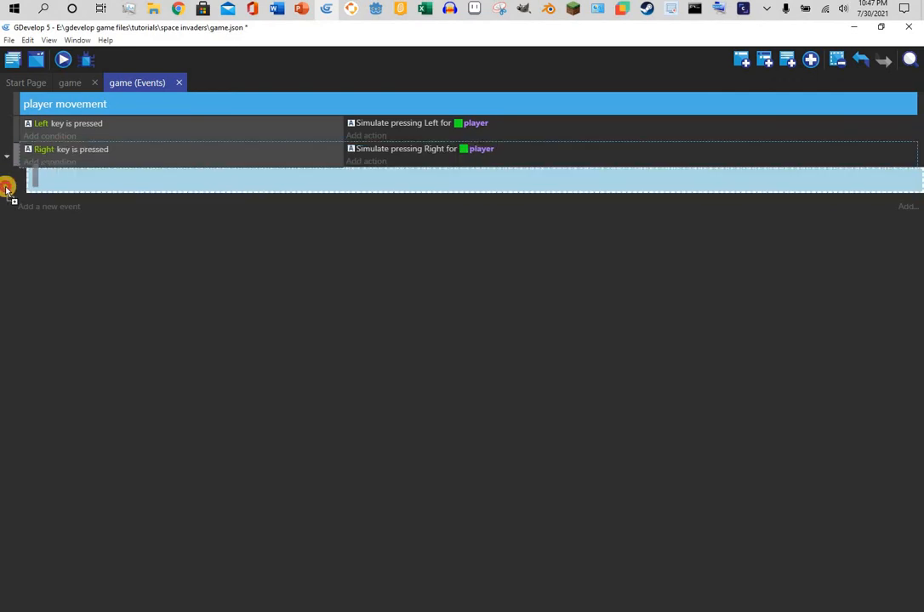
left_click(51, 183)
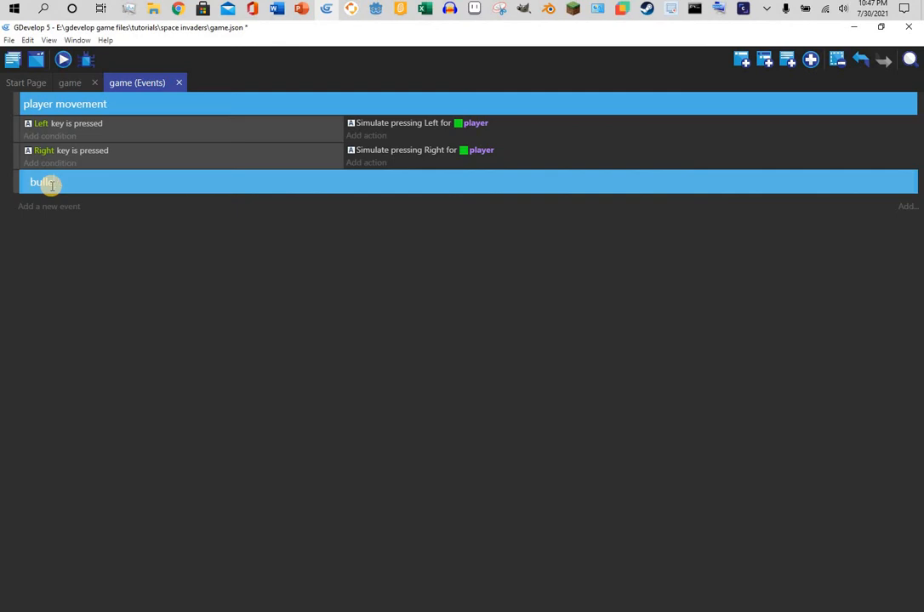
type("bullet")
key("Return")
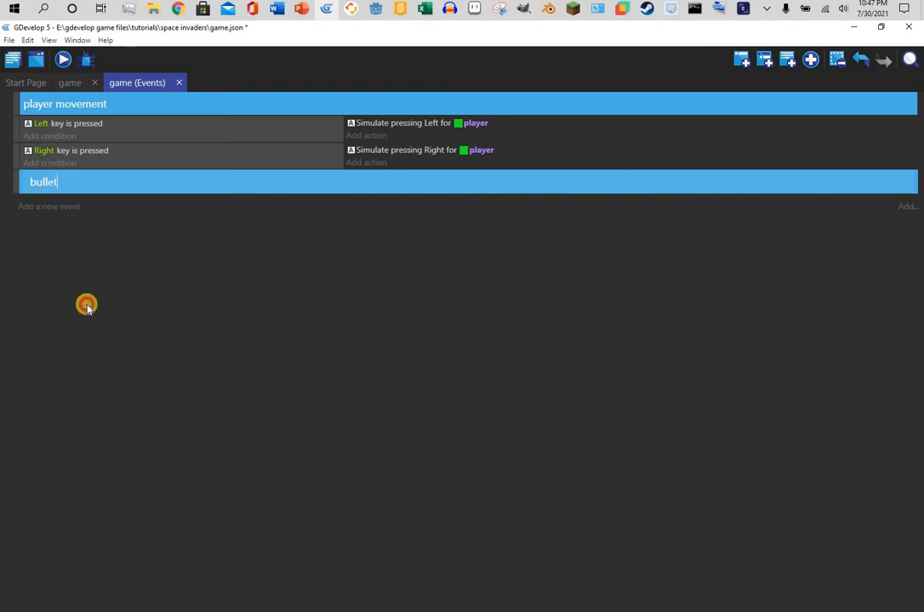
Add a new event under the bullet group with a Key pressed condition for the Space key.
left_click(62, 211)
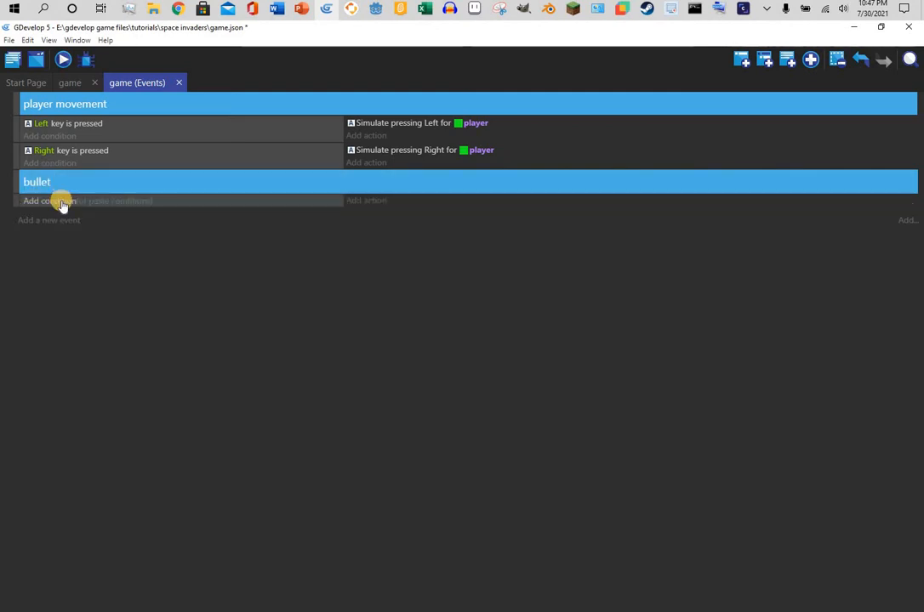
left_click(54, 200)
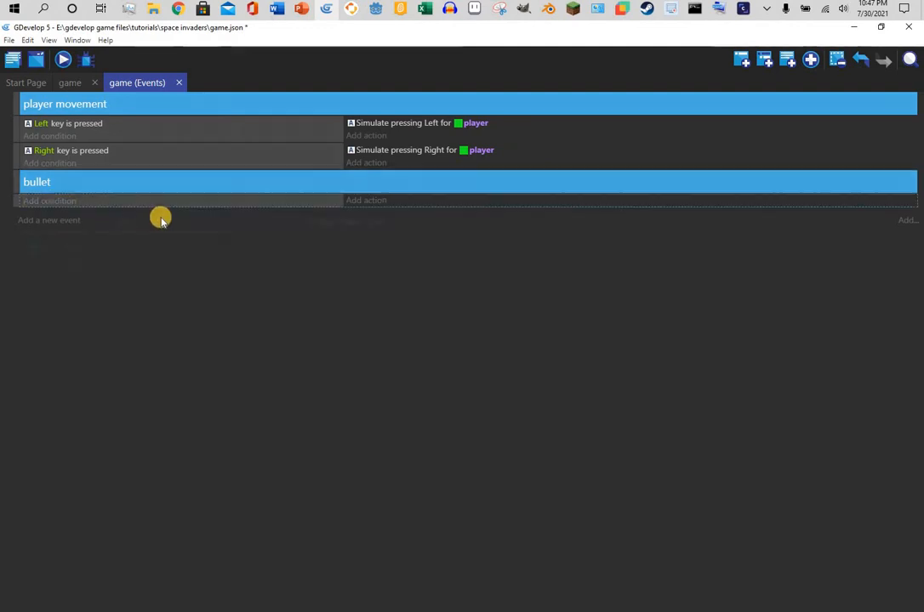
type("key")
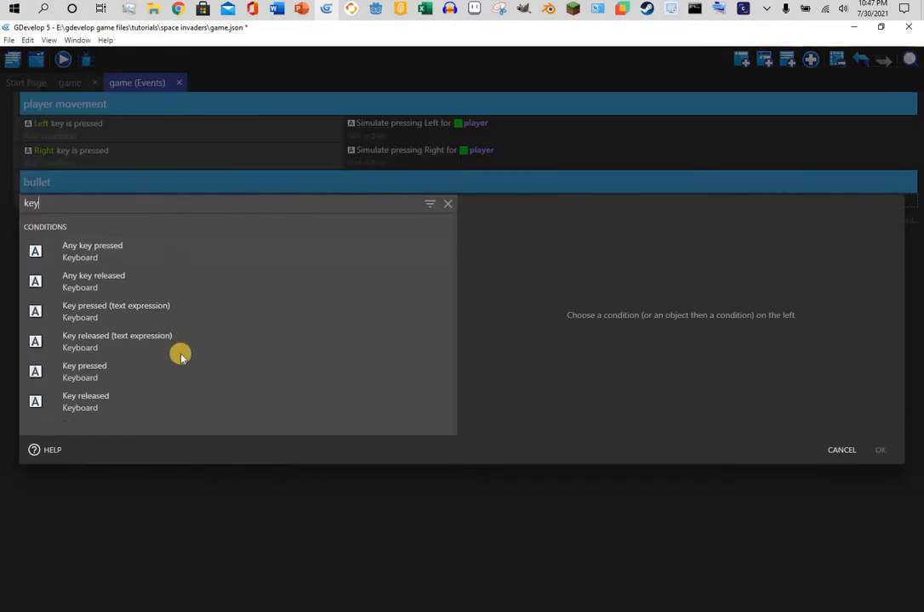
left_click(183, 370)
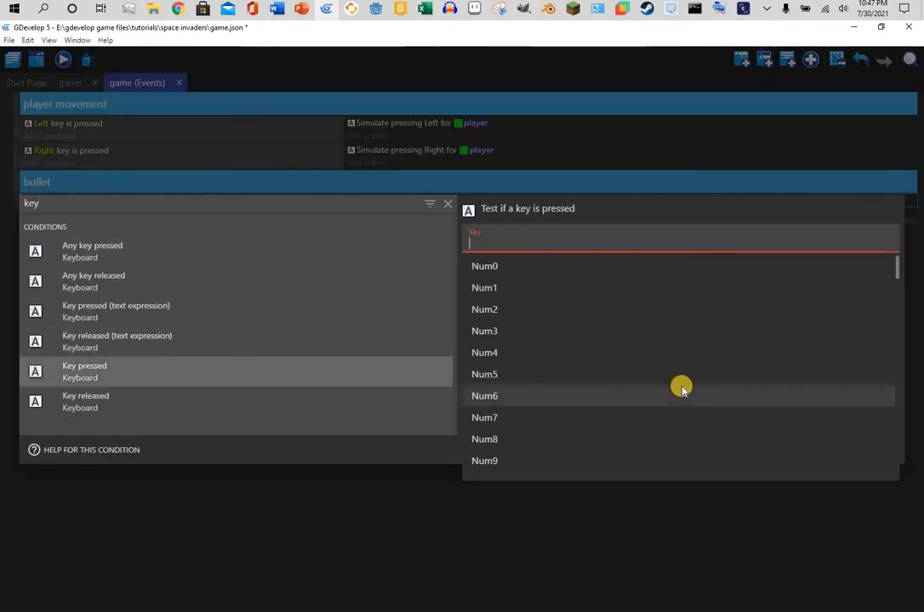
type("space")
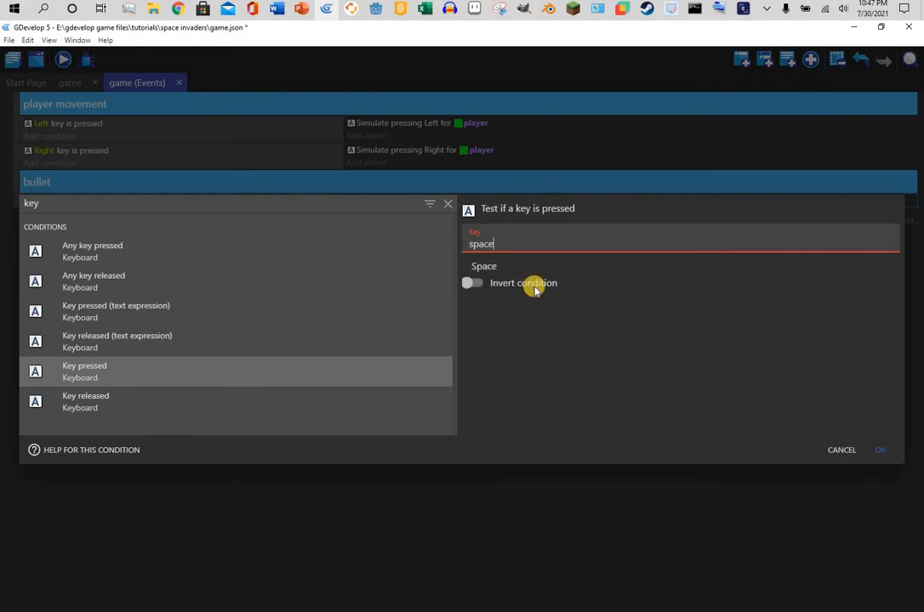
left_click(532, 267)
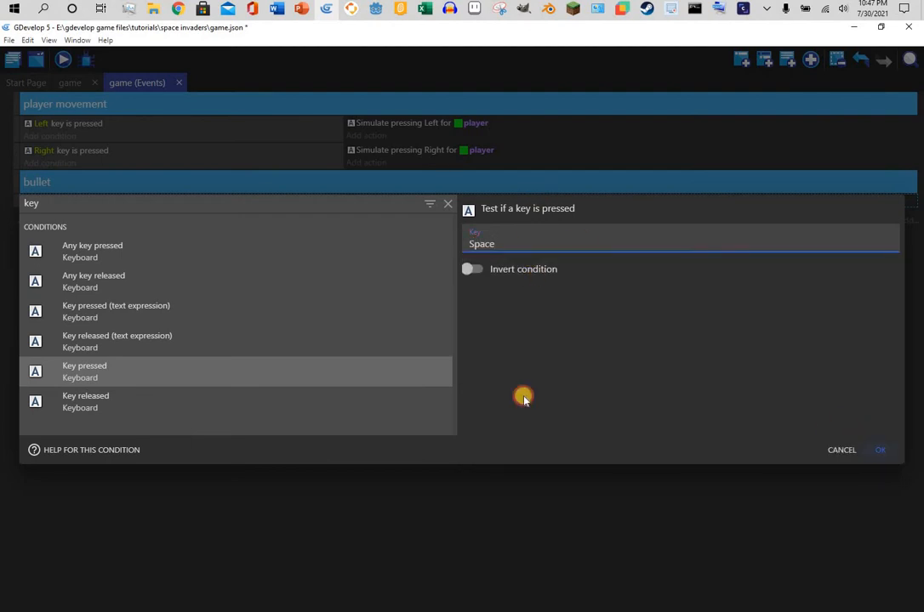
key("Return")
Add a Create an object action for the bullet to the Space key event, with X position player.X().
left_click(357, 199)
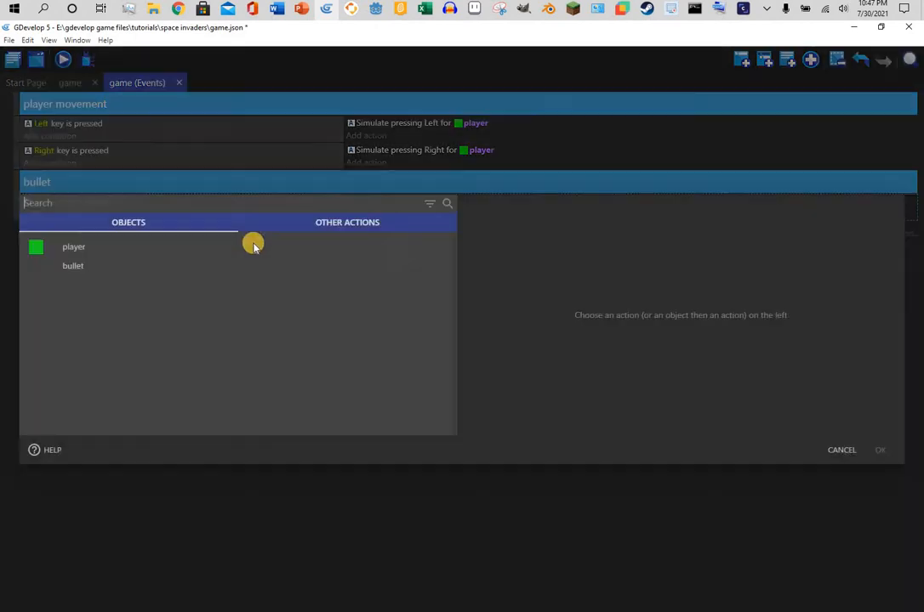
left_click(239, 268)
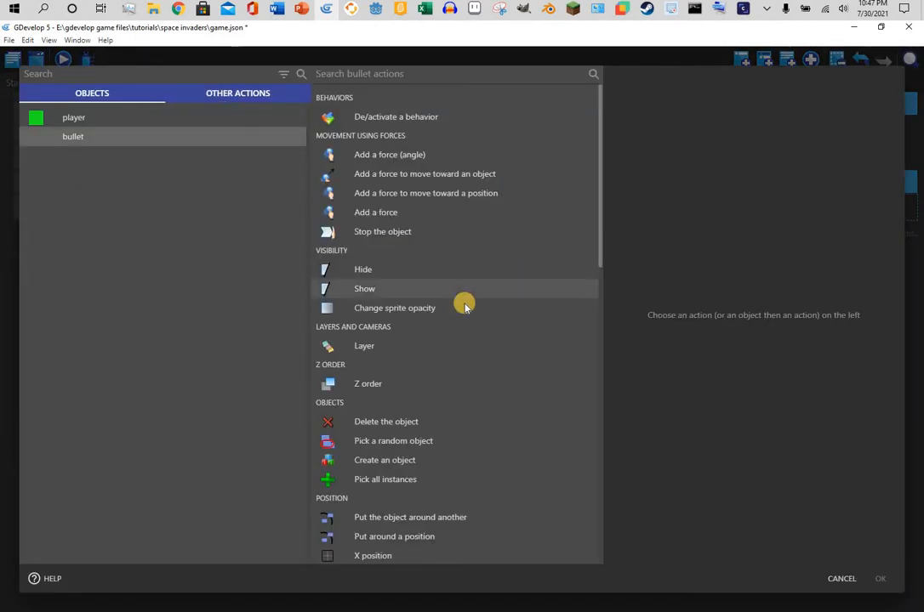
left_click(496, 462)
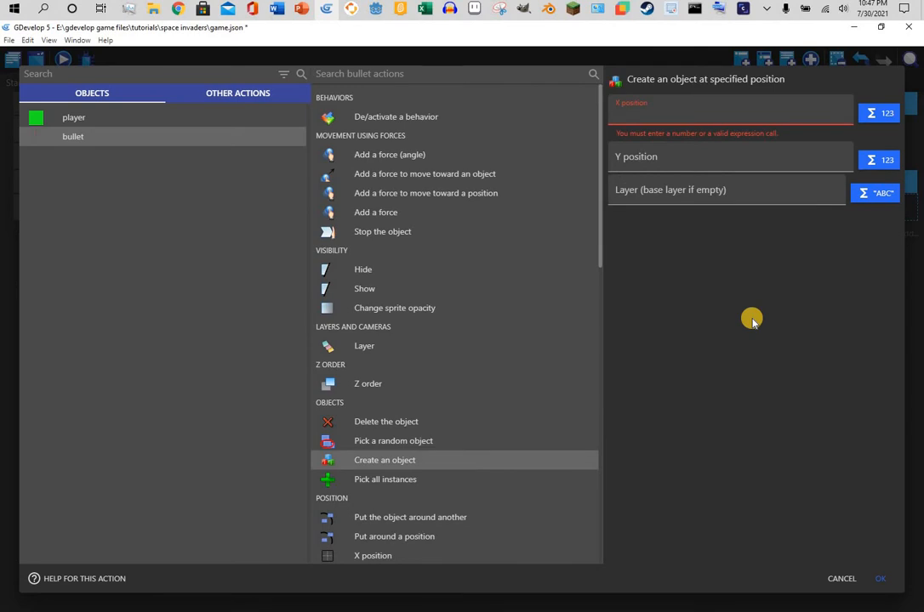
type("player")
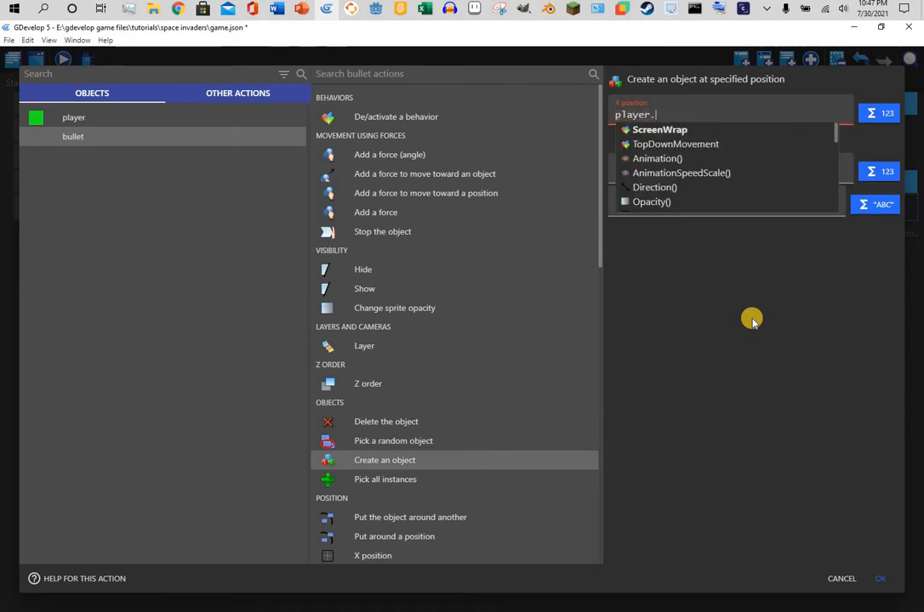
type(".x")
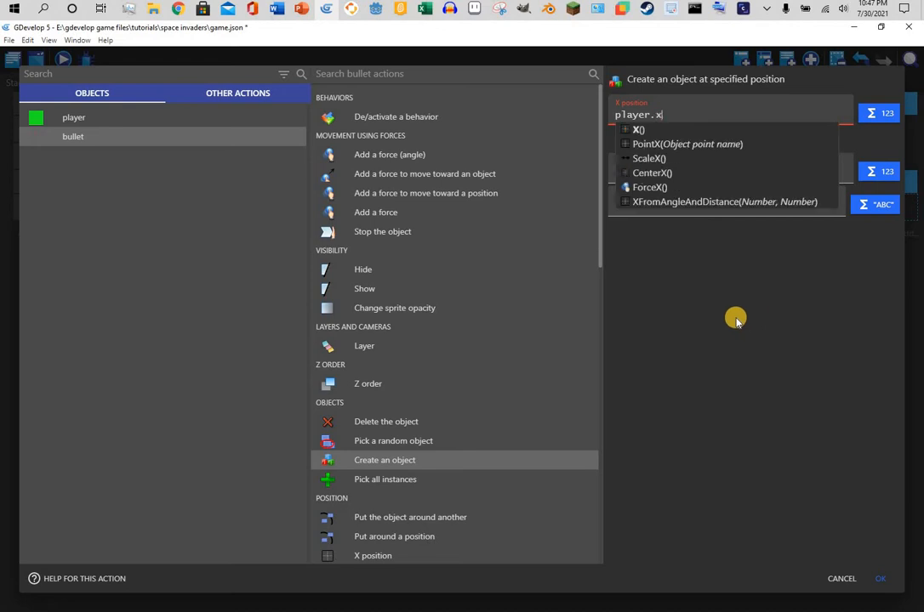
left_click(678, 143)
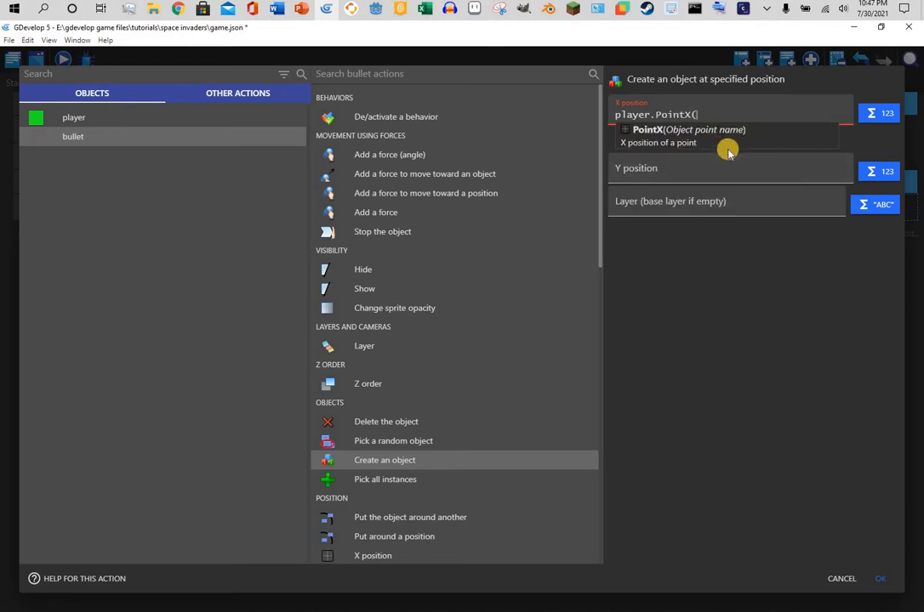
key("BackSpace")
key("BackSpace")
key("BackSpace")
key("BackSpace")
key("BackSpace")
key("BackSpace")
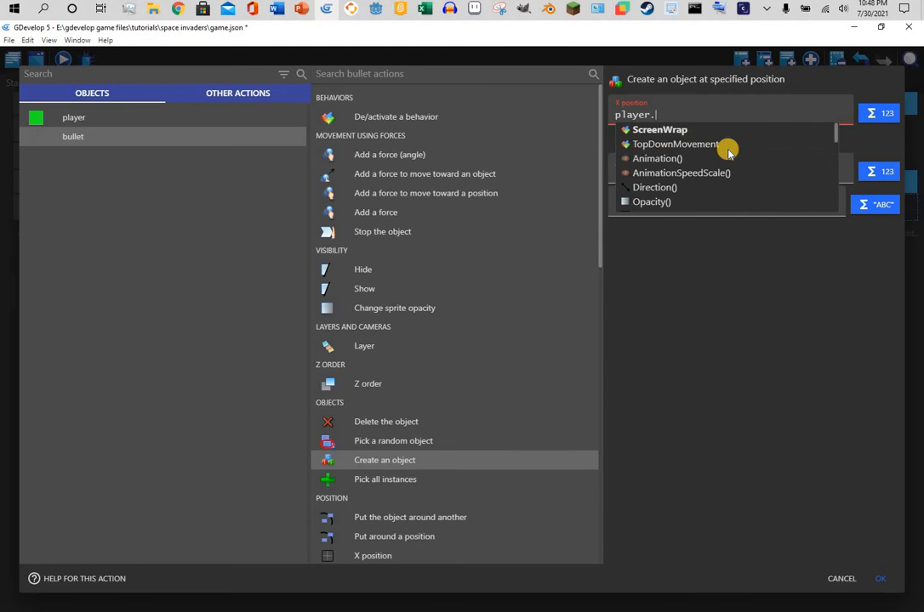
type("x")
left_click(633, 130)
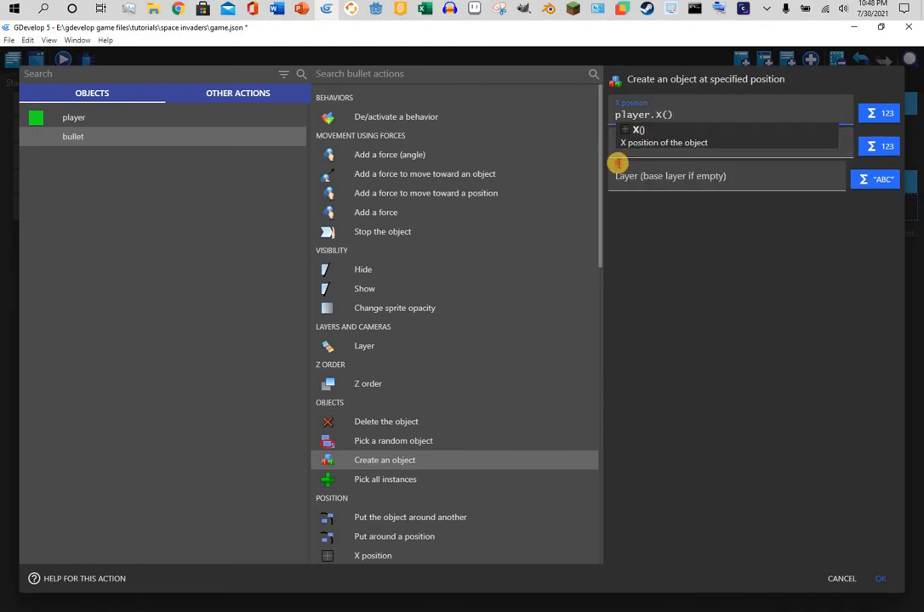
Set the bullet creation's Y position to player.Y() and confirm the action.
left_click(618, 163)
left_click(628, 151)
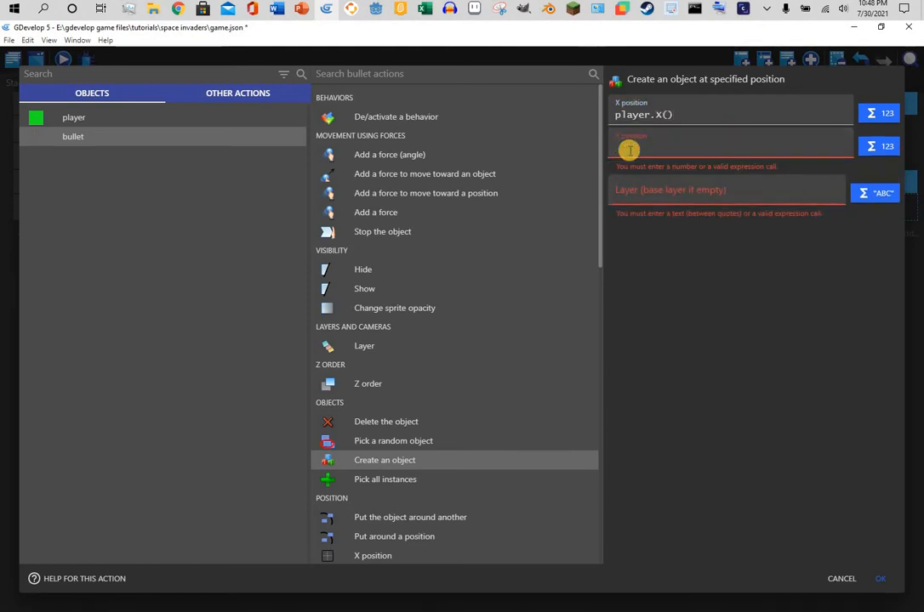
type("player")
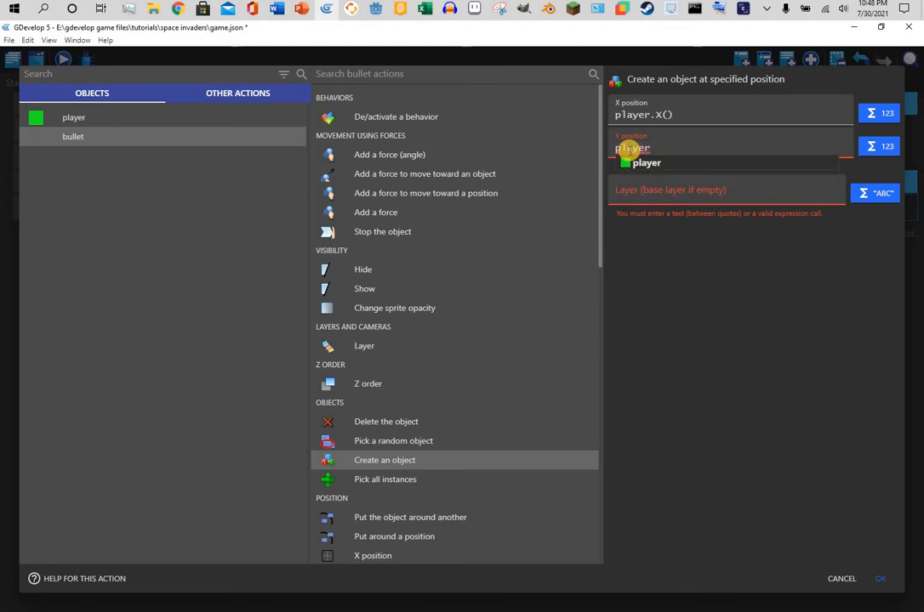
type(".y")
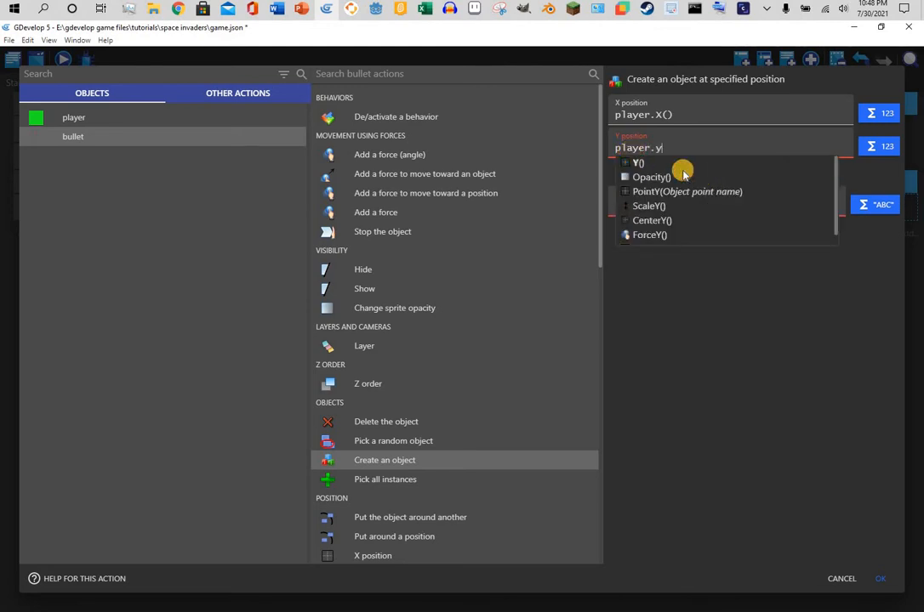
left_click(683, 176)
key("BackSpace")
key("BackSpace")
key("BackSpace")
key("BackSpace")
key("BackSpace")
key("BackSpace")
key("BackSpace")
key("BackSpace")
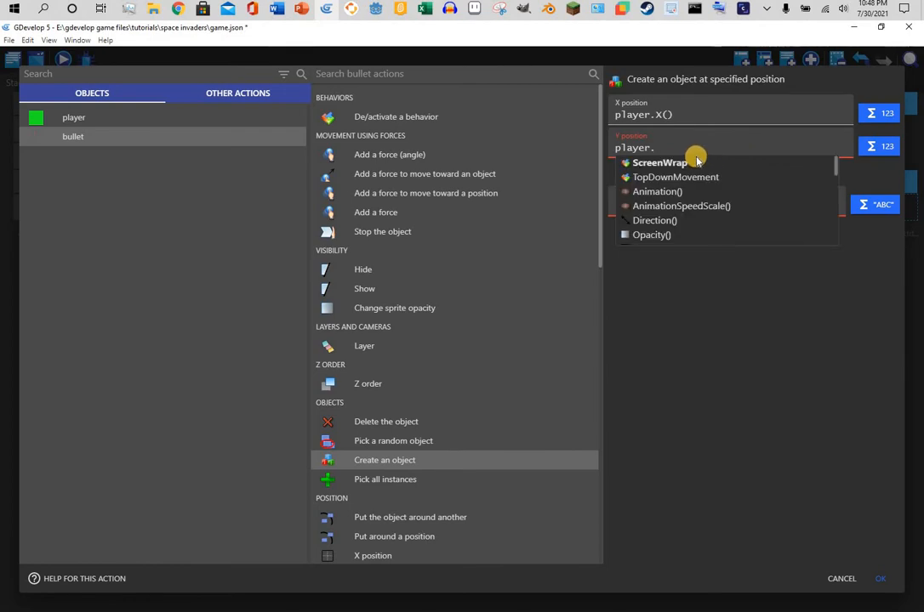
type("y")
left_click(663, 162)
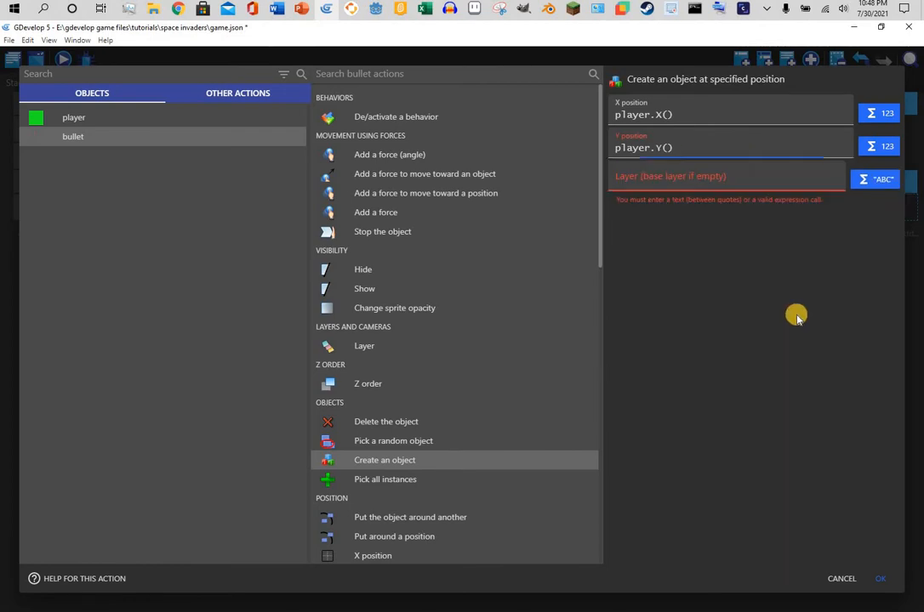
left_click(881, 578)
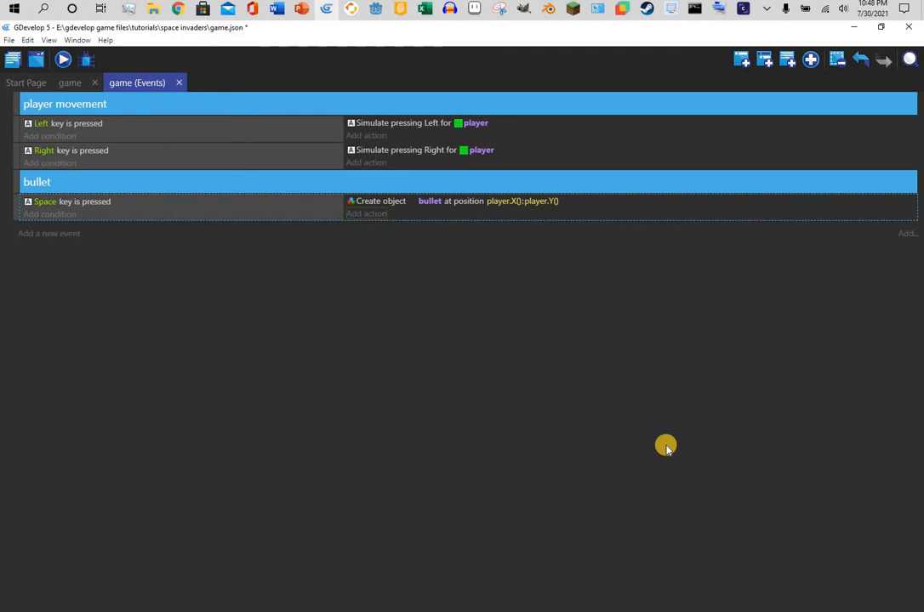
Preview the game and test firing bullets with Space while moving the player left and right.
left_click(61, 62)
key("Right")
key("space")
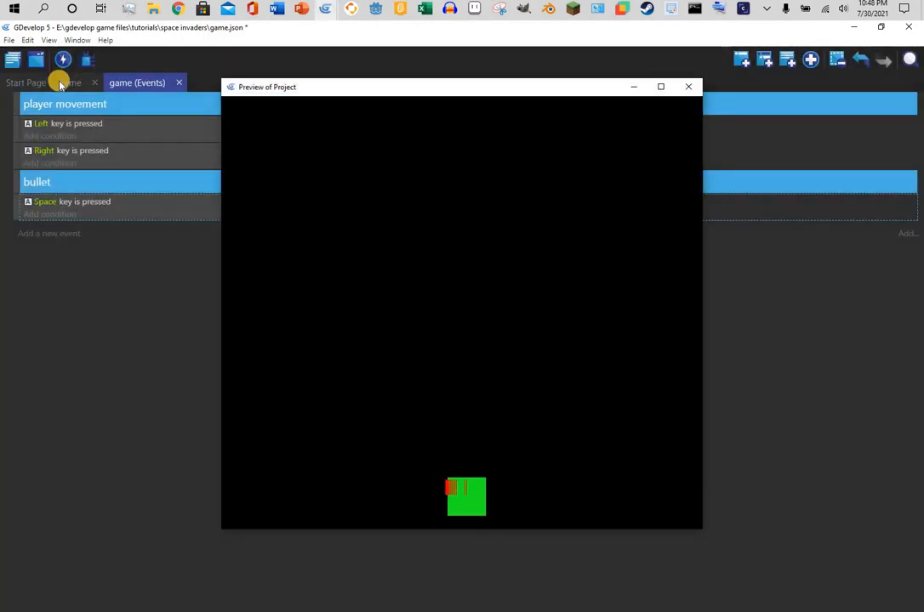
key("space")
key("space")
key("space")
key("space")
key("space")
key("space")
key("space")
key("Left")
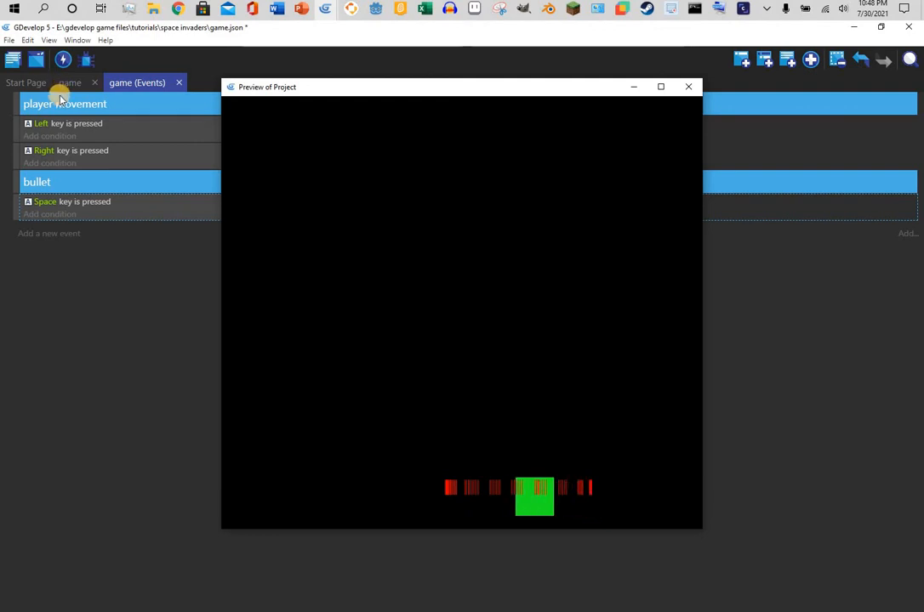
key("Left")
key("space")
key("space")
key("space")
key("space")
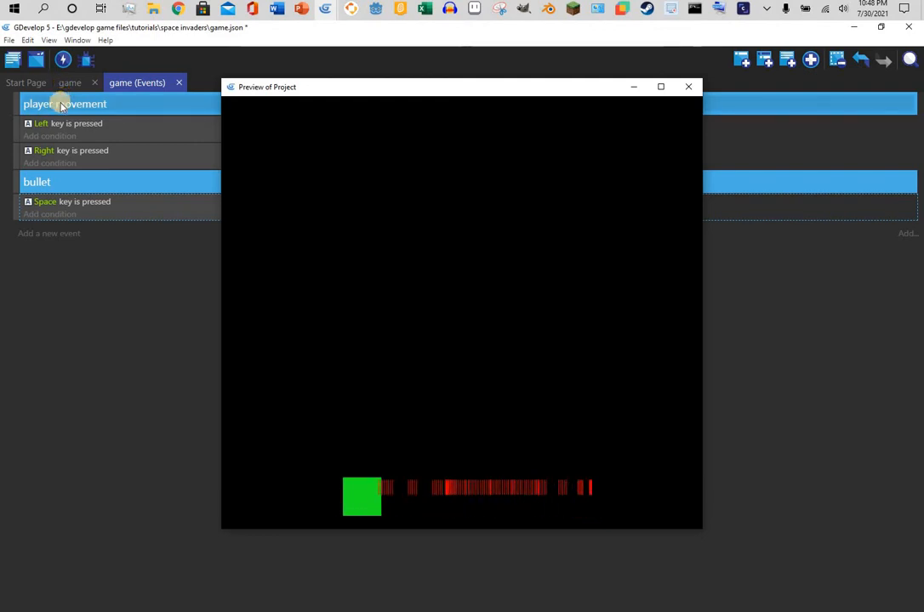
key("Right")
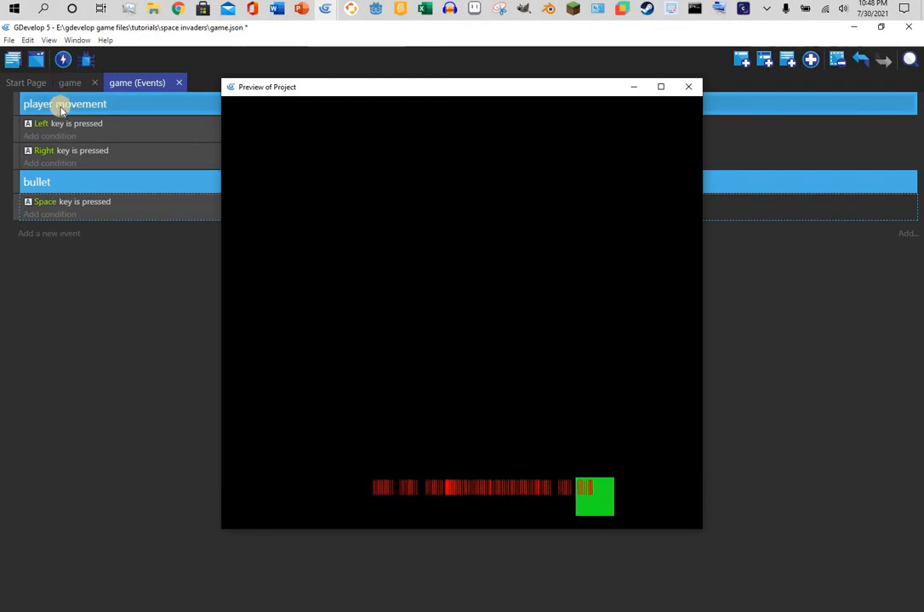
key("Right")
key("space")
key("space")
key("space")
key("Left")
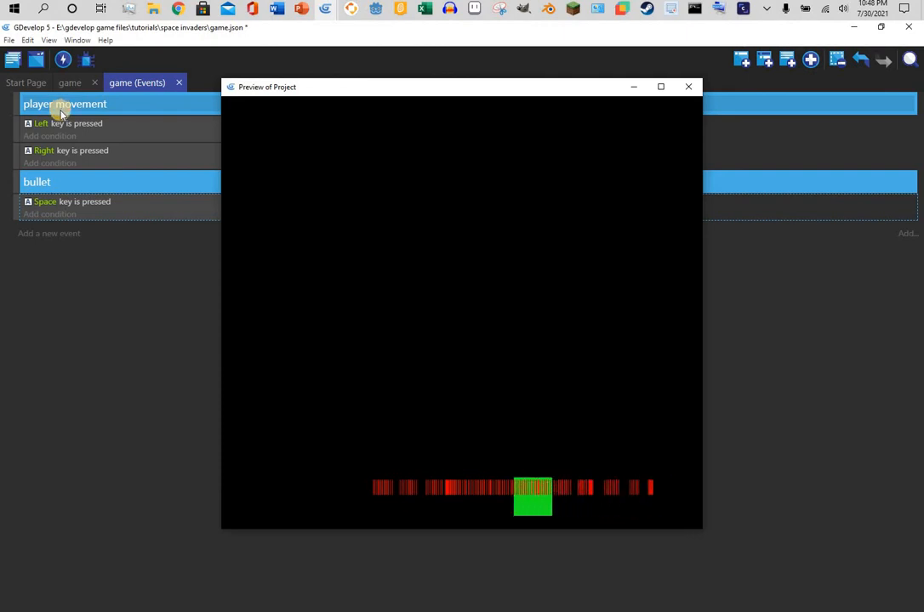
key("Left")
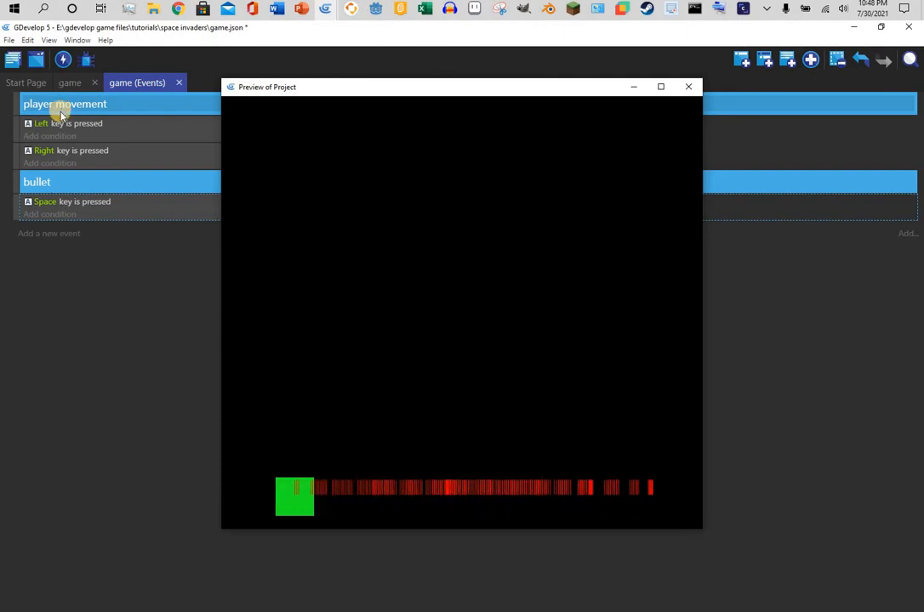
key("Right")
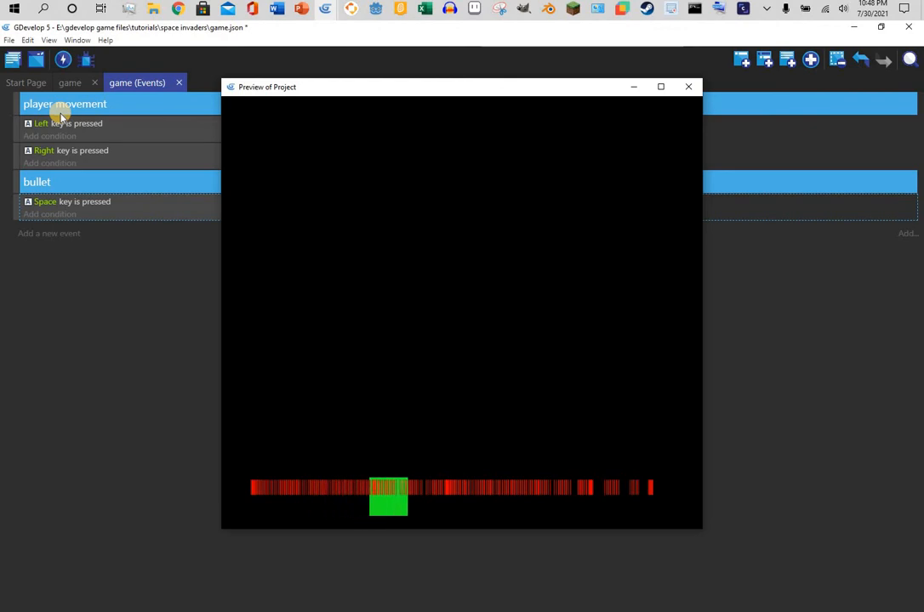
key("Right")
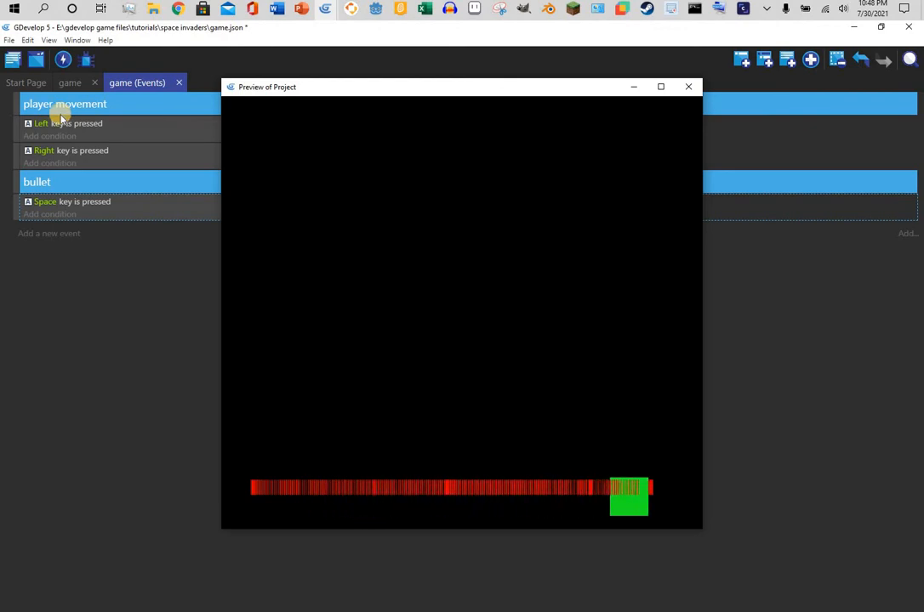
key("Right")
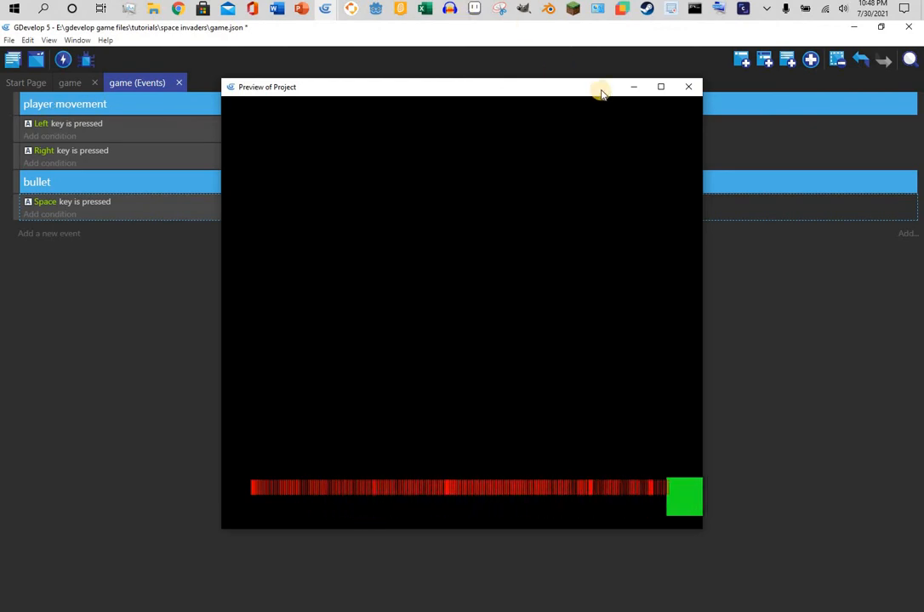
Add a new event below the Space key event with an instant Add a force (angle) action on bullet, angle -90, speed 200.
left_click(688, 86)
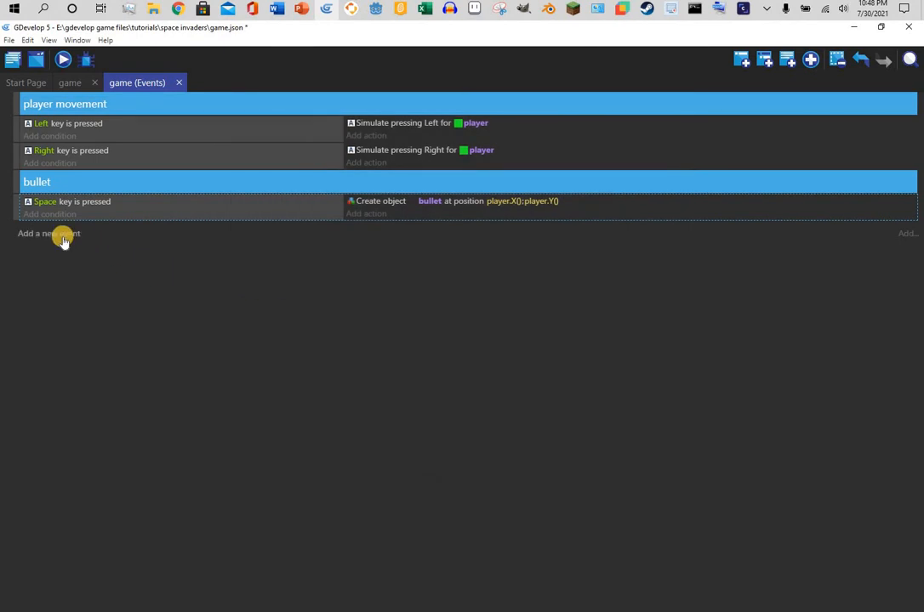
left_click(63, 236)
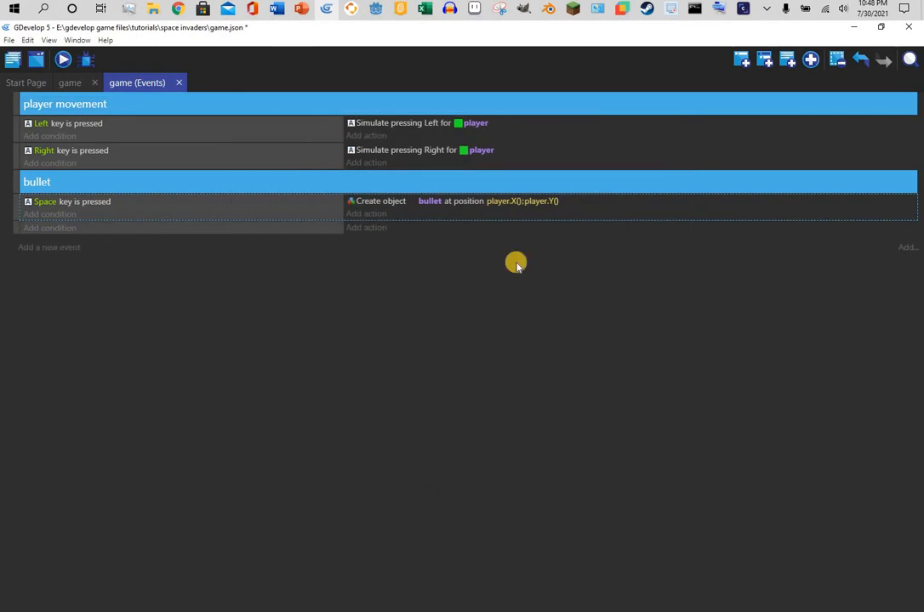
left_click(366, 229)
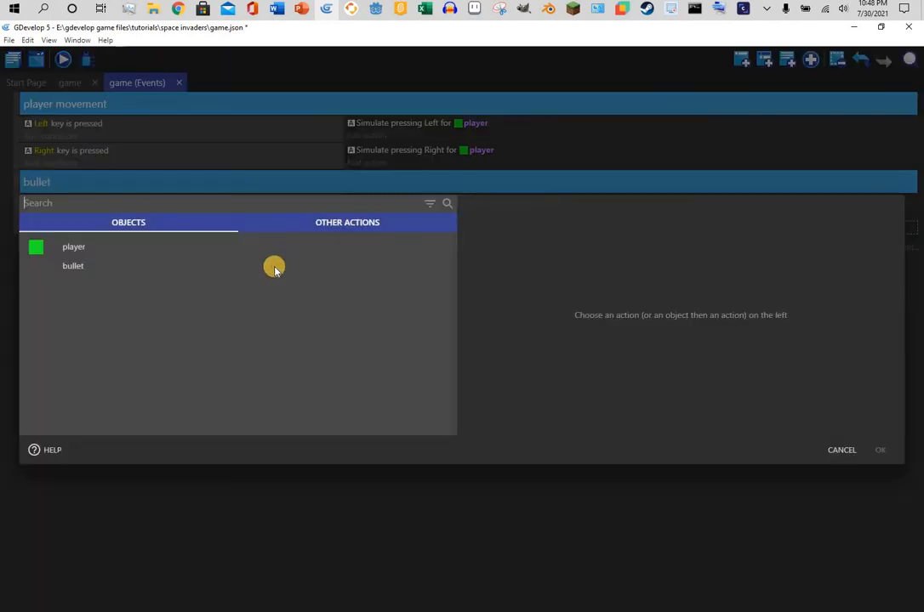
left_click(274, 263)
left_click(404, 156)
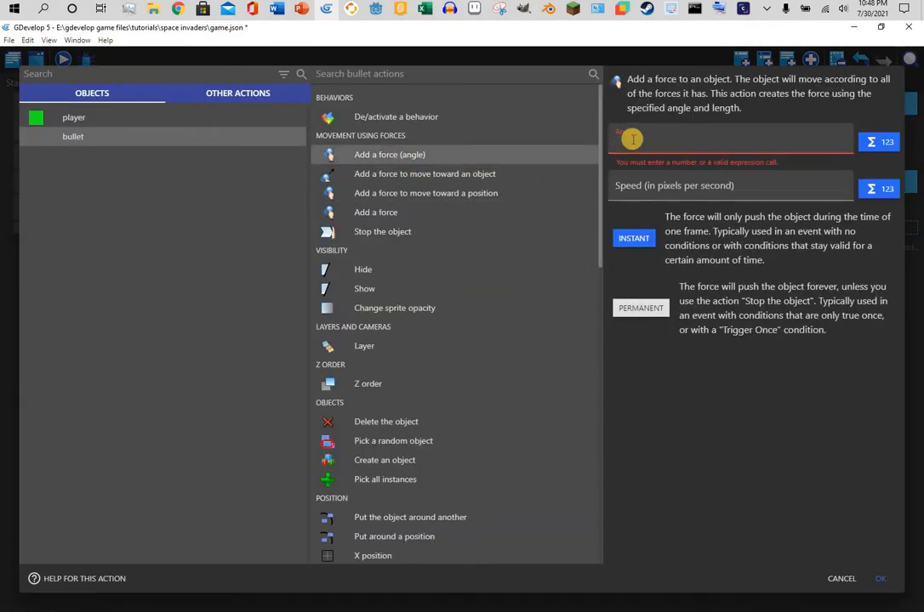
type("-90")
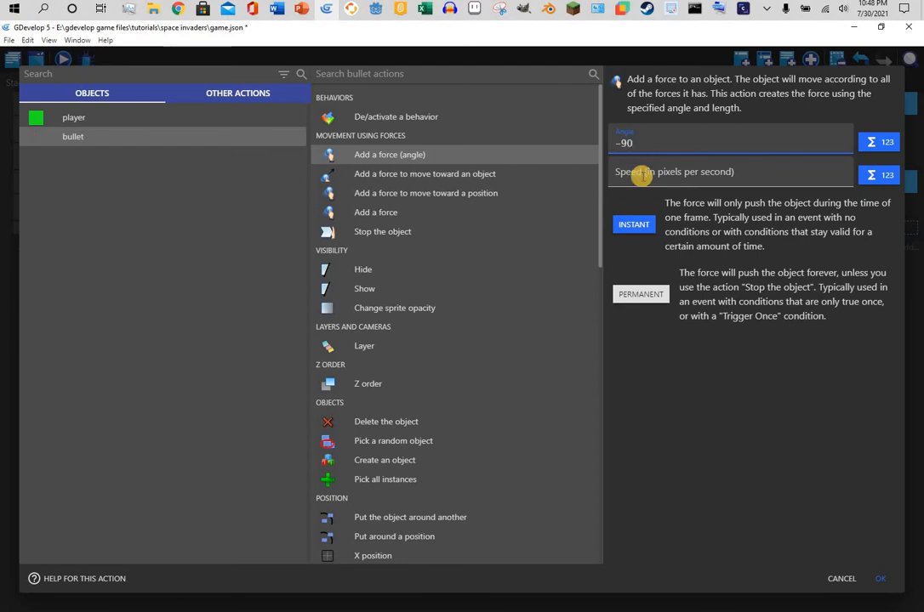
left_click(642, 175)
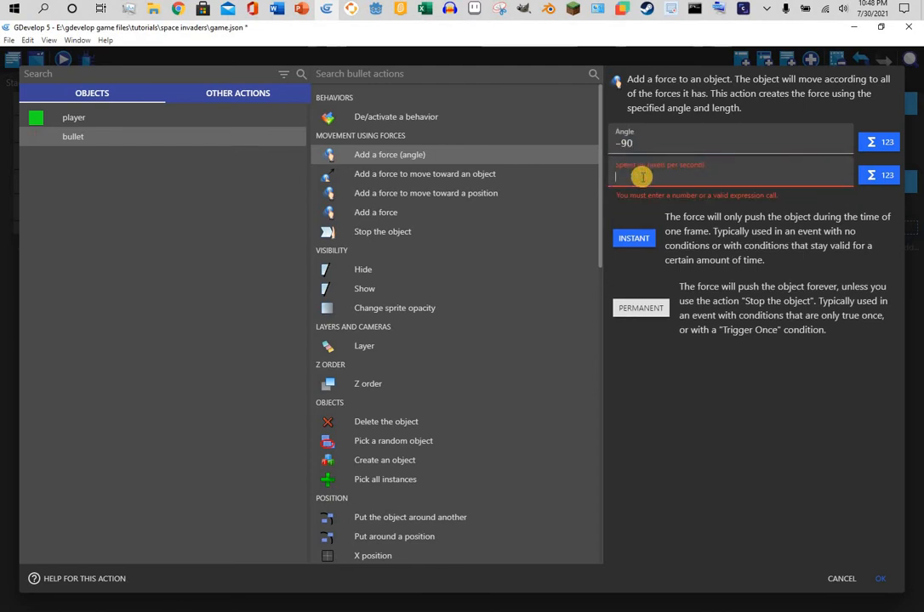
type("200")
left_click(876, 581)
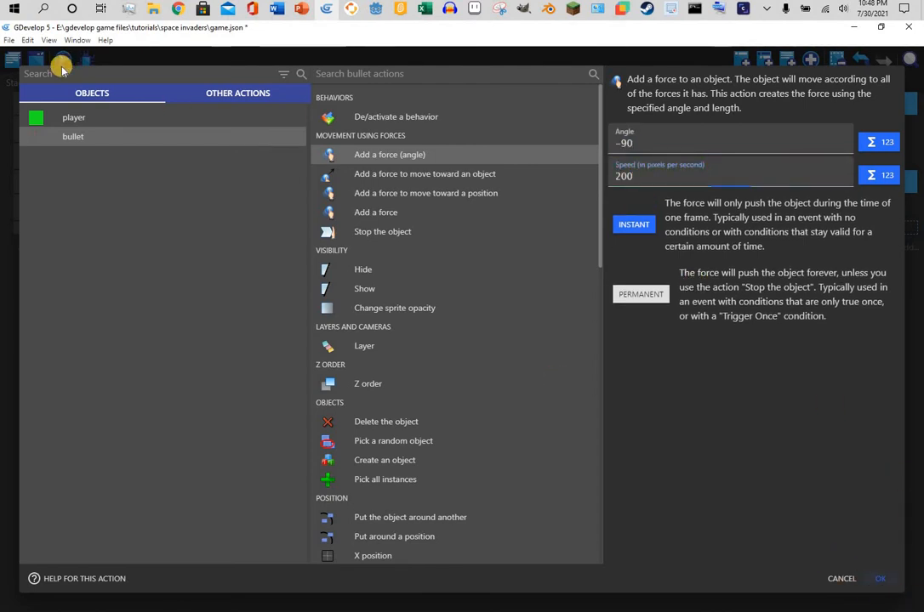
Preview the game and test the upward bullet movement while firing and moving the player right and left.
left_click(61, 67)
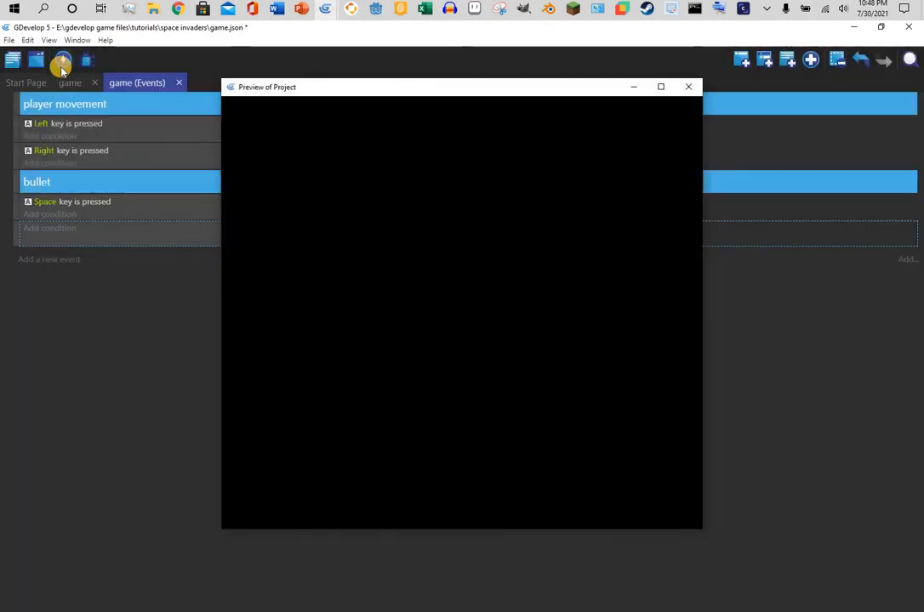
key("space")
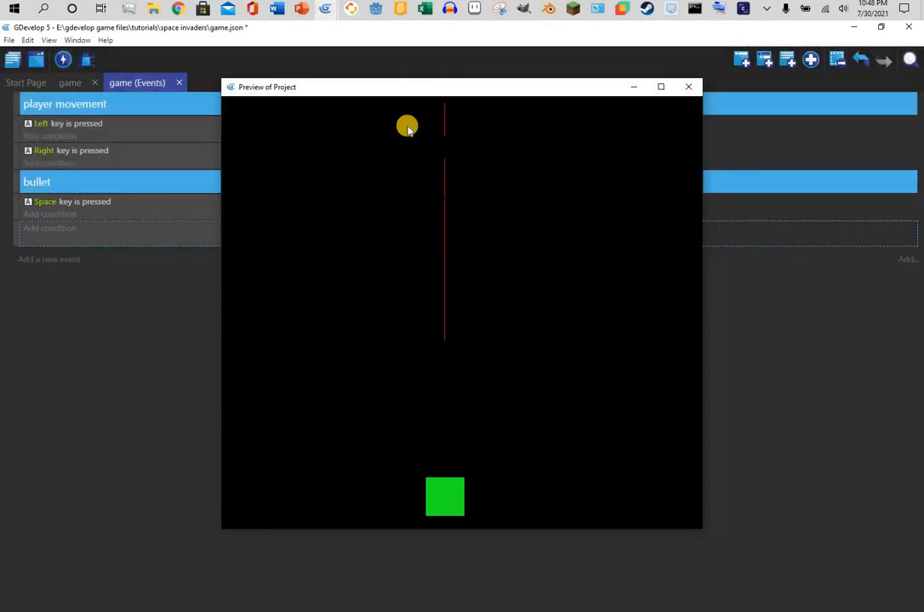
key("Right")
key("space")
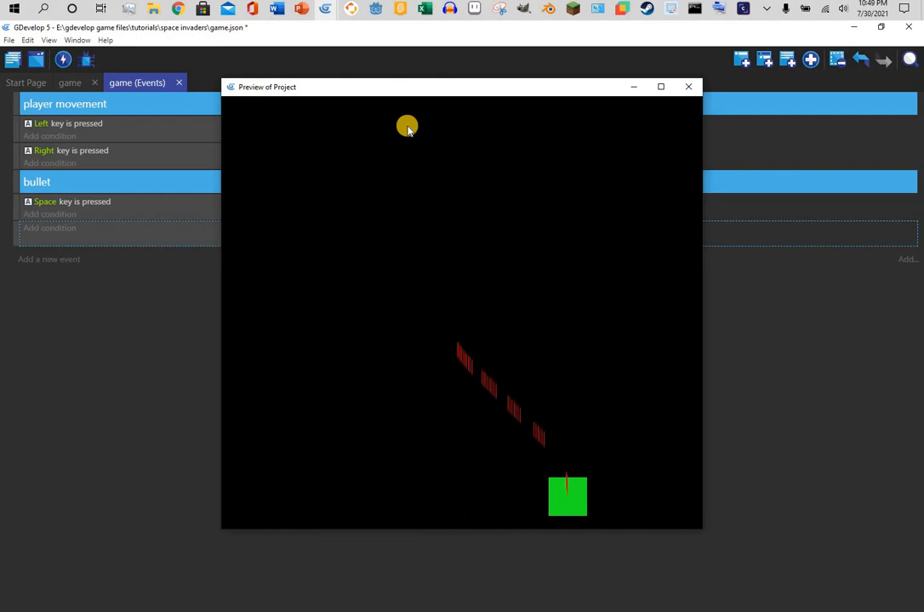
key("Left")
left_click(688, 87)
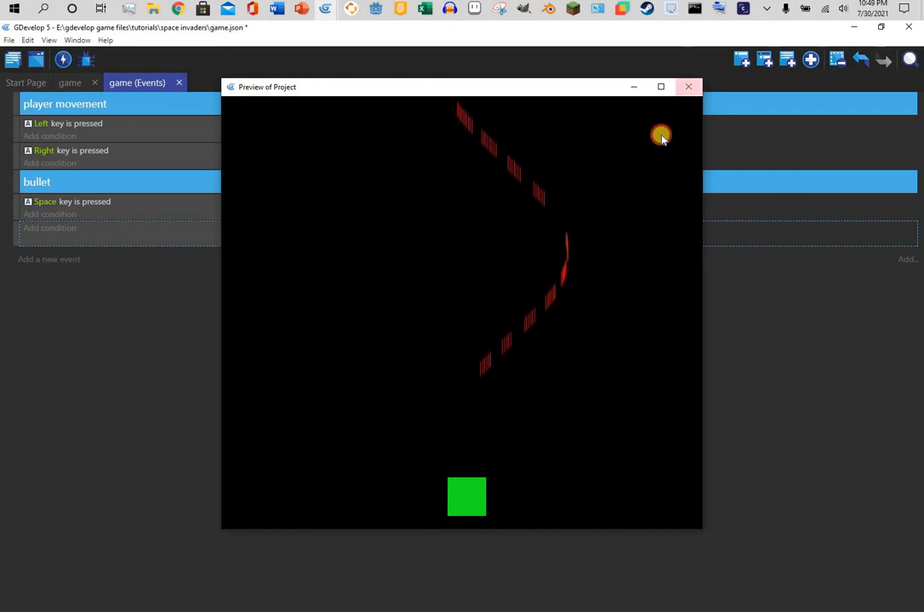
Set the bullet force's speed to 500 pixels per second and preview the game.
left_click(608, 228)
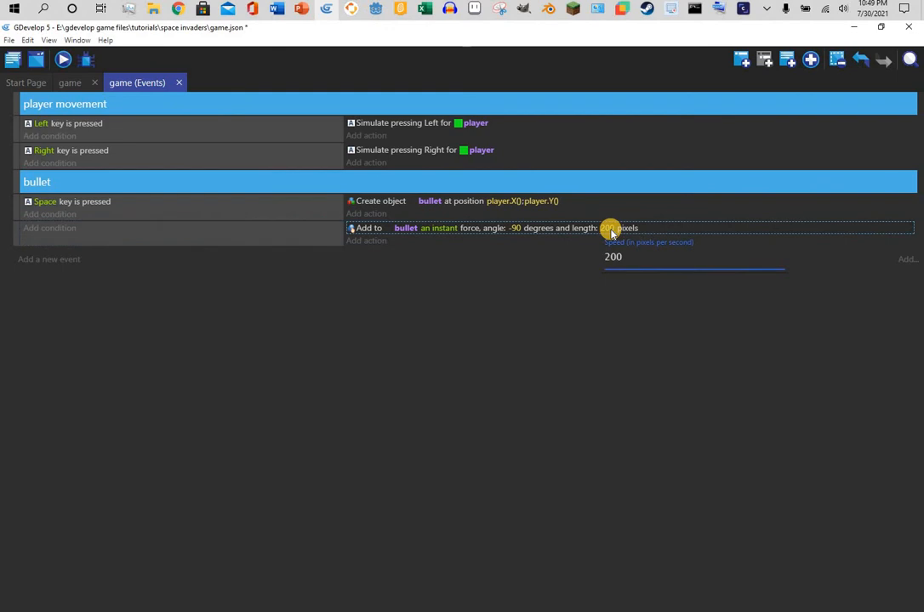
type("5")
left_click(64, 57)
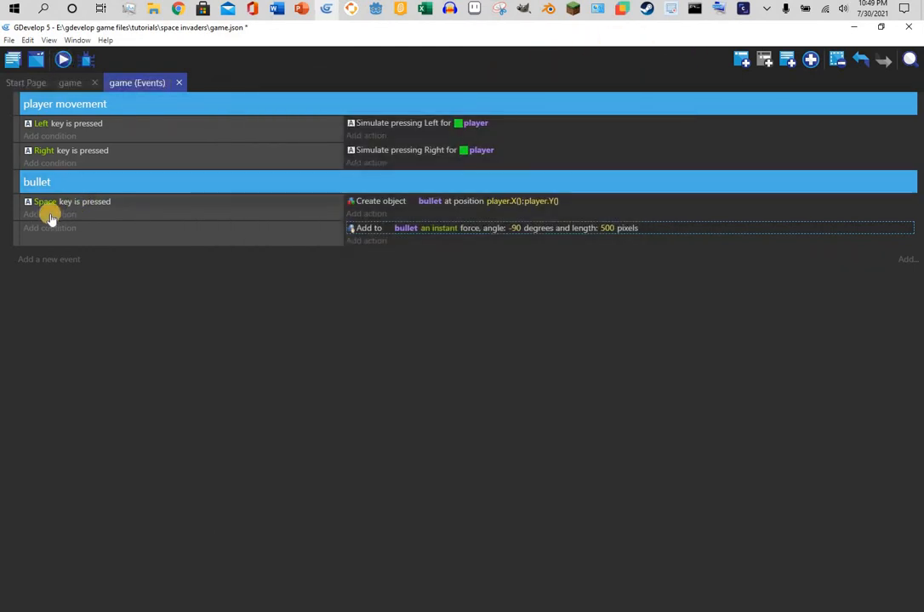
Add a Trigger once while true condition to the Space key event.
left_click(65, 214)
left_click(65, 215)
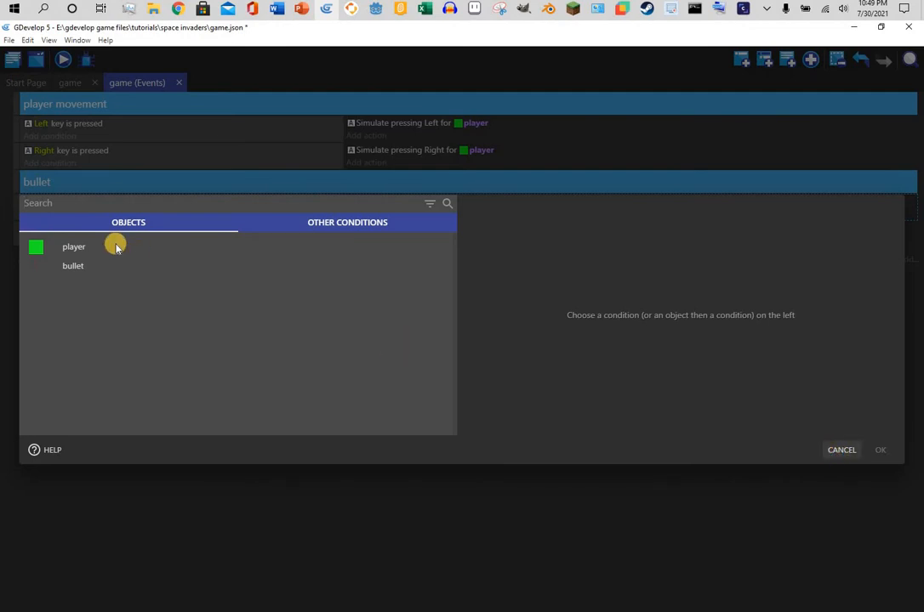
key("Escape")
left_click(60, 217)
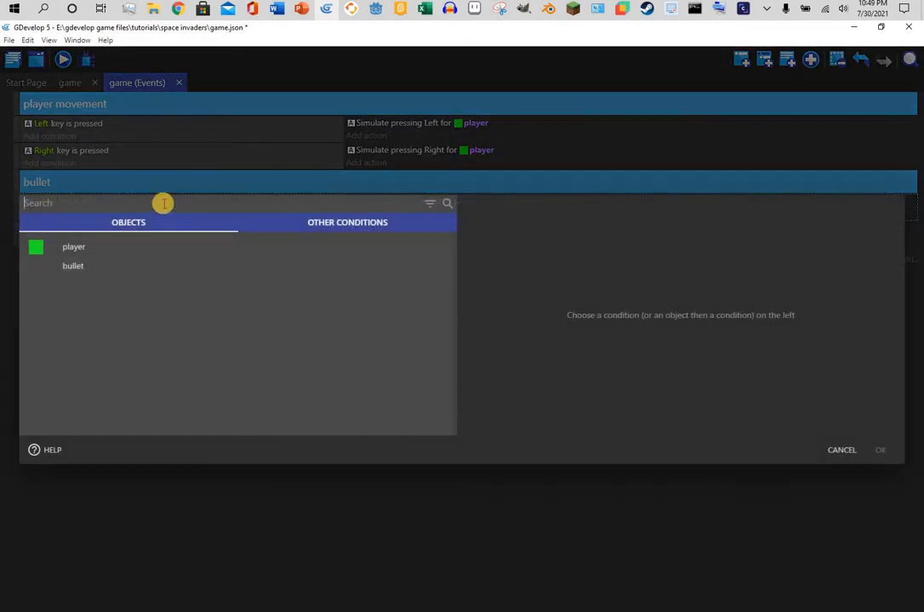
left_click(164, 204)
type("trig")
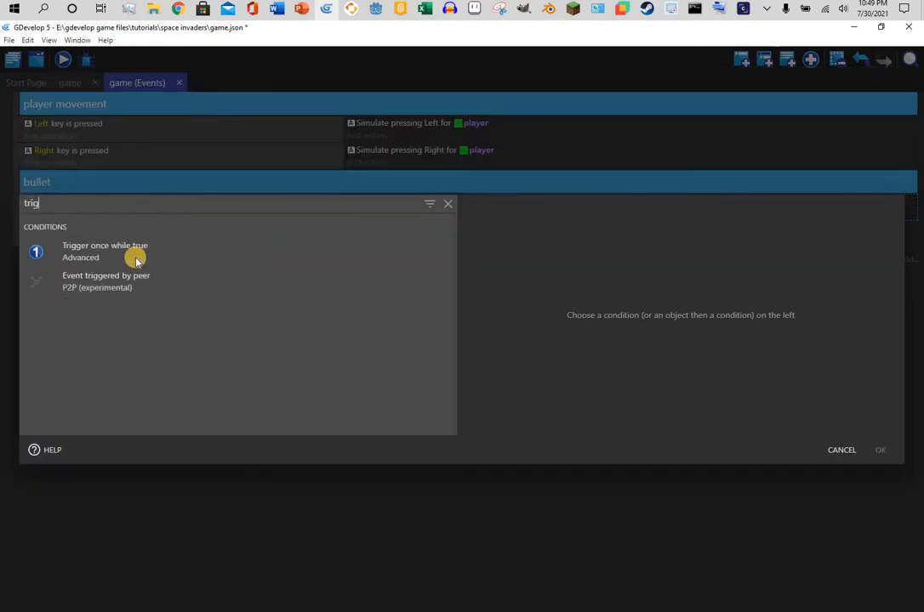
left_click(135, 255)
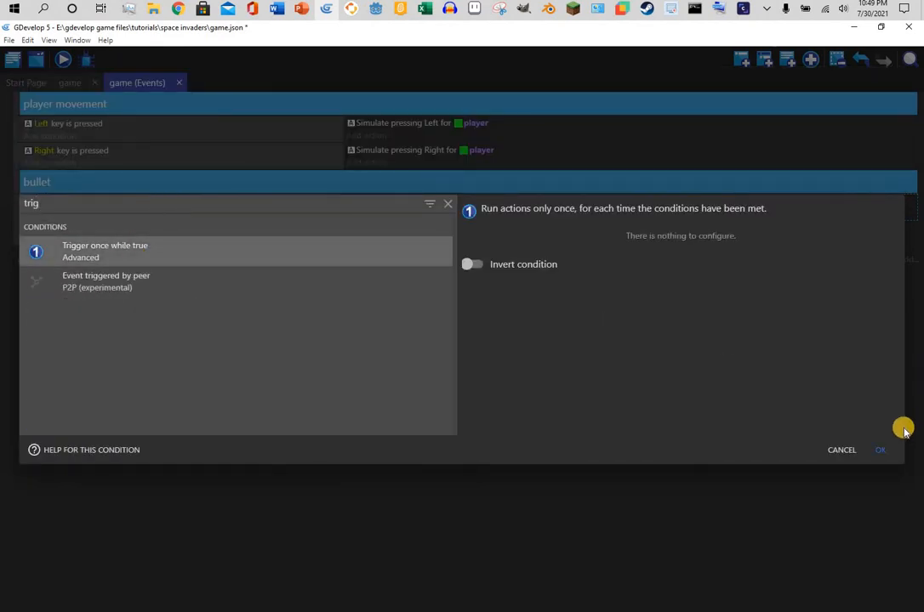
left_click(886, 450)
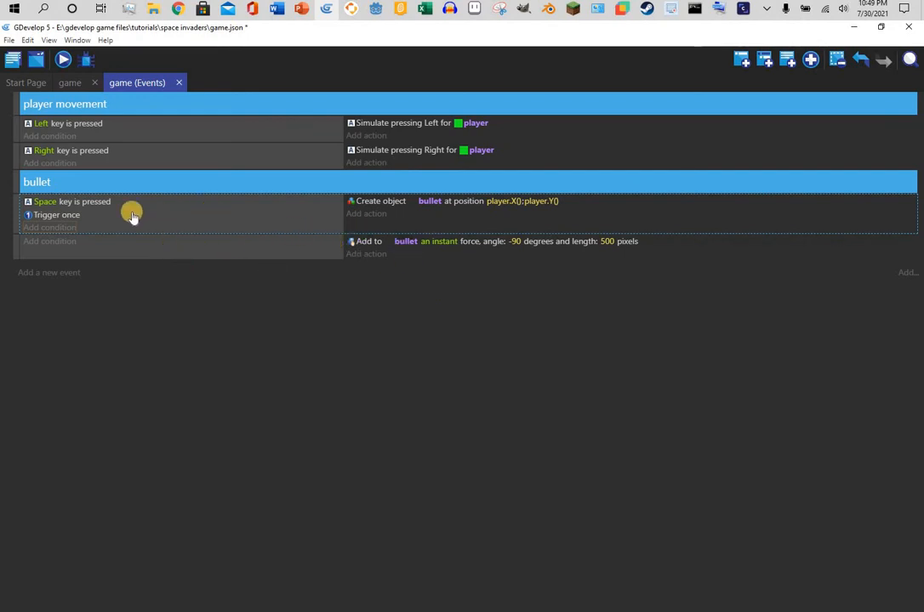
Preview the game and test firing single bullets repeatedly with Space while moving the player right and left.
left_click(62, 60)
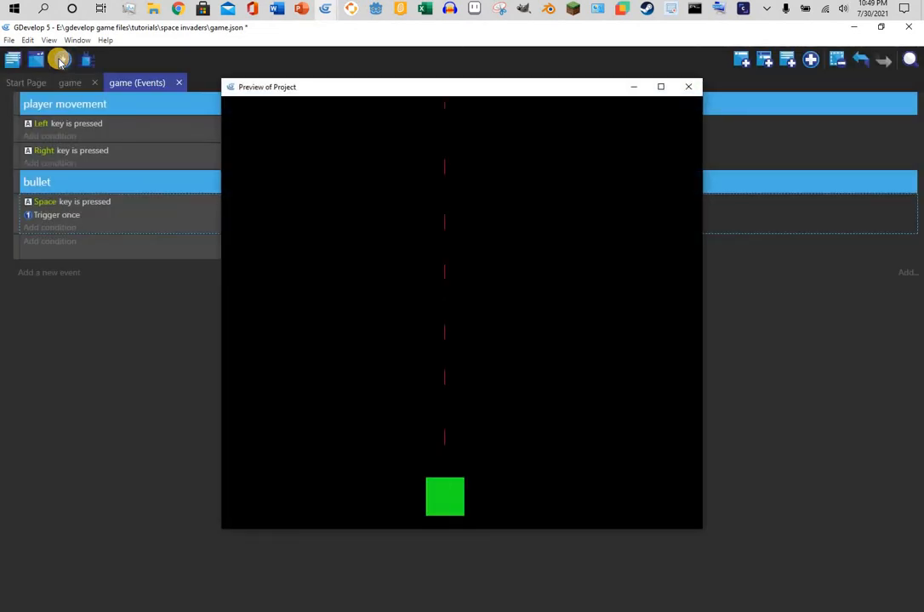
key("Right")
key("space")
key("space")
key("space")
key("space")
key("space")
key("space")
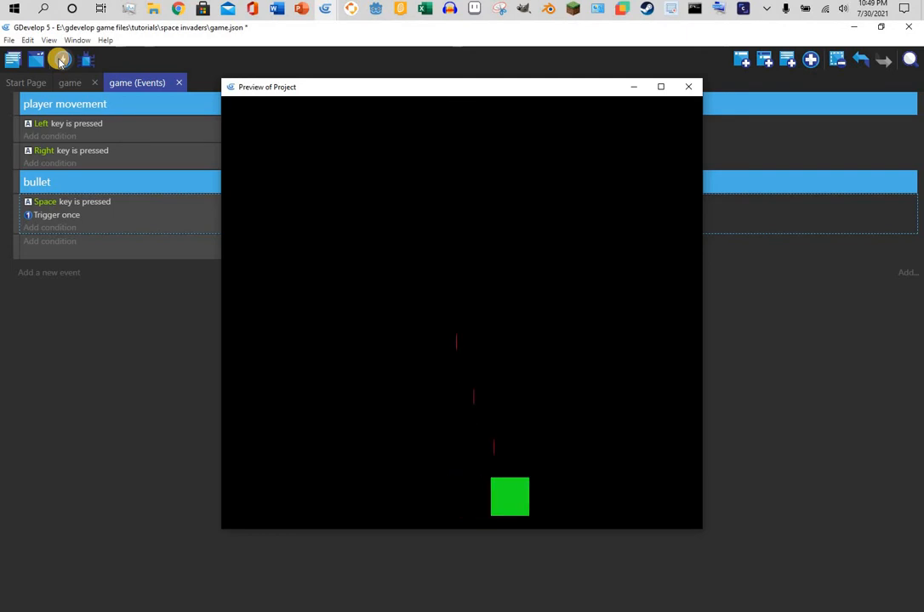
key("Left")
key("space")
key("space")
key("space")
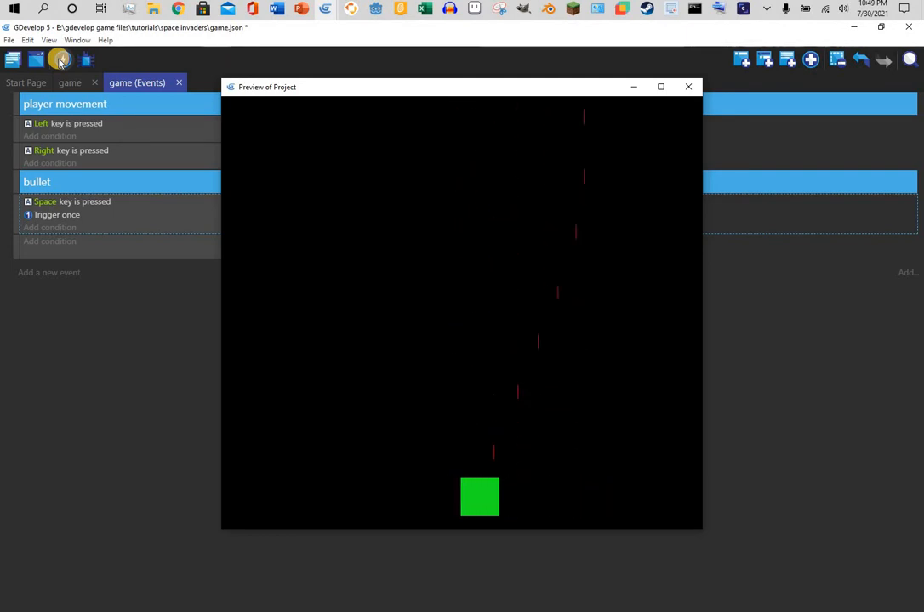
key("Right")
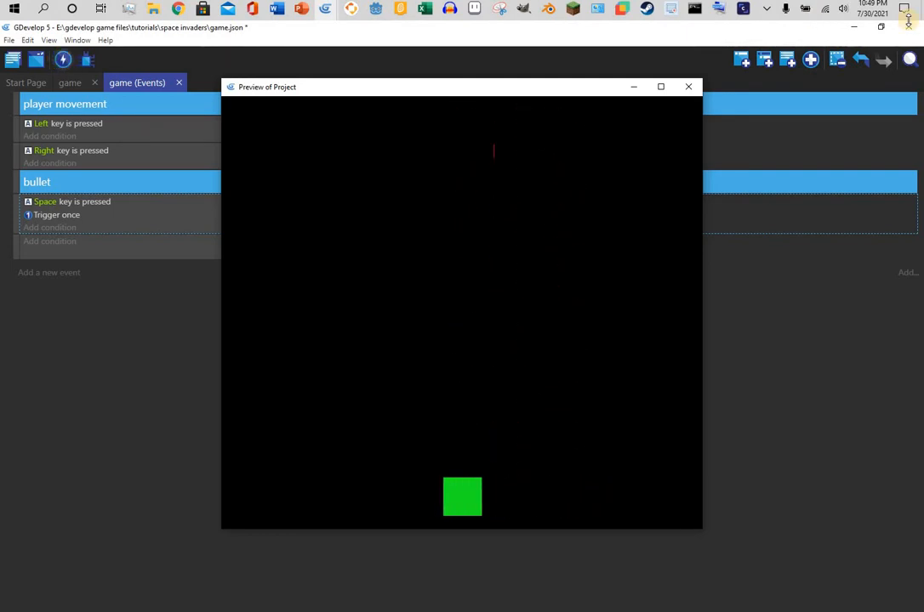
left_click(685, 89)
Start a Play a sound action for the Space key event and check the space invaders folder for an audio file.
left_click(369, 214)
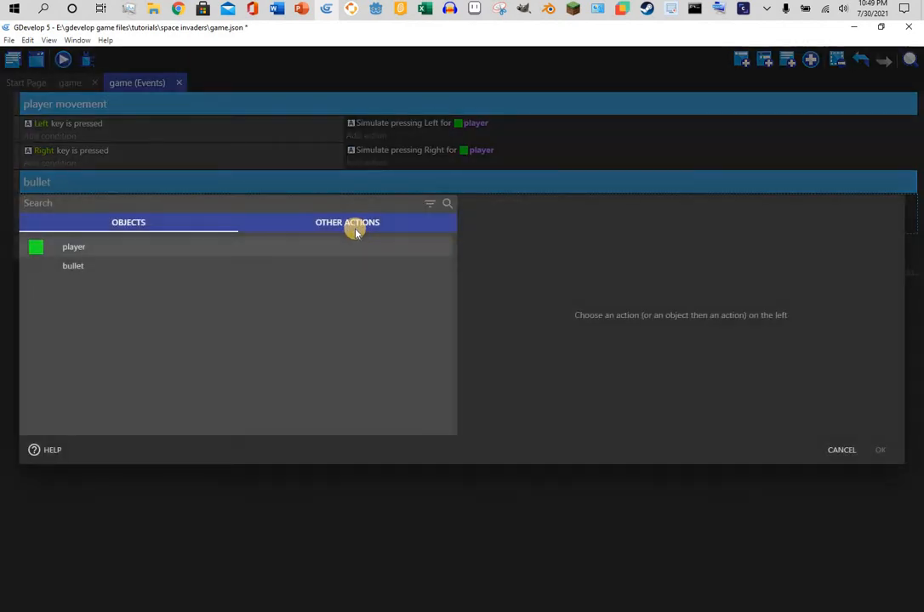
type("play")
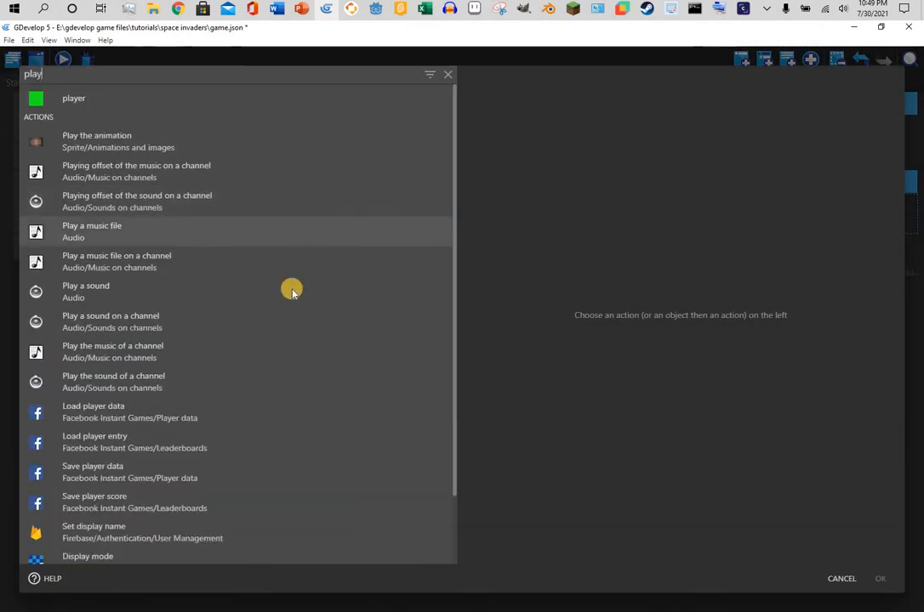
left_click(316, 291)
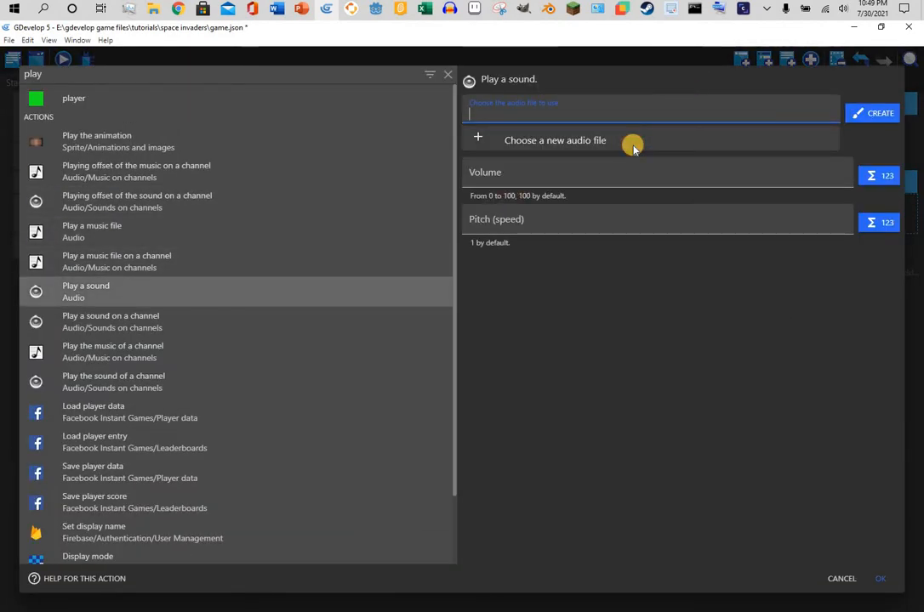
left_click(634, 145)
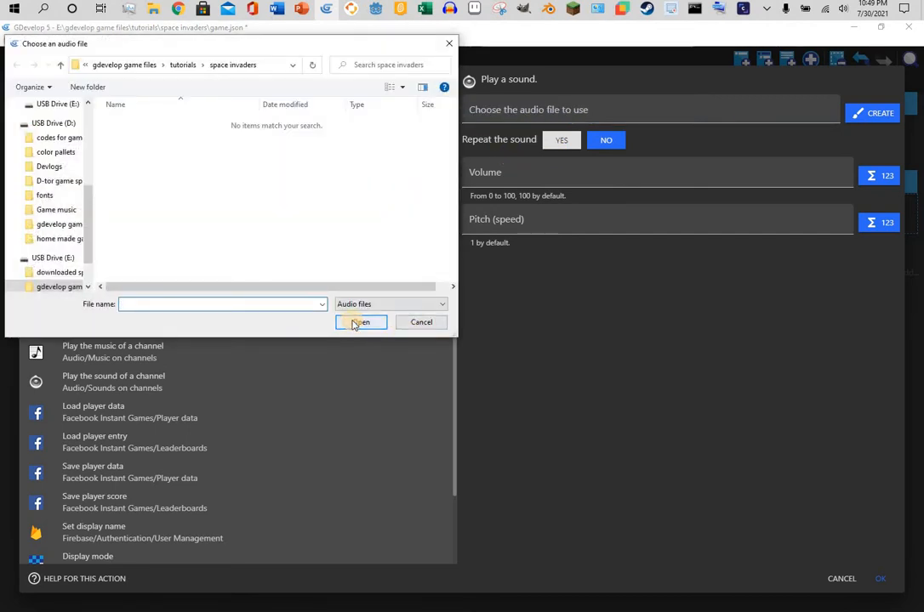
left_click(421, 322)
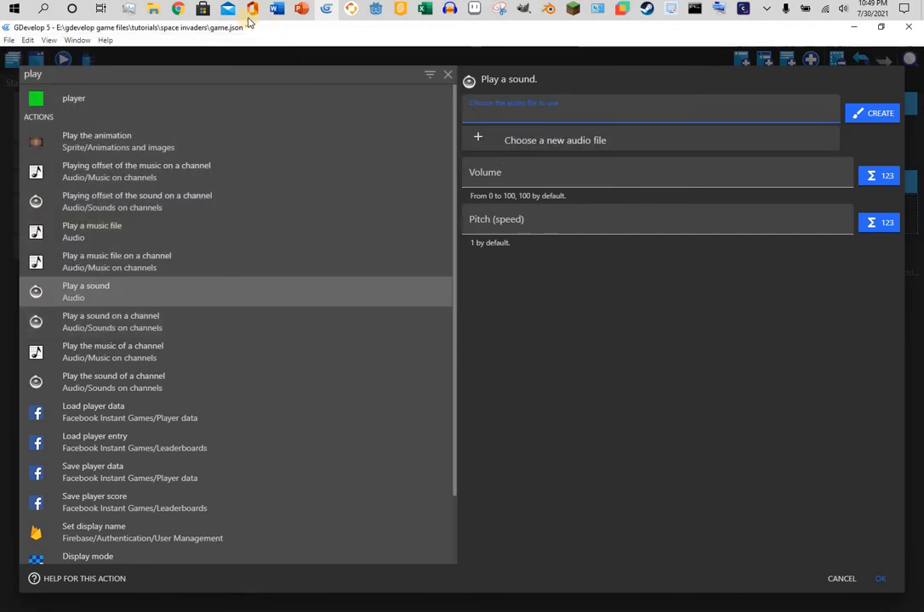
Switch to Chrome, maximize it, open the jsfxr sound generator at sfxr.me and dismiss the disabled-extension notice.
left_click(154, 10)
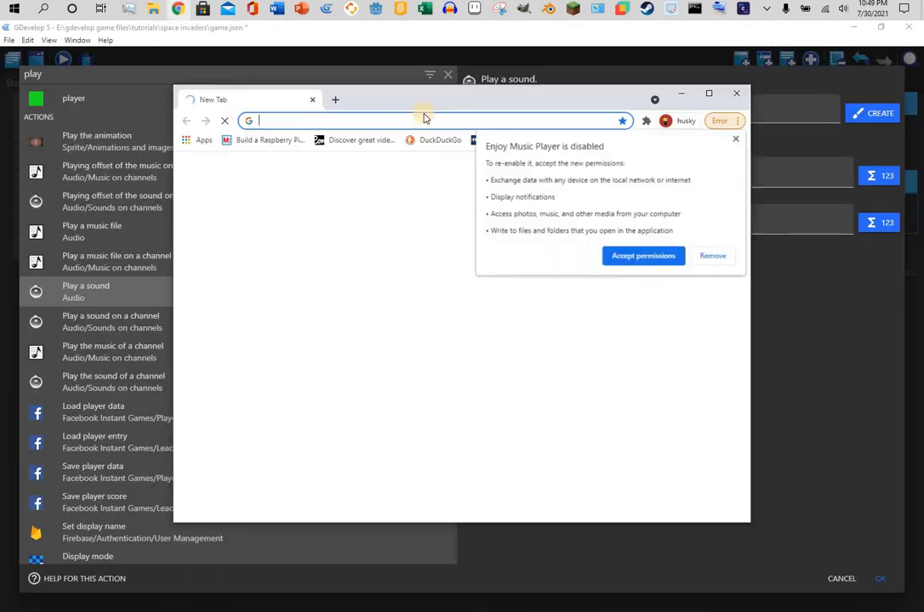
left_click_drag(432, 101, 440, 19)
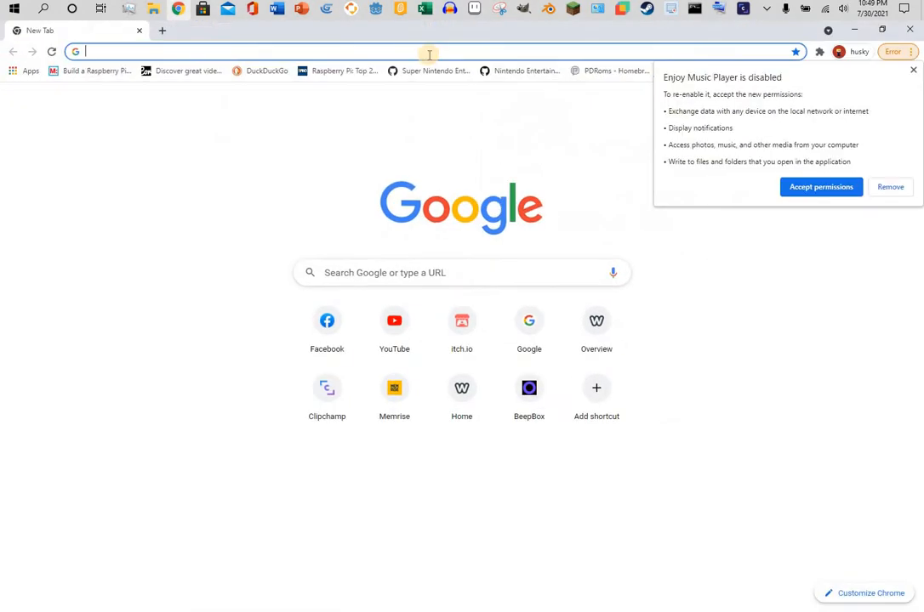
left_click(430, 53)
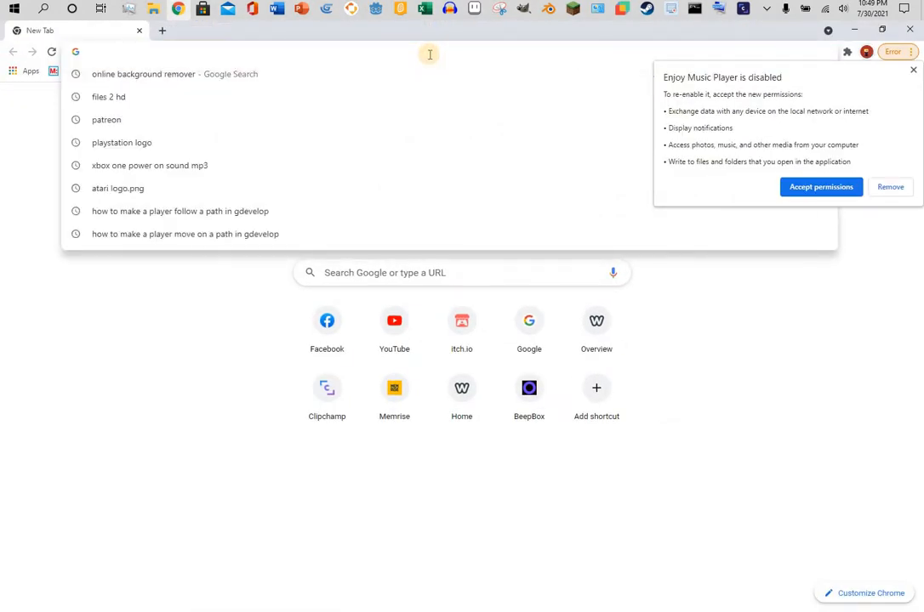
type("sfxr.me")
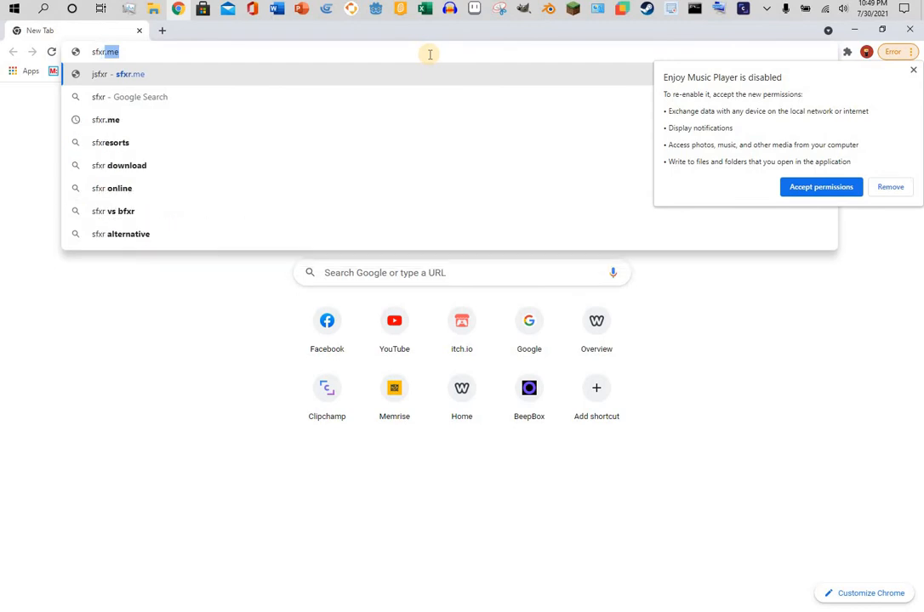
key("Return")
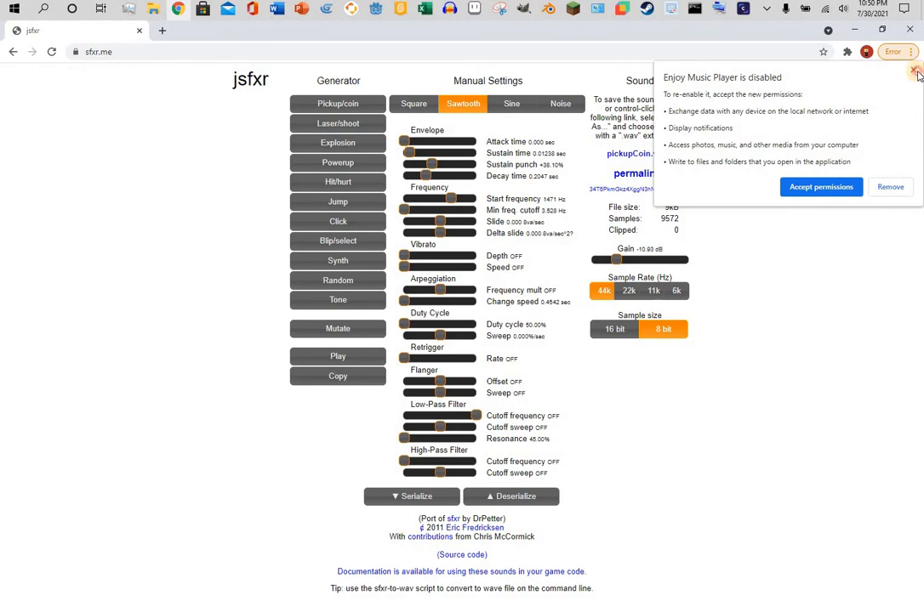
left_click(915, 73)
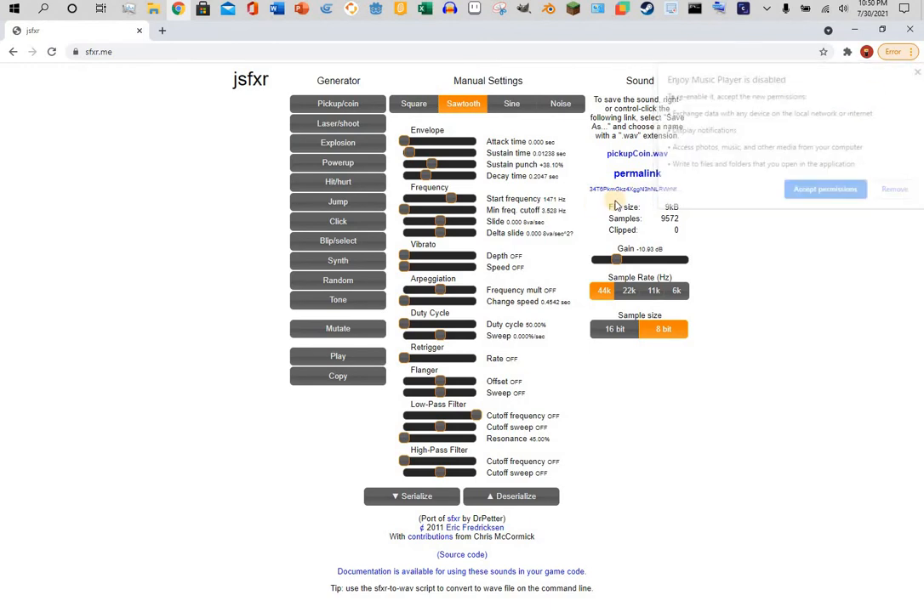
Generate several Laser/shoot sound variations in jsfxr and set the waveform to Sine.
left_click(354, 125)
left_click(354, 125)
left_click(353, 125)
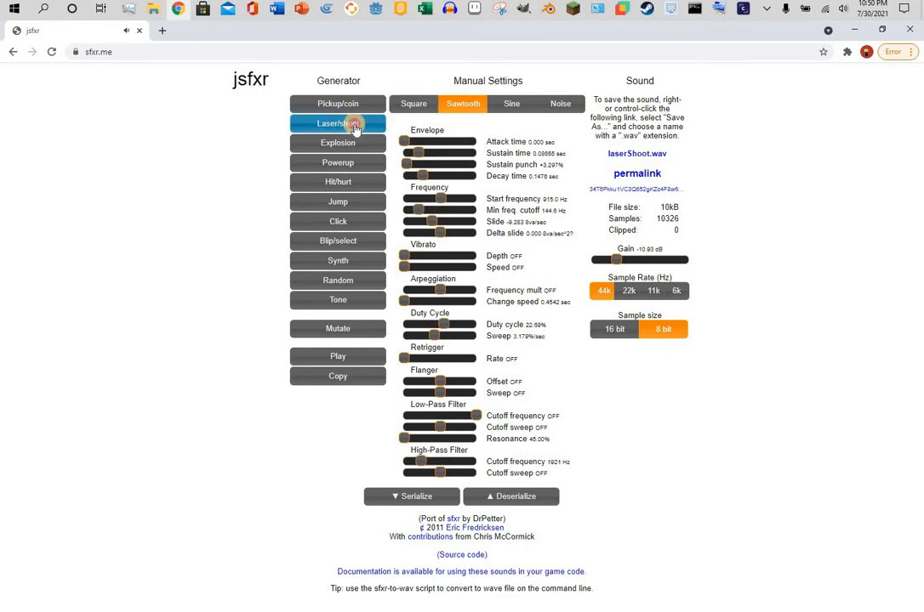
left_click(353, 125)
left_click(507, 106)
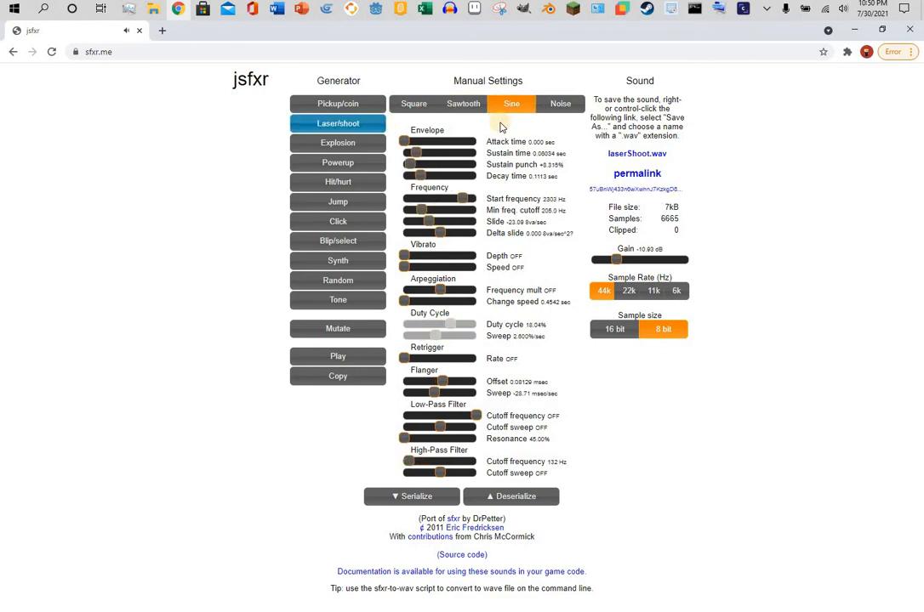
Save the laserShoot.wav sound as "lazer 3" in the Game music > sfx > explosion folder on USB Drive (D:).
right_click(637, 153)
left_click(683, 208)
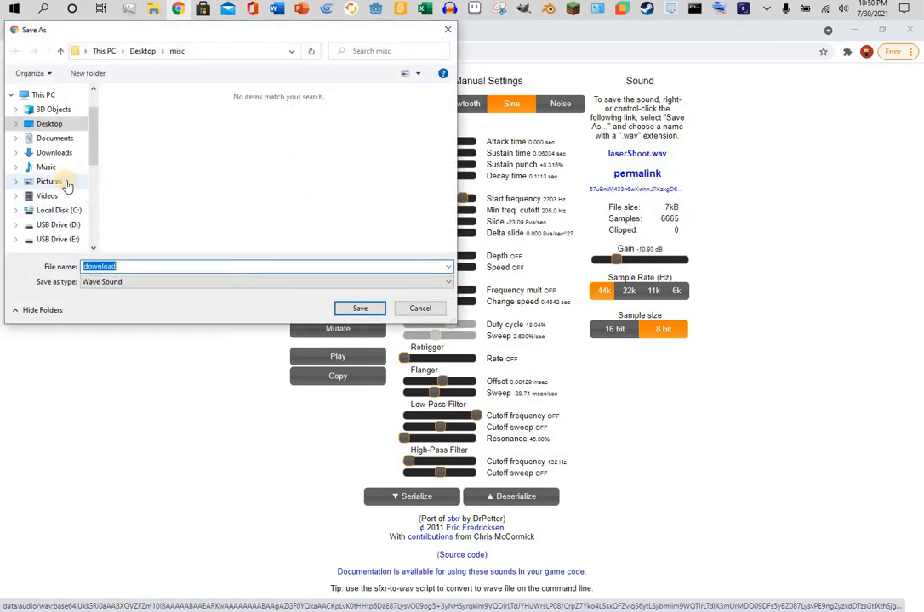
scroll(72, 208, "down", 2)
scroll(56, 229, "down", 1)
left_click(53, 210)
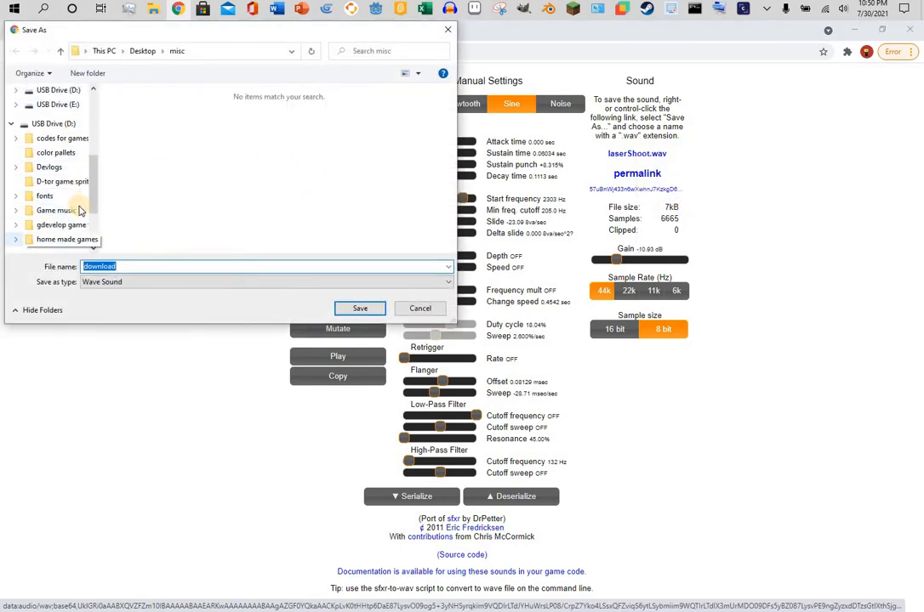
double_click(136, 122)
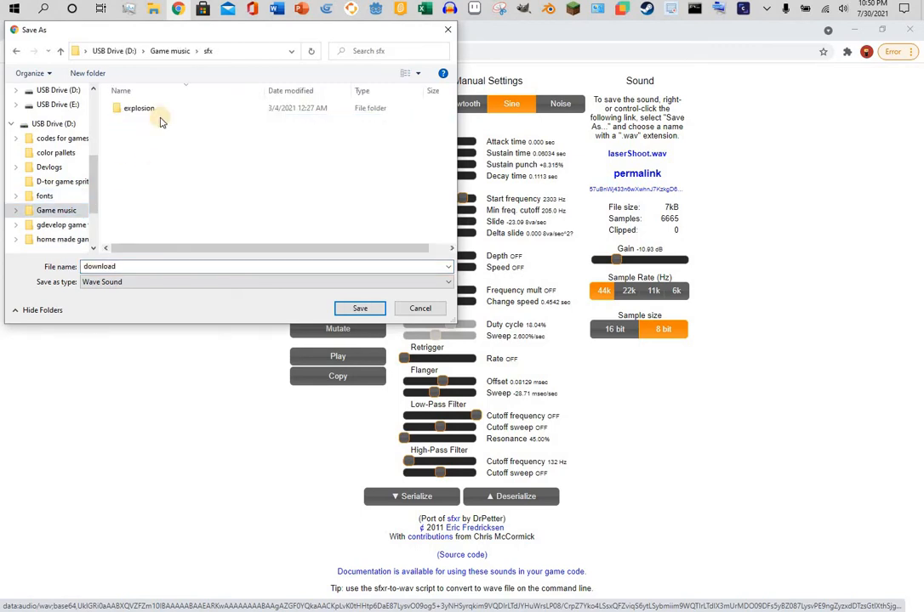
double_click(158, 113)
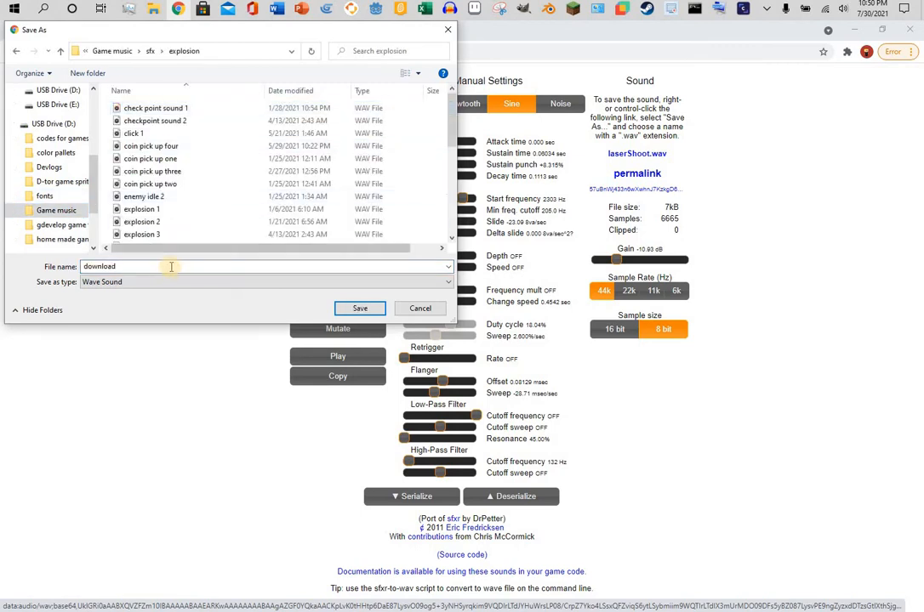
double_click(171, 266)
type("la")
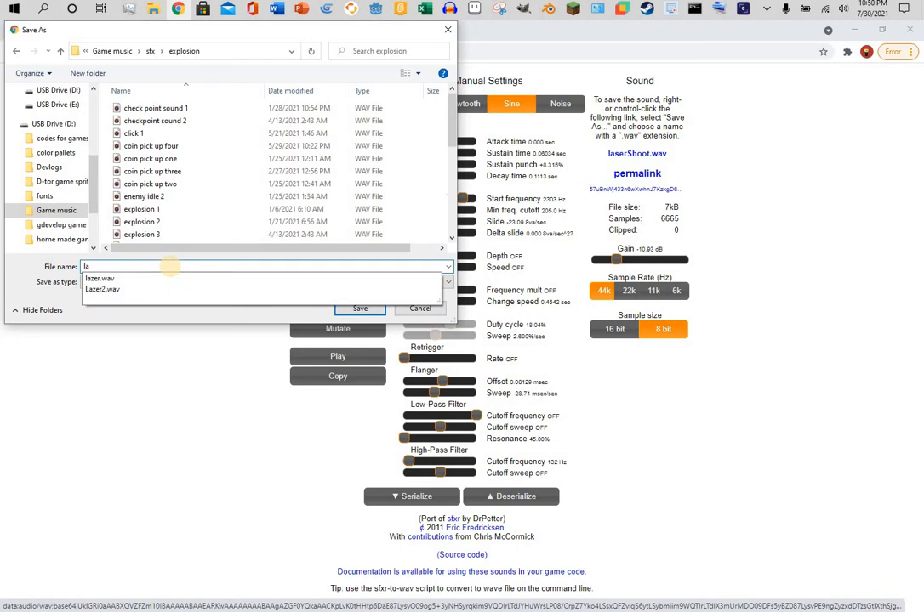
type("zer 3")
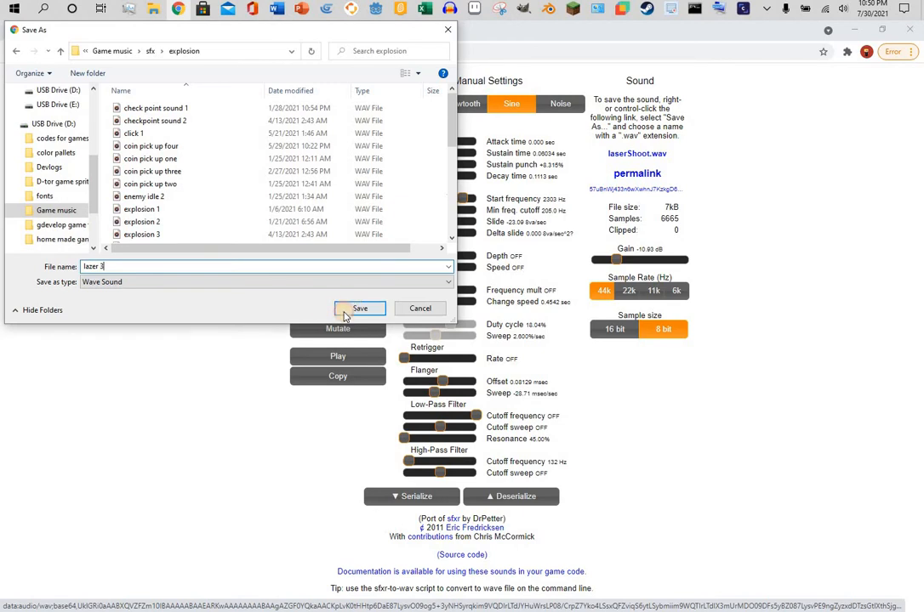
left_click(357, 309)
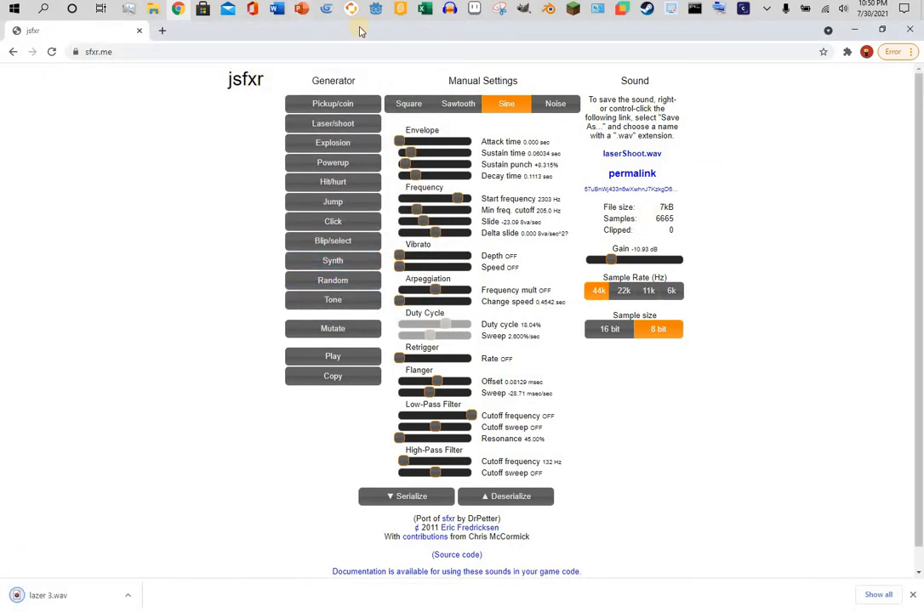
Switch back to GDevelop and load lazer 3 from the Game music > sfx > explosion folder as the Play a sound audio file.
left_click(325, 10)
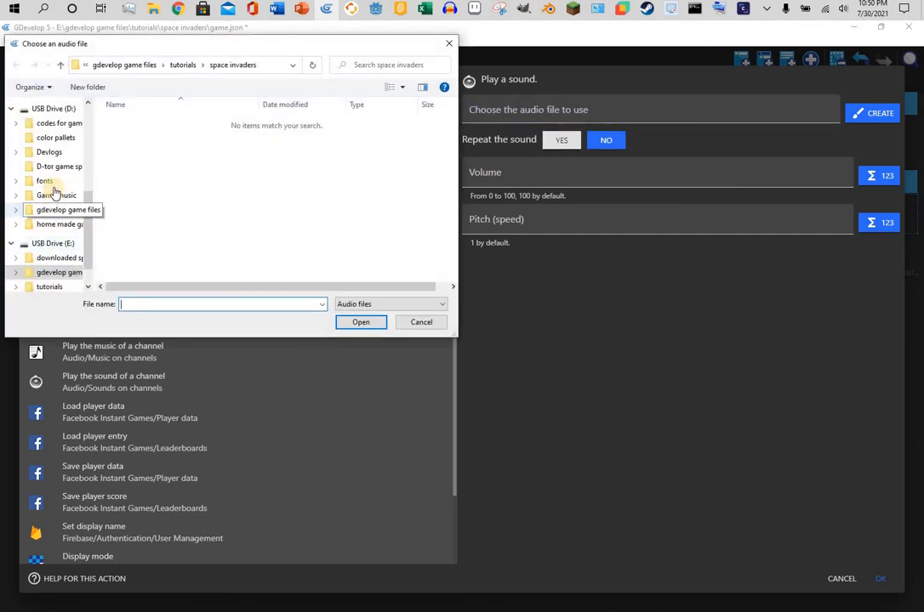
left_click(55, 196)
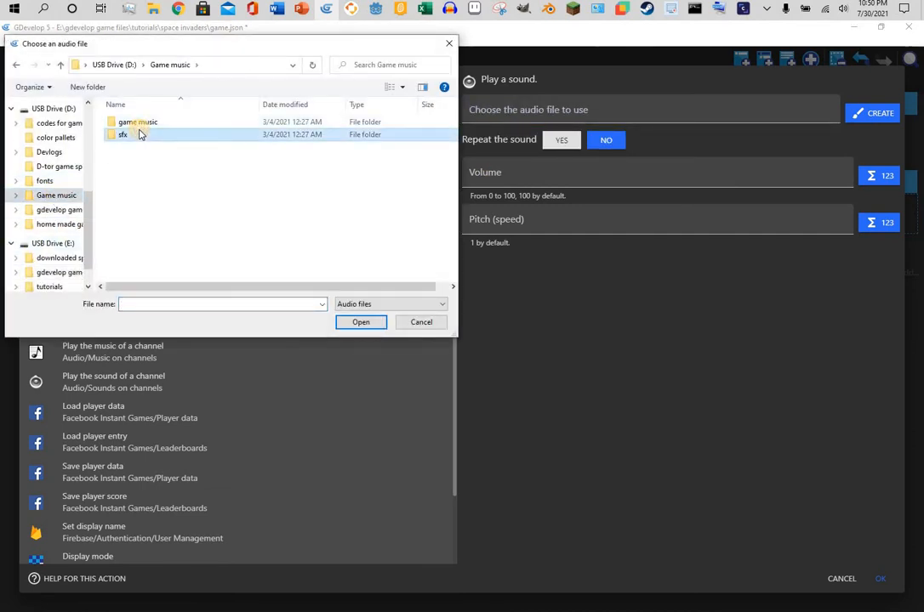
double_click(140, 134)
double_click(148, 124)
scroll(174, 255, "down", 3)
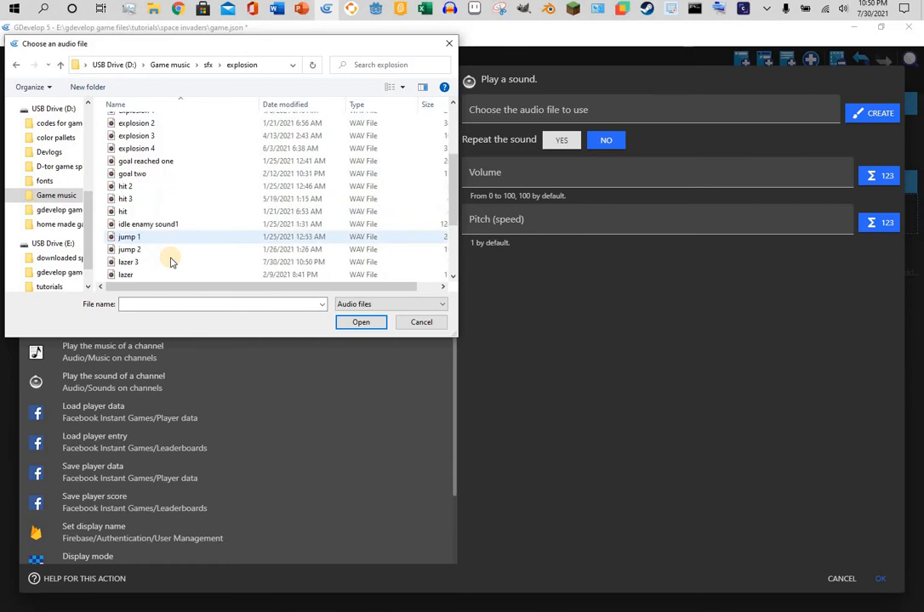
left_click(289, 264)
left_click(354, 324)
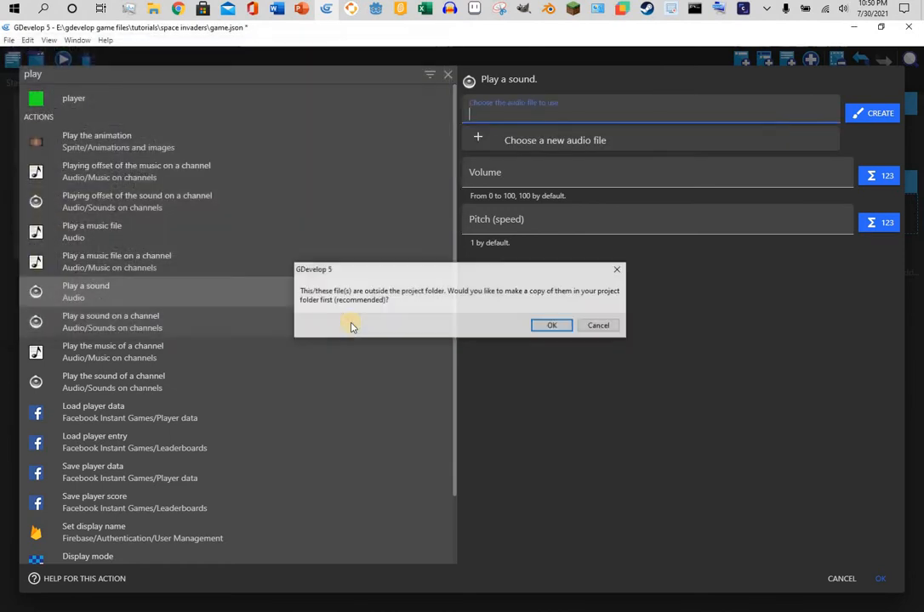
left_click(553, 326)
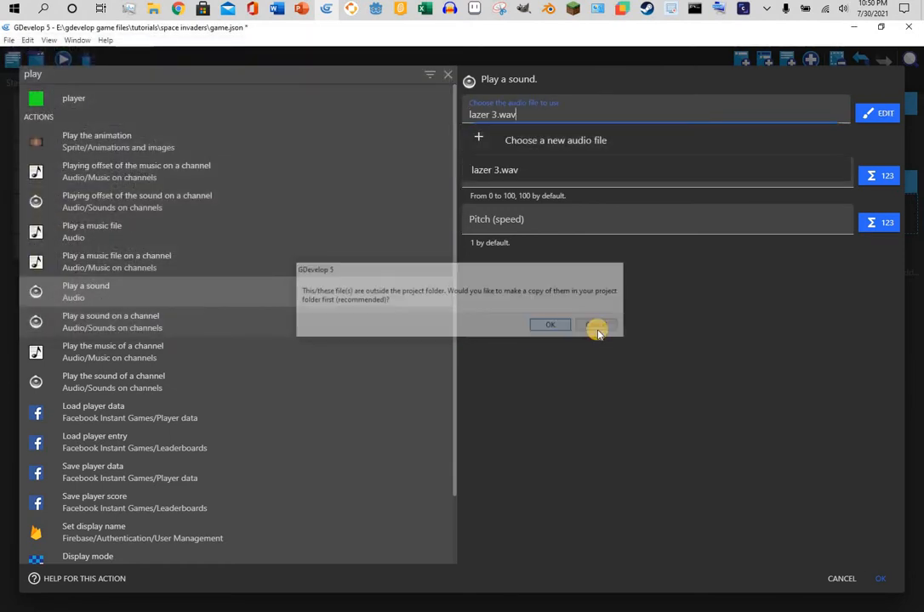
Set the laser sound's volume to 40 and add the Play a sound action to the Space key event.
left_click(529, 170)
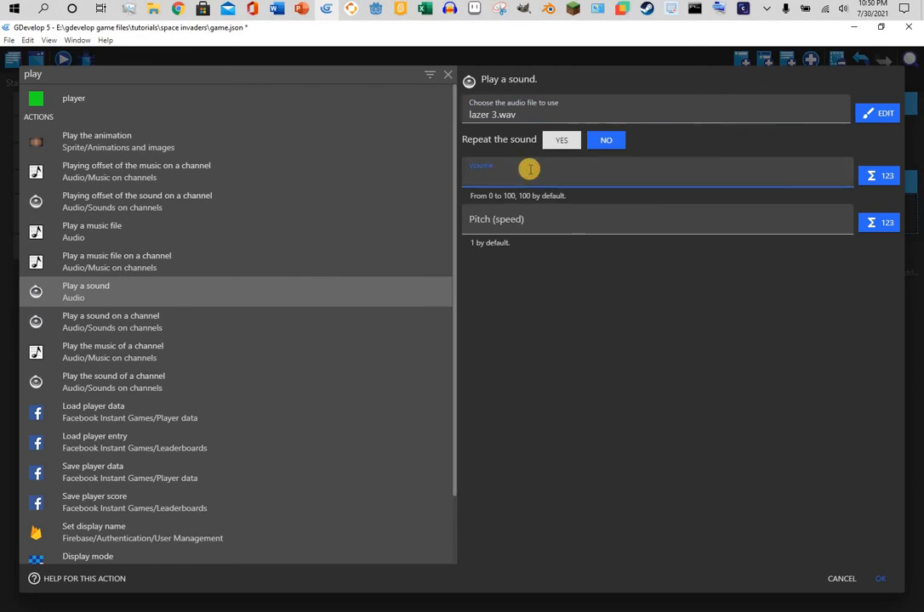
type("40")
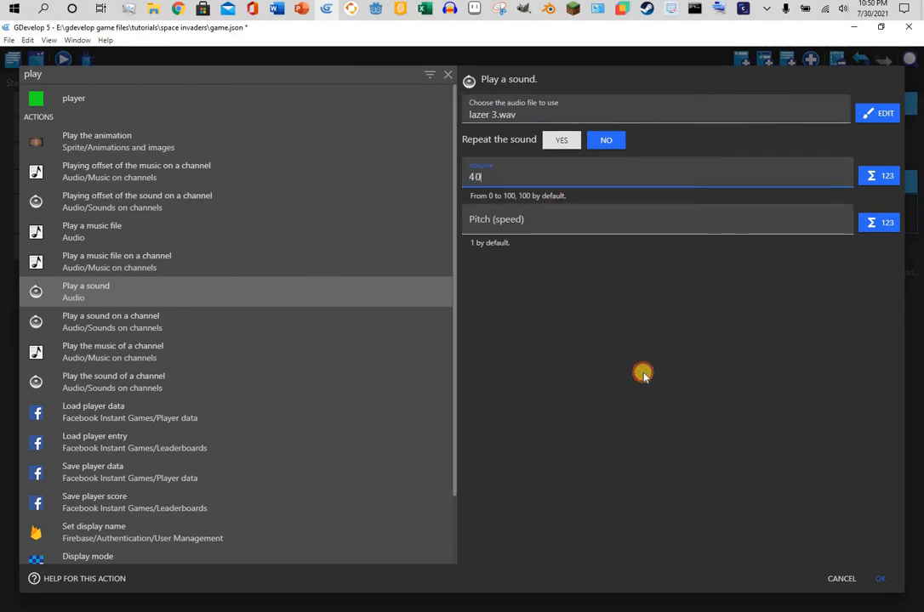
left_click(643, 375)
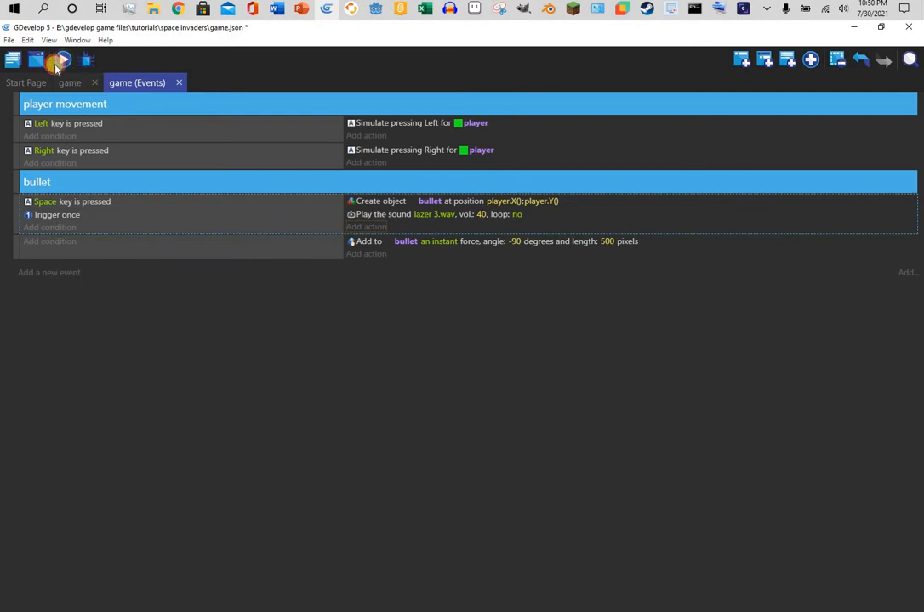
Preview the game, test the laser sound by firing bullets repeatedly while moving the player both ways, and close the preview.
left_click(56, 63)
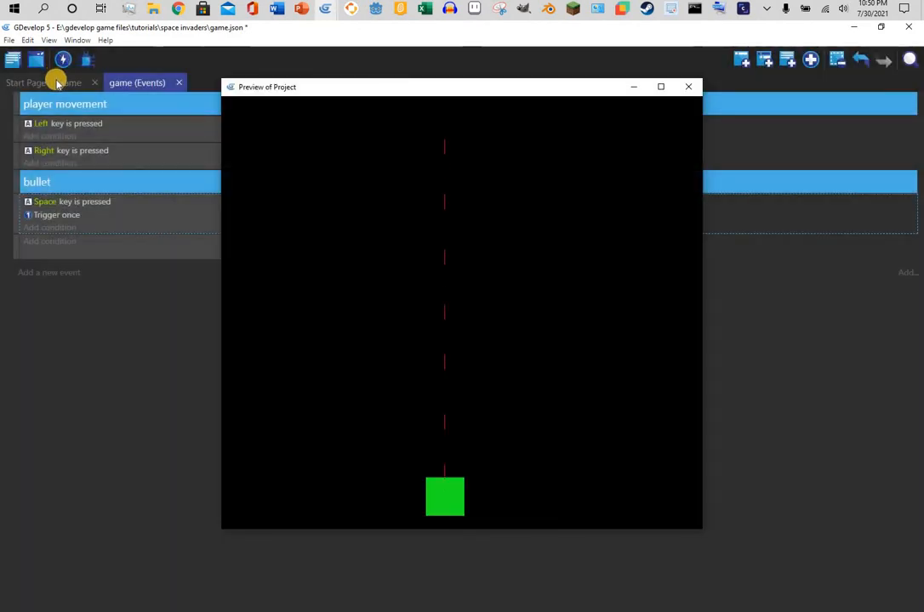
key("Right")
key("space")
key("space")
key("space")
key("space")
key("space")
key("space")
key("space")
key("space")
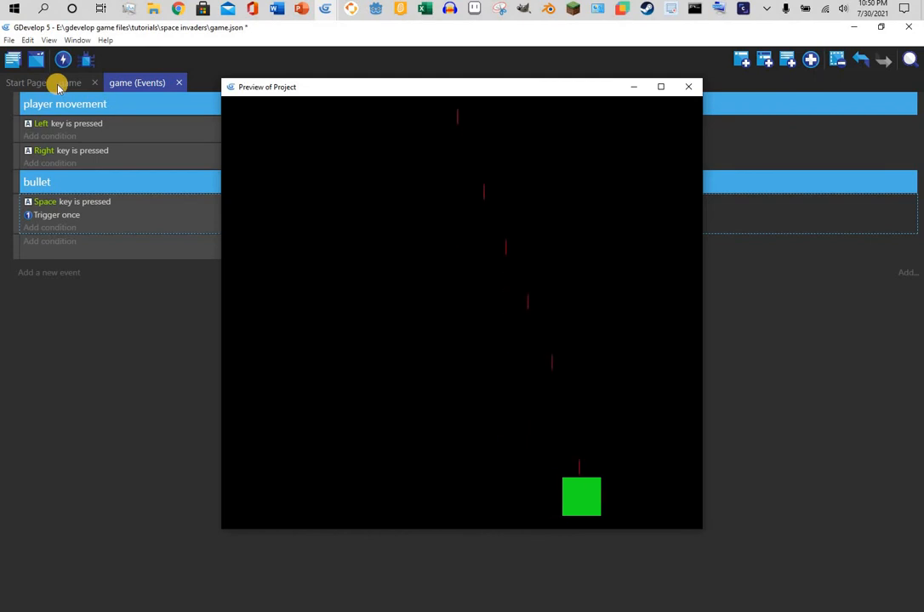
key("Left")
key("Left")
key("space")
key("space")
key("space")
key("space")
key("space")
key("space")
key("space")
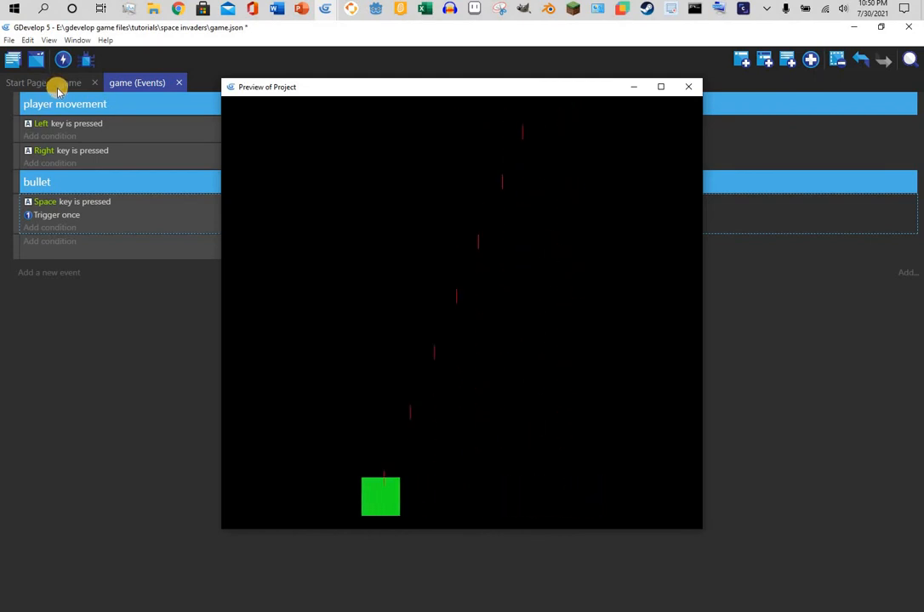
key("Right")
key("Right")
key("space")
key("space")
key("space")
key("space")
key("space")
key("space")
key("space")
key("space")
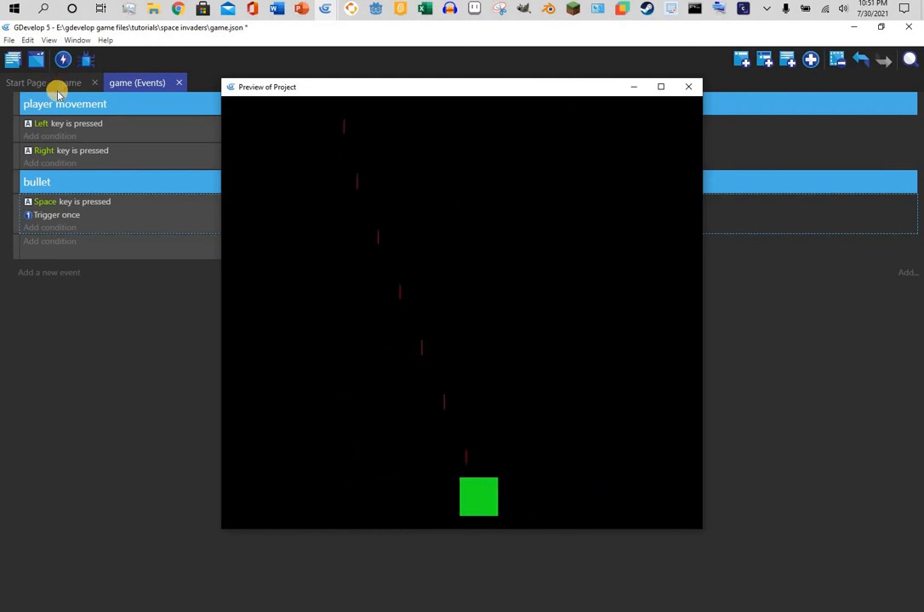
key("Left")
key("space")
key("space")
key("space")
key("space")
key("space")
key("space")
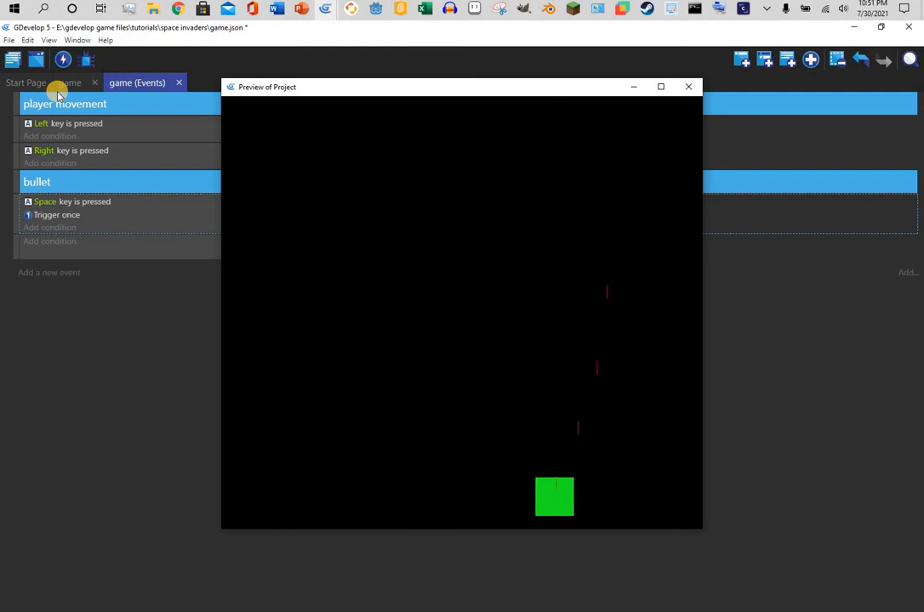
key("Left")
key("space")
key("space")
key("space")
key("space")
key("space")
key("space")
key("space")
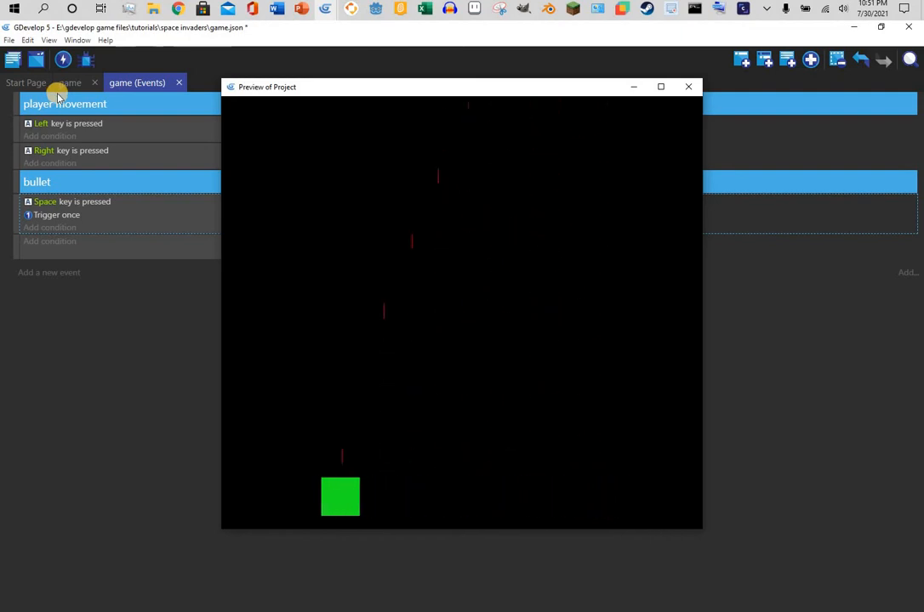
key("Right")
key("Right")
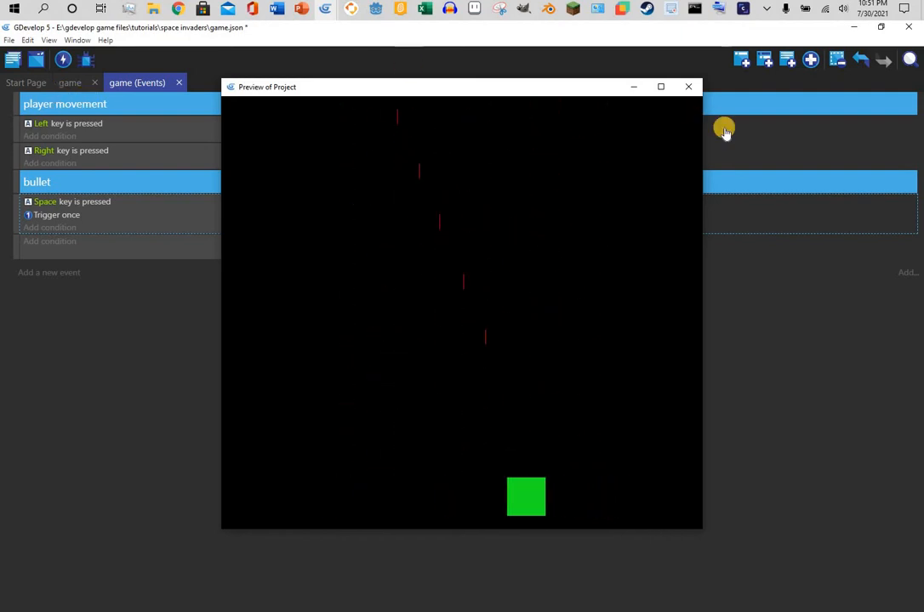
left_click(687, 85)
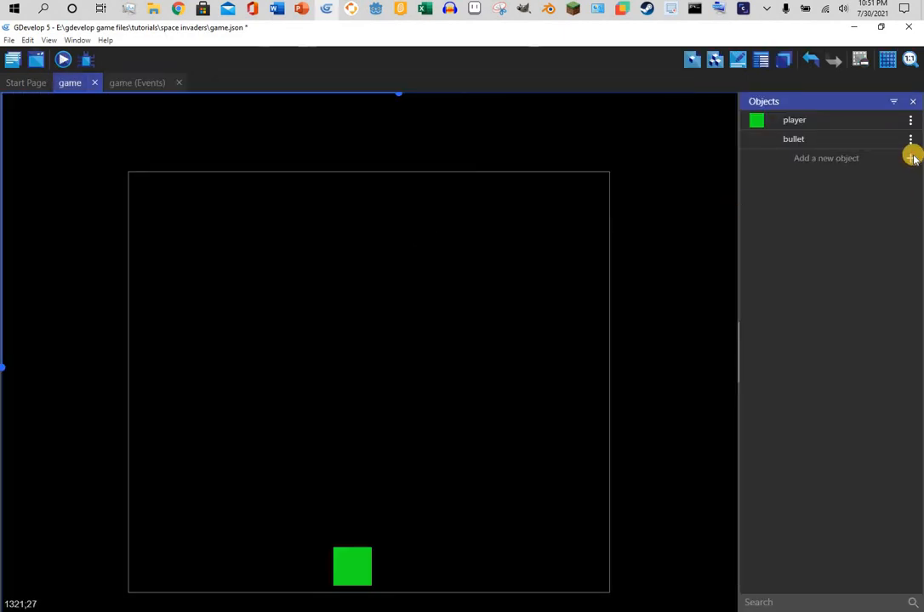
Add a new Sprite object named enemy to the game scene and give it an empty animation.
left_click(911, 157)
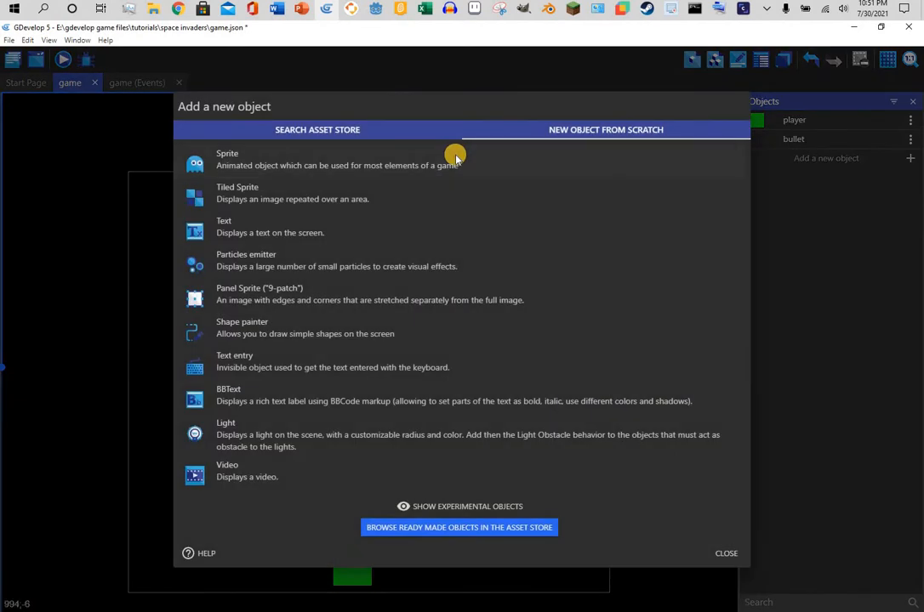
left_click(453, 159)
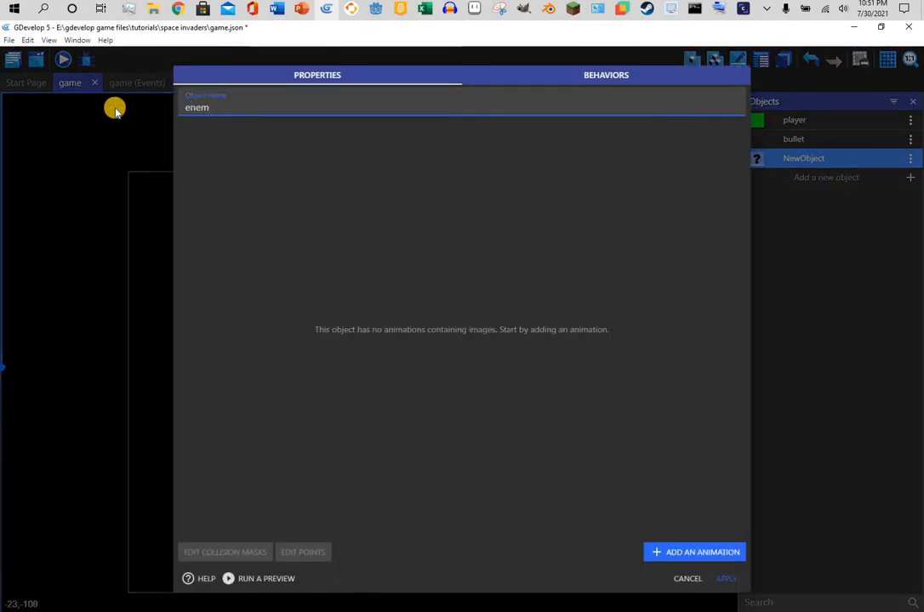
left_click(699, 555)
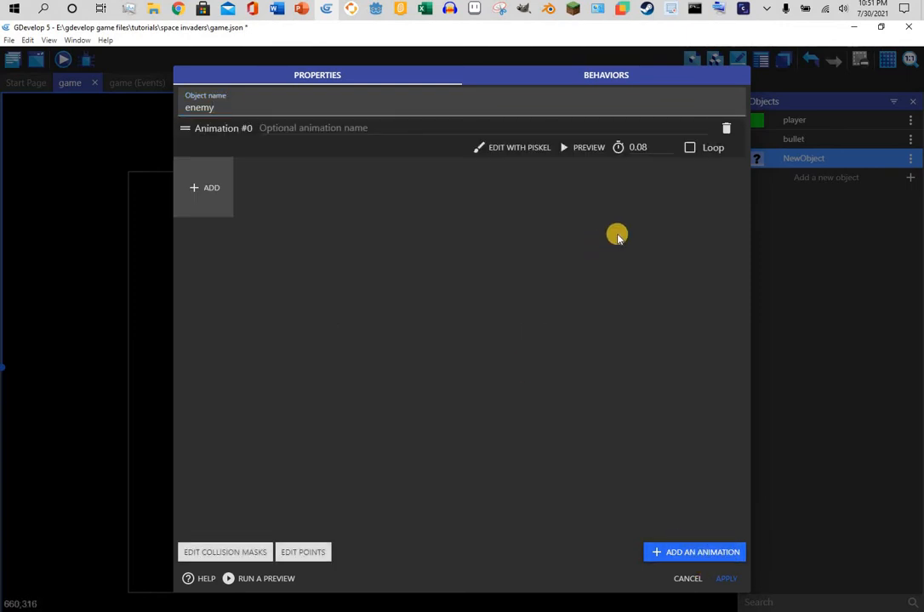
Edit the enemy's animation in Piskel, filling the 64x64 canvas with purple #b816ea, and save the image to the object.
left_click(527, 147)
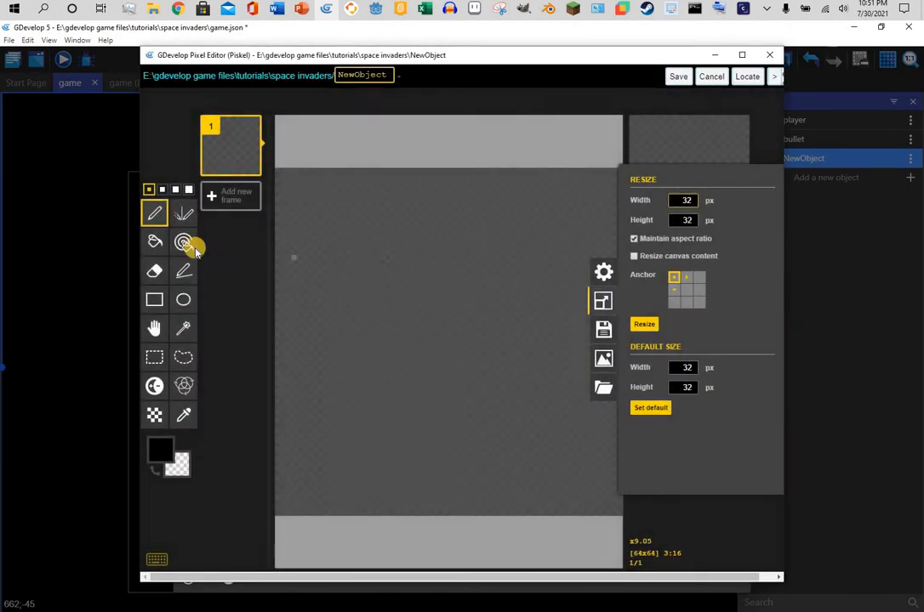
left_click(156, 243)
left_click(162, 449)
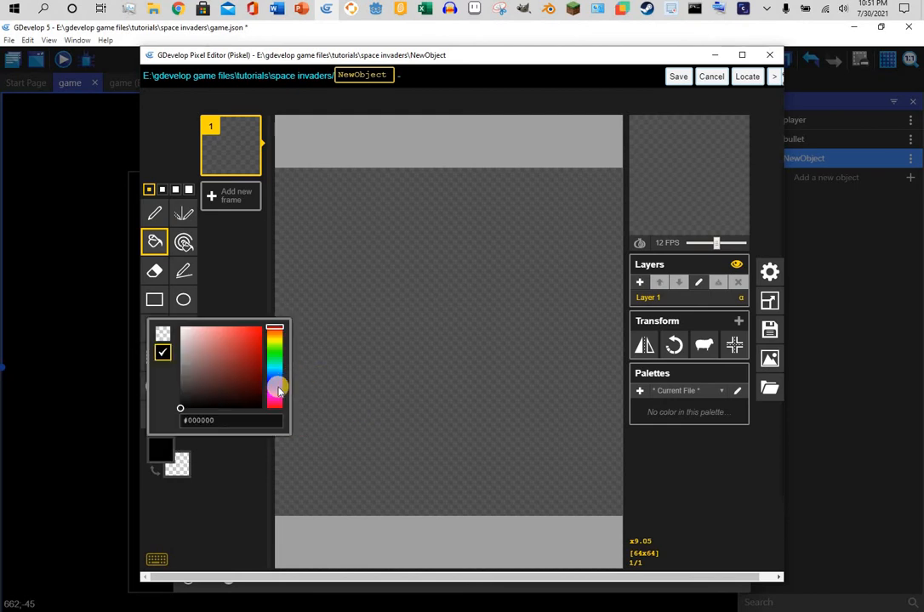
left_click(275, 393)
left_click(271, 338)
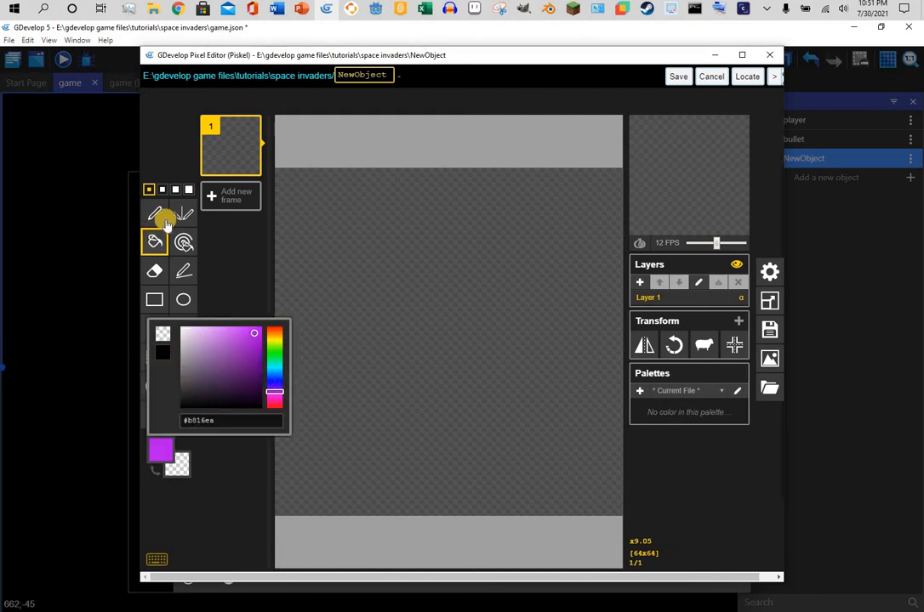
left_click(340, 249)
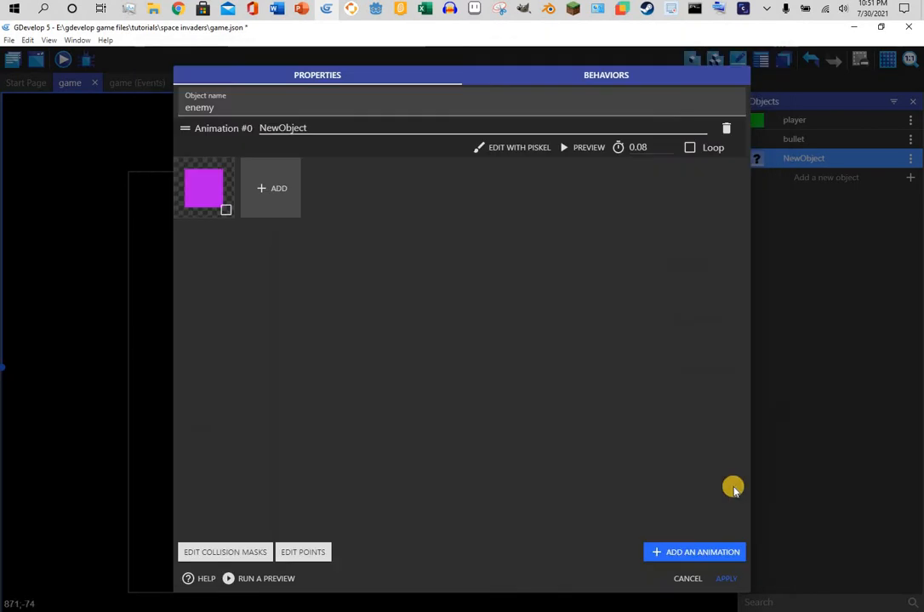
Find the Sine (or ellipsis) Movement behavior among the new behaviors for the enemy and install it in the project.
left_click(600, 75)
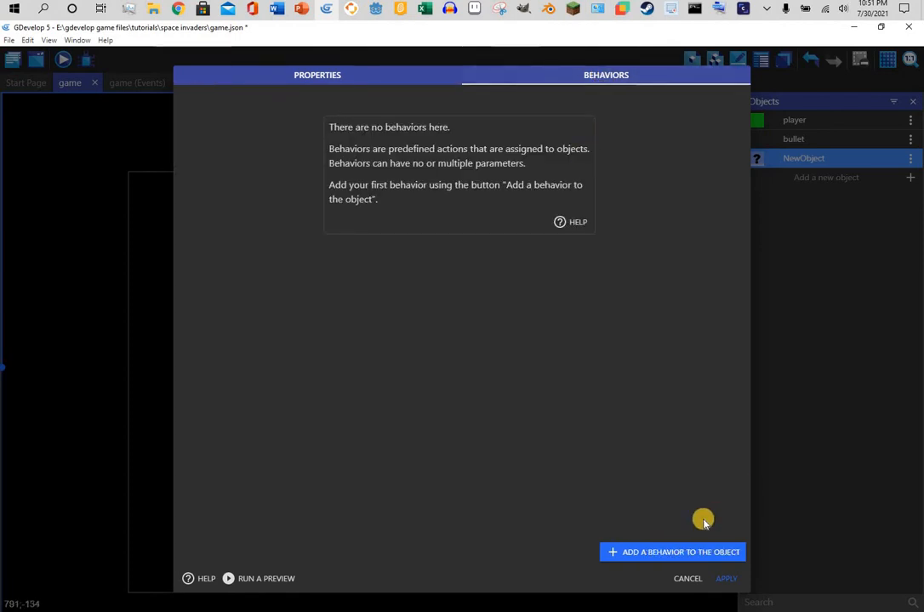
left_click(710, 553)
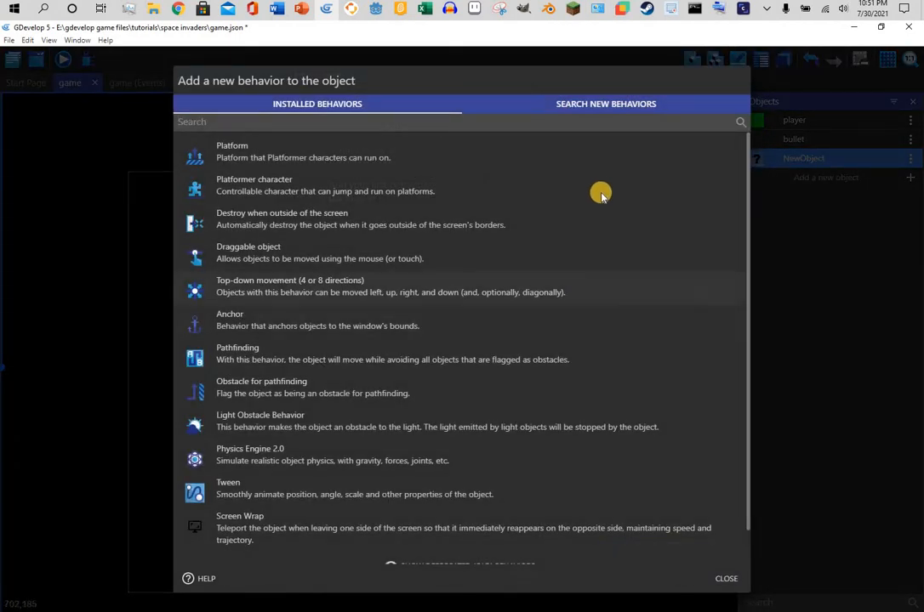
left_click(614, 103)
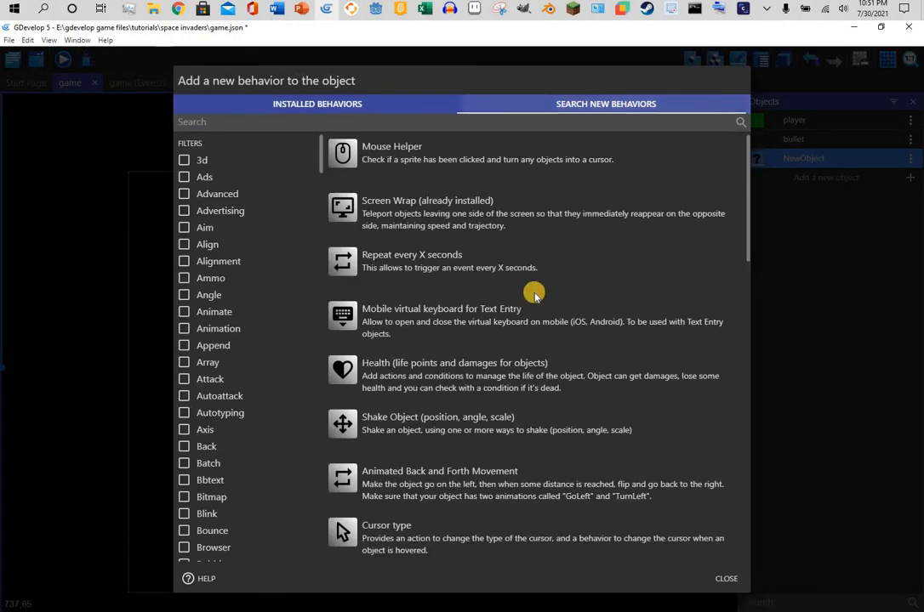
scroll(533, 294, "down", 5)
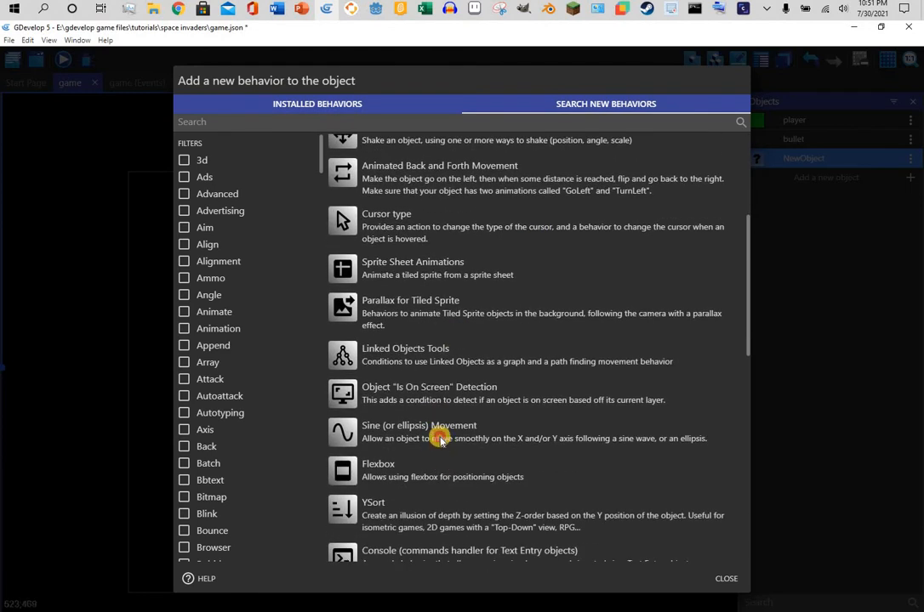
left_click(439, 434)
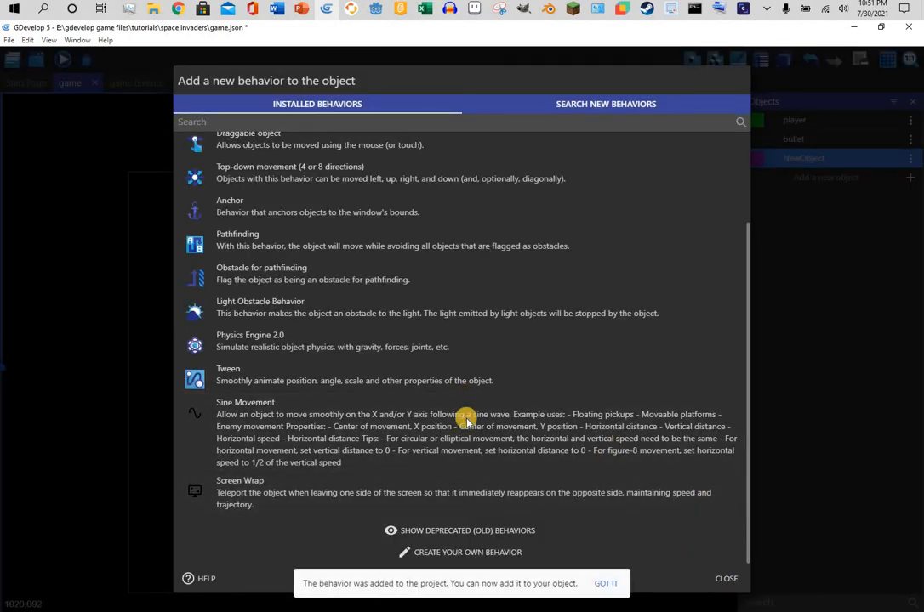
Add the Sine Movement behavior to the enemy, then preview one instance placed near the scene's upper-left corner.
left_click(684, 464)
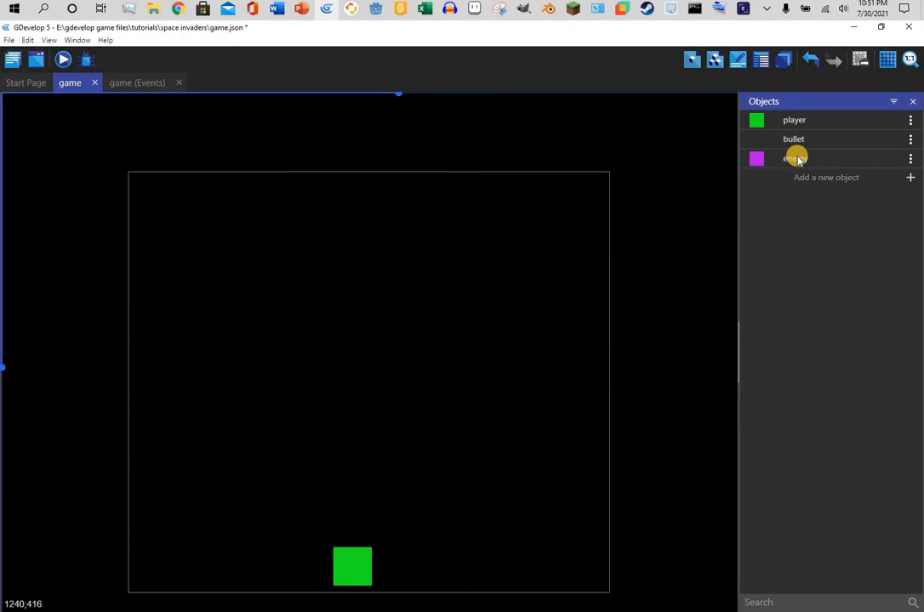
left_click_drag(796, 158, 231, 201)
left_click(63, 58)
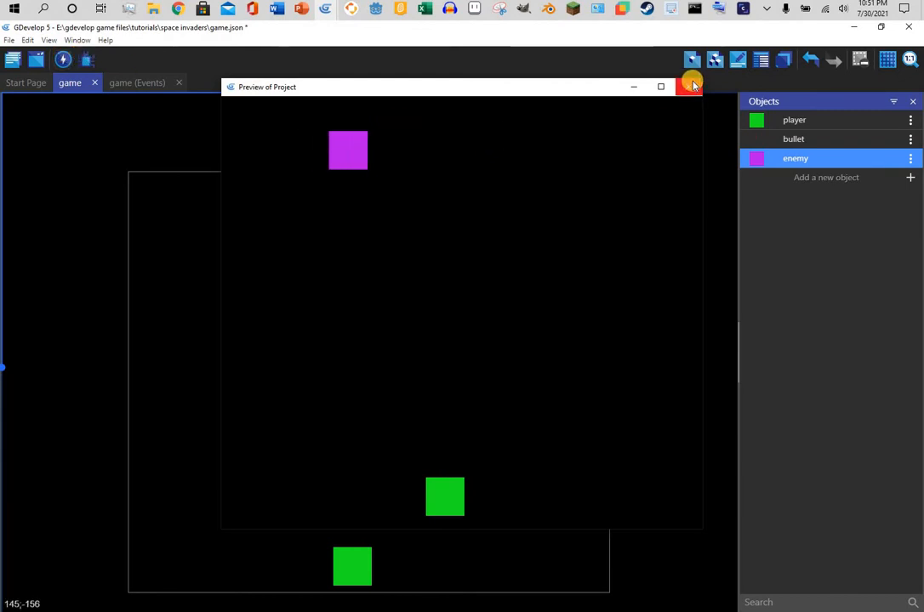
left_click(690, 85)
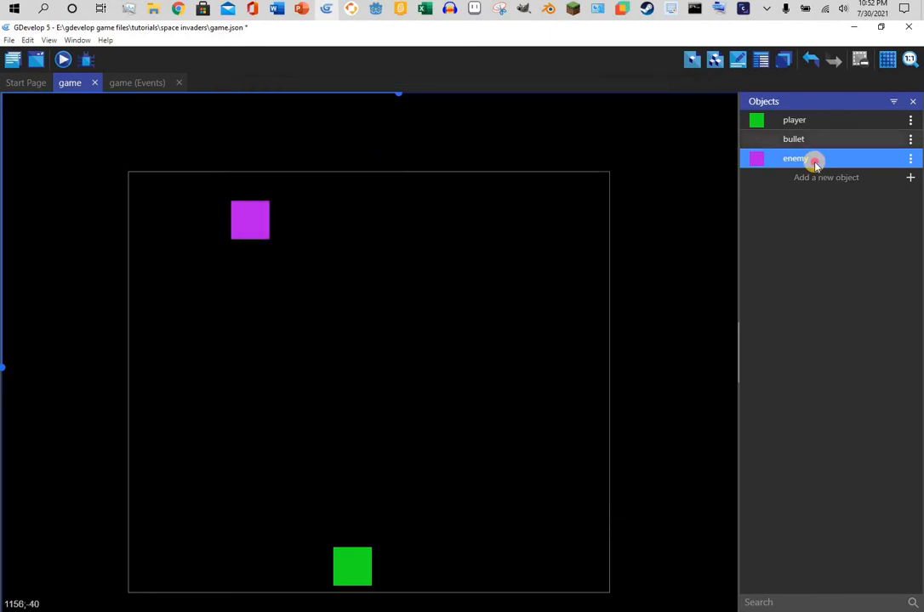
Set the horizontal distance of the enemy's Sine Movement to 500 and preview the motion.
double_click(804, 159)
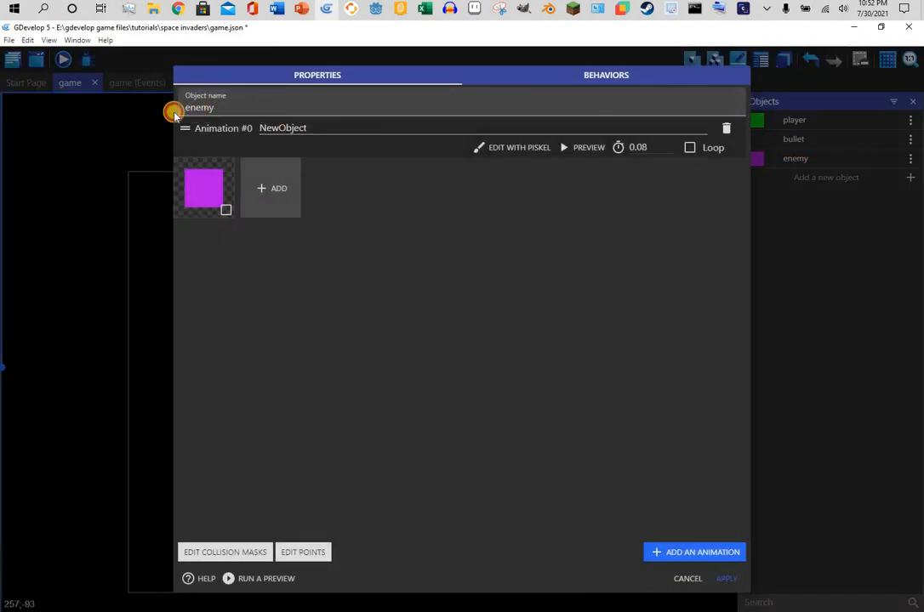
double_click(196, 108)
left_click(554, 88)
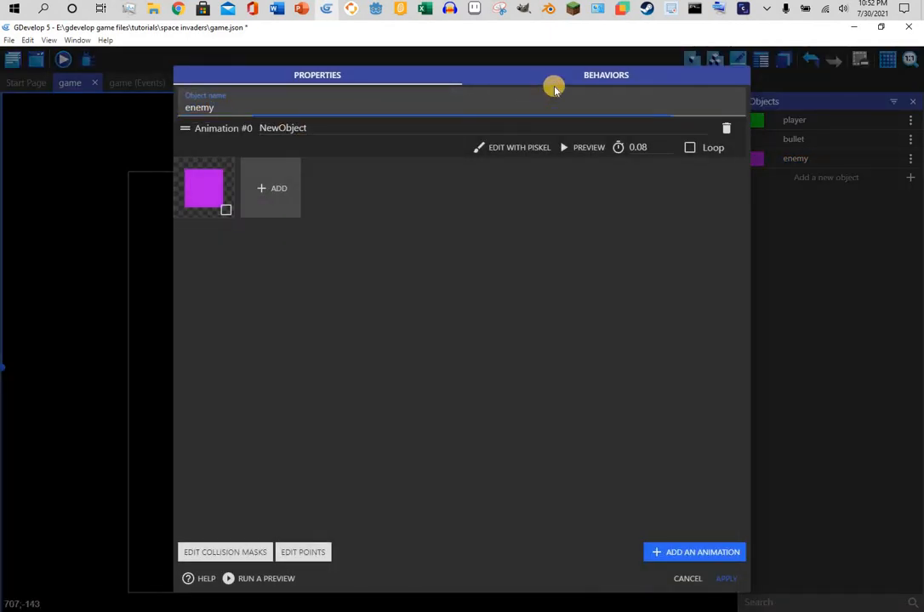
left_click(559, 82)
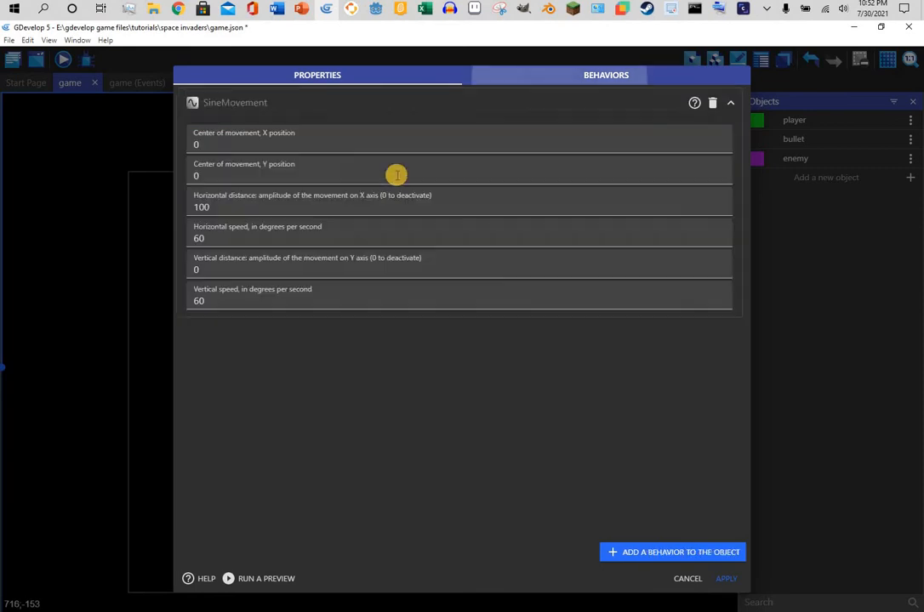
left_click(326, 205)
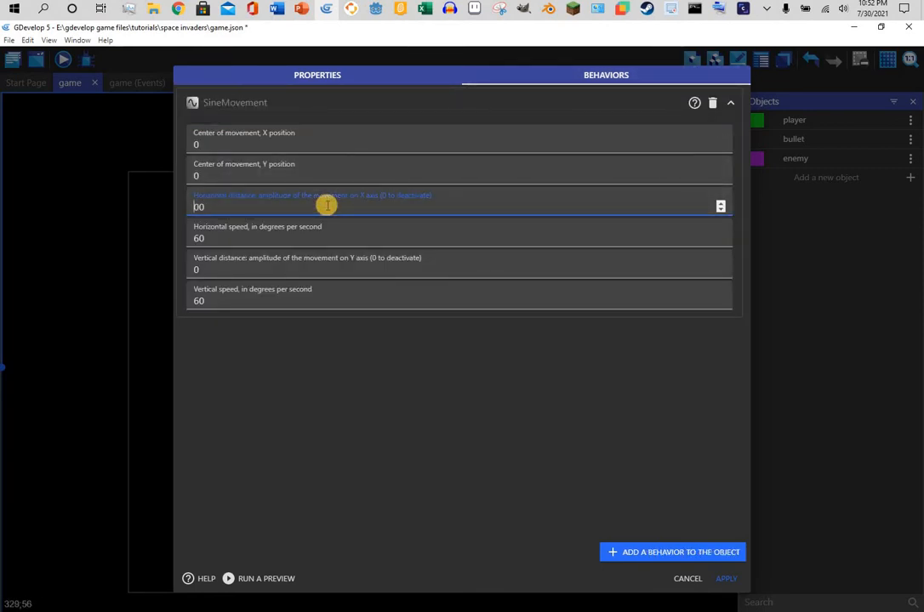
left_click(727, 581)
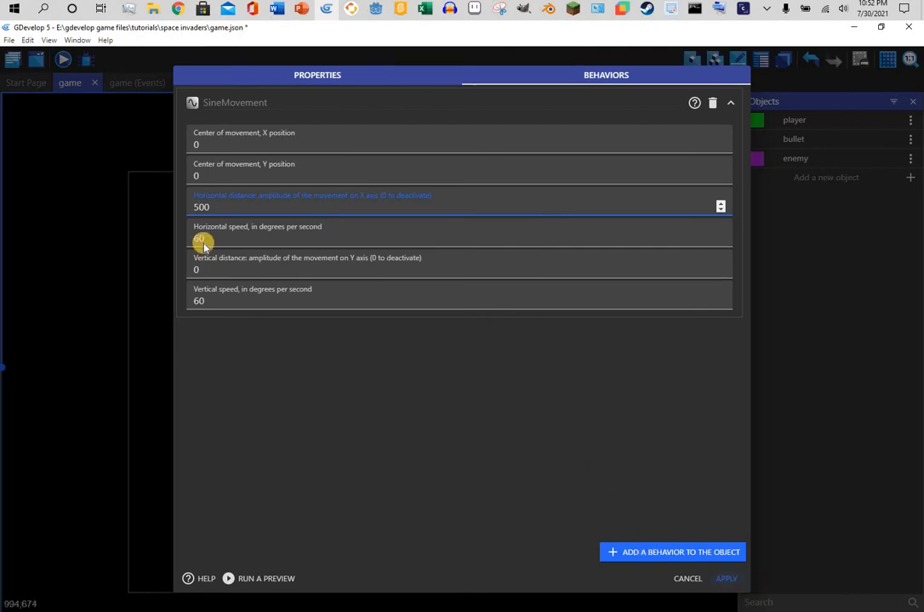
left_click(62, 63)
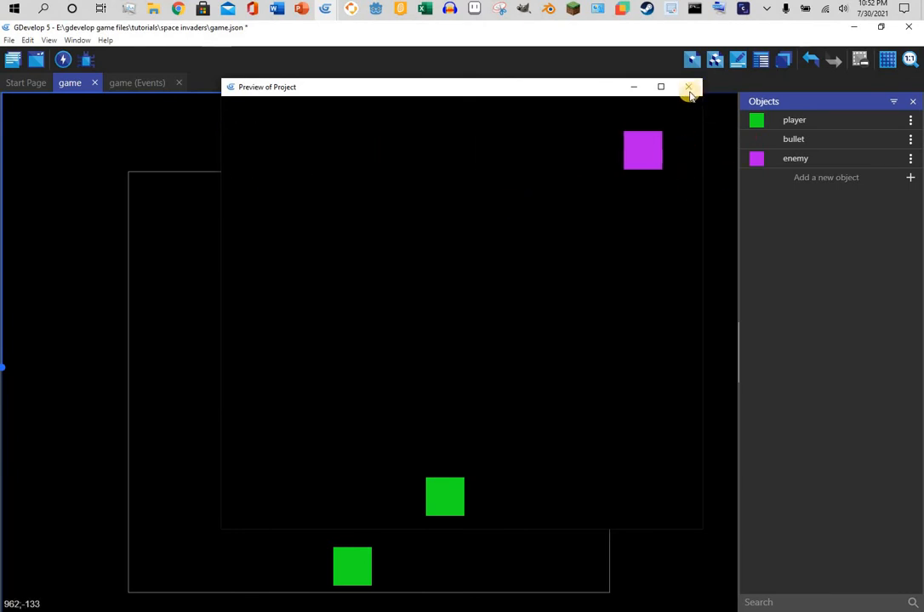
left_click(687, 88)
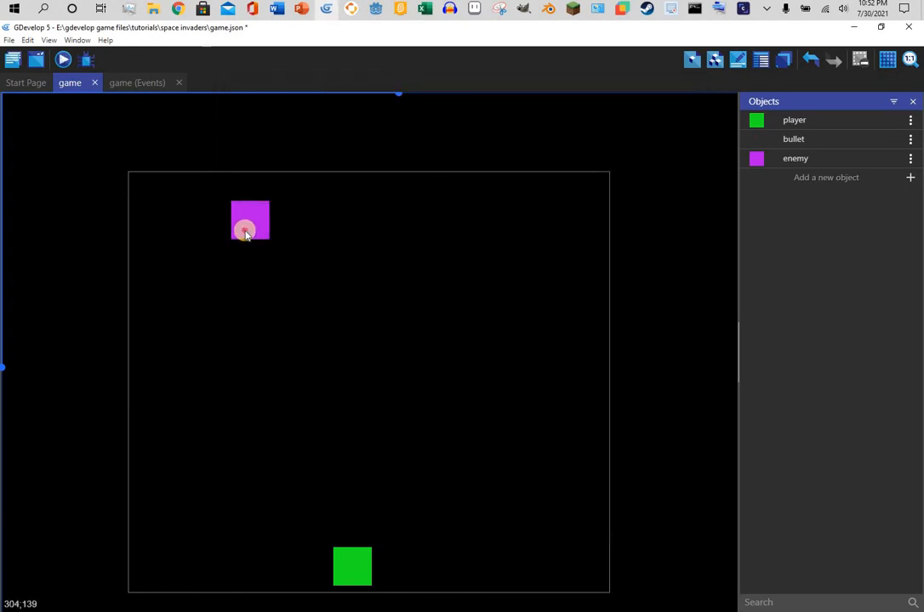
Move the enemy to the scene's upper-right corner, at about X 703, Y 50, and preview its movement.
left_click_drag(244, 234, 569, 226)
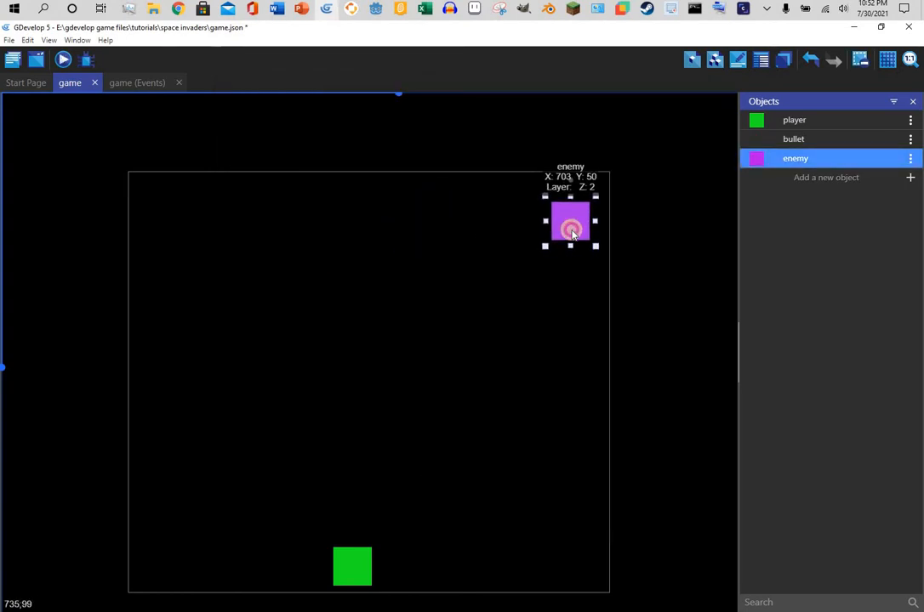
left_click(65, 61)
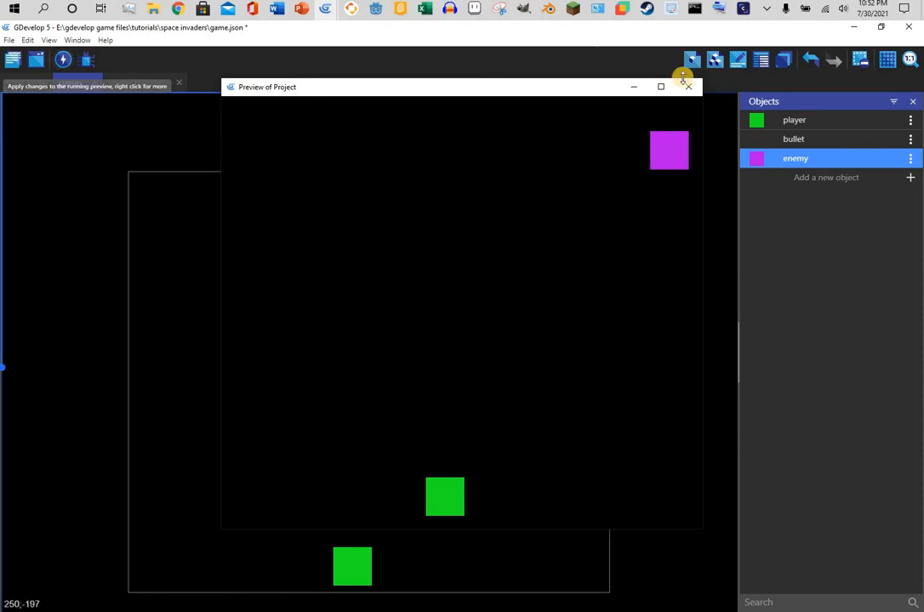
left_click(689, 90)
Set the horizontal distance of the enemy's Sine Movement to 300 and preview the motion.
double_click(792, 157)
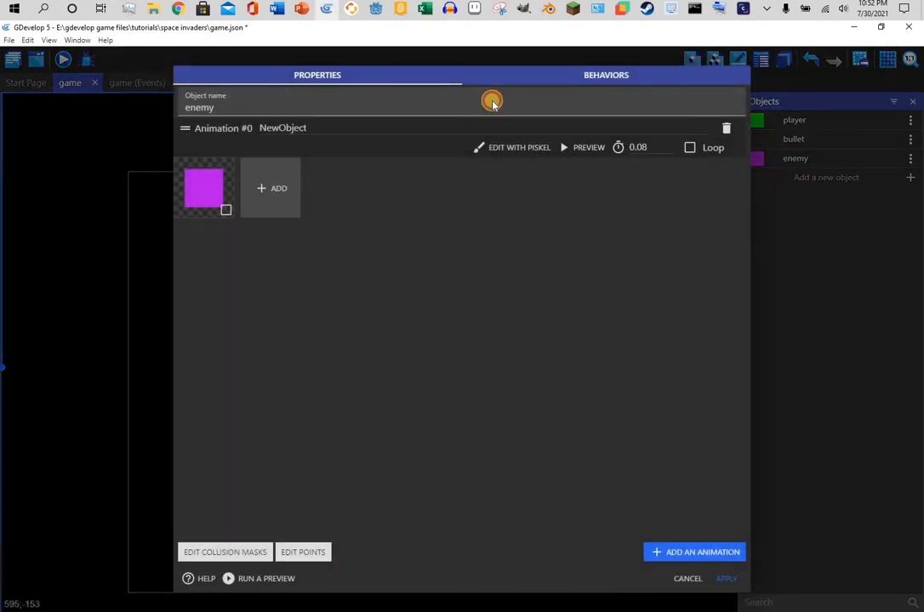
left_click(493, 80)
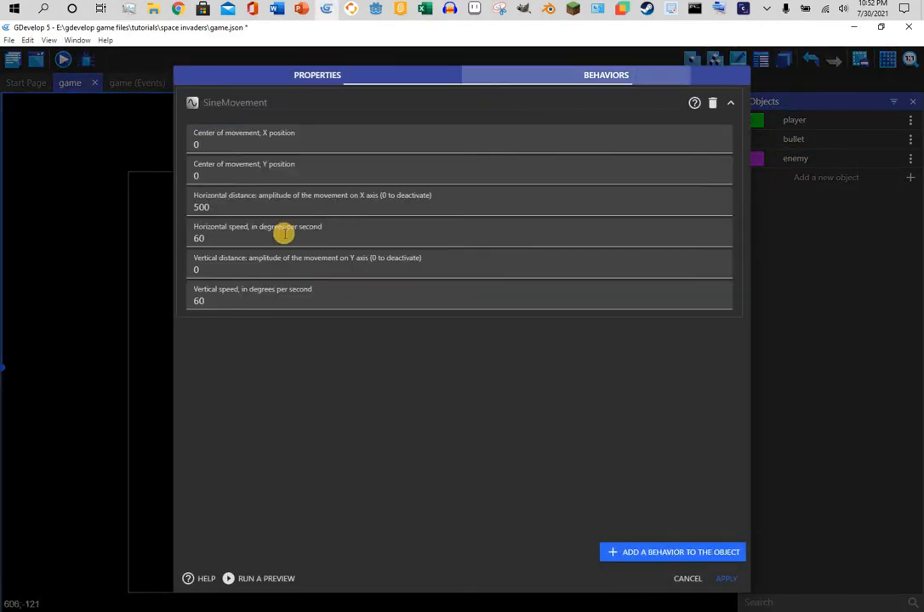
double_click(198, 207)
type("300")
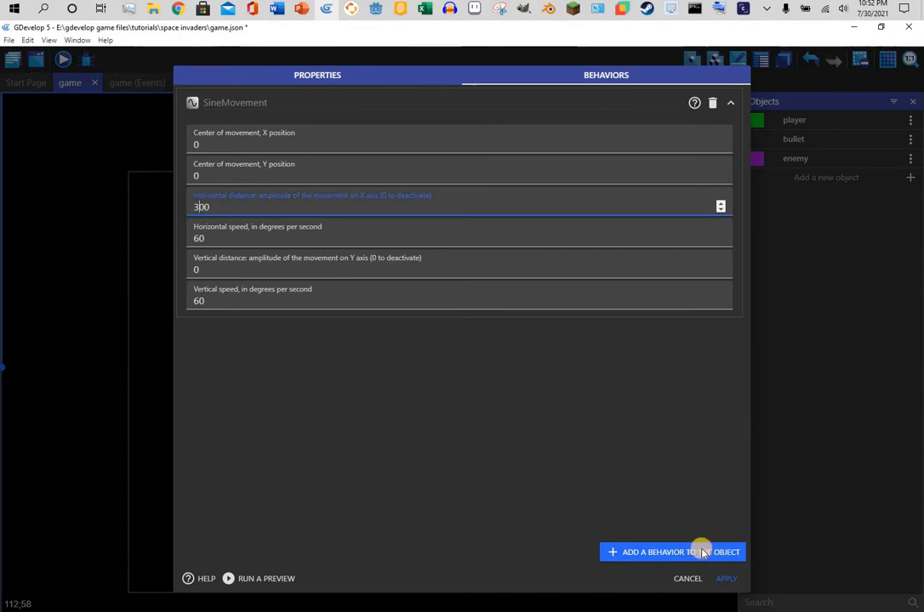
left_click(713, 579)
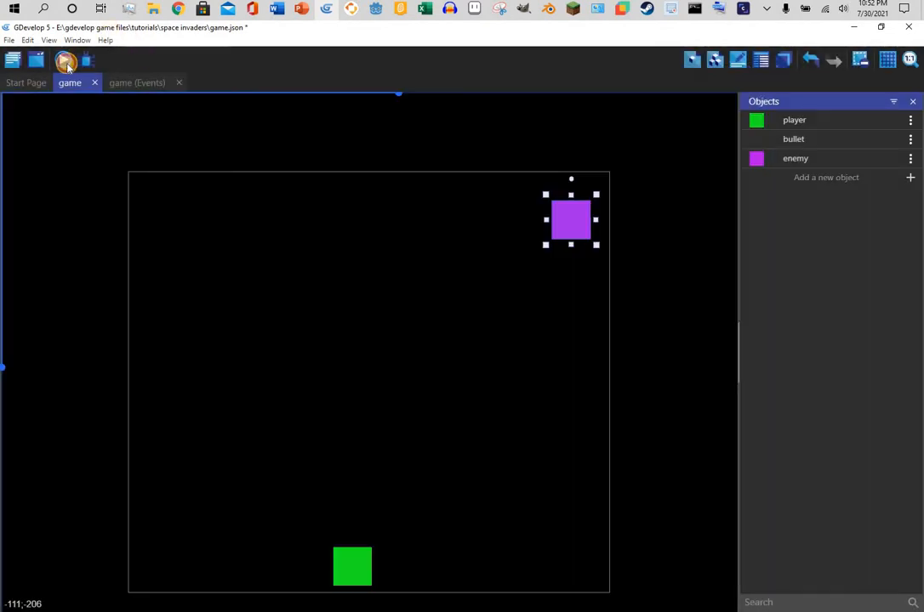
left_click(66, 63)
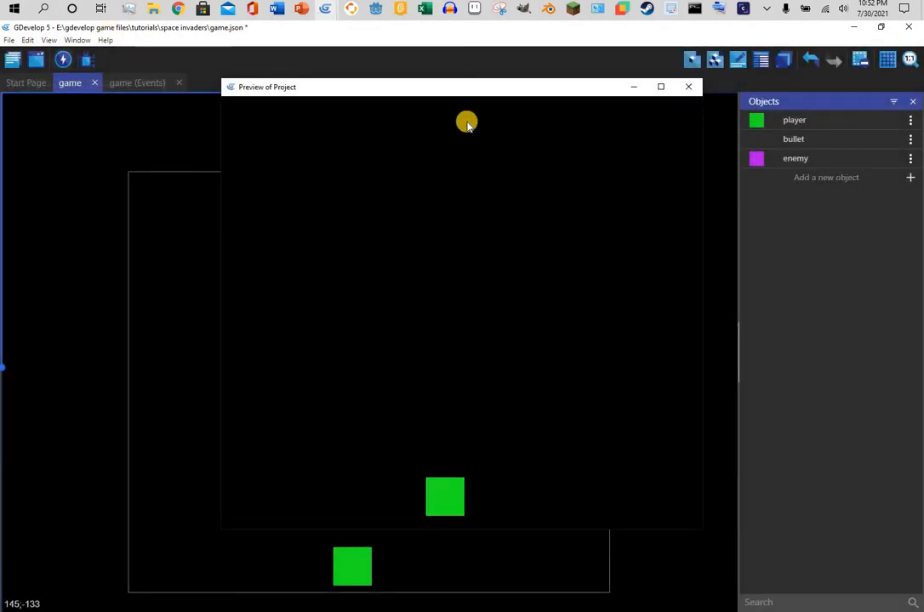
left_click(688, 87)
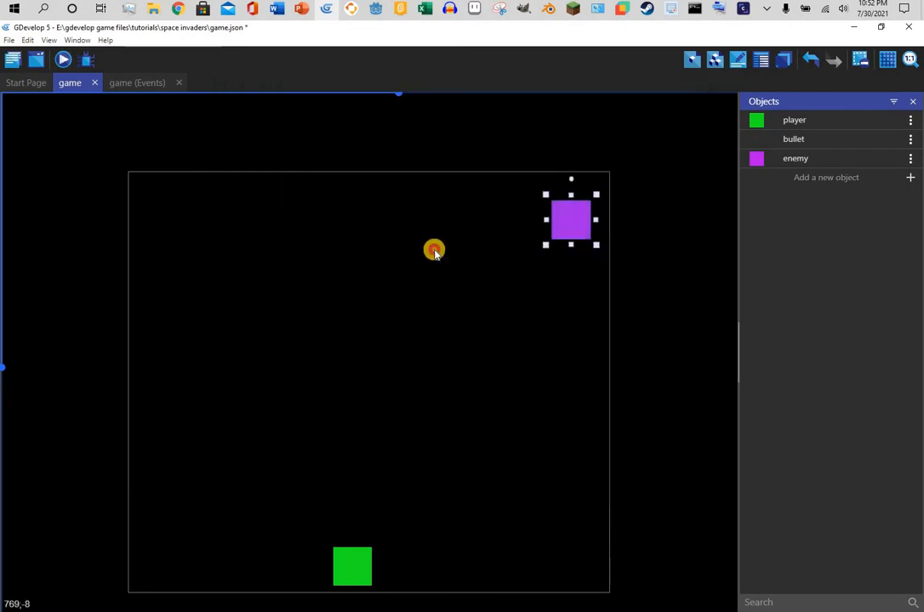
Reposition the enemy slightly left of centre near the top of the scene, checking its movement in previews.
left_click_drag(568, 221, 312, 228)
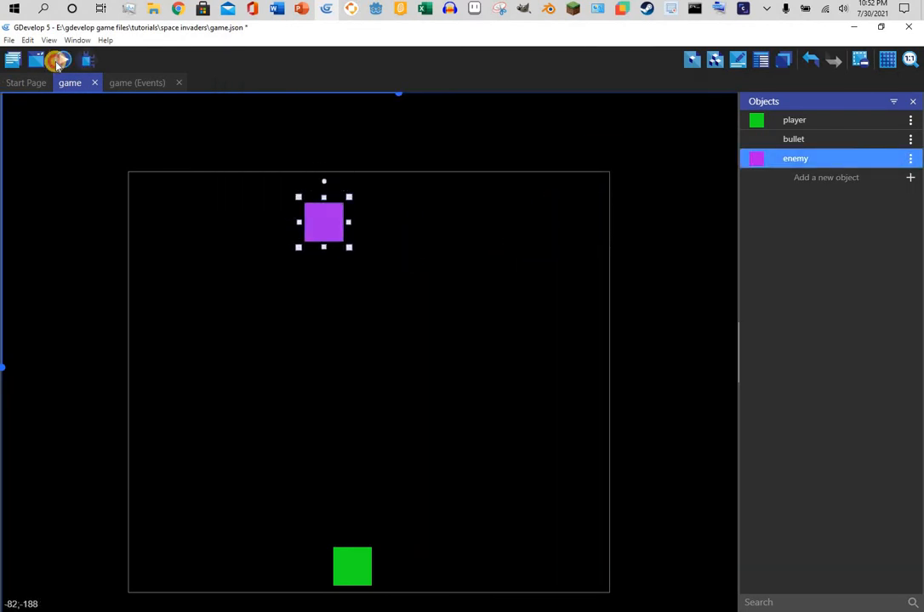
left_click(57, 62)
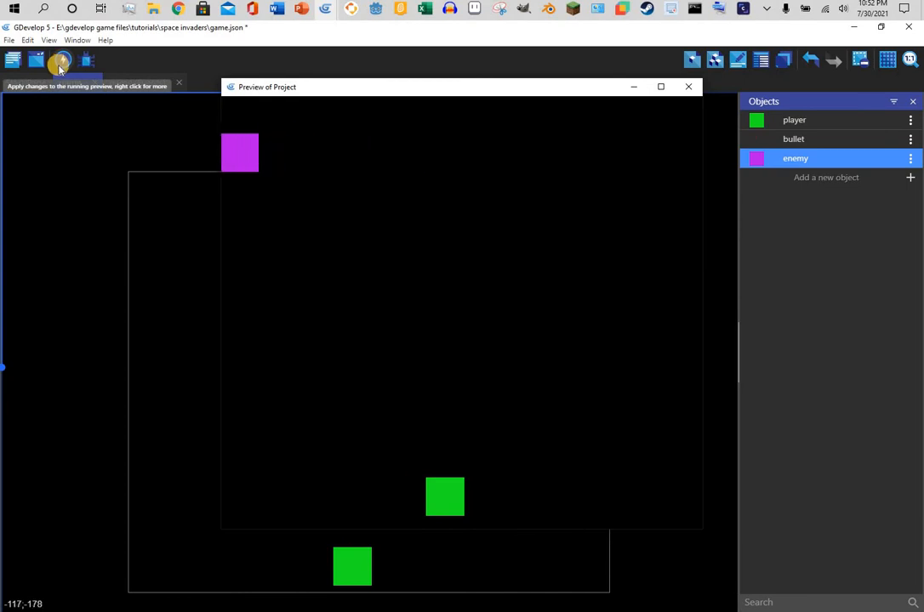
left_click(688, 86)
left_click(324, 227)
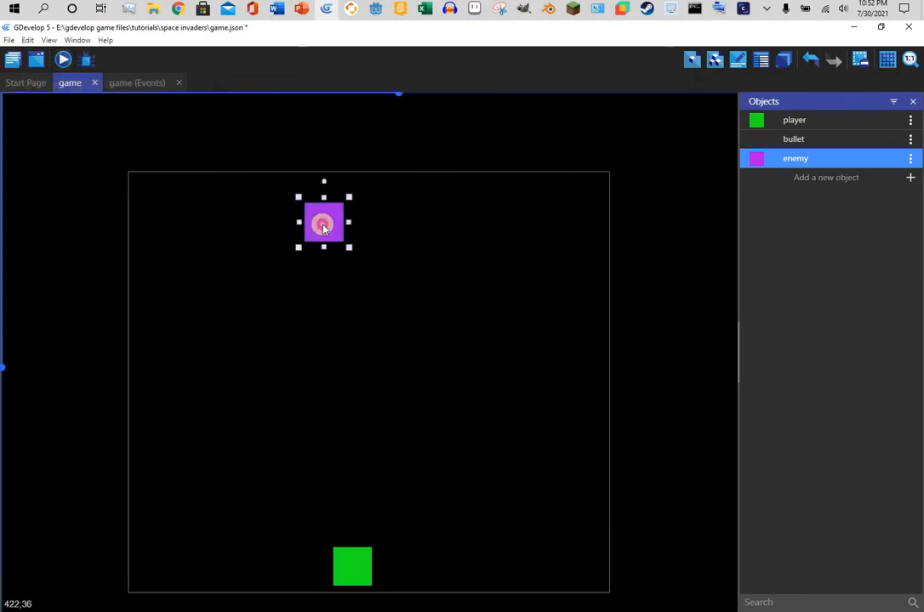
left_click(66, 59)
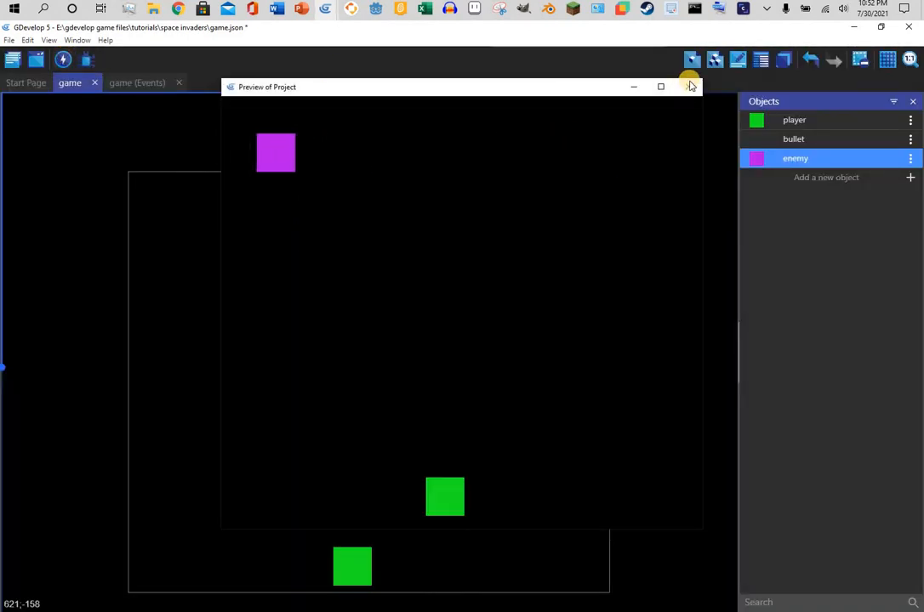
left_click(688, 85)
Place five more enemies beside and below the first to form two rows of three, and preview the group.
left_click_drag(857, 162, 366, 202)
left_click_drag(816, 159, 417, 205)
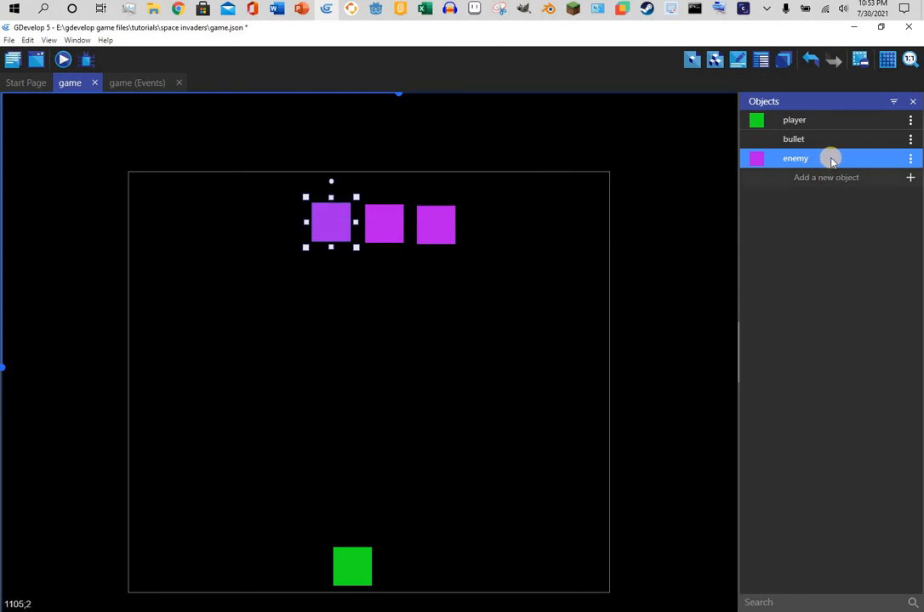
left_click_drag(437, 269, 311, 265)
left_click_drag(383, 259, 362, 265)
left_click_drag(831, 159, 414, 265)
left_click(640, 252)
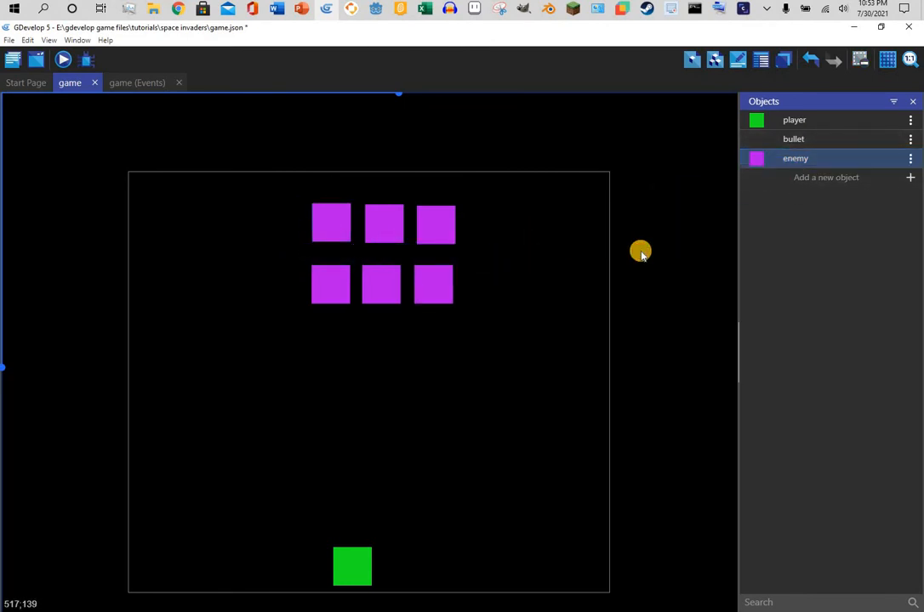
left_click(61, 57)
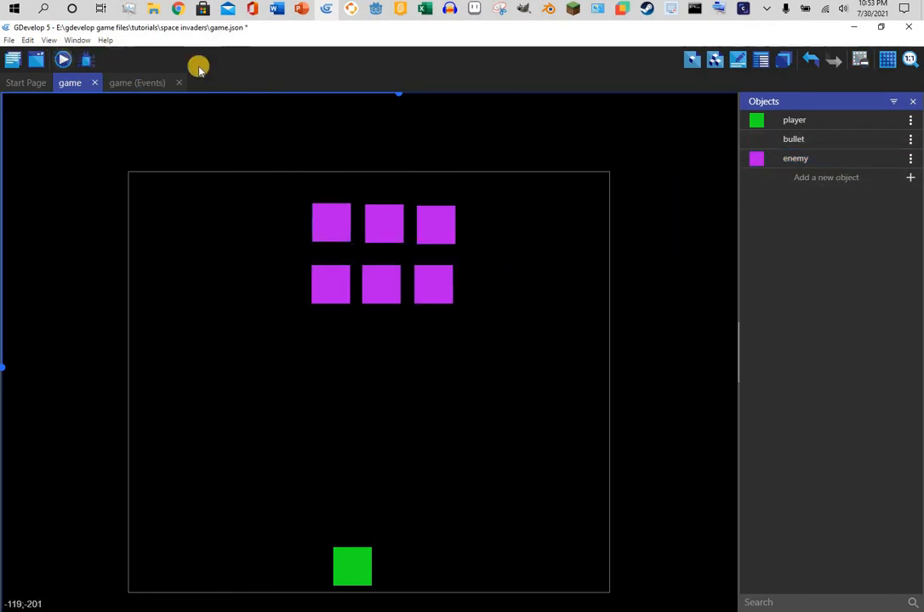
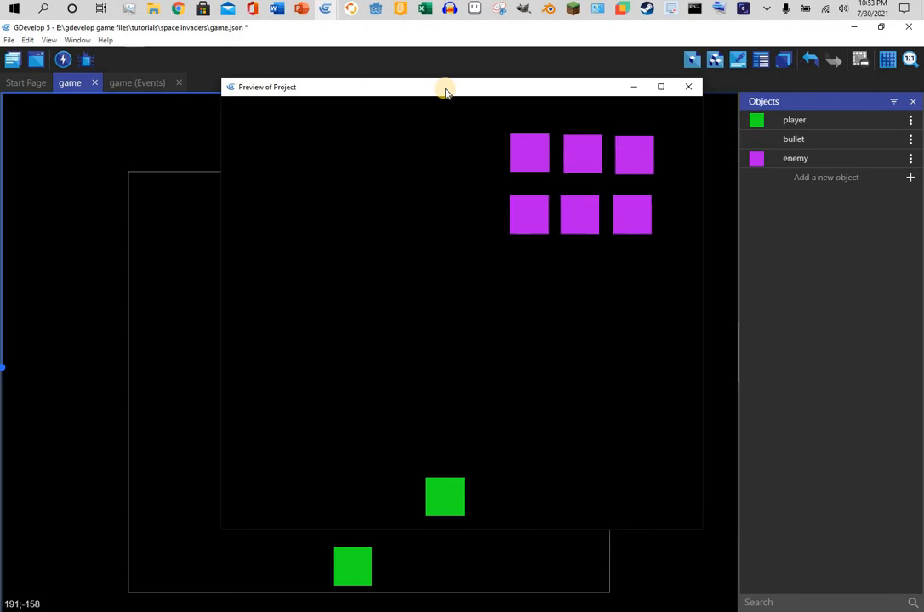
Set the horizontal distance of the enemy's Sine Movement to 200 and preview the group's motion.
double_click(836, 161)
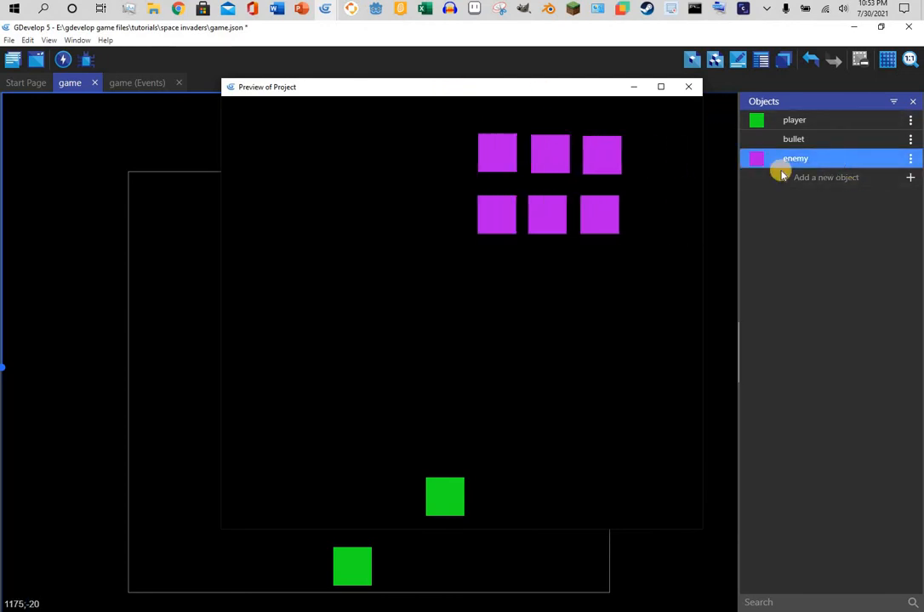
left_click(688, 86)
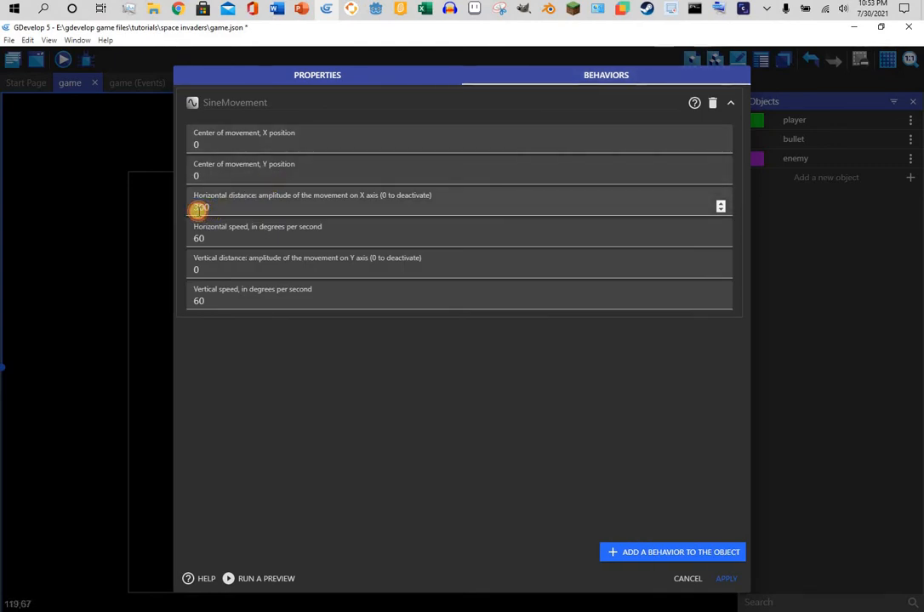
left_click(199, 208)
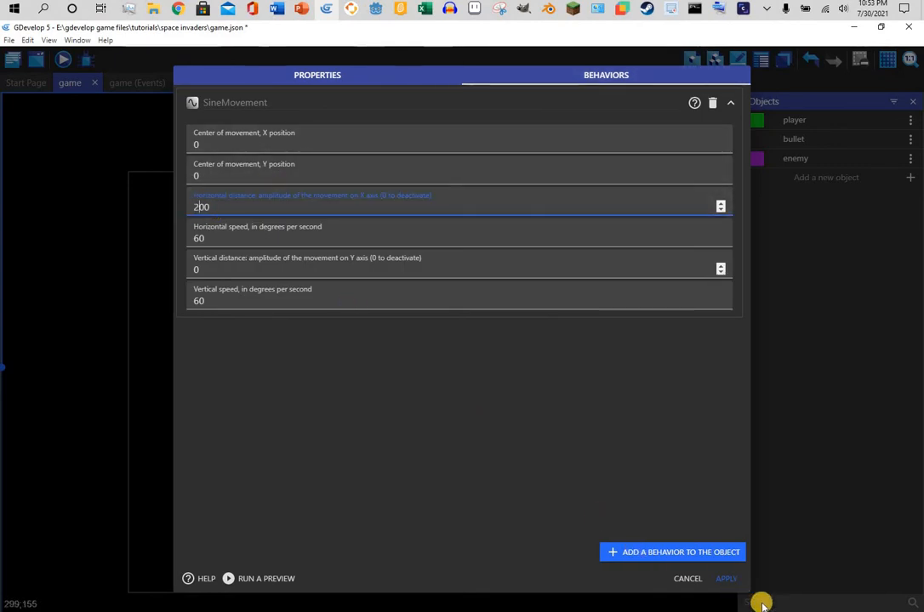
left_click(730, 583)
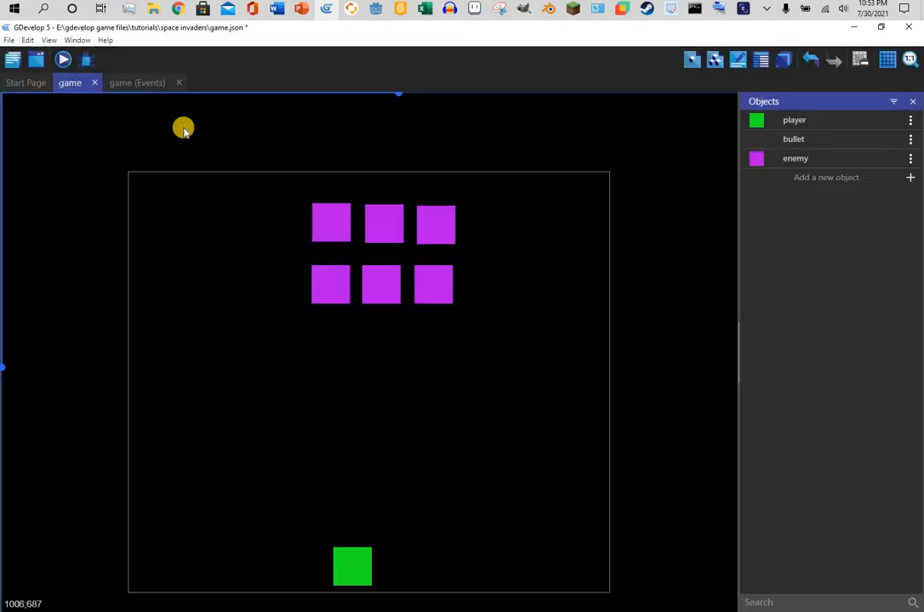
left_click(65, 61)
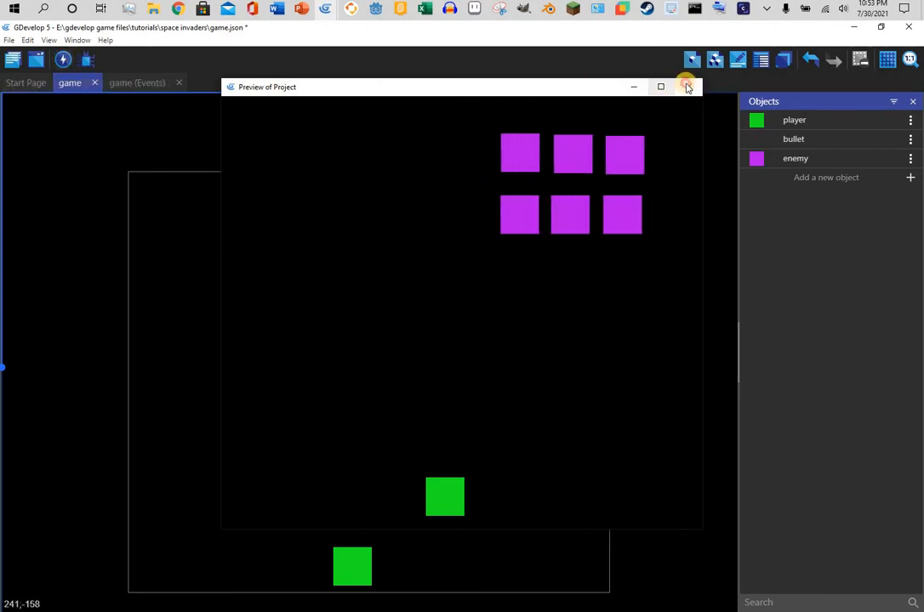
left_click(687, 87)
Place six more enemies to the left of and below the group, forming three rows of four, and preview their motion.
left_click_drag(783, 159, 260, 204)
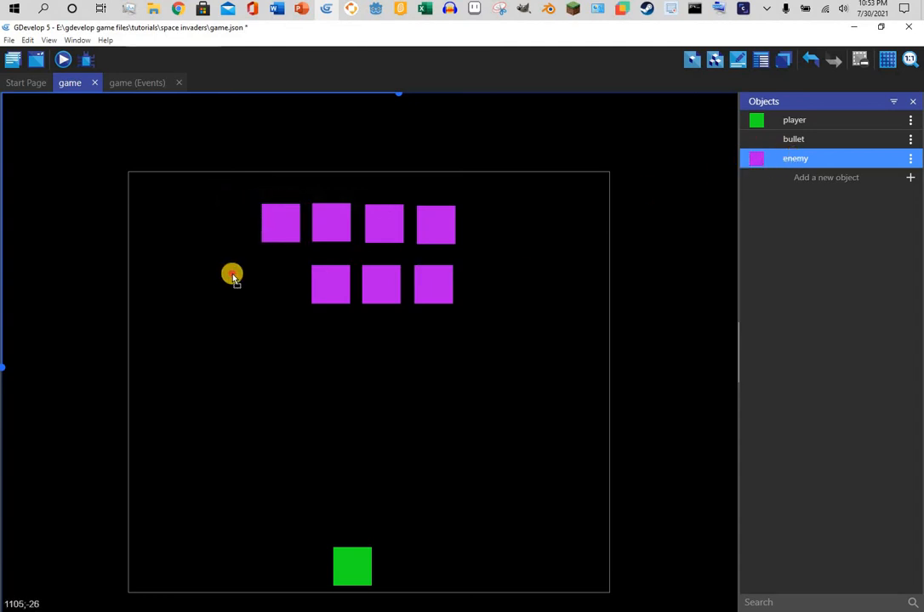
left_click_drag(232, 274, 269, 267)
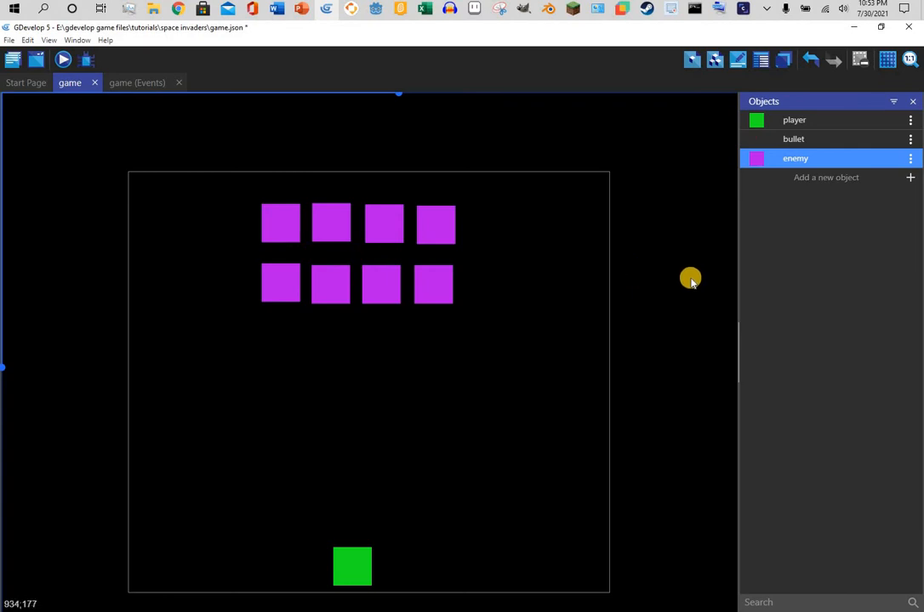
left_click_drag(781, 168, 258, 325)
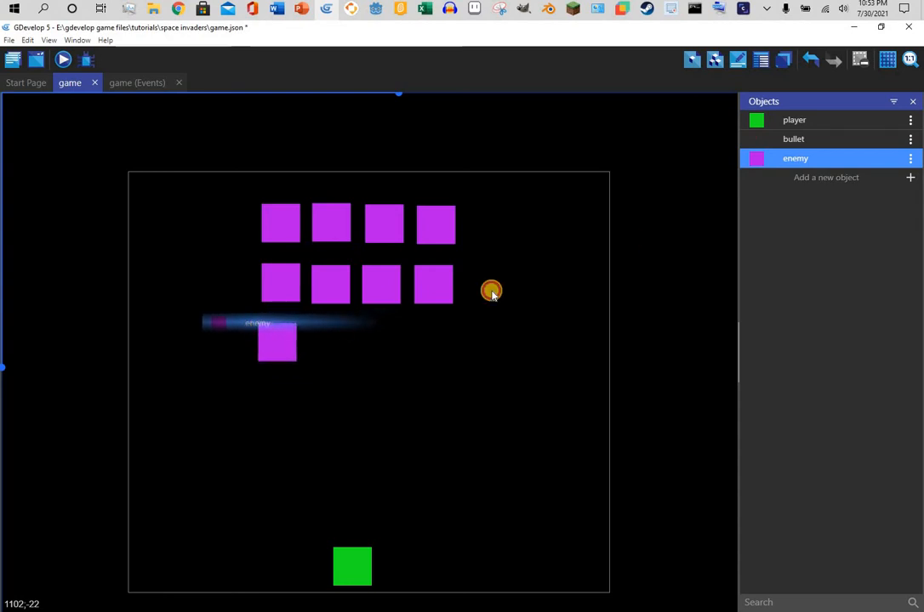
left_click_drag(795, 159, 313, 324)
left_click_drag(455, 293, 366, 316)
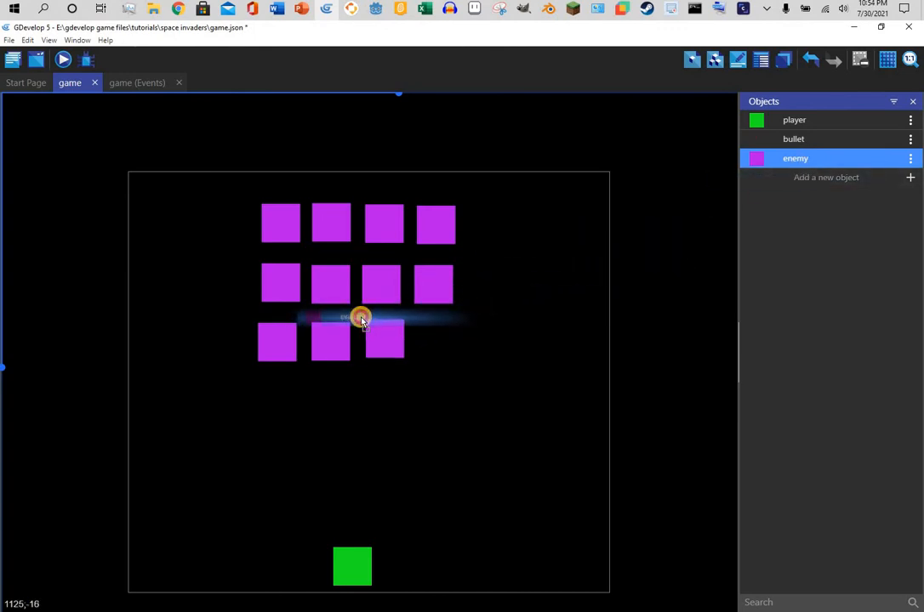
left_click_drag(804, 161, 438, 347)
left_click(394, 344)
left_click(439, 340)
left_click(534, 293)
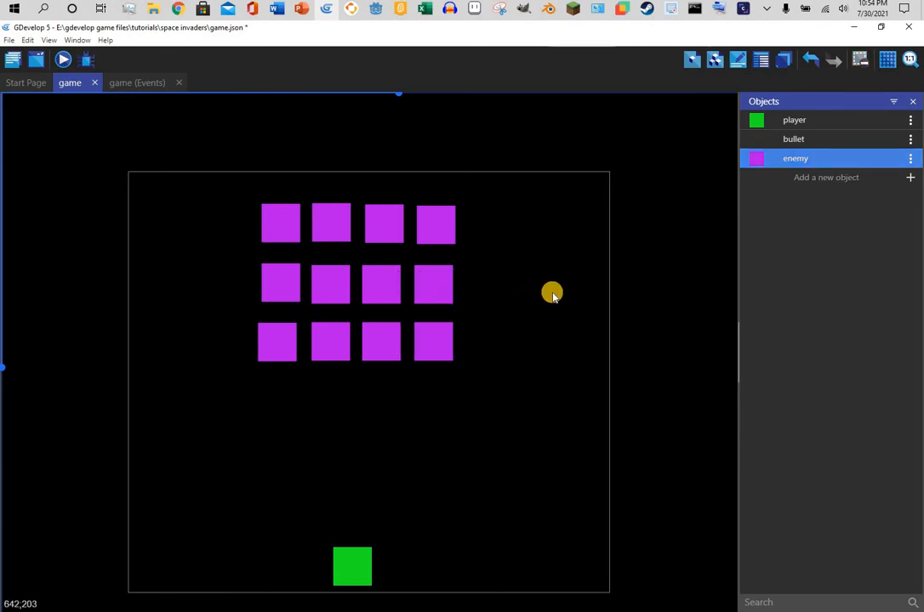
left_click(63, 59)
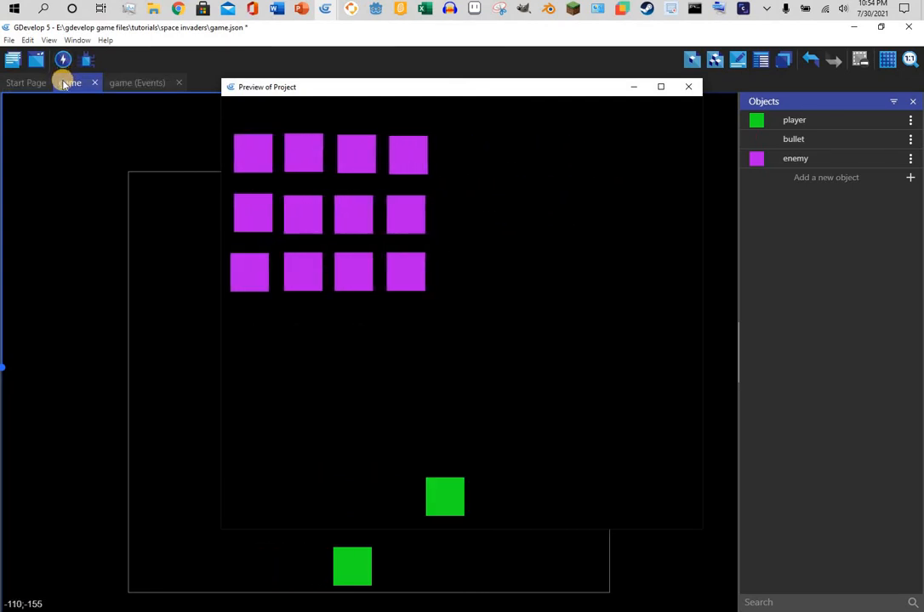
left_click(688, 87)
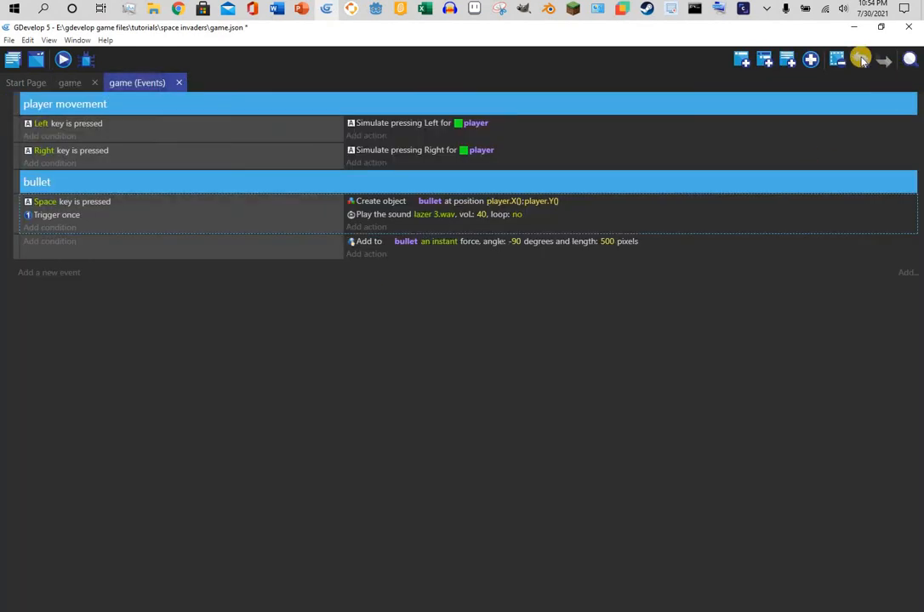
Add an event group named "enemy" below the bullet events.
left_click(811, 59)
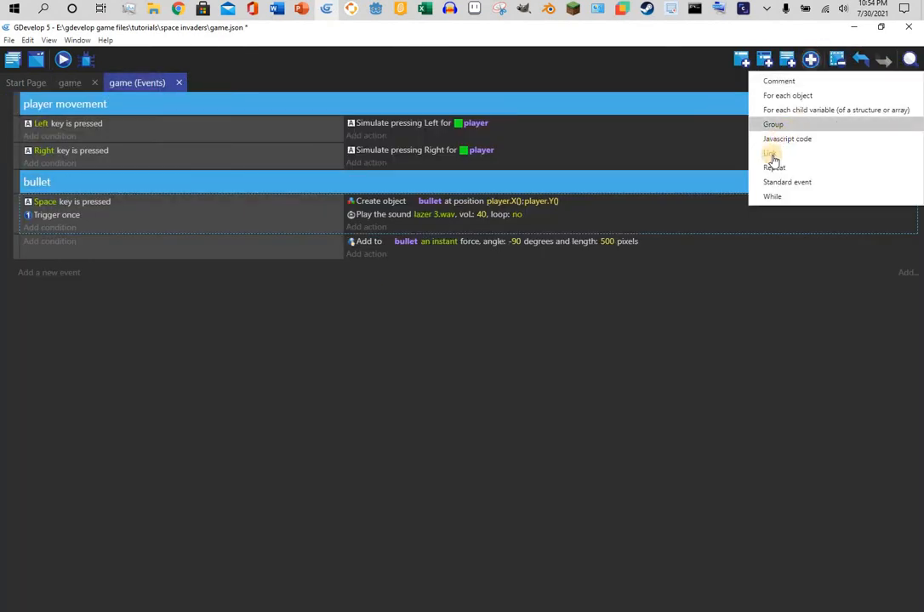
left_click(773, 124)
left_click_drag(15, 215, 70, 271)
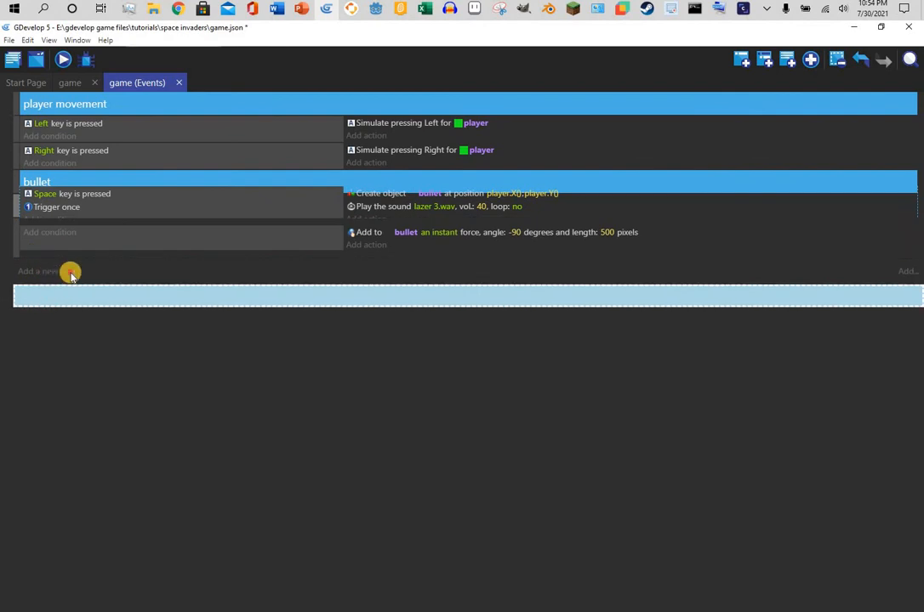
left_click(71, 272)
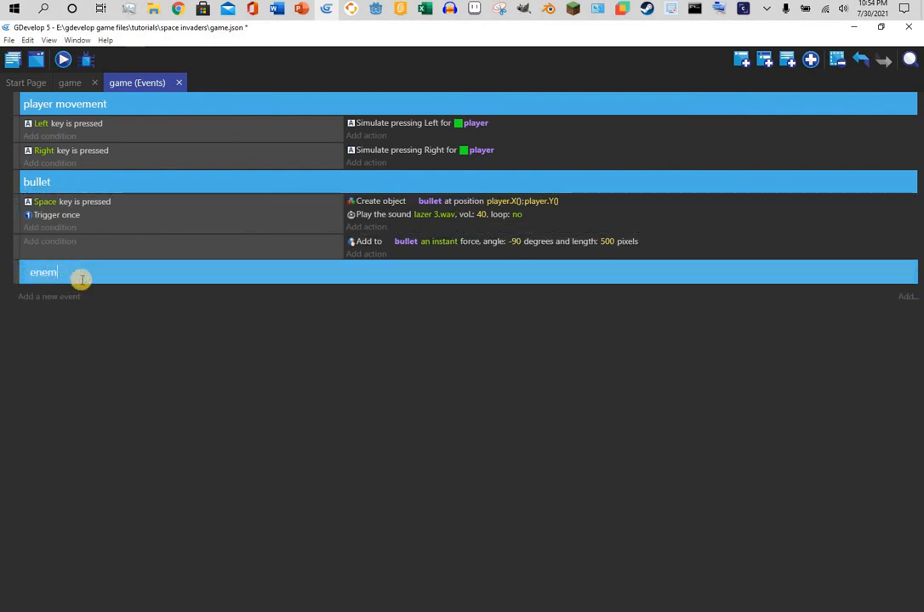
Add an event to the enemy group with the condition that bullet is in collision with enemy.
left_click(58, 298)
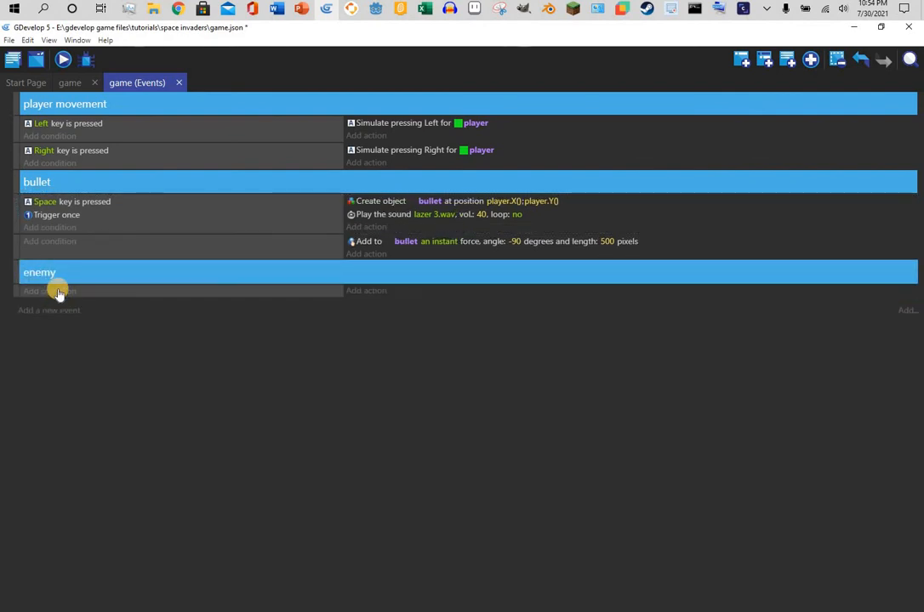
left_click(58, 290)
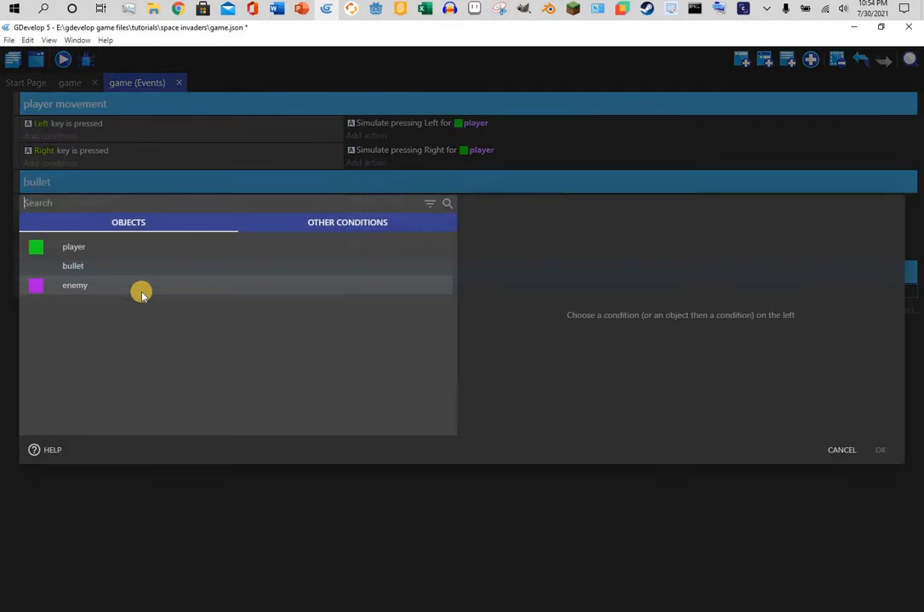
left_click(208, 261)
type("coll")
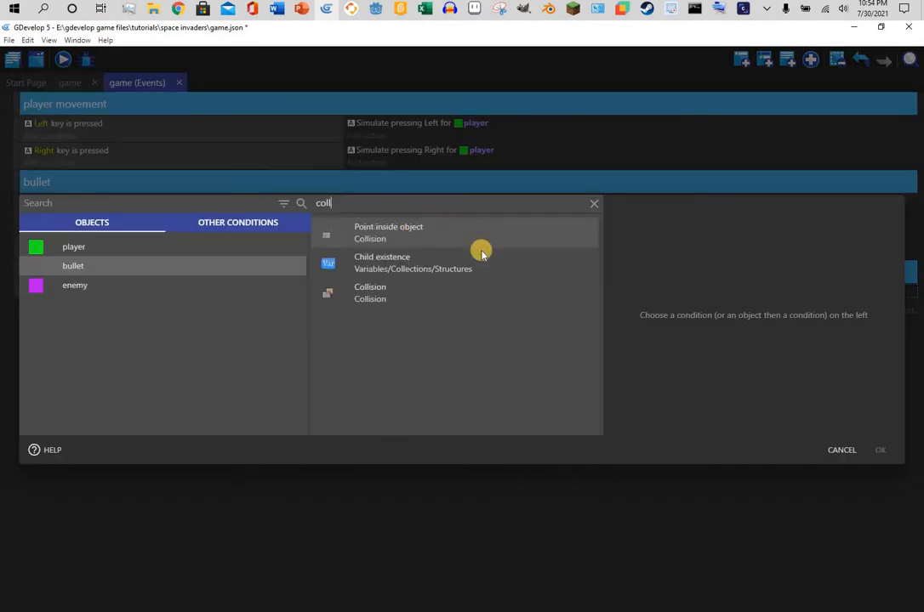
left_click(440, 292)
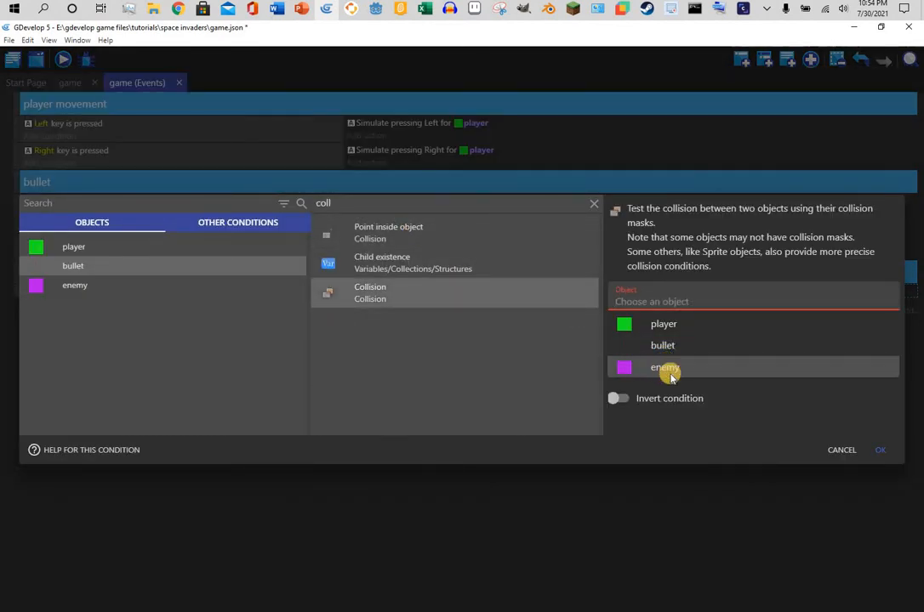
left_click(672, 366)
key("Return")
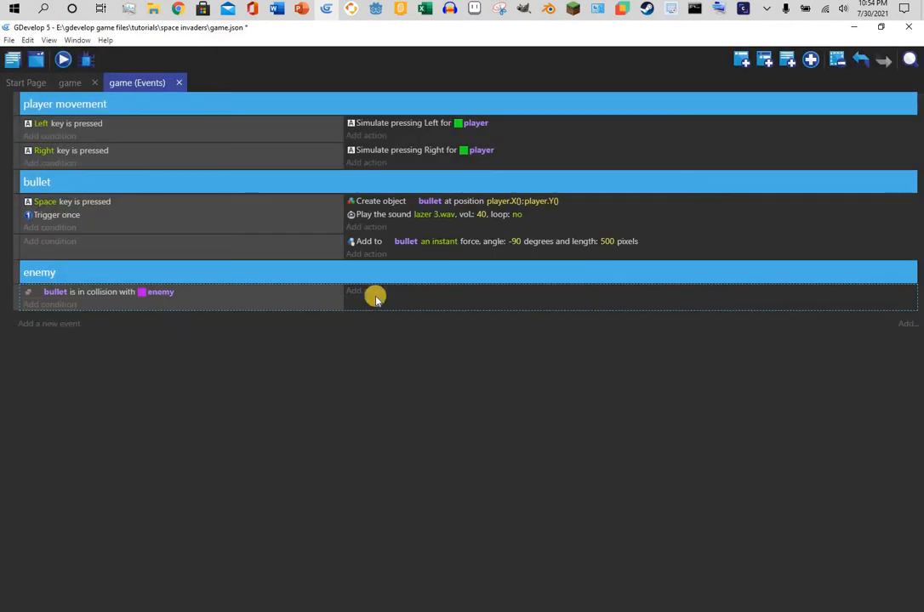
Add an action to the collision event that deletes the enemy object.
left_click(379, 292)
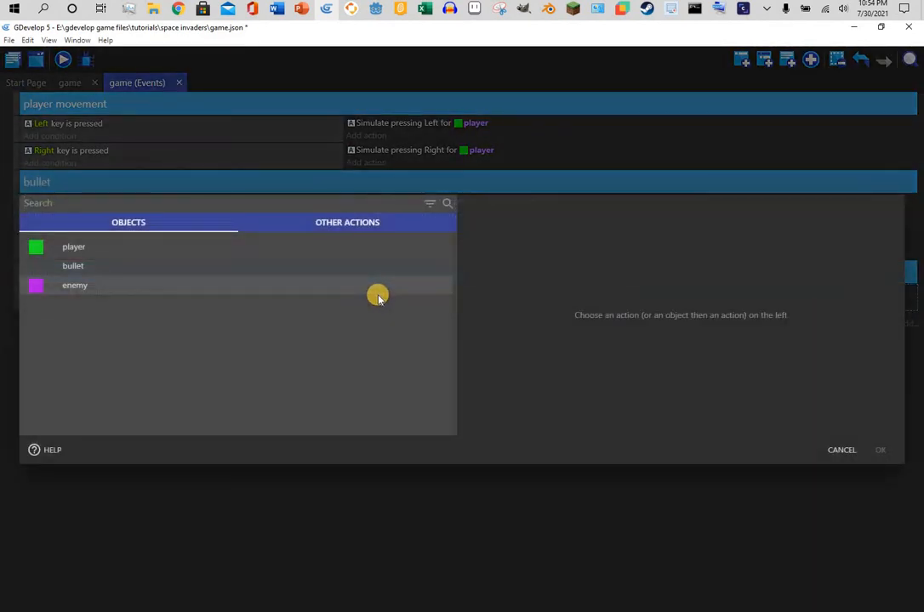
left_click(188, 285)
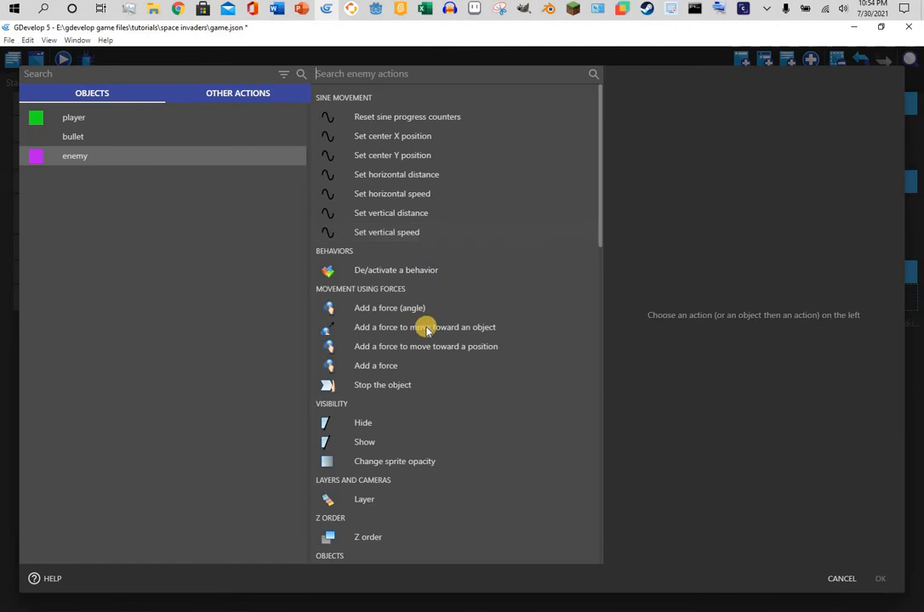
scroll(415, 478, "down", 3)
left_click(396, 394)
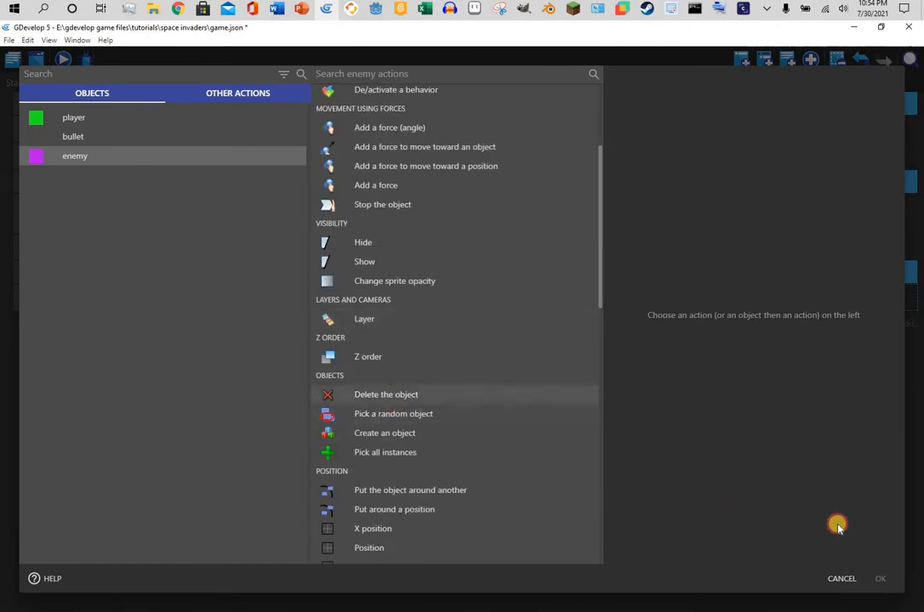
left_click(882, 577)
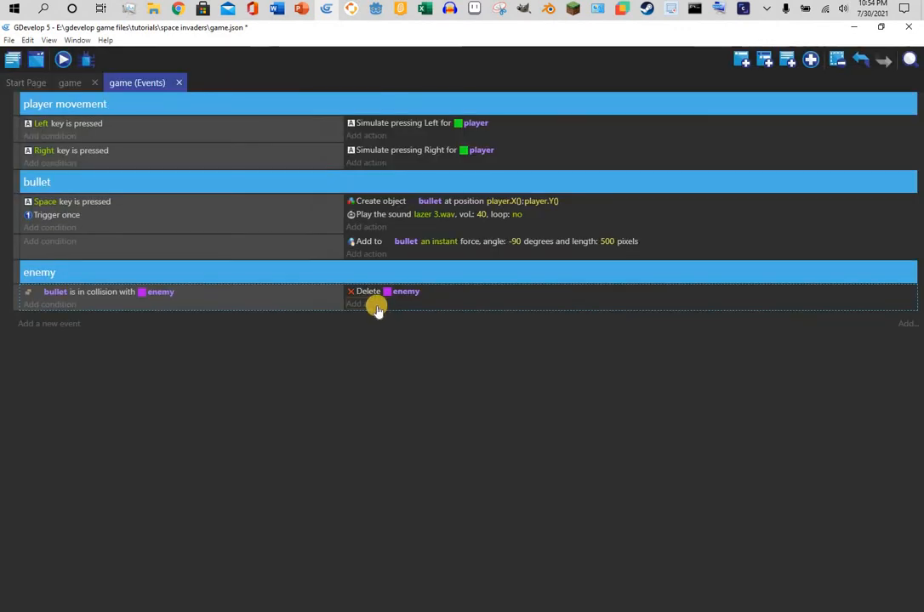
Add an action to the collision event that plays the sound explosion 1.wav at volume 40 without repeating.
left_click(366, 304)
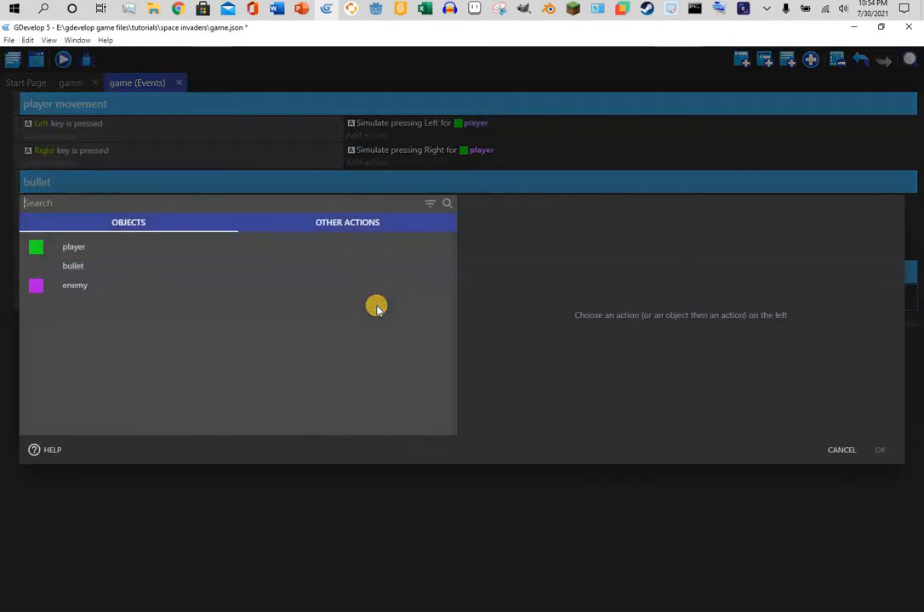
type("play")
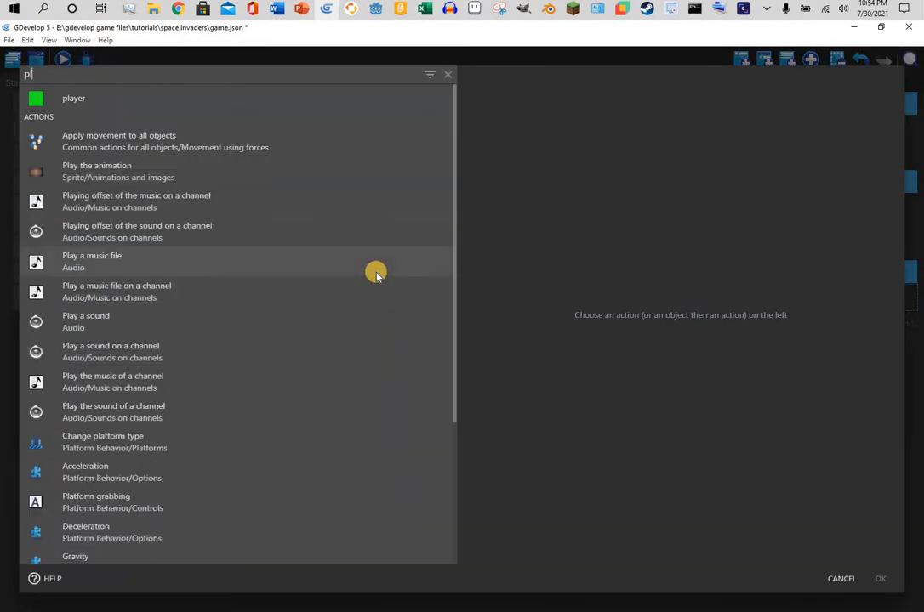
left_click(390, 288)
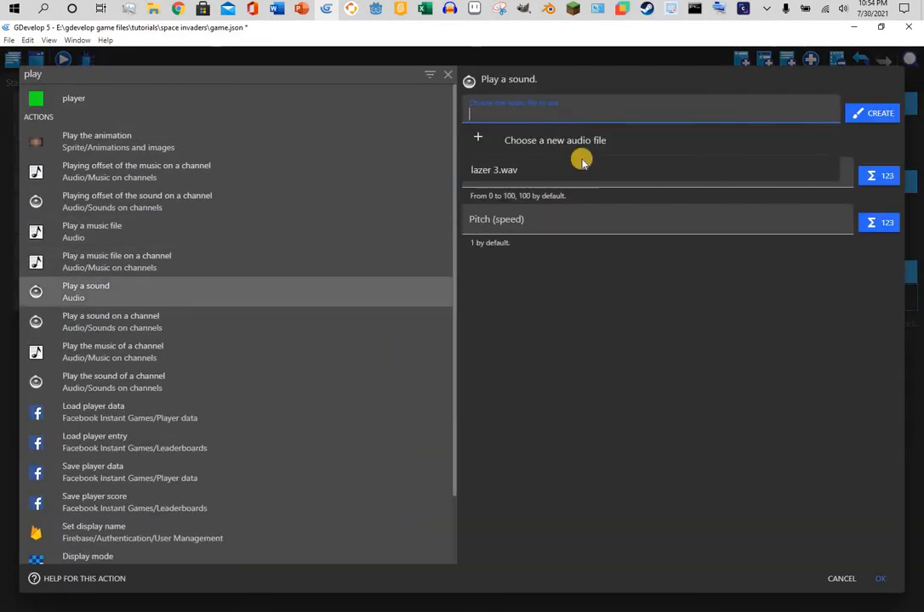
left_click(586, 143)
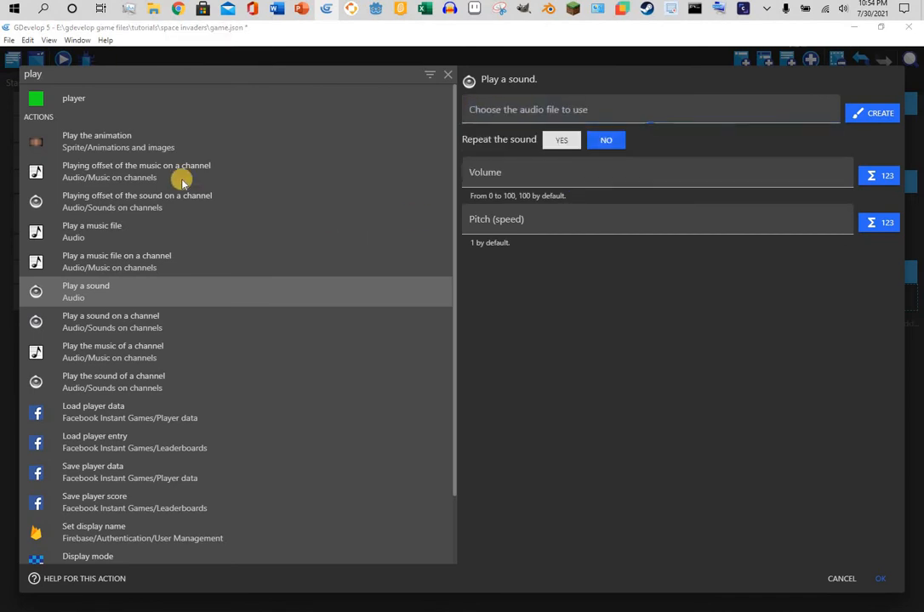
left_click(151, 224)
left_click(358, 328)
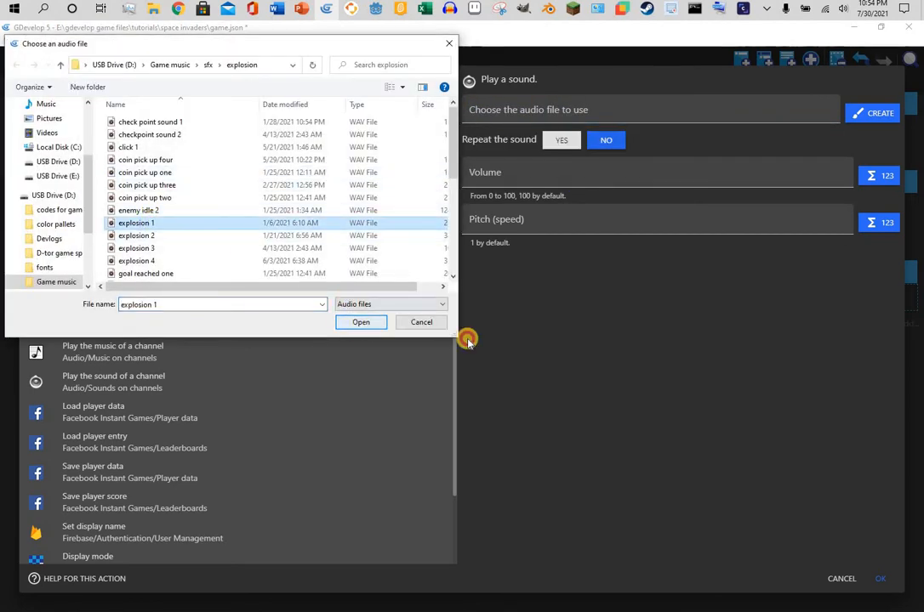
left_click(552, 326)
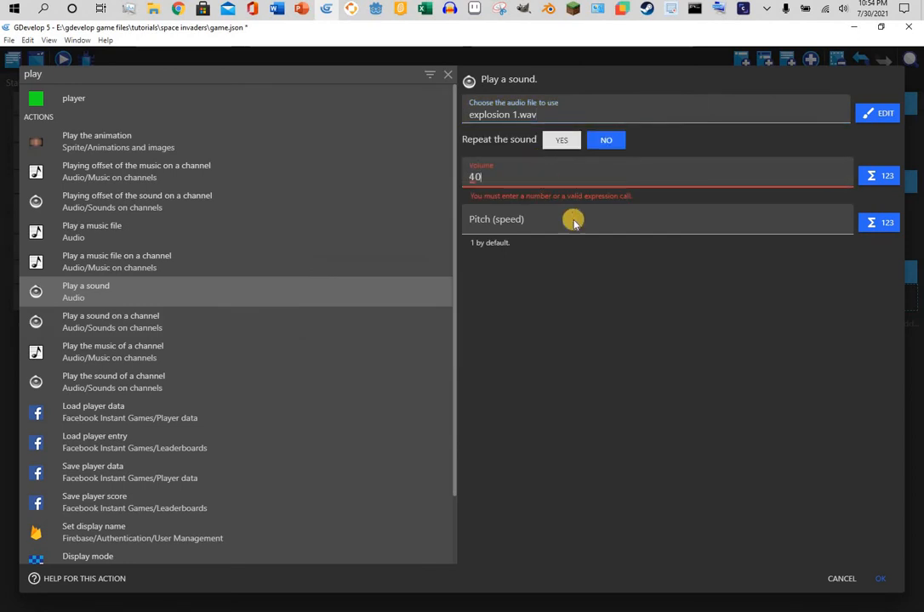
left_click(880, 579)
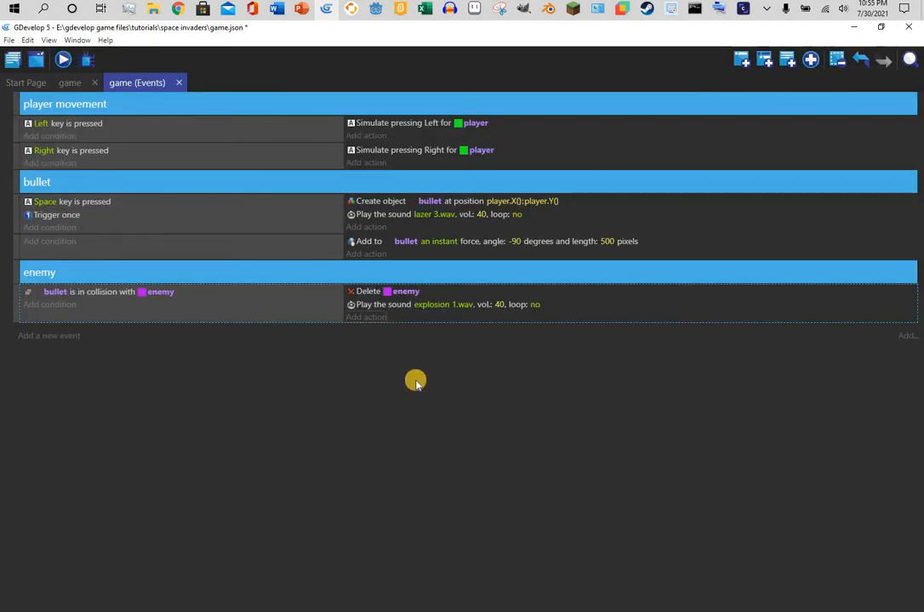
Preview the game, moving the player sideways and firing bullets at the enemies to test the collision event.
left_click(58, 59)
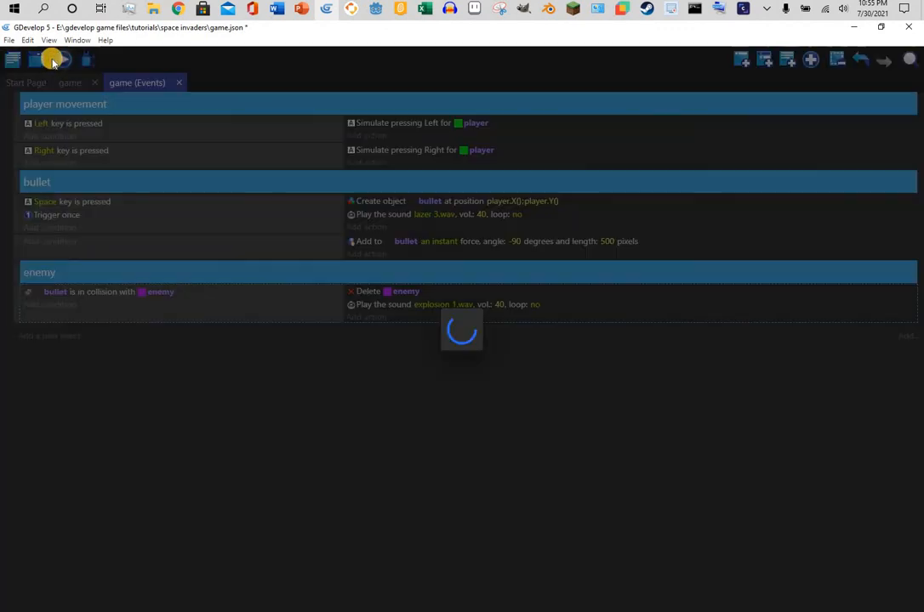
key("space")
key("Right")
key("space")
key("space")
key("space")
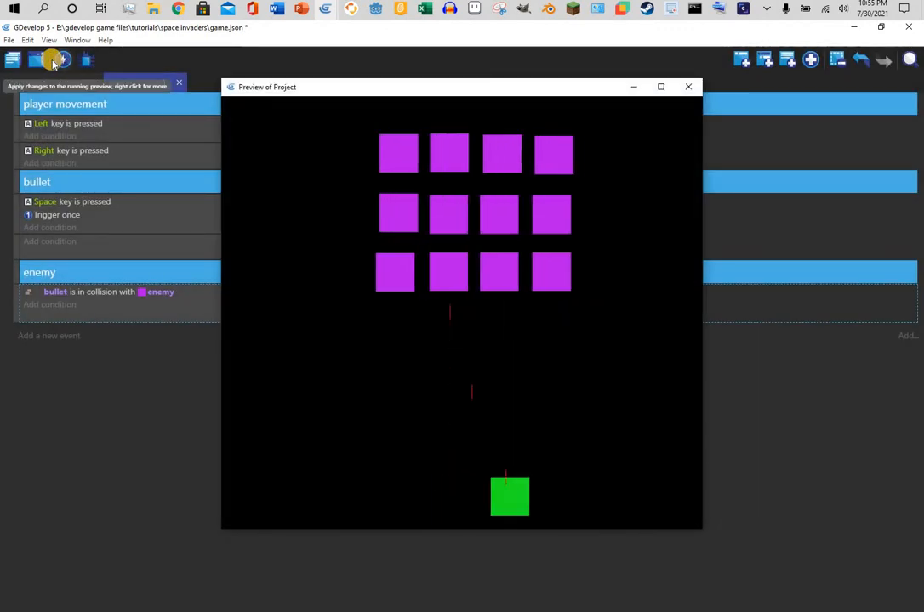
key("Left")
key("space")
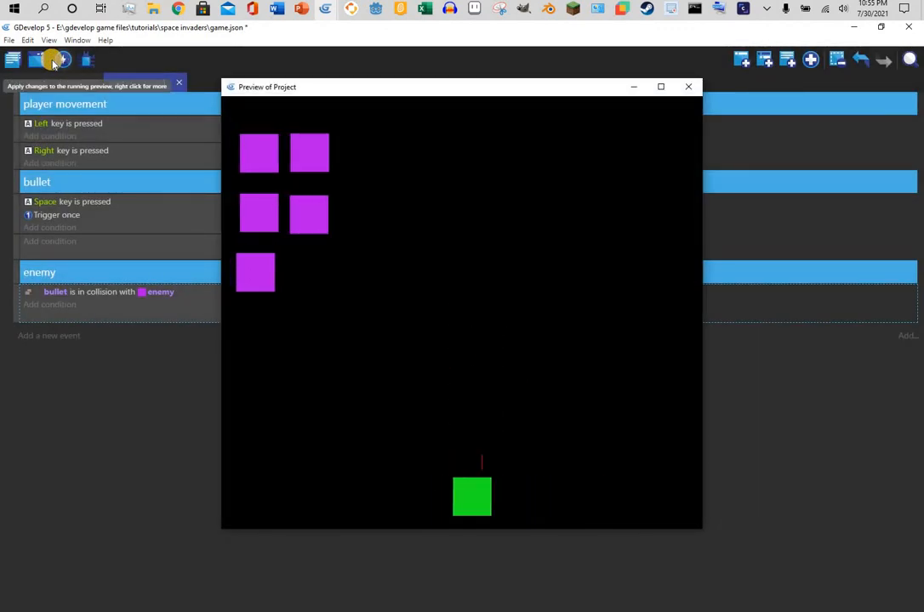
key("space")
key("space")
key("Left")
key("space")
key("space")
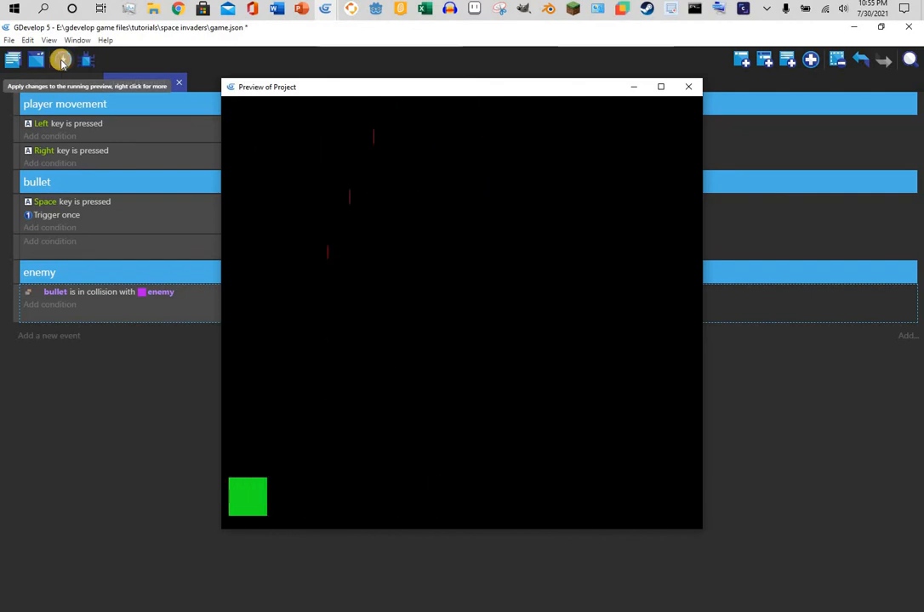
left_click(340, 61)
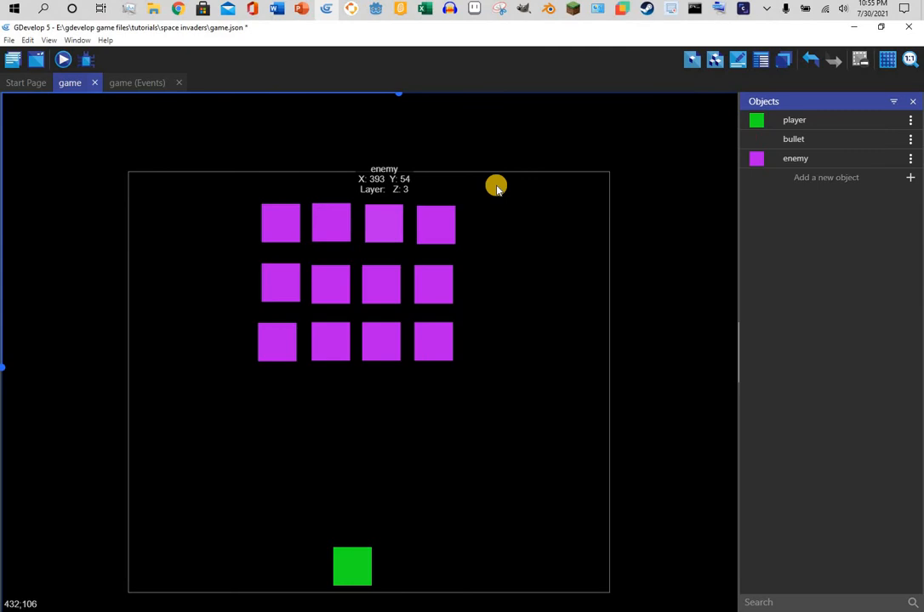
Move the top enemy row down and the bottom row up, closer to the middle row, and preview the game.
left_click_drag(495, 185, 200, 237)
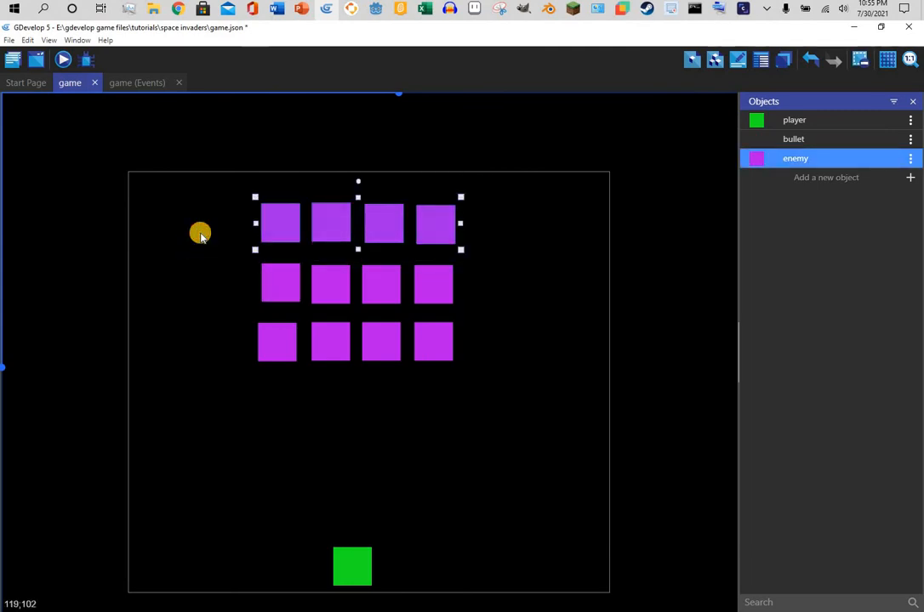
key("Down")
key("Down")
key("Down")
key("Down")
key("Down")
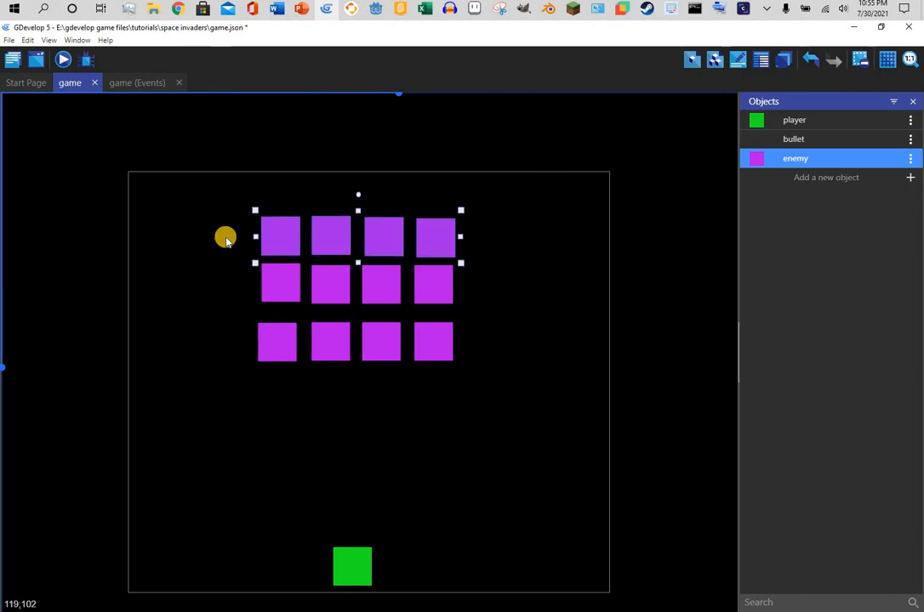
left_click_drag(519, 312, 155, 424)
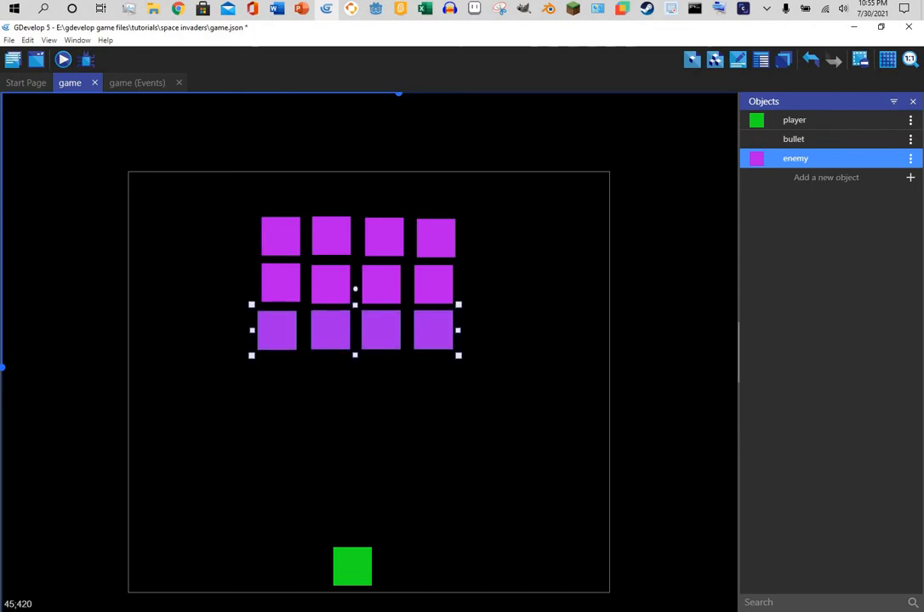
left_click(65, 59)
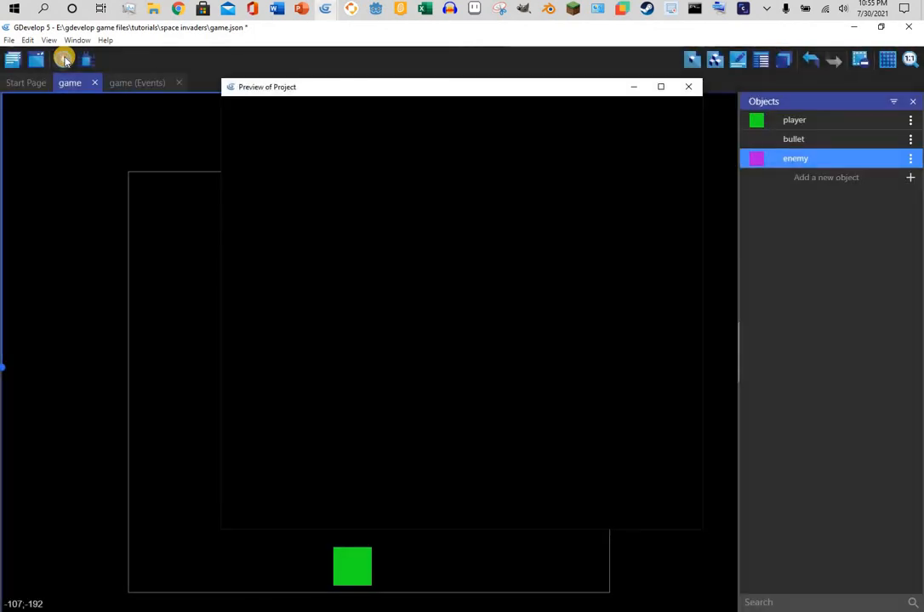
Test the running preview by moving the player both ways and firing bullets at the tightened enemy rows, and close it.
key("Right")
key("space")
key("space")
key("space")
key("space")
key("space")
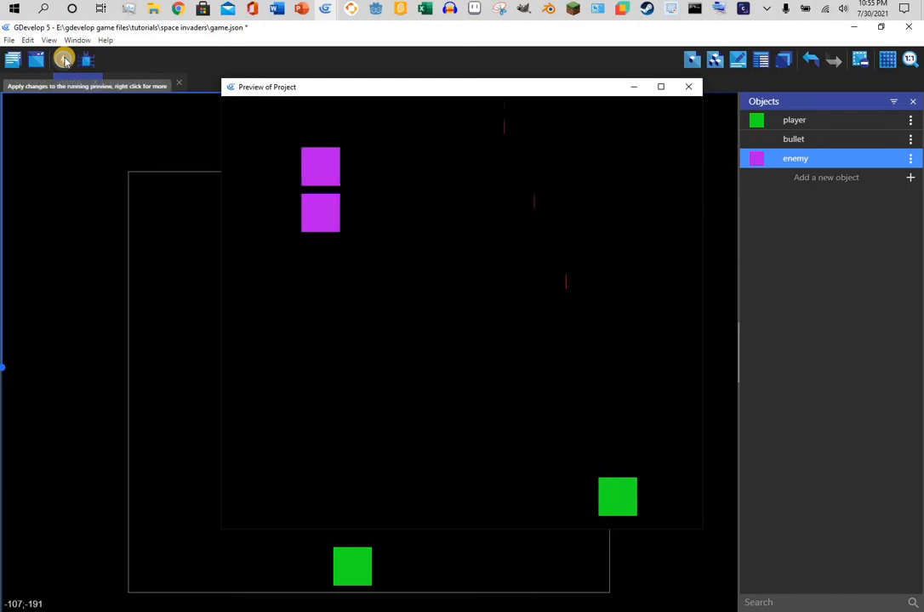
key("Left")
key("space")
key("space")
key("space")
key("space")
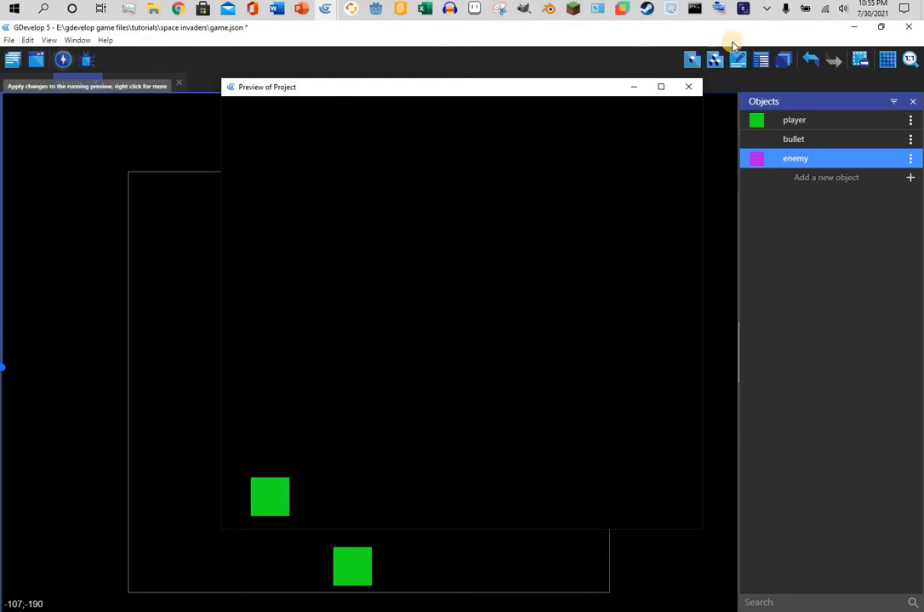
left_click(687, 88)
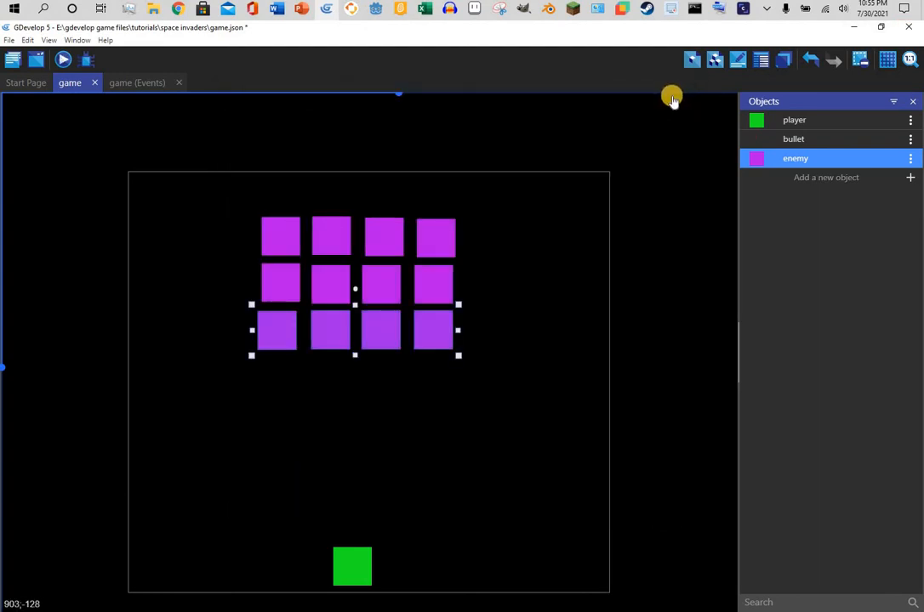
Align the enemy grid by shifting the bottom row's first enemy right and the enemies of the last column slightly left.
left_click(277, 330)
left_click_drag(279, 329, 277, 330)
left_click(523, 282)
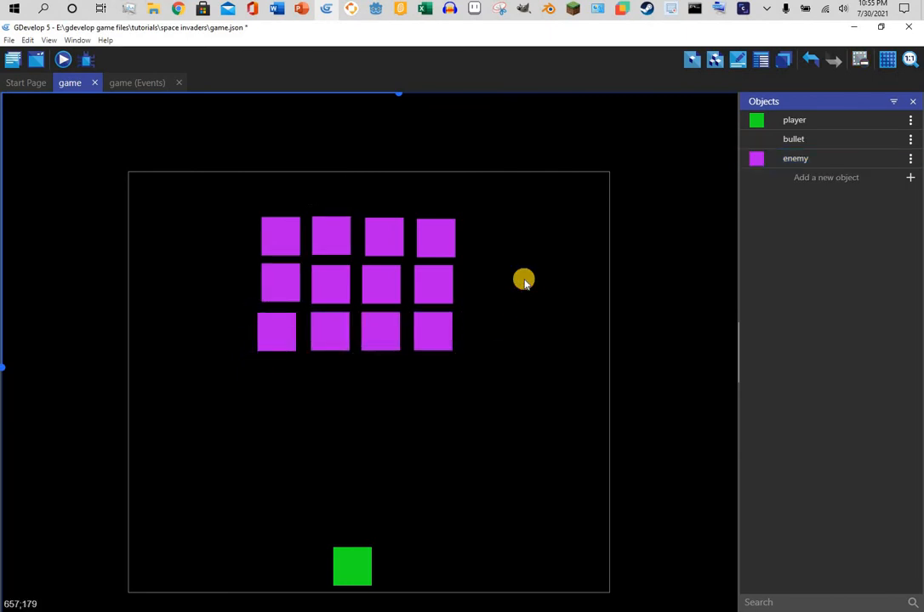
left_click_drag(278, 332, 285, 330)
left_click(534, 303)
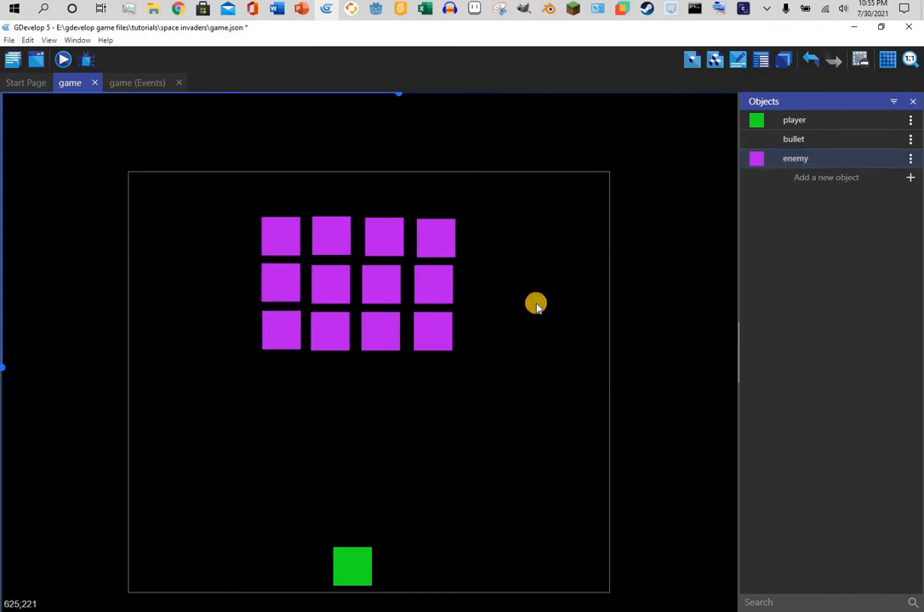
left_click_drag(429, 239, 427, 294)
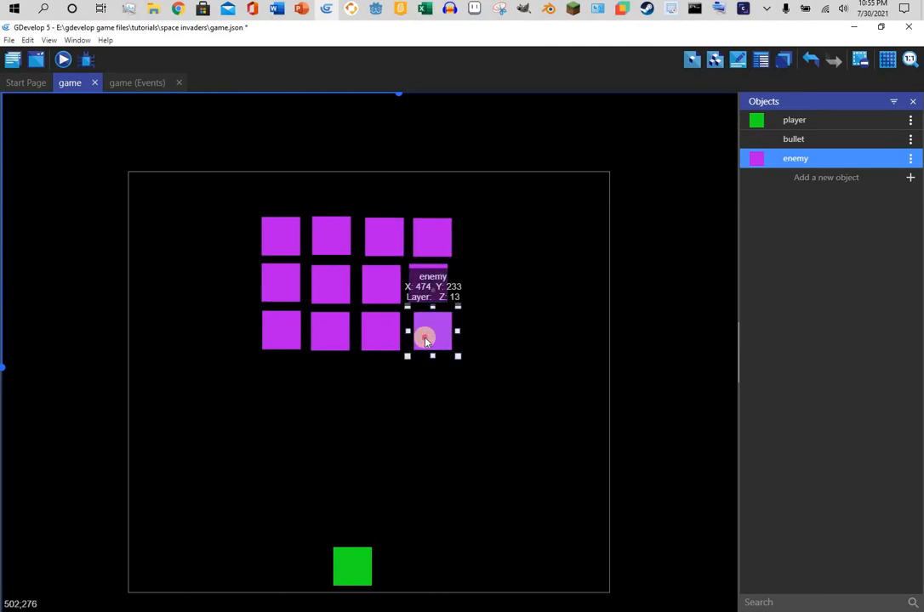
left_click_drag(426, 340, 421, 340)
left_click(552, 330)
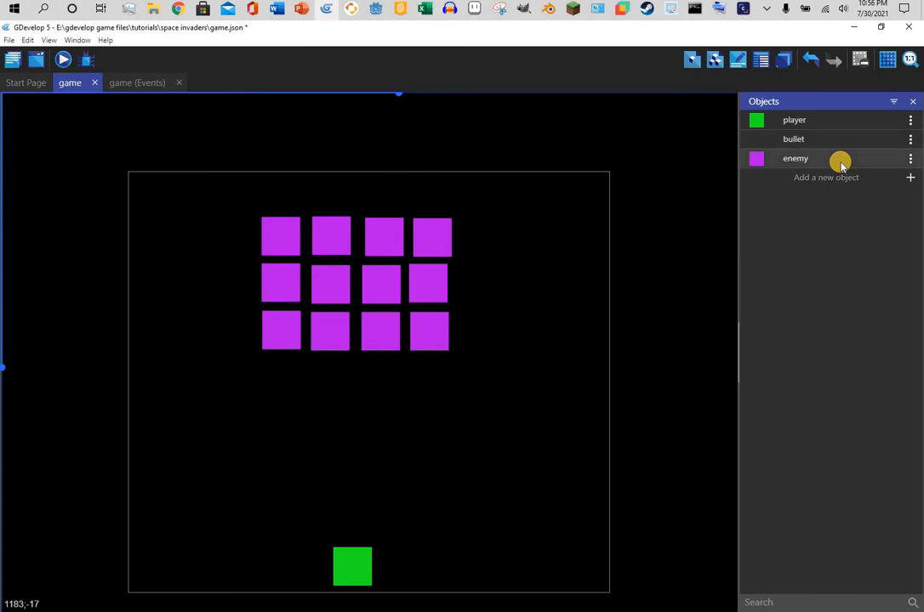
Open the player object's animation in the Piskel pixel editor and add a second, blank frame.
double_click(835, 121)
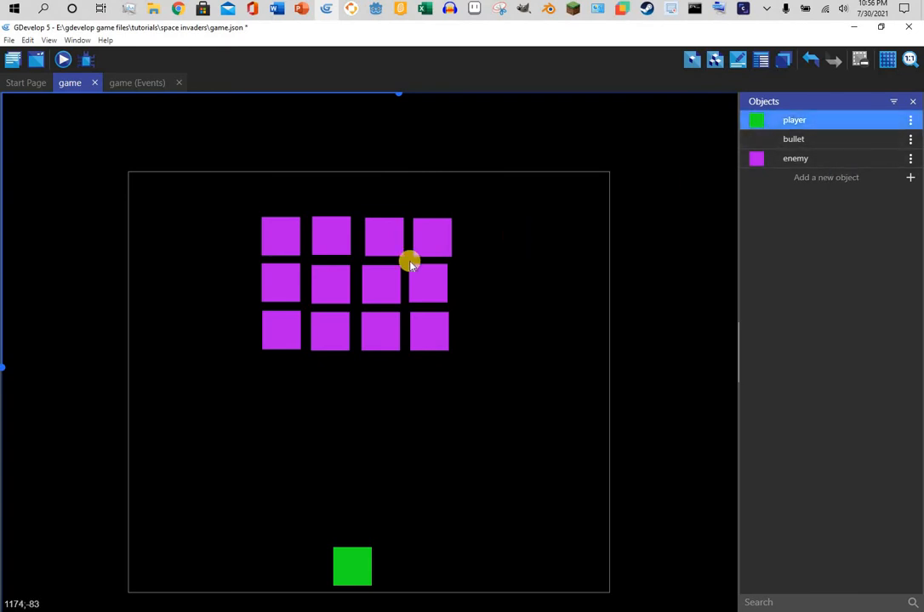
left_click(283, 190)
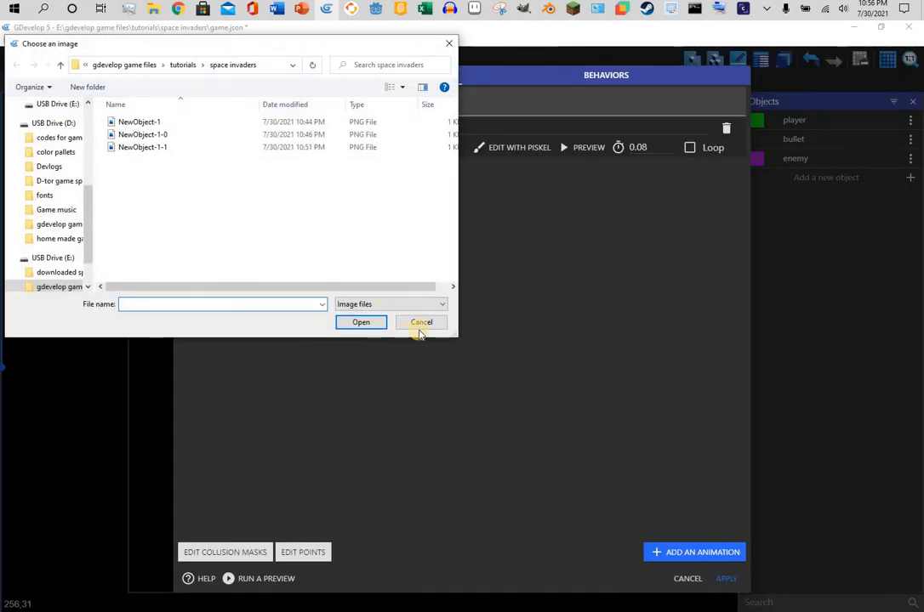
left_click(436, 321)
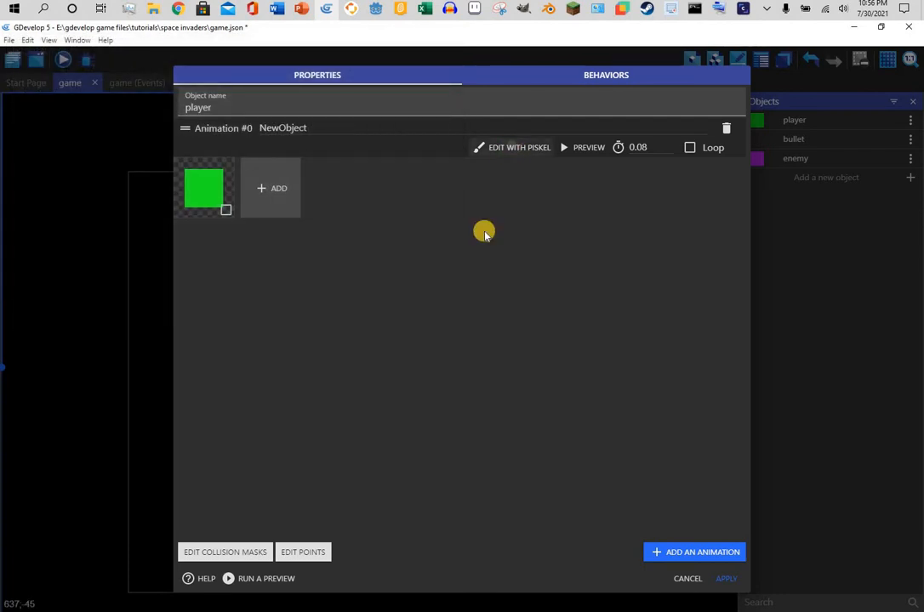
left_click(513, 147)
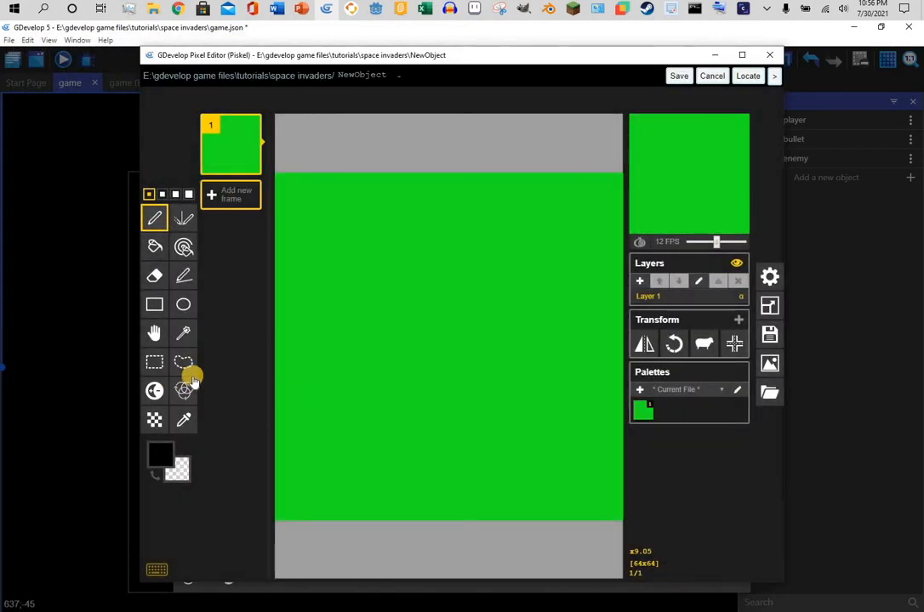
key("n")
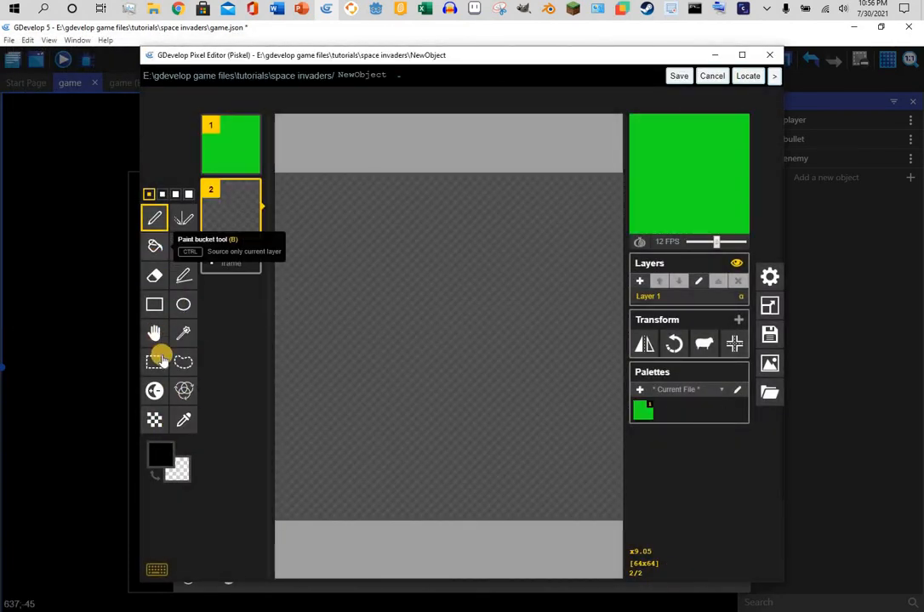
Draw a wide rectangle across the lower part of the new frame and fill its interior and outline with yellowish green.
left_click(154, 304)
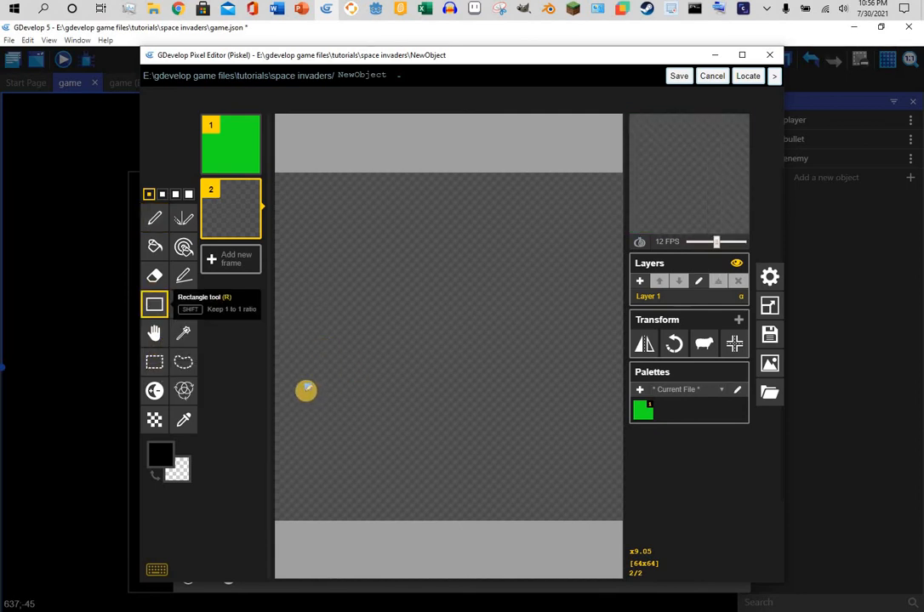
left_click_drag(286, 397, 614, 509)
left_click(164, 459)
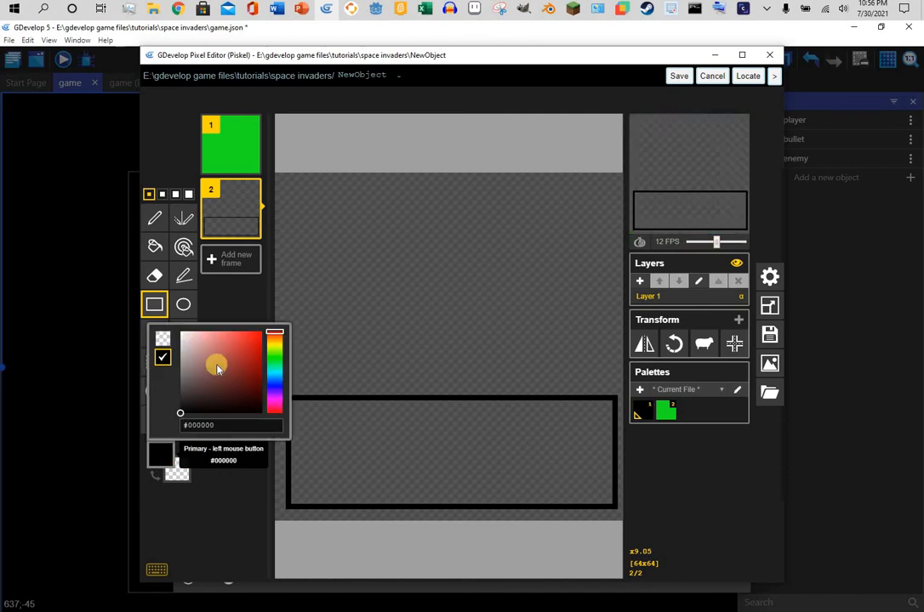
left_click(276, 353)
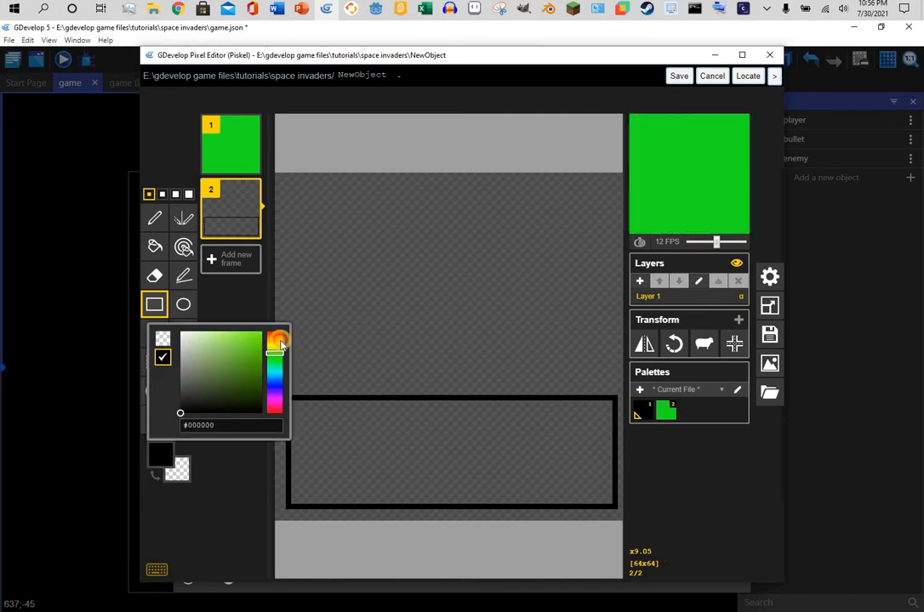
left_click(248, 345)
left_click(156, 244)
left_click(369, 340)
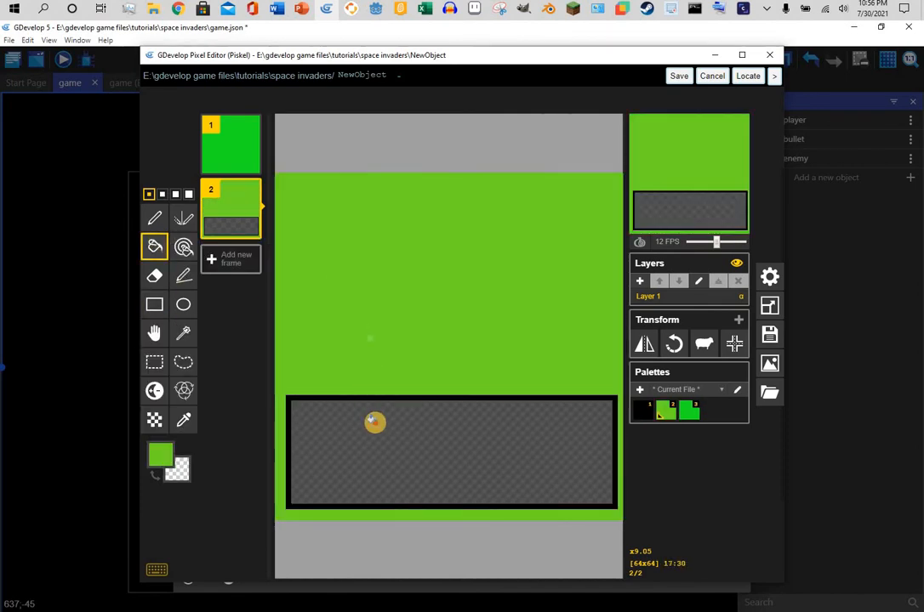
key("ctrl+z")
left_click(409, 422)
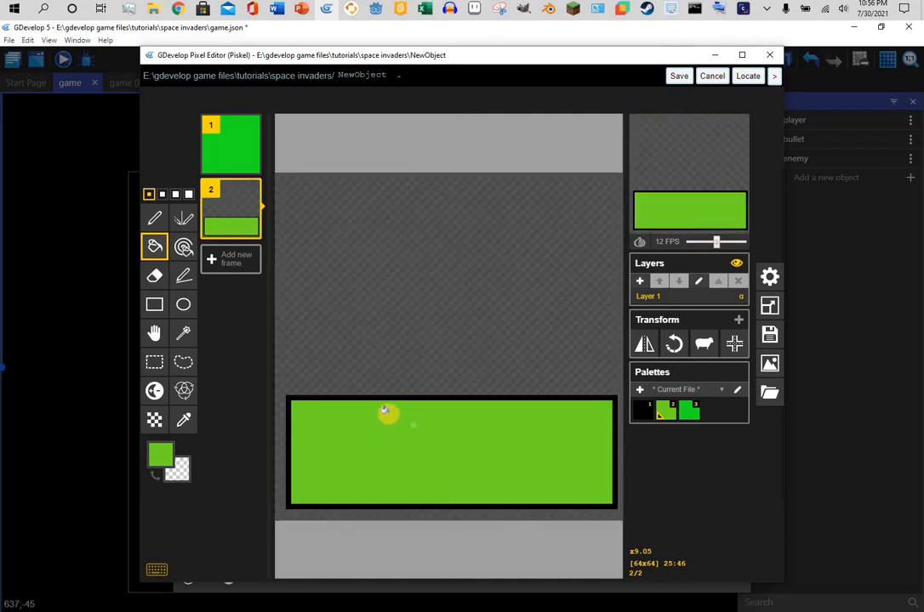
left_click(377, 397)
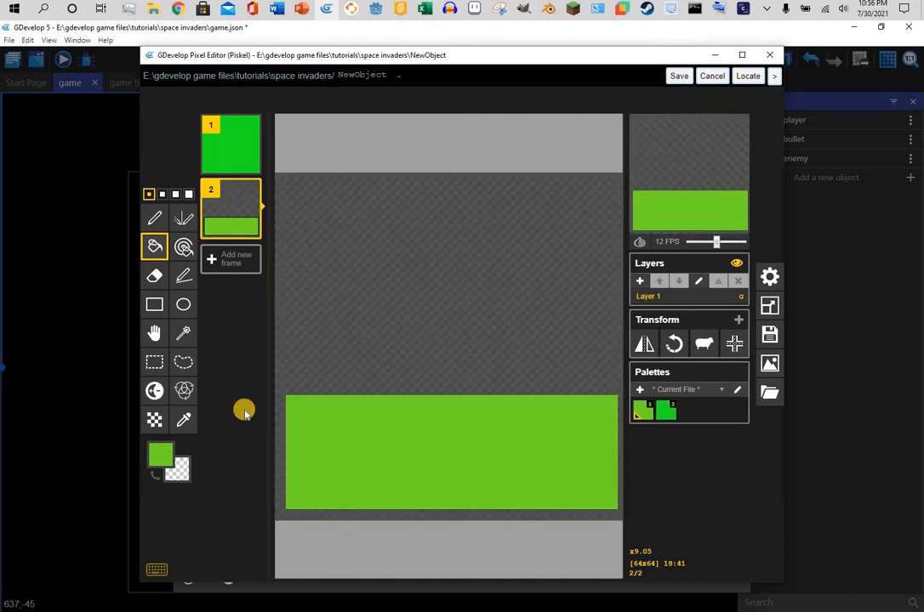
Draw a triangular peak on the middle of the rectangle's upper edge with the Stroke tool and fill it green.
left_click(183, 275)
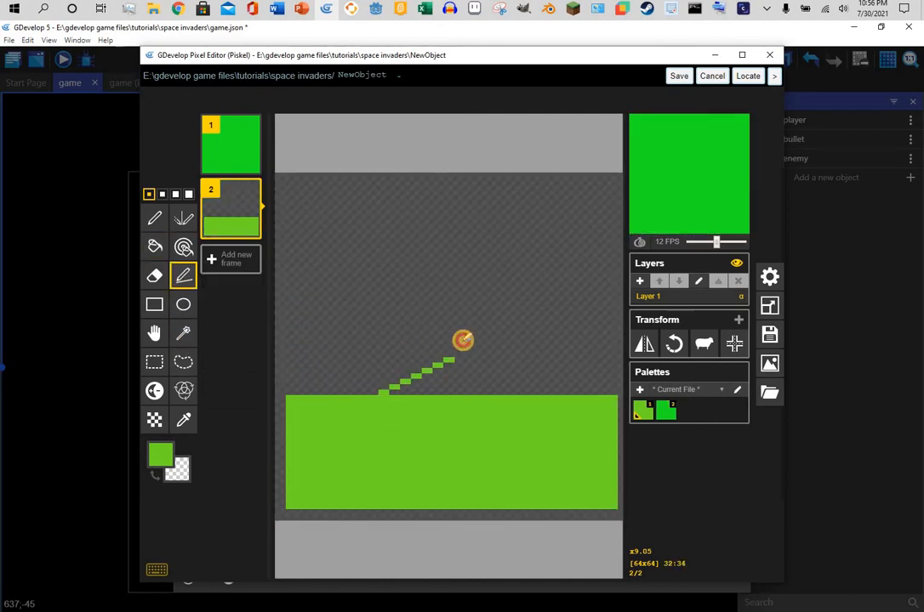
left_click_drag(463, 340, 508, 393)
left_click(154, 246)
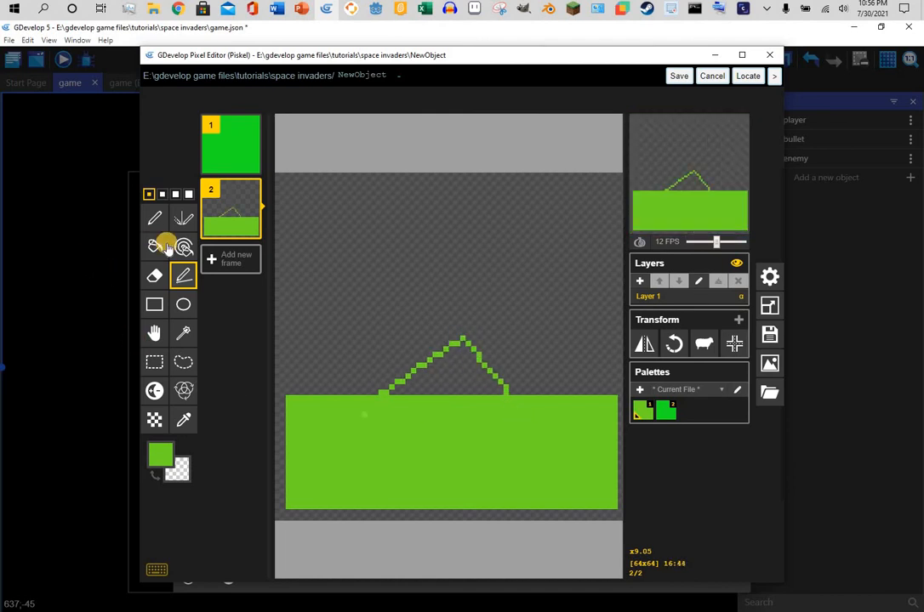
left_click(452, 383)
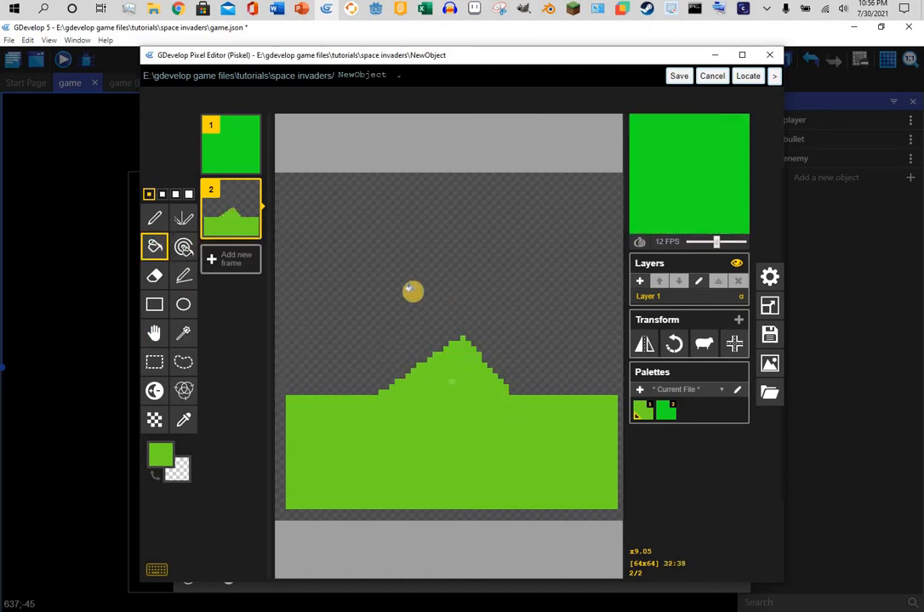
Save the new sprite, delete the original green square frame from the player's animation, and apply the changes.
left_click(678, 77)
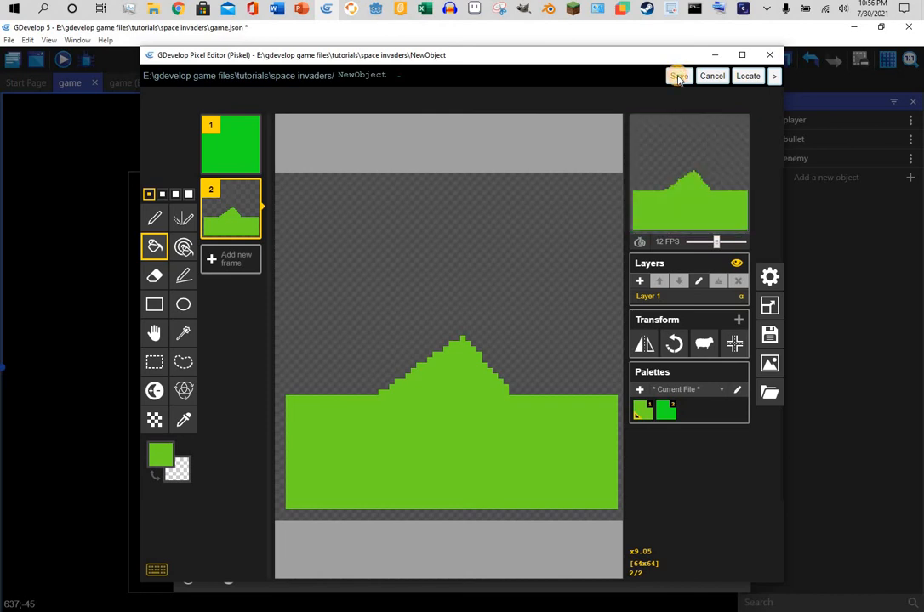
right_click(214, 179)
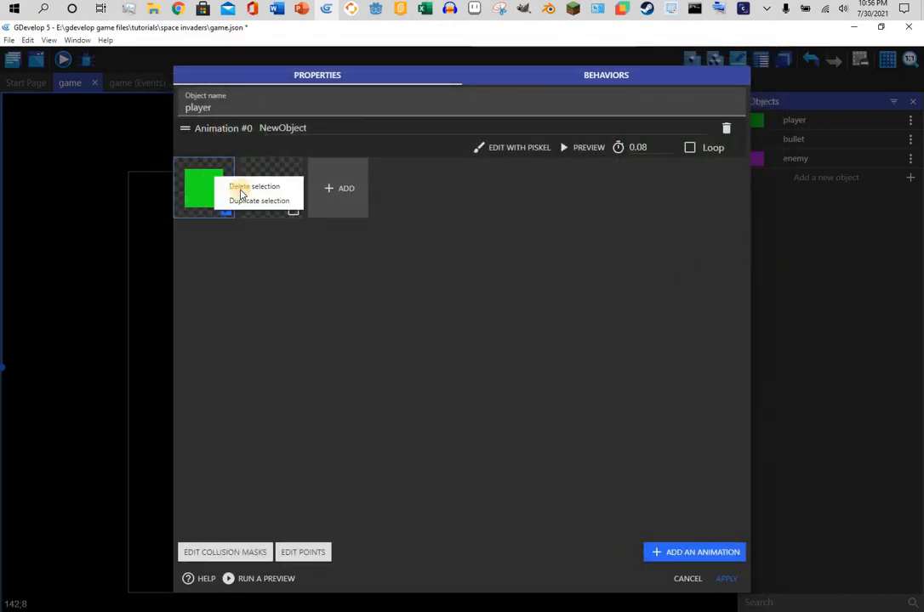
left_click(235, 187)
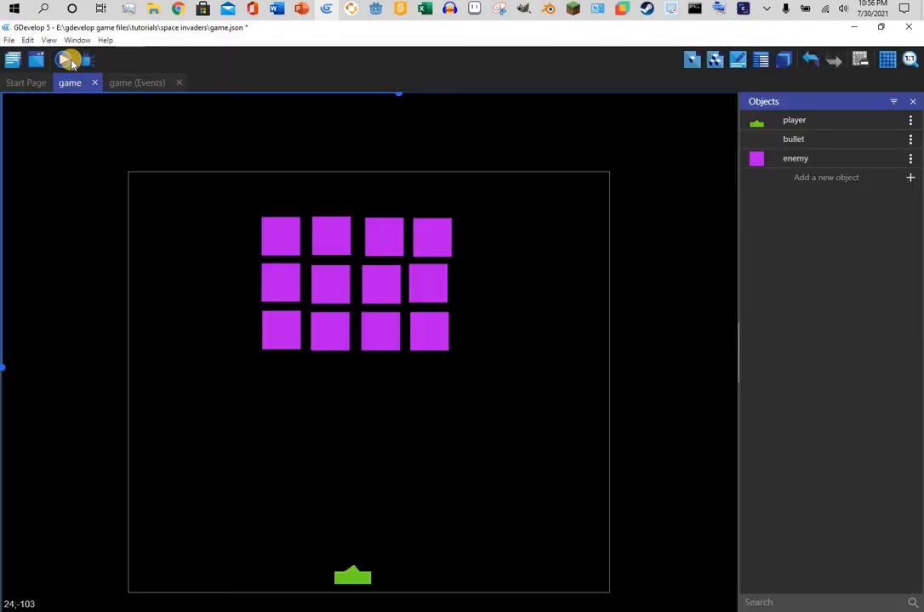
Preview the game with the new ship sprite, moving the player right and left while firing bullets at the enemies.
left_click(68, 60)
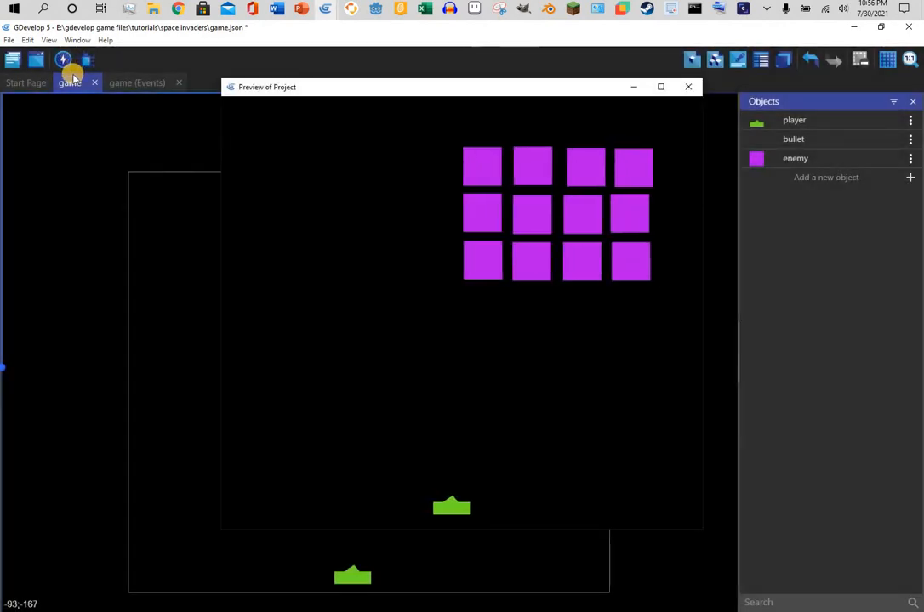
key("Right")
key("space")
key("Left")
key("space")
key("space")
key("space")
key("space")
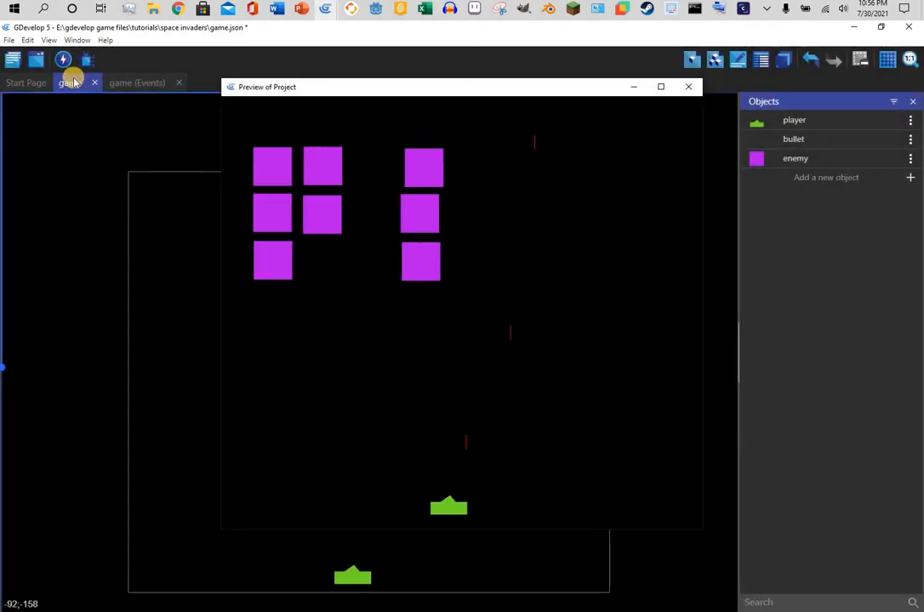
Test moving the player in the running preview and close the preview window.
key("Left")
key("Right")
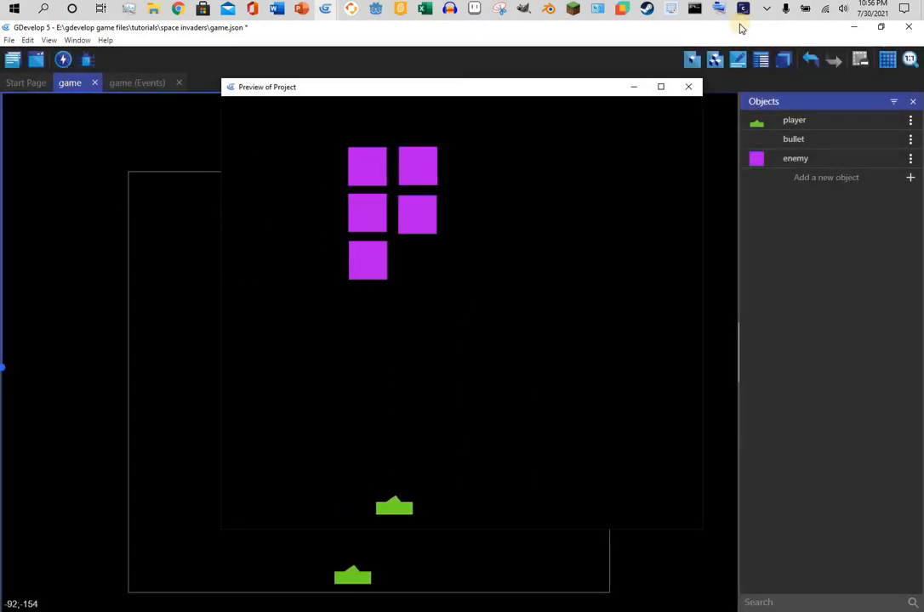
left_click(688, 86)
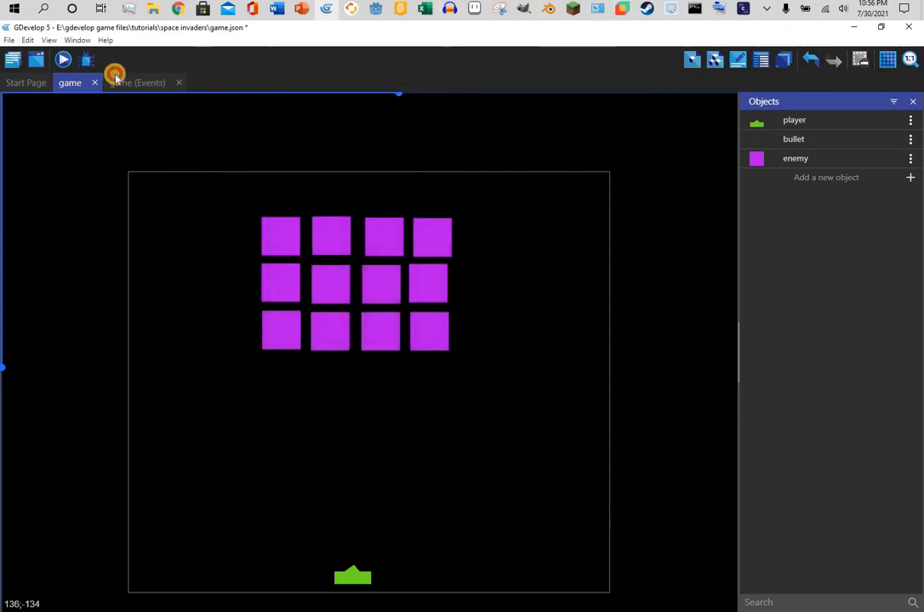
Add a Delete the object action for bullet to the bullet–enemy collision event.
left_click(123, 83)
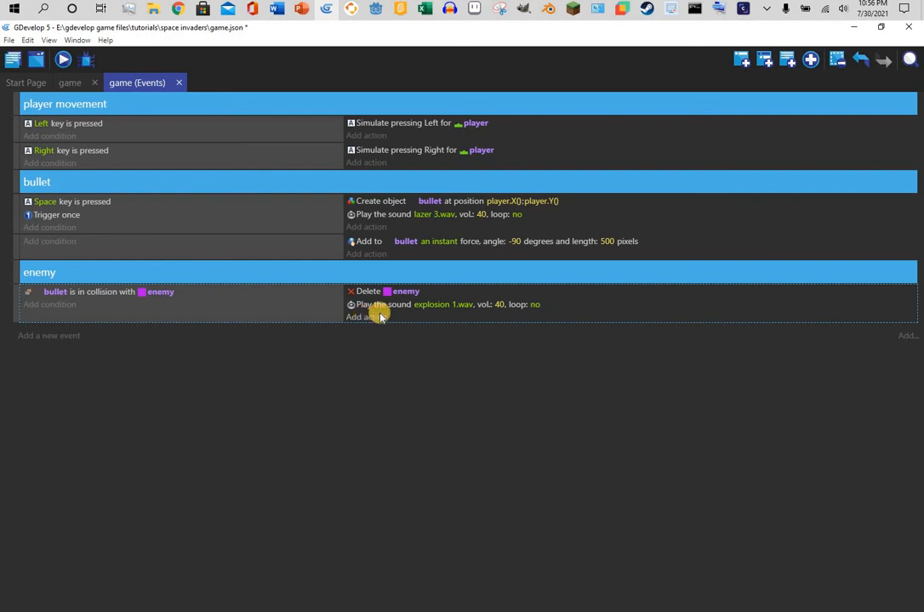
left_click(380, 316)
left_click(310, 264)
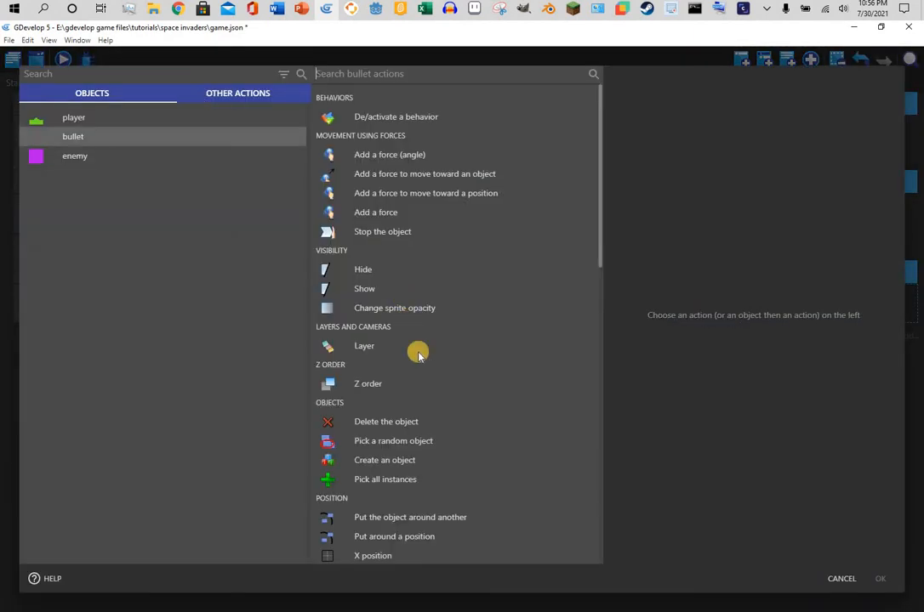
left_click(457, 422)
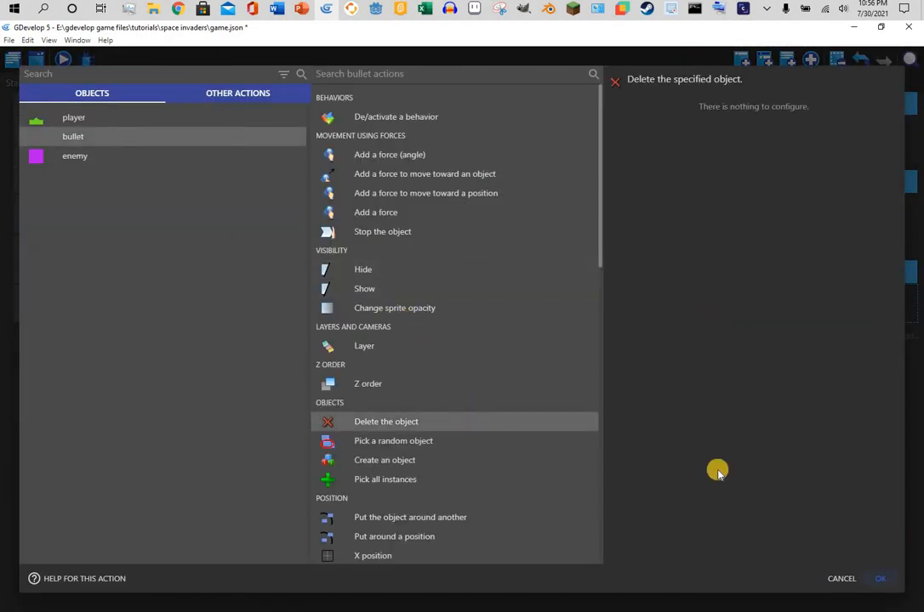
key("Return")
Run a preview of the scene and shoot the enemies to test that bullets are deleted on collision.
left_click(62, 61)
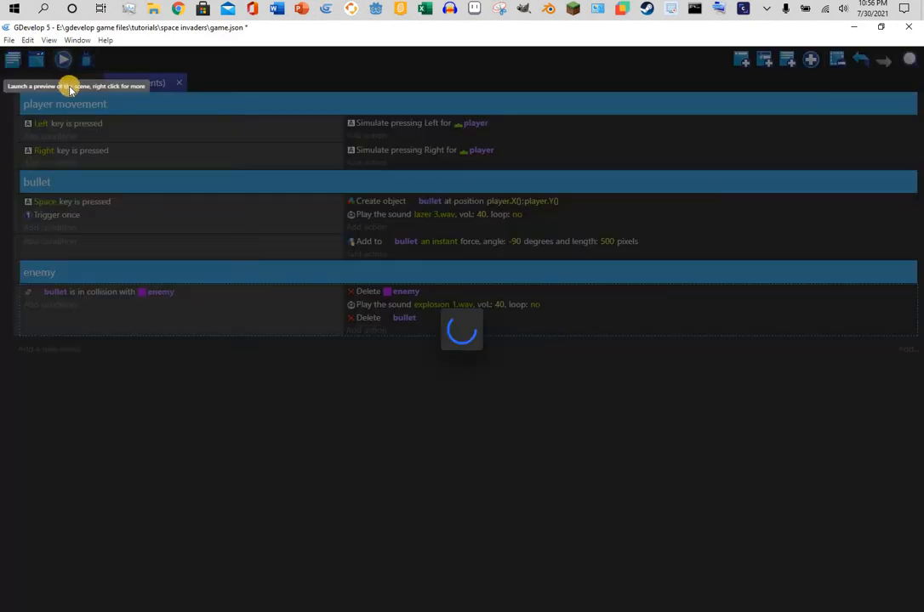
key("Right")
key("space")
key("space")
key("Right")
key("space")
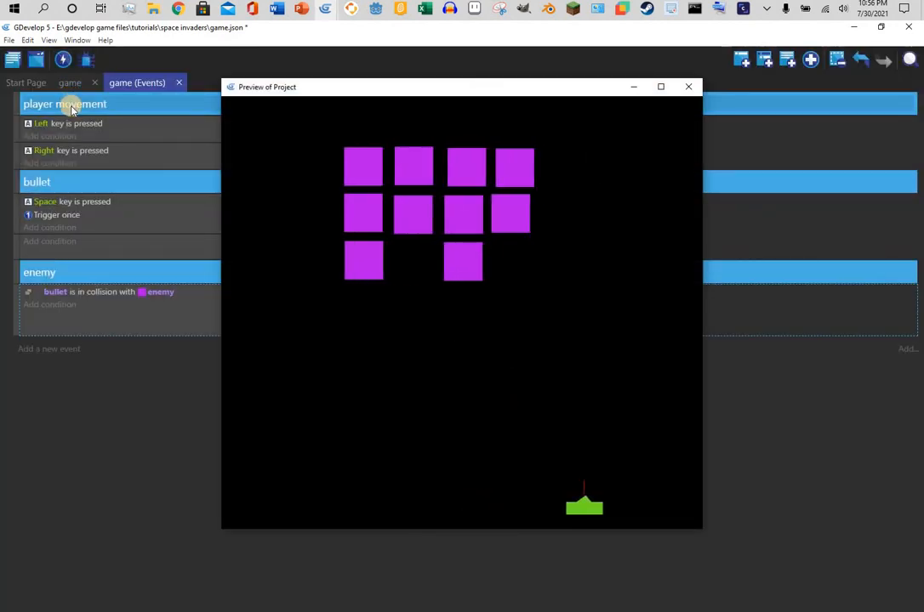
key("Left")
key("space")
key("Left")
key("space")
key("space")
key("space")
key("space")
key("space")
key("space")
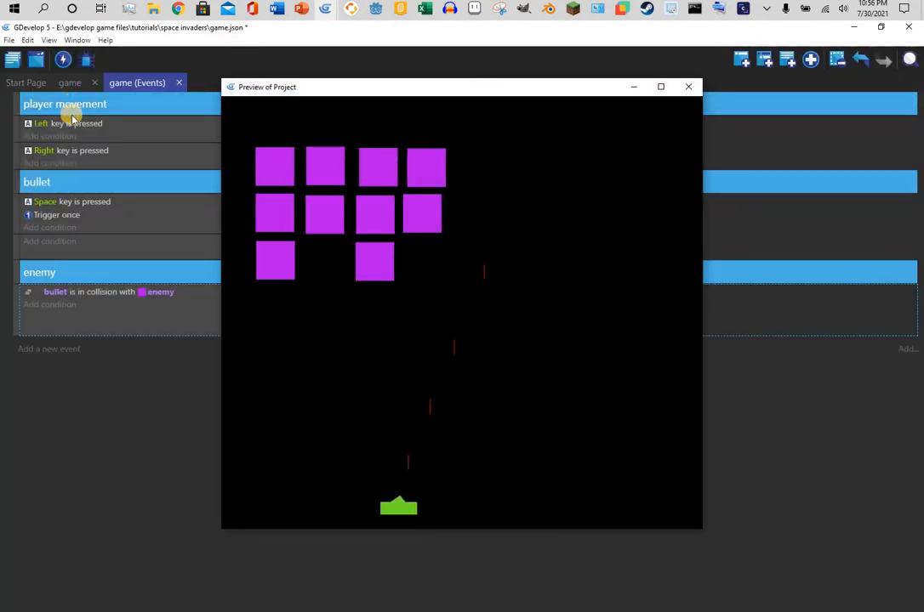
key("Right")
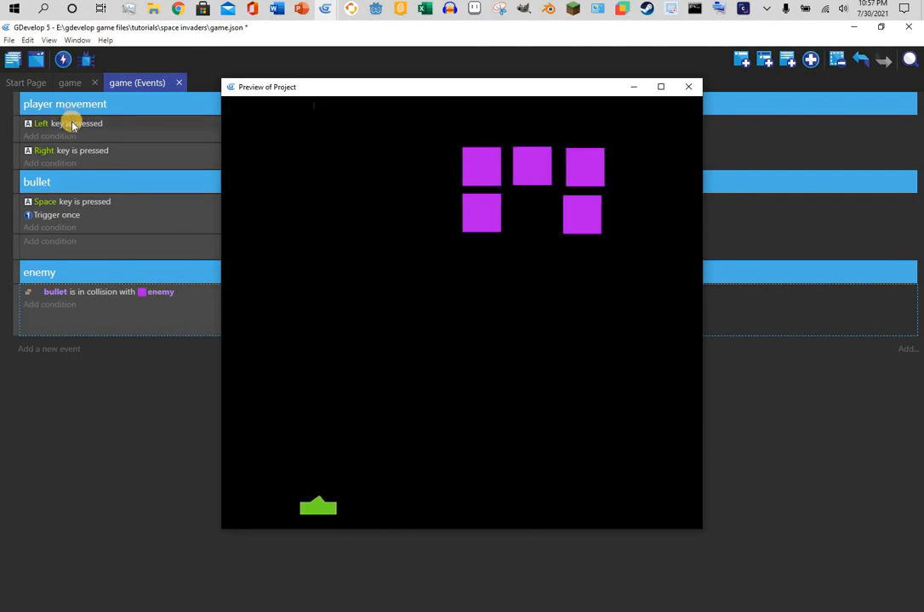
key("space")
key("space")
key("space")
key("space")
key("Right")
key("space")
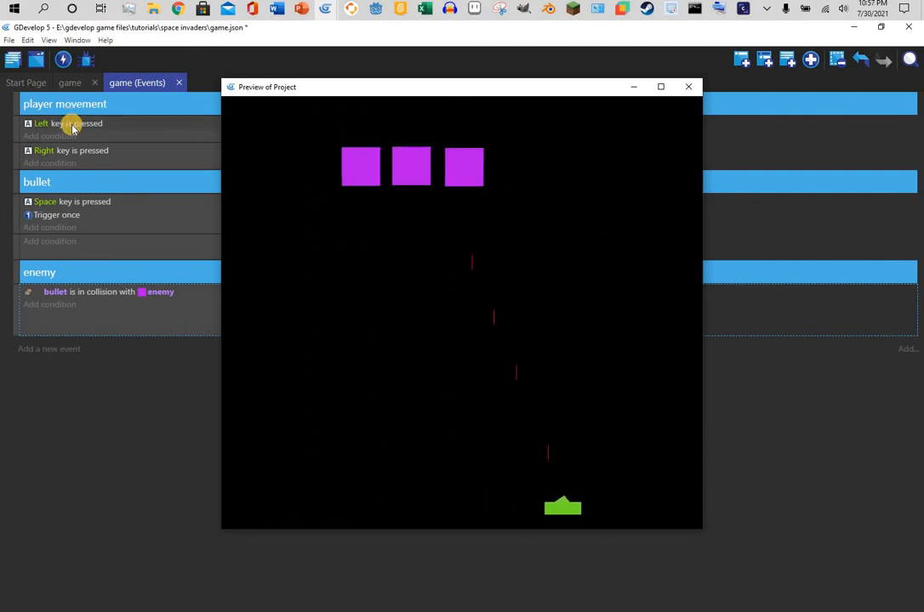
key("space")
key("Left")
key("Left")
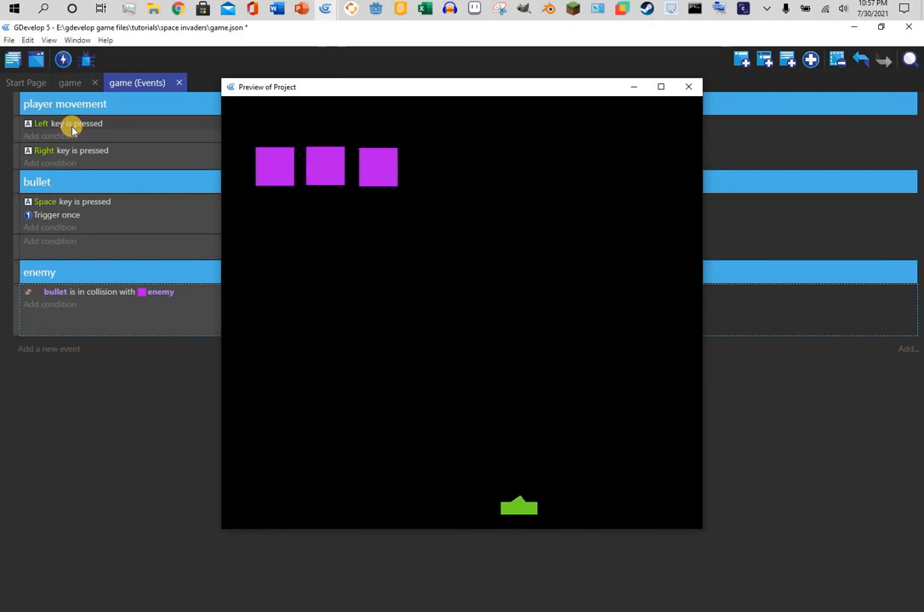
key("space")
key("space")
key("space")
key("space")
key("space")
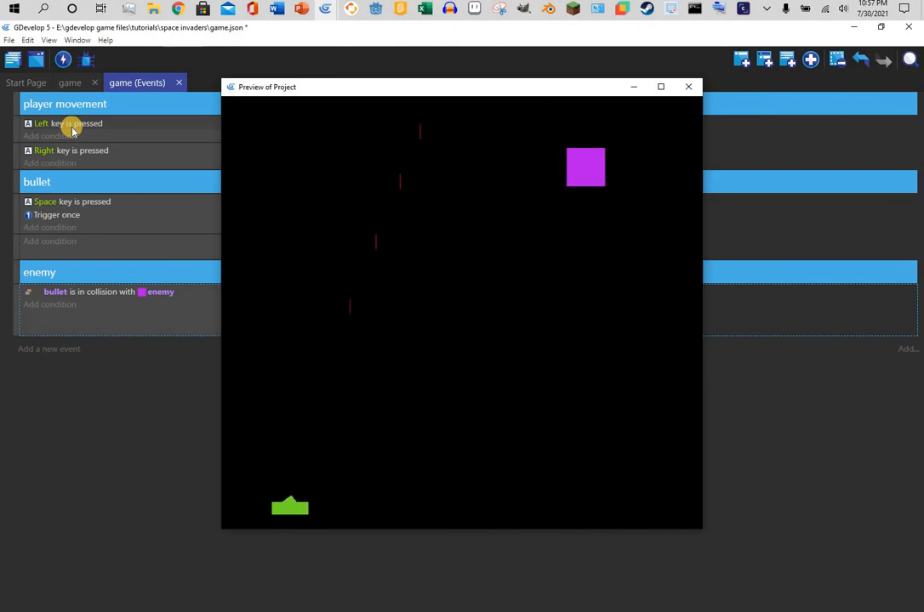
key("Right")
key("space")
key("space")
key("Right")
key("space")
key("space")
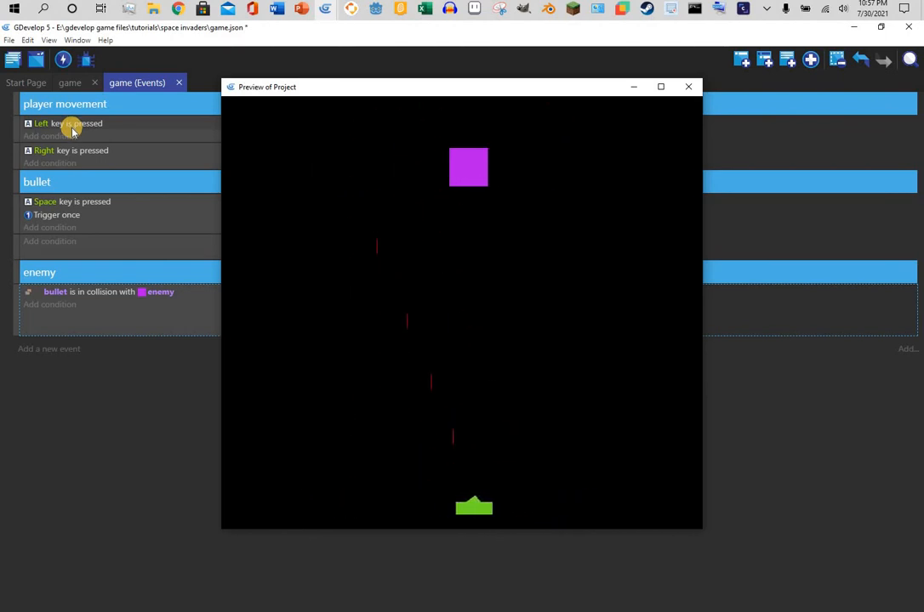
key("space")
key("space")
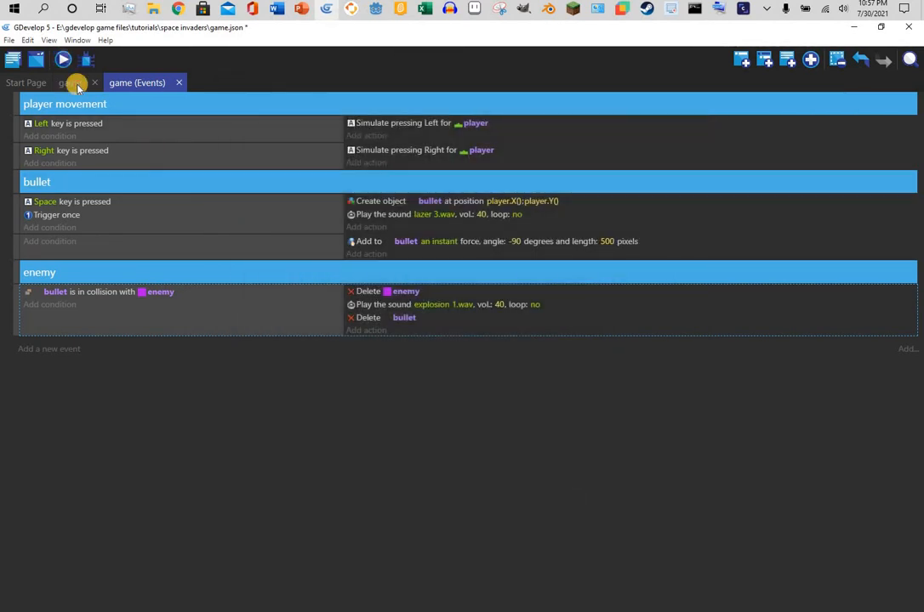
Open the player object's collision mask editor from the game scene and switch to a custom collision mask.
left_click(74, 84)
left_click(141, 83)
left_click(68, 82)
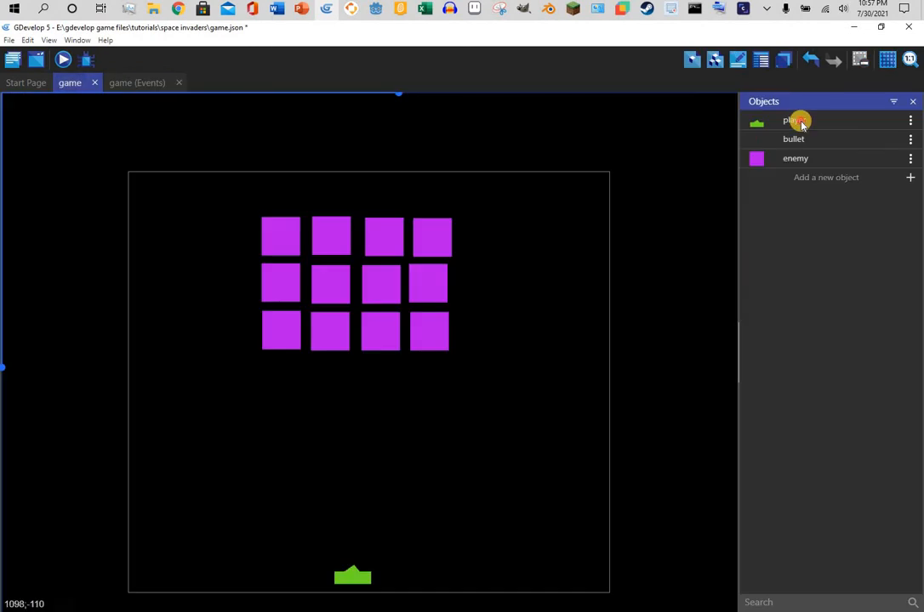
double_click(799, 121)
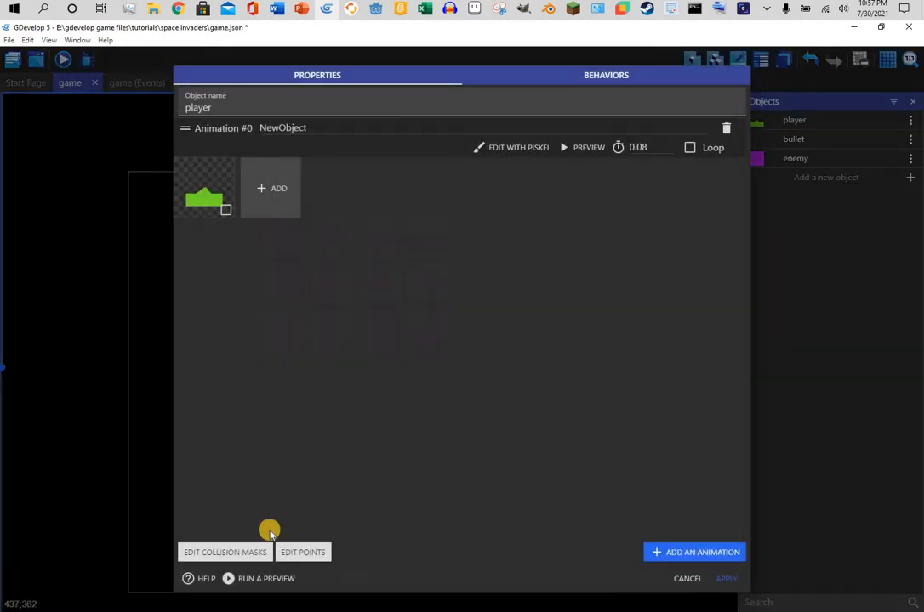
left_click(239, 553)
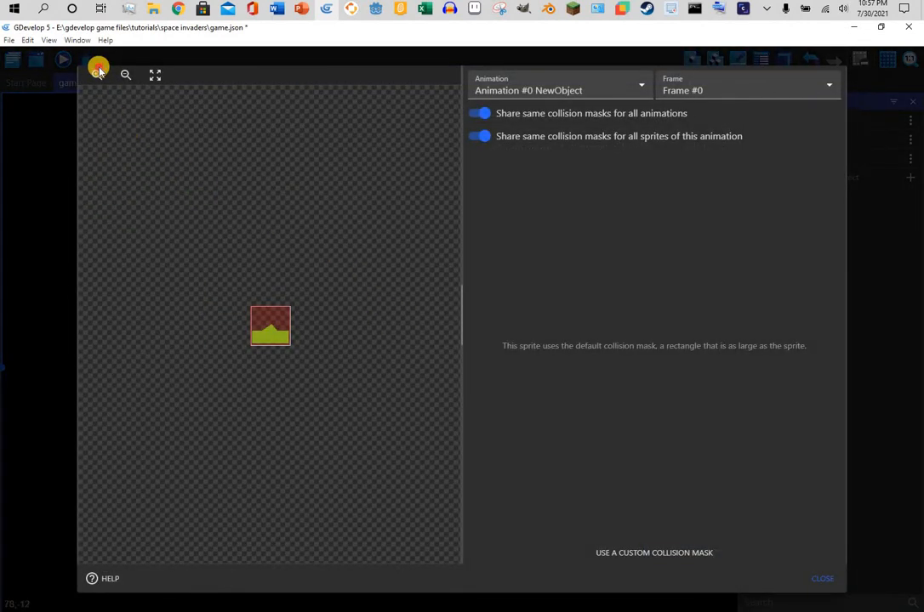
left_click(98, 72)
left_click(98, 71)
left_click(98, 72)
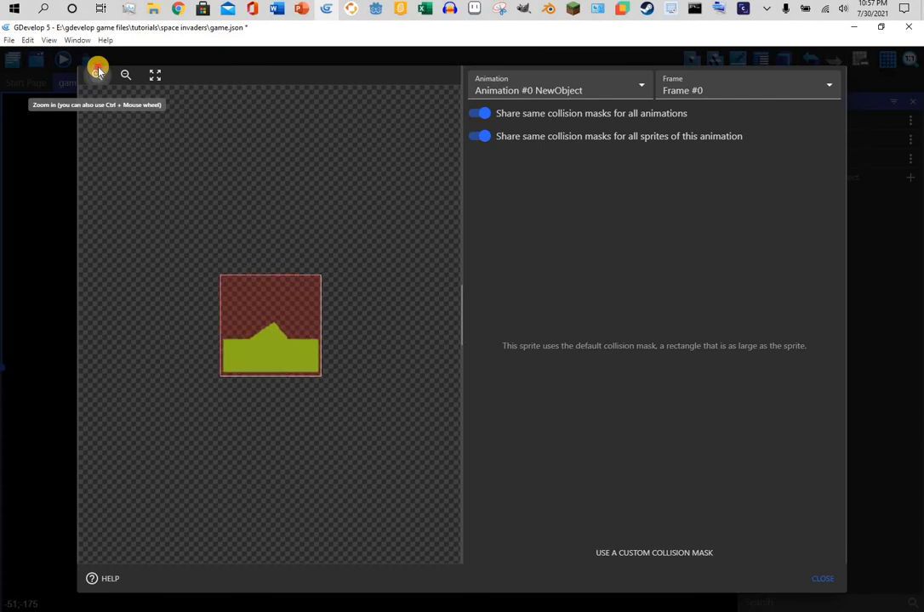
left_click(98, 72)
left_click(687, 554)
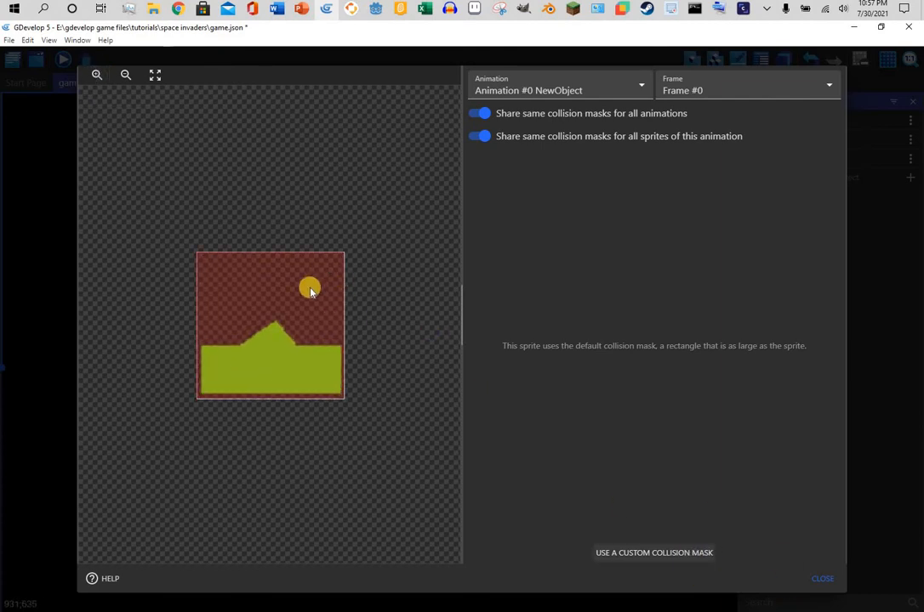
Fit the mask's vertices around the green ship at about (0, 27), (63, 31), (64, 64) and the lower-left sprite corner, and apply the changes.
left_click_drag(349, 406, 345, 406)
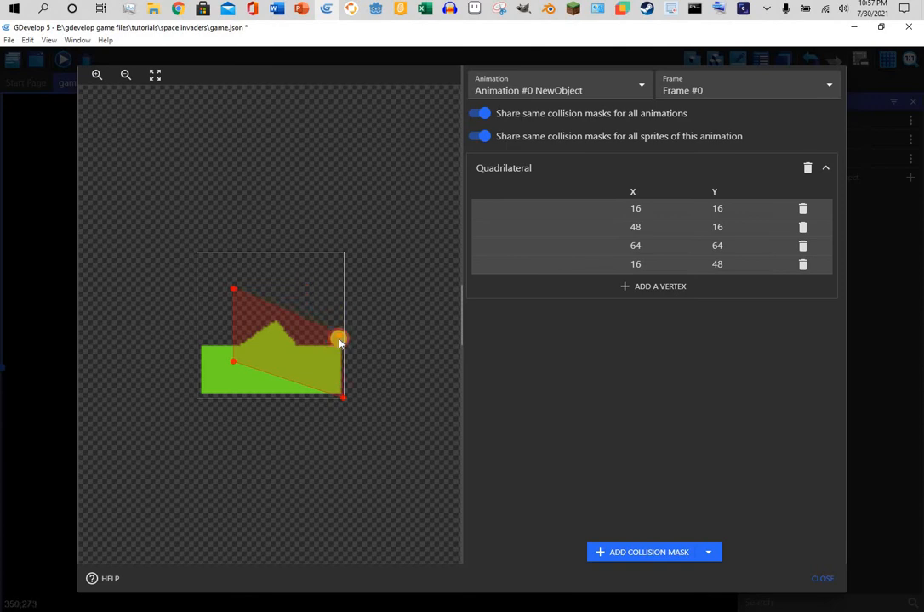
left_click_drag(339, 342, 341, 342)
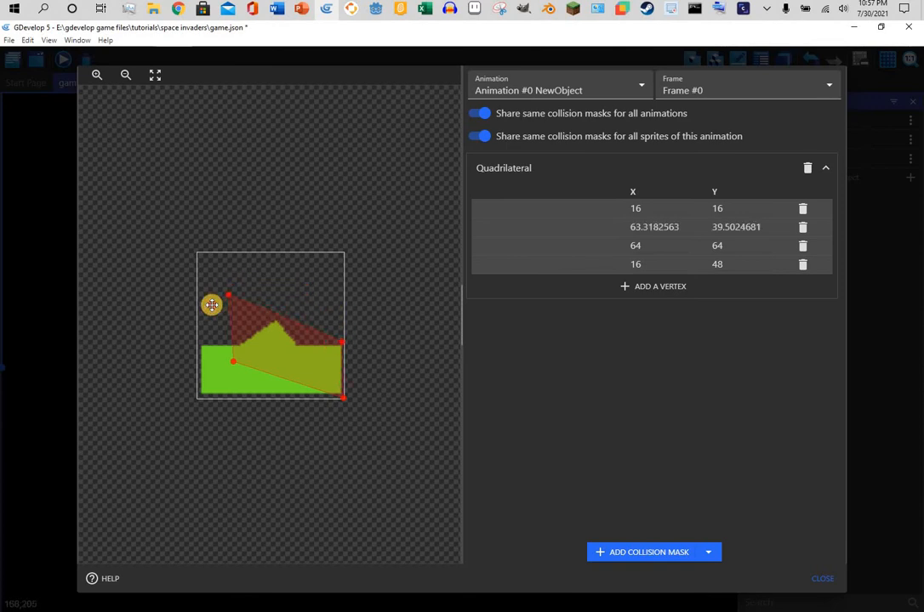
left_click_drag(244, 297, 226, 286)
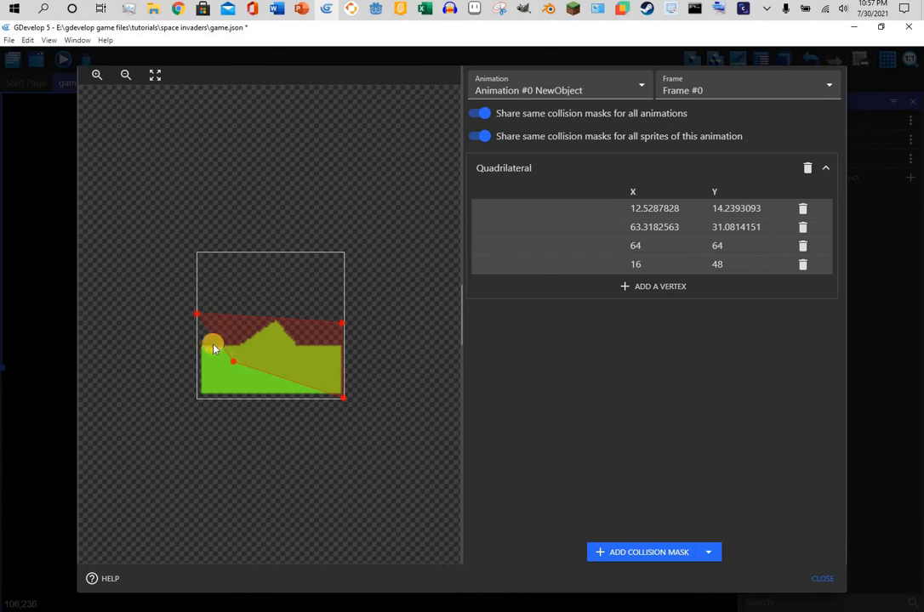
left_click_drag(233, 362, 201, 405)
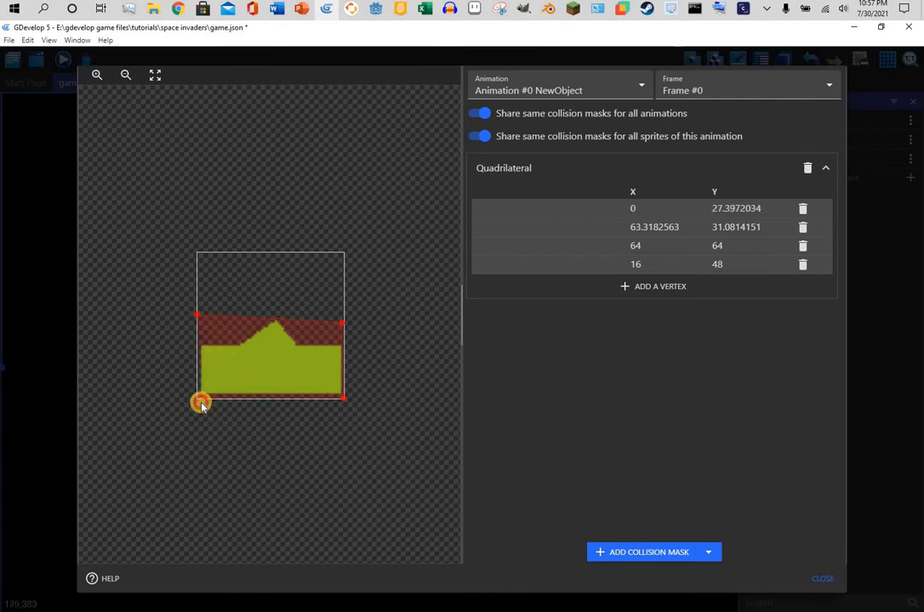
left_click(821, 578)
left_click(732, 580)
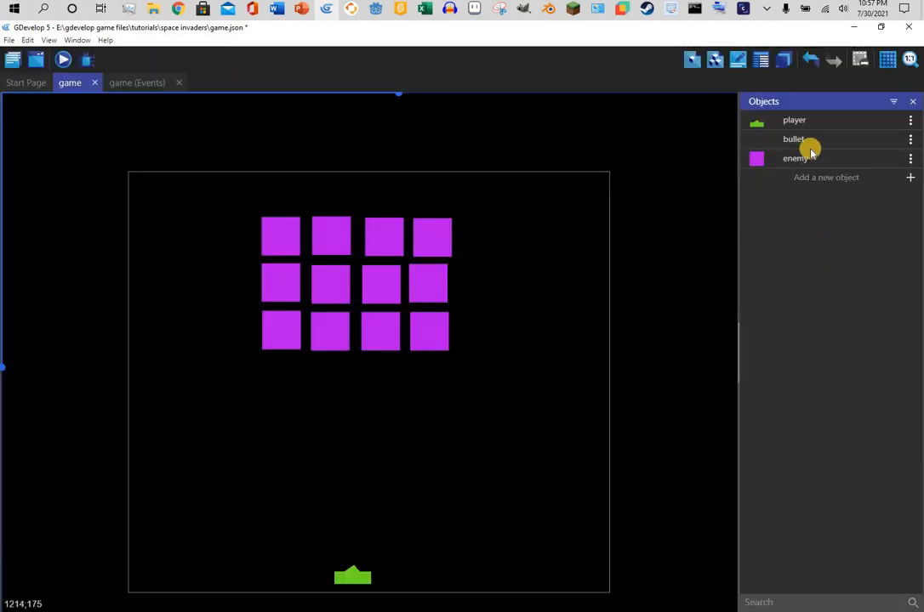
Check the bullet object's sprite properties and close them.
left_click(809, 151)
double_click(810, 146)
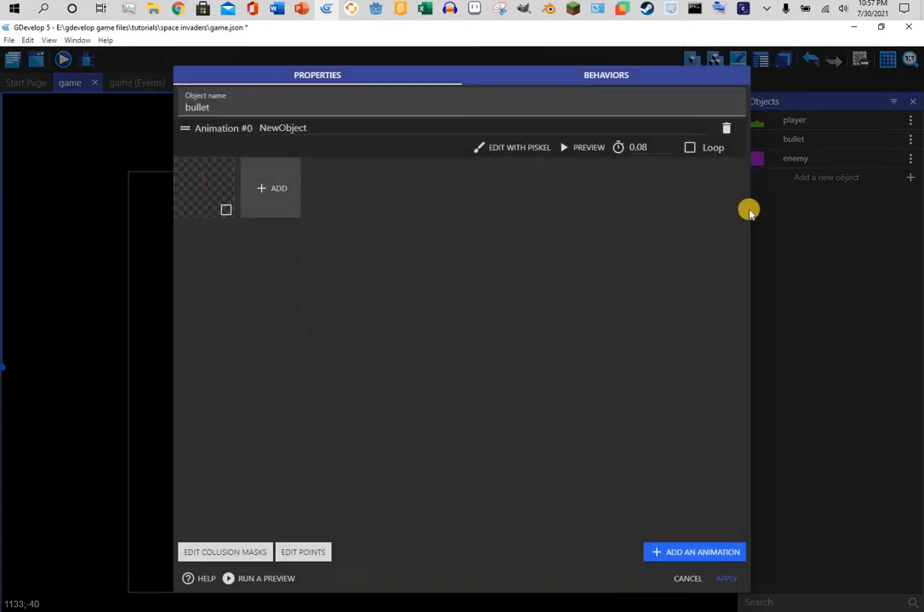
left_click(725, 578)
Open the enemy's sprite animation in the Piskel pixel editor and add a second, empty frame.
double_click(791, 157)
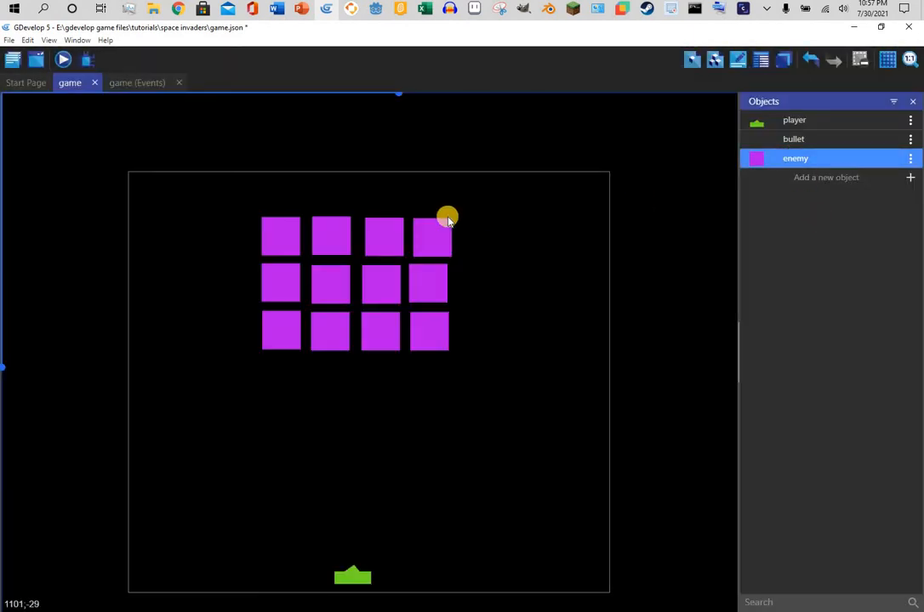
left_click(493, 142)
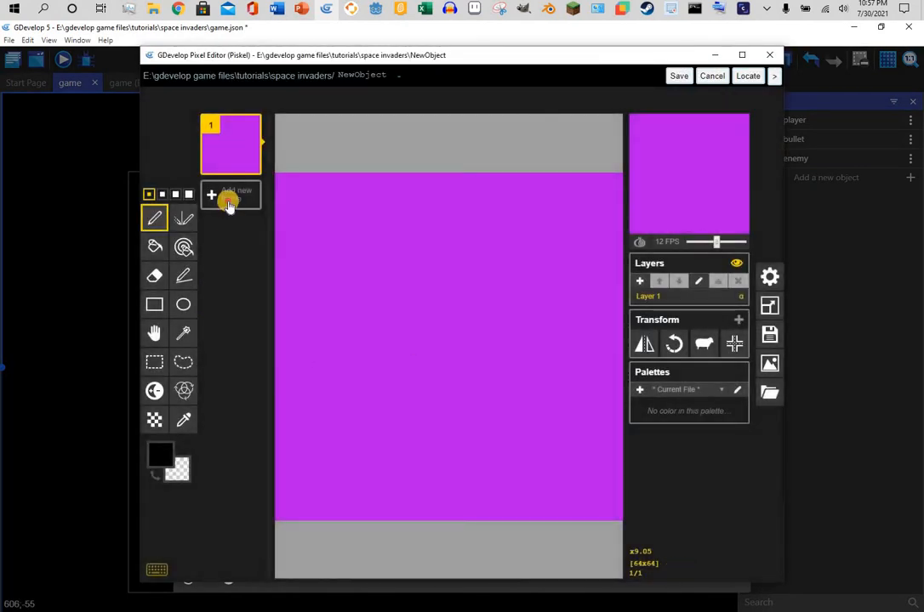
left_click(230, 198)
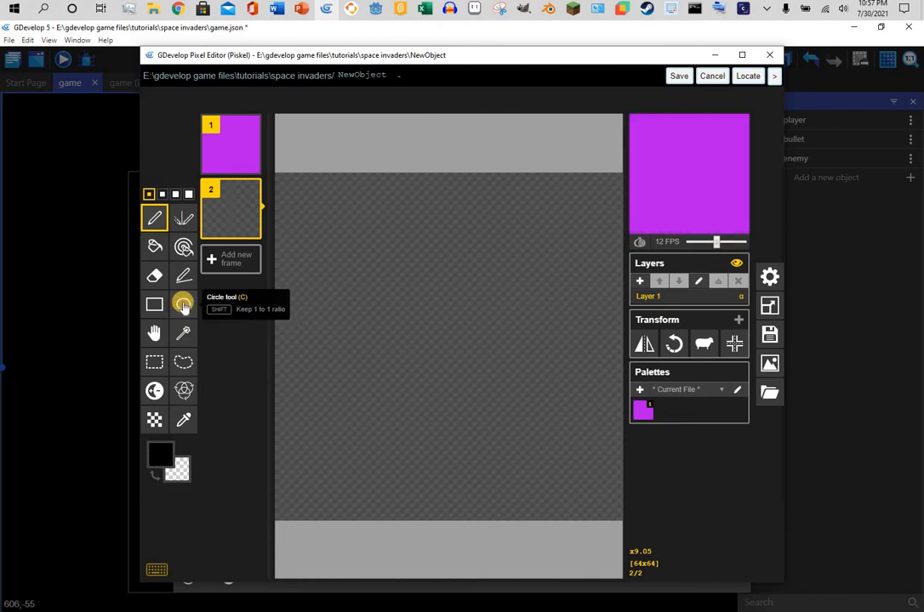
Draw a black rectangle about 12 by 25 pixels in the upper-left area of frame 2 and fill it black.
left_click(155, 305)
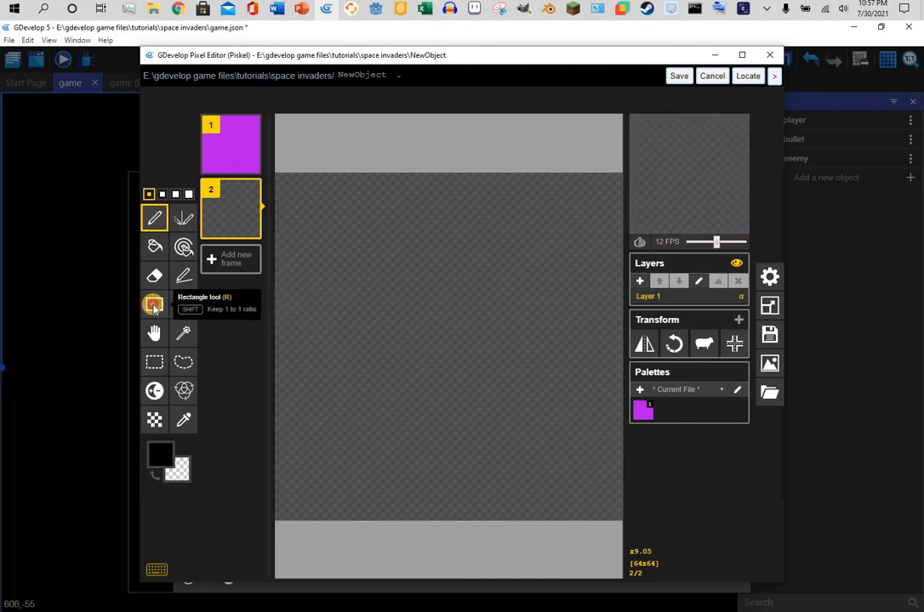
left_click(293, 196)
left_click_drag(331, 261, 355, 335)
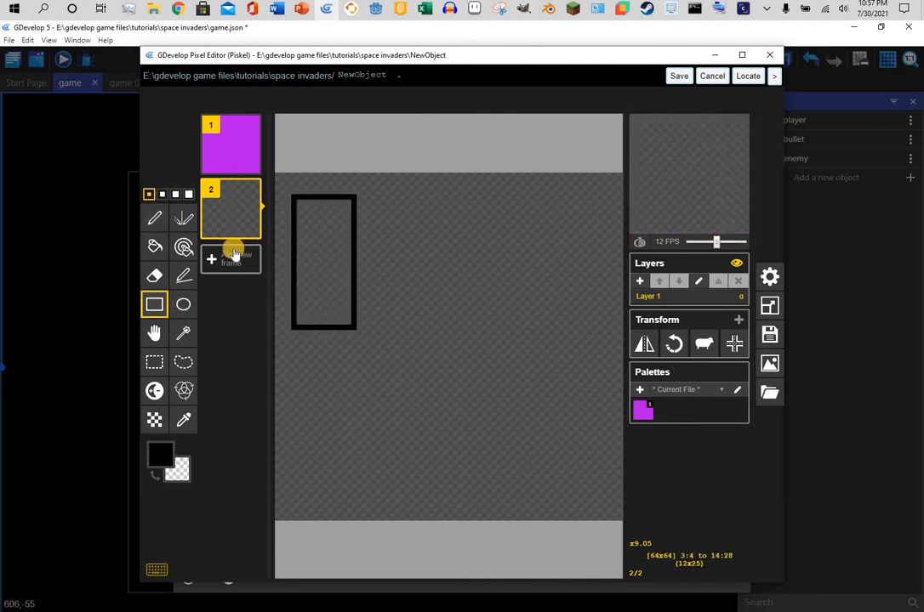
left_click(154, 219)
left_click(156, 246)
left_click(323, 242)
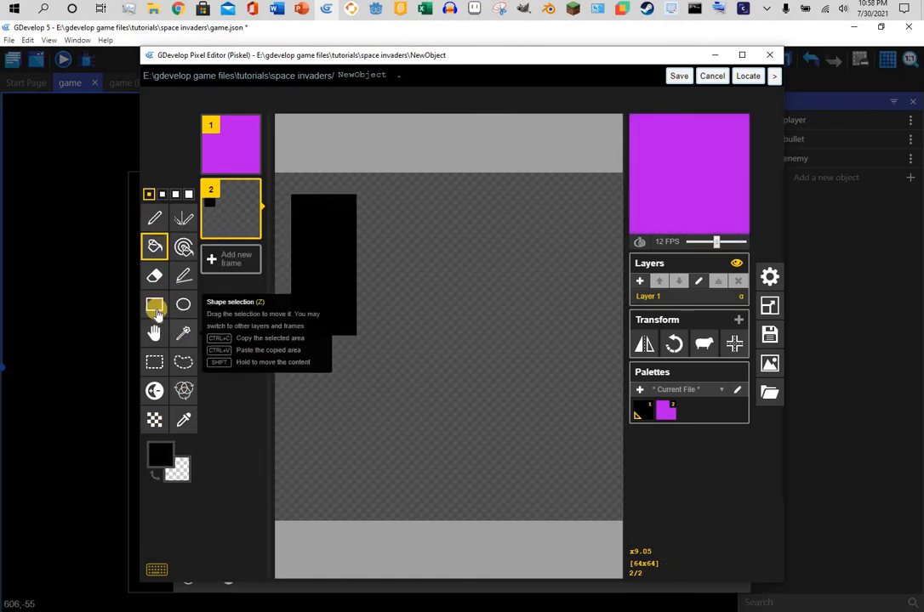
Draw a second black rectangle about 14 by 24 pixels in the upper-right area of frame 2 and fill it black.
key("r")
left_click_drag(480, 209, 550, 330)
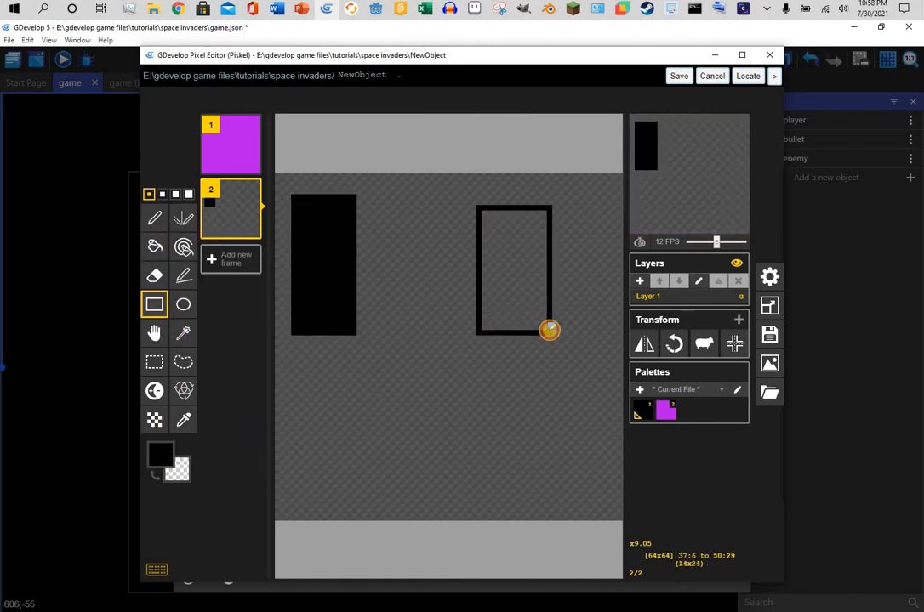
left_click(155, 246)
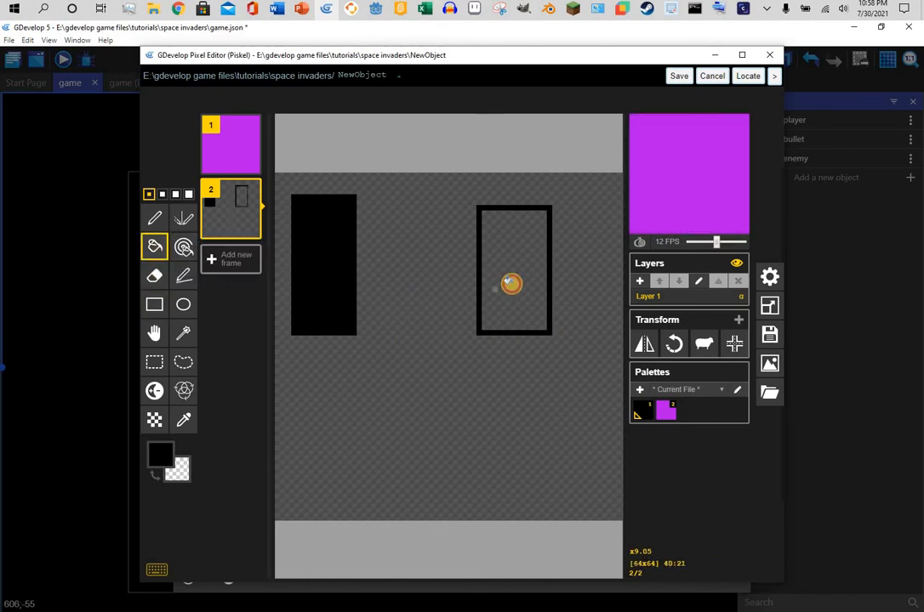
left_click(506, 284)
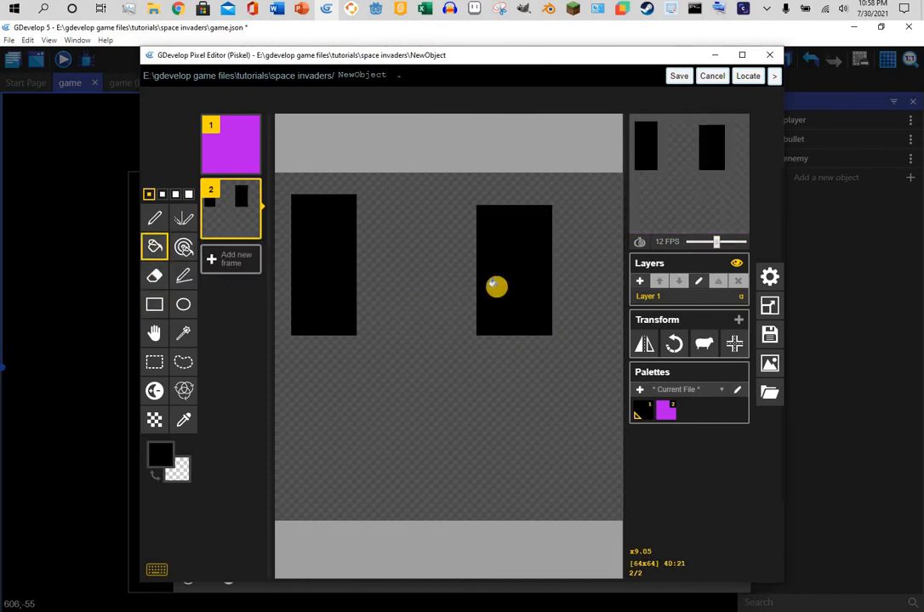
Draw a wide black rectangle about 50 by 16 pixels in the lower part of frame 2 and fill it black.
left_click(154, 303)
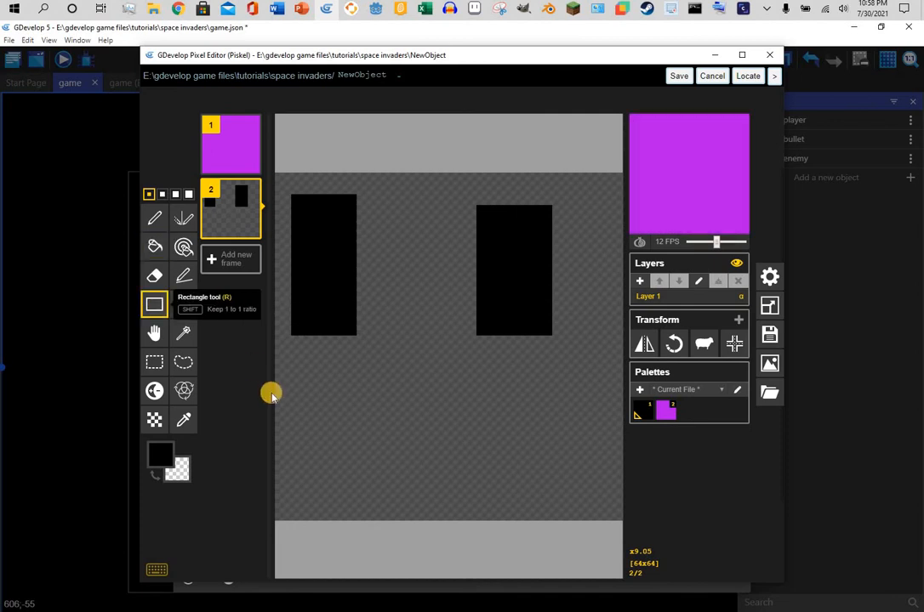
mouse_move(297, 402)
left_mouse_down()
mouse_move(406, 466)
mouse_move(566, 485)
left_mouse_up()
left_click(155, 248)
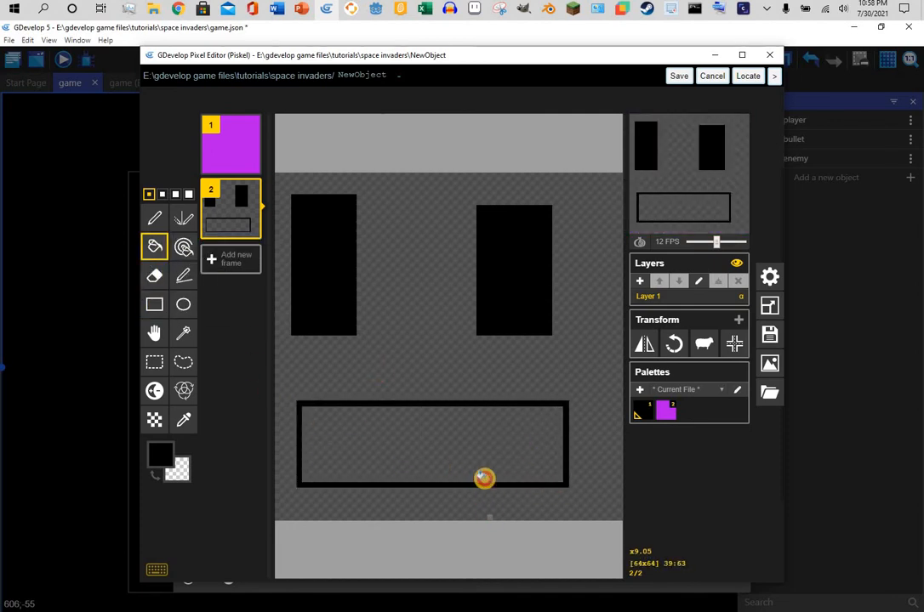
left_click(485, 478)
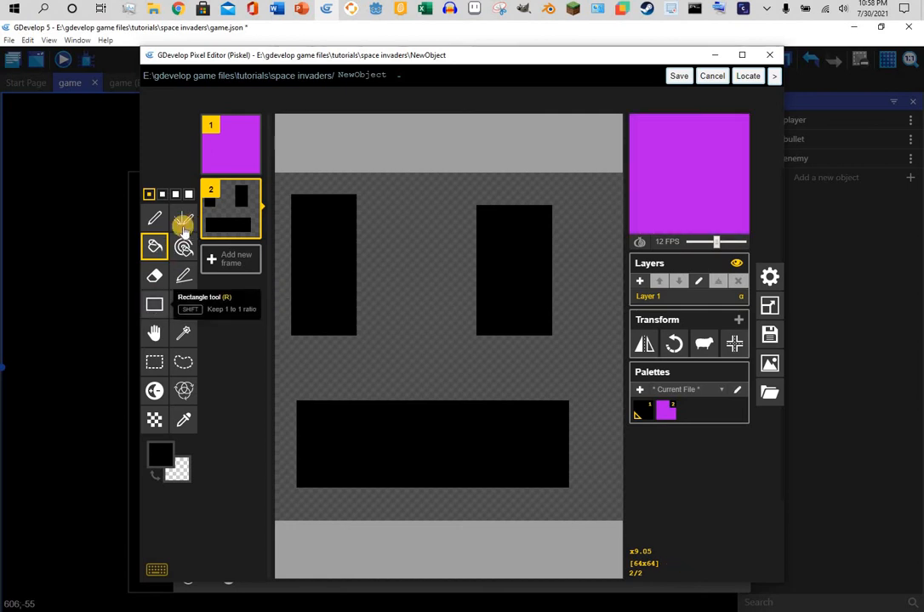
Fill the empty background of frame 2 with light blue around the black shapes and save the sprite.
left_click(160, 455)
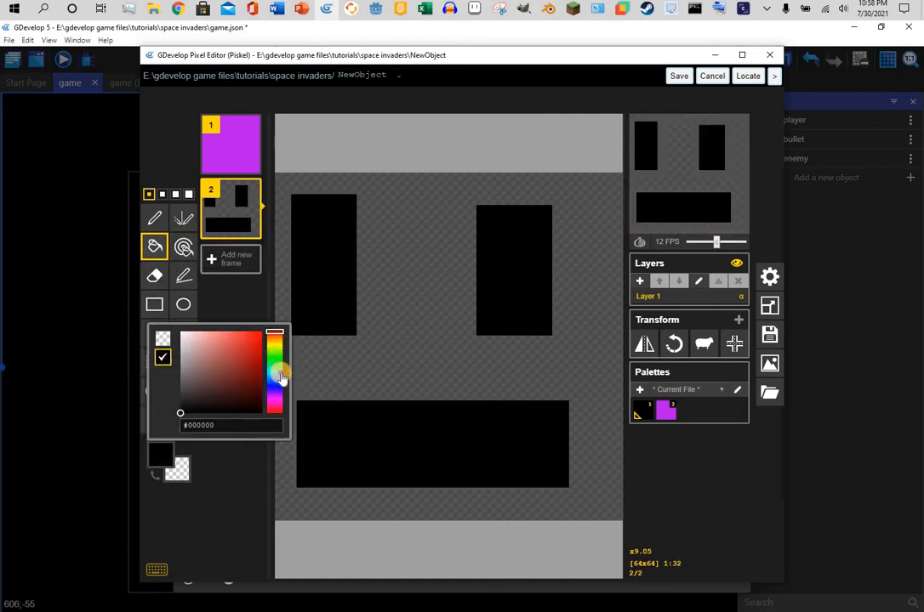
left_click(274, 373)
left_click(258, 338)
left_click(434, 212)
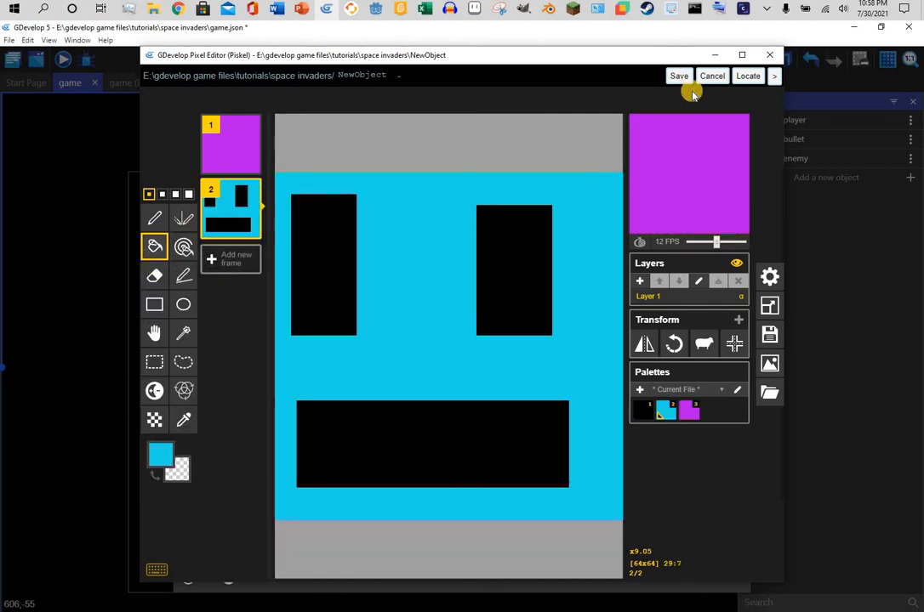
left_click(678, 75)
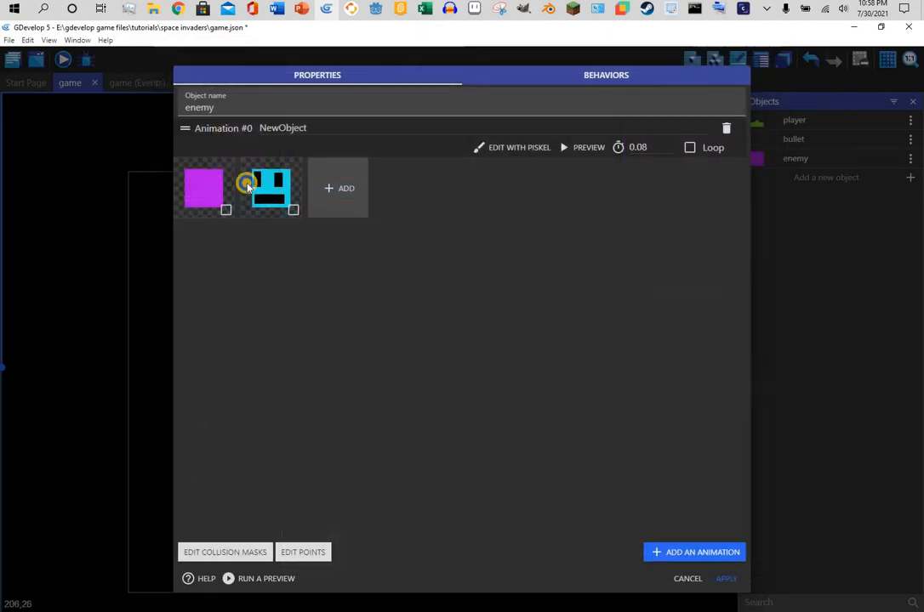
Delete the plain purple frame from the enemy's animation and apply the object changes.
right_click(212, 186)
left_click(251, 192)
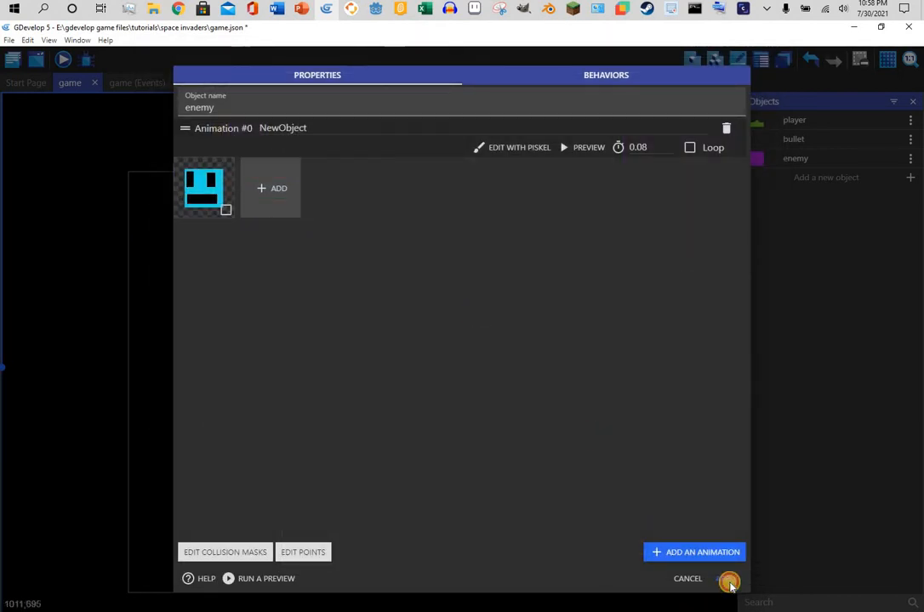
left_click(728, 581)
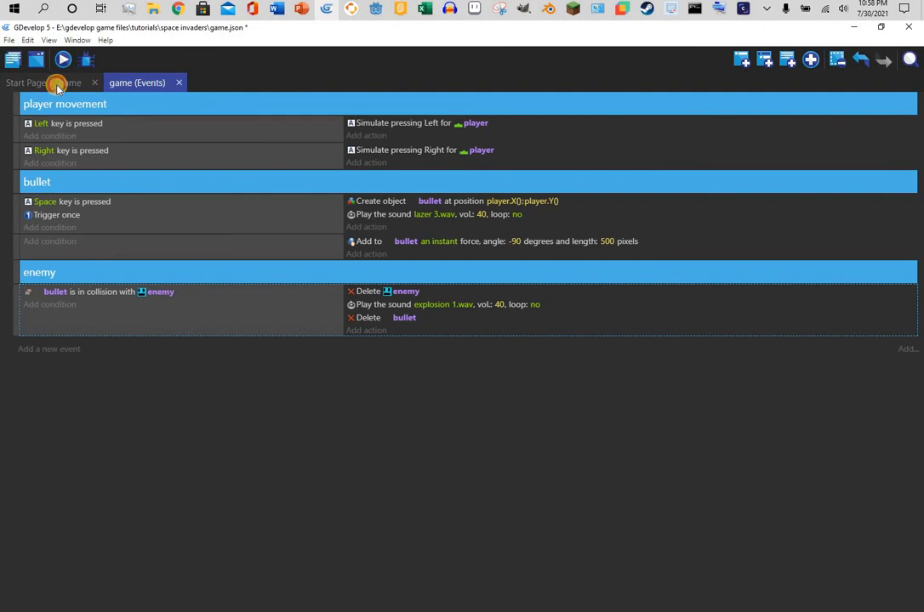
Preview the game from the scene, move the player sideways while shooting all the enemies, and close the preview.
left_click(57, 86)
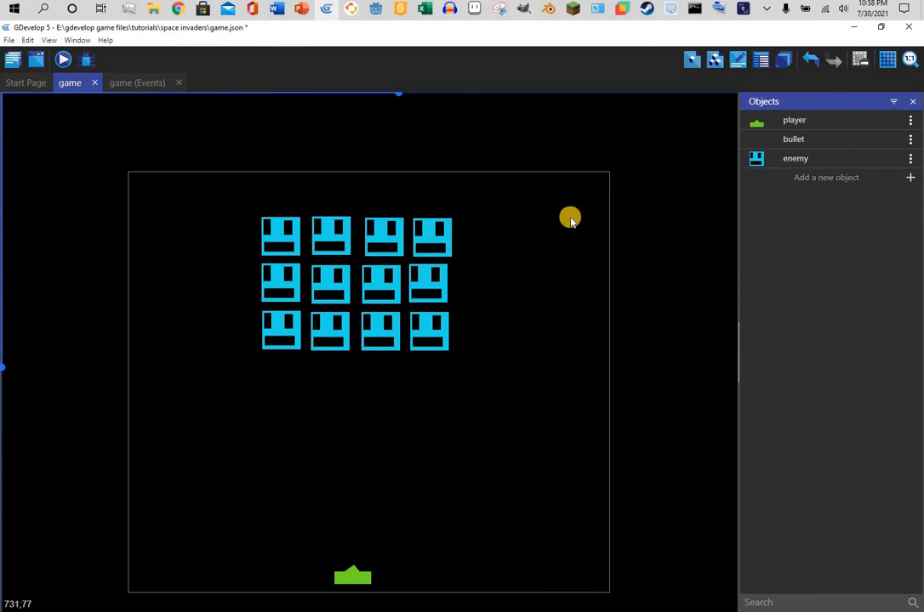
left_click(65, 60)
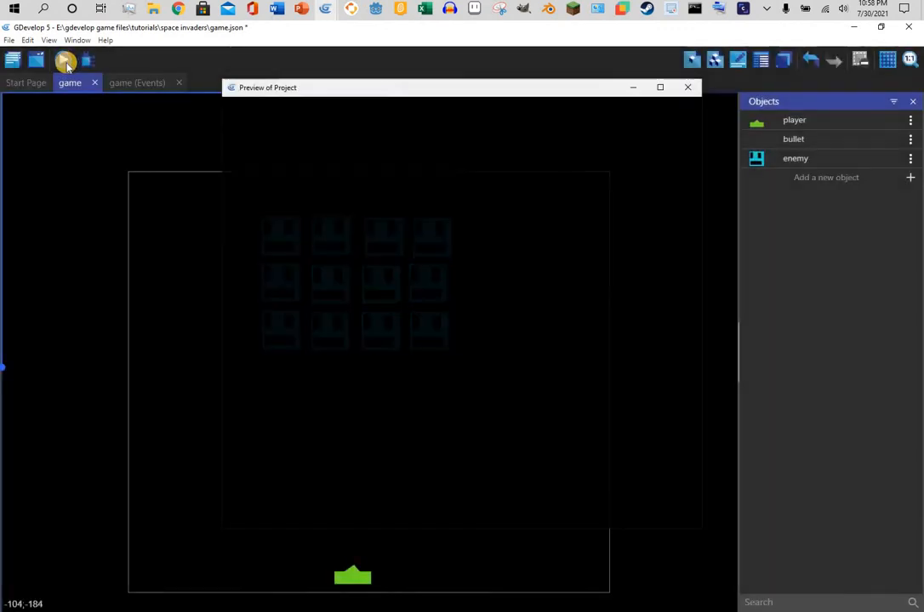
key("Right")
key("space")
key("space")
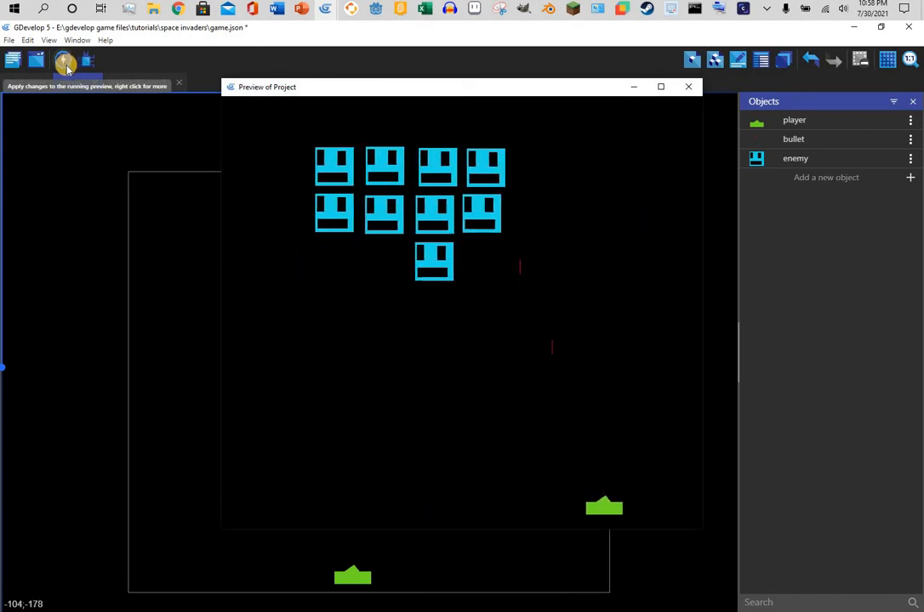
key("Left")
key("Left")
key("space")
key("space")
key("space")
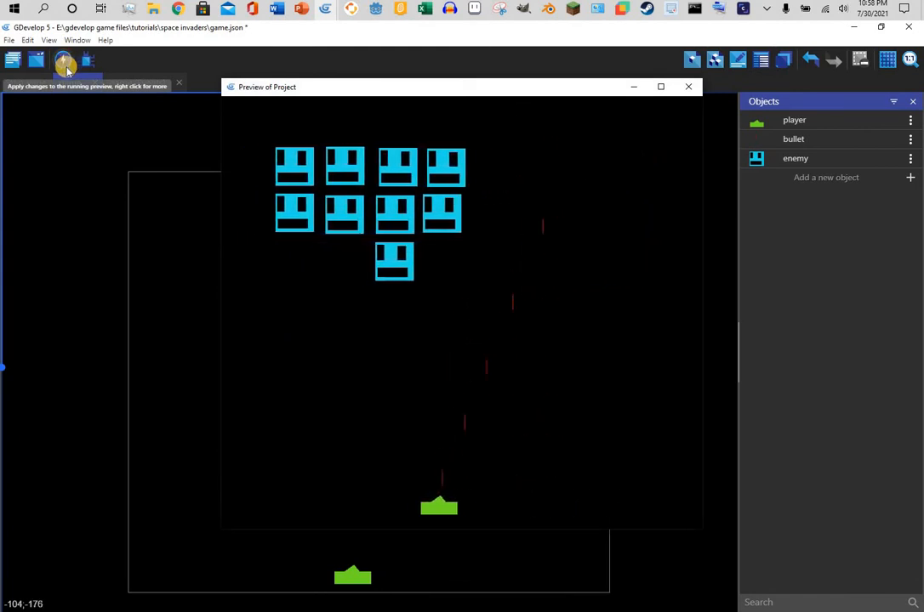
key("Right")
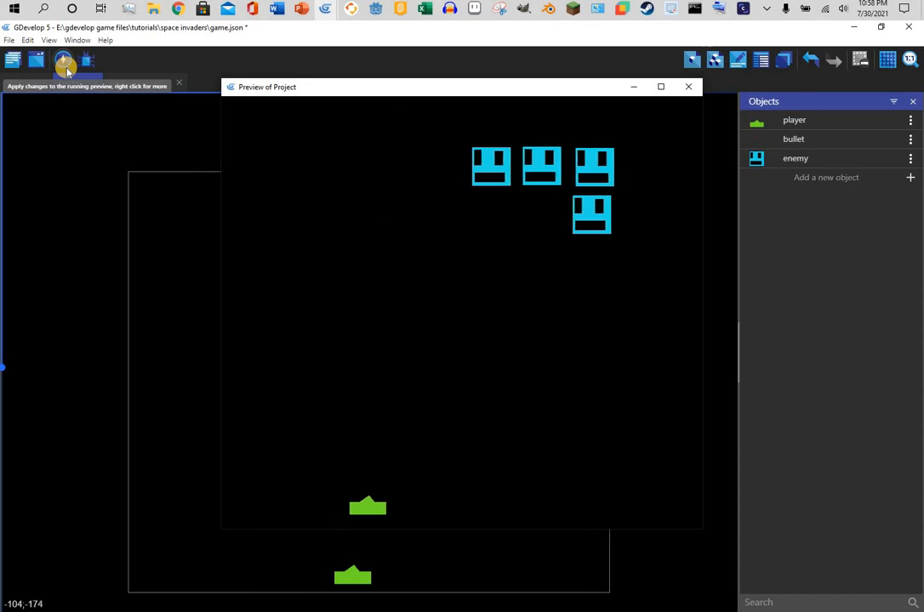
key("space")
key("space")
key("space")
key("space")
key("space")
key("Right")
key("space")
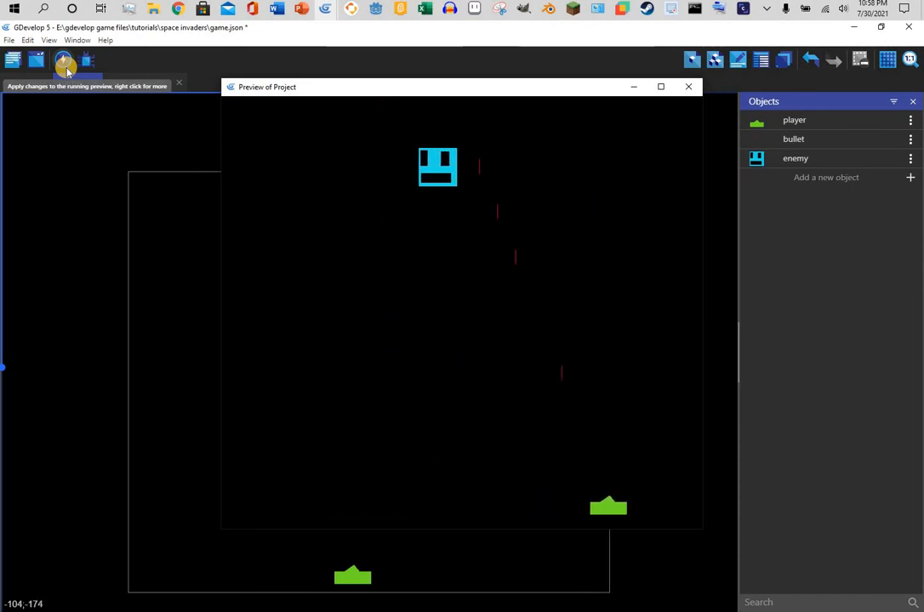
key("Left")
key("Left")
key("space")
key("space")
key("space")
key("space")
key("space")
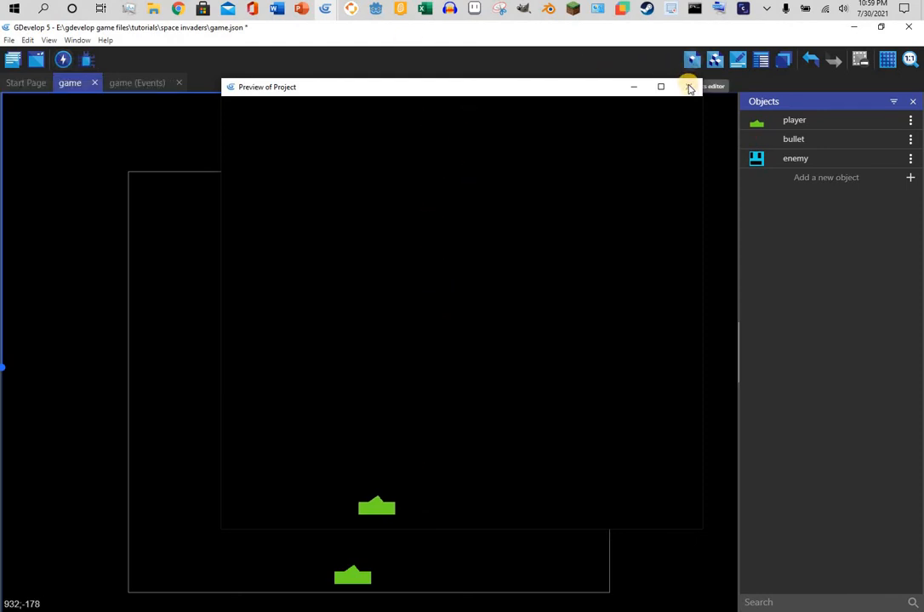
left_click(688, 86)
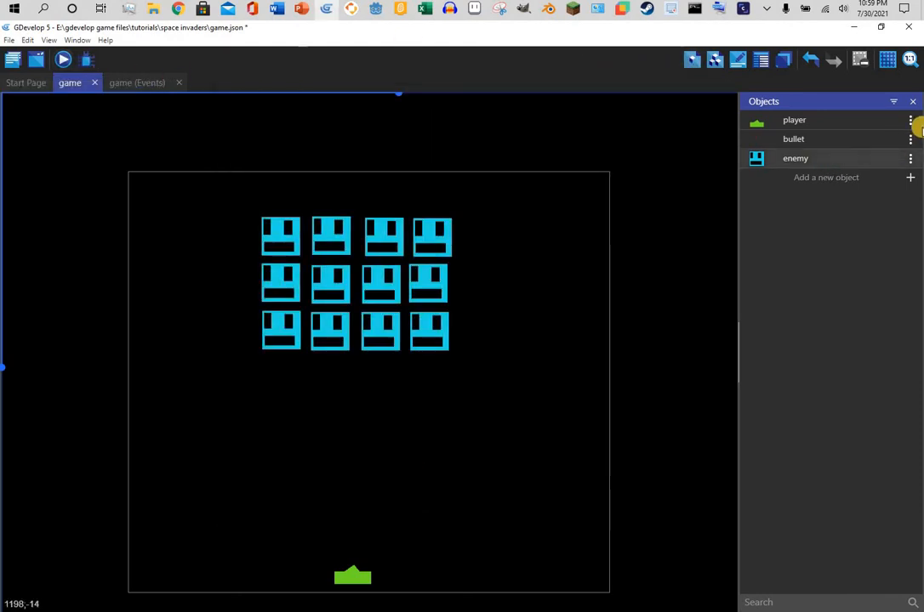
Duplicate the bullet object in the scene and return to the scene's events.
left_click(910, 139)
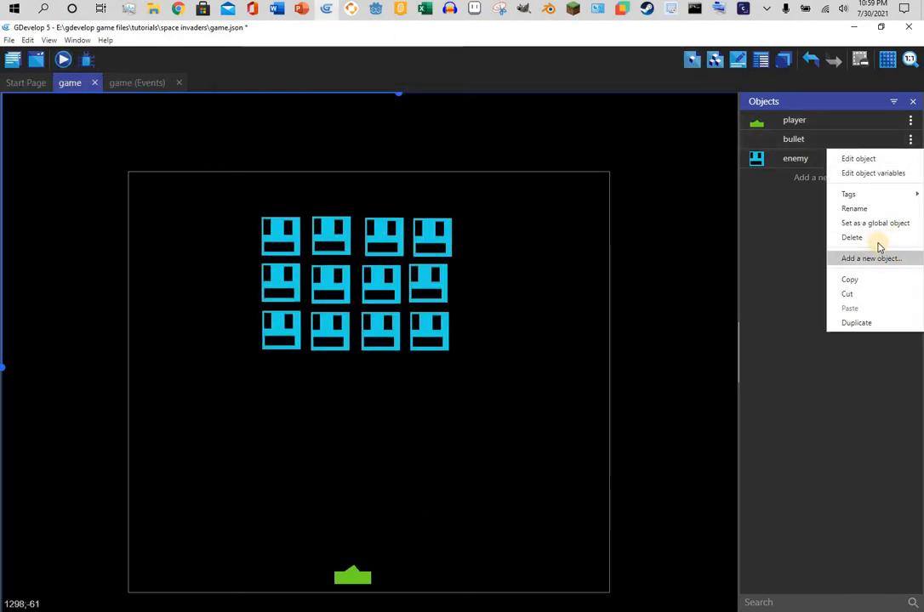
left_click(854, 323)
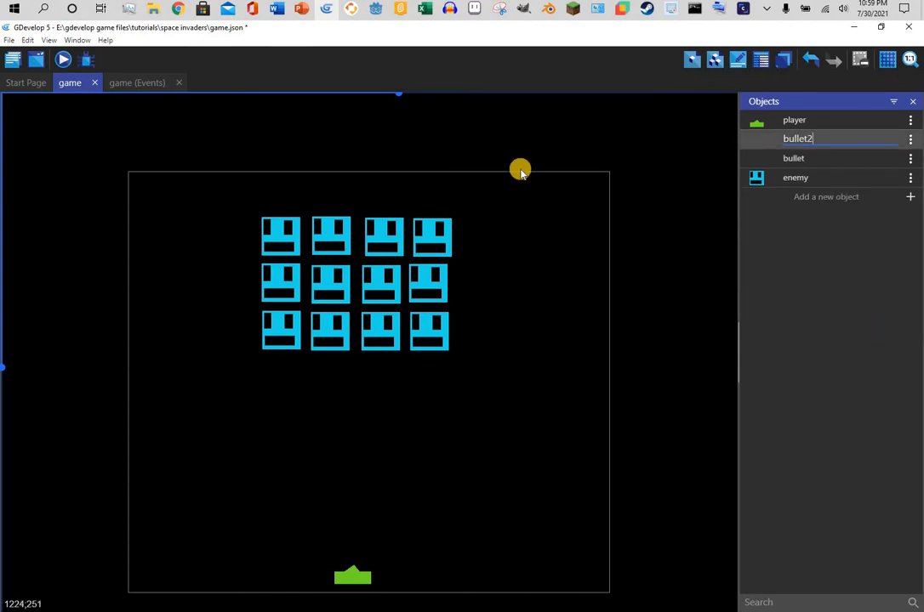
left_click(123, 85)
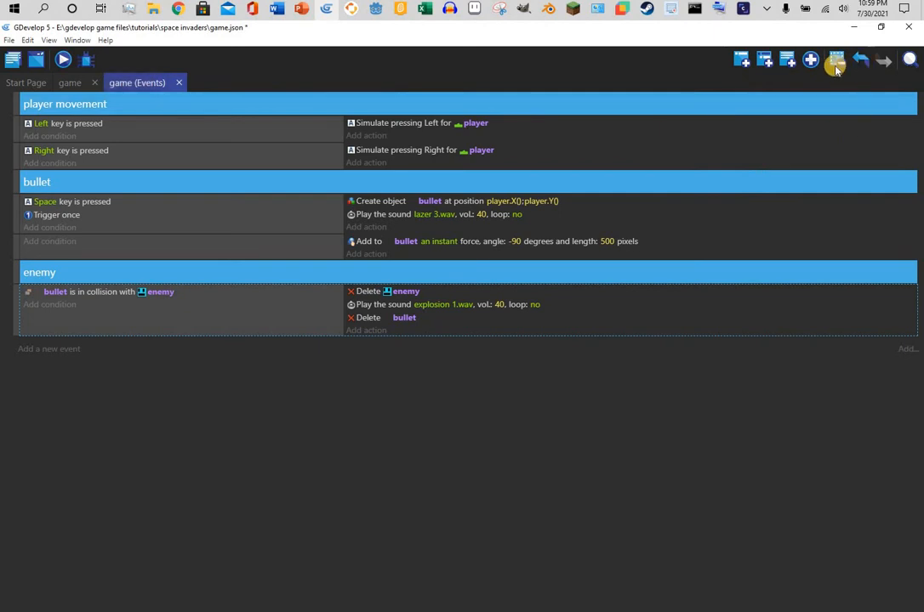
Add an event group named "enemy bullet" and place it below the bullet–enemy collision event.
left_click(809, 59)
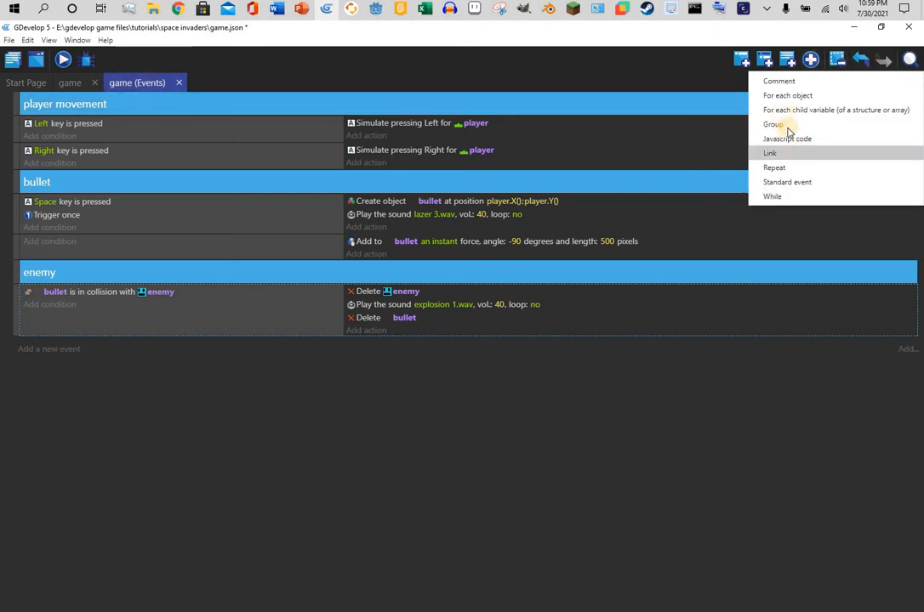
left_click(776, 125)
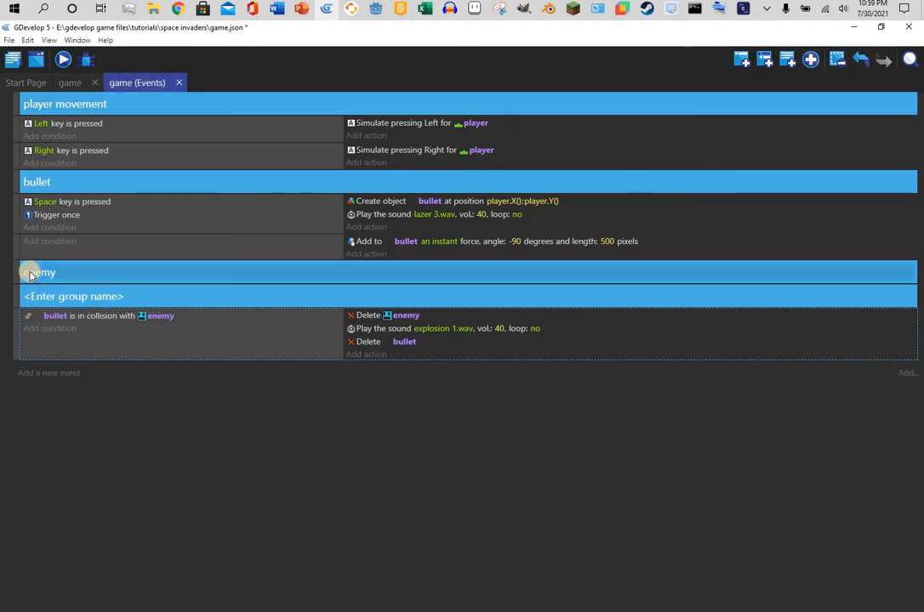
left_click_drag(14, 344, 17, 348)
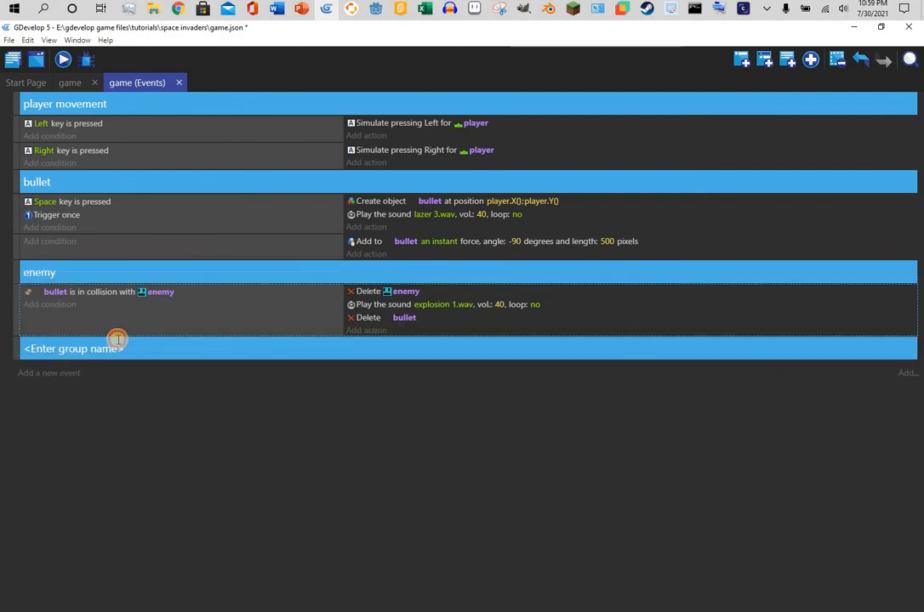
left_click(117, 340)
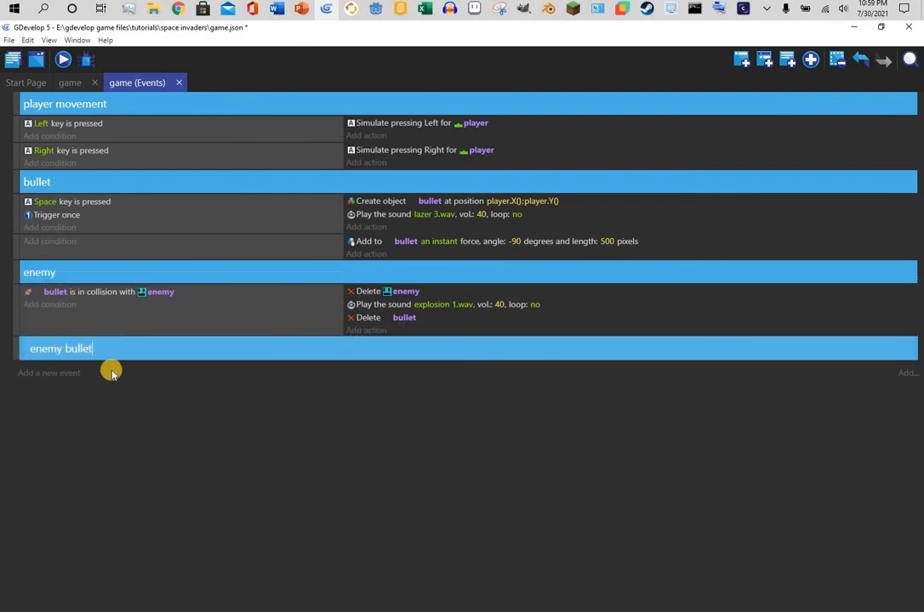
Add an event under the enemy bullet group with a scene timer condition of 3 seconds for the timer "ebullet".
left_click(47, 373)
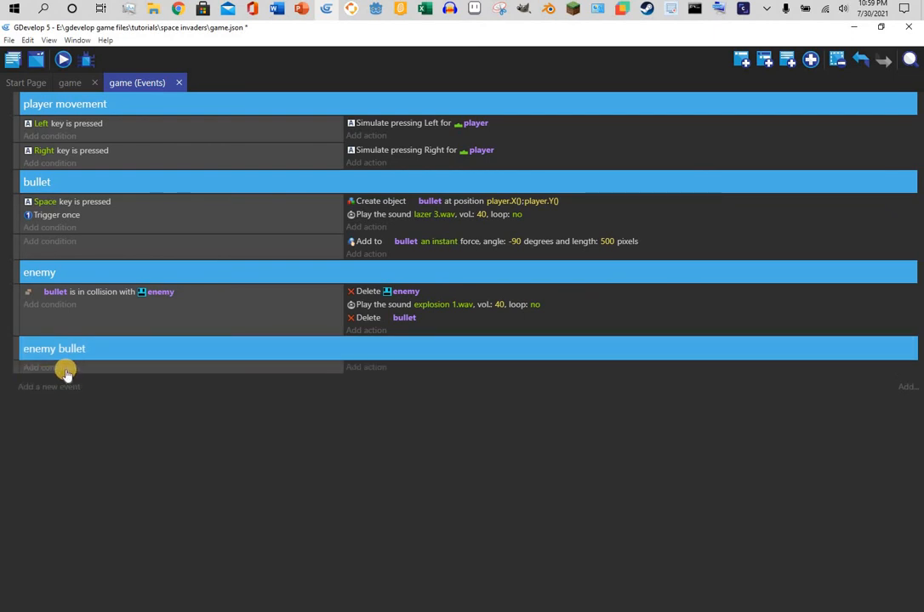
left_click(63, 371)
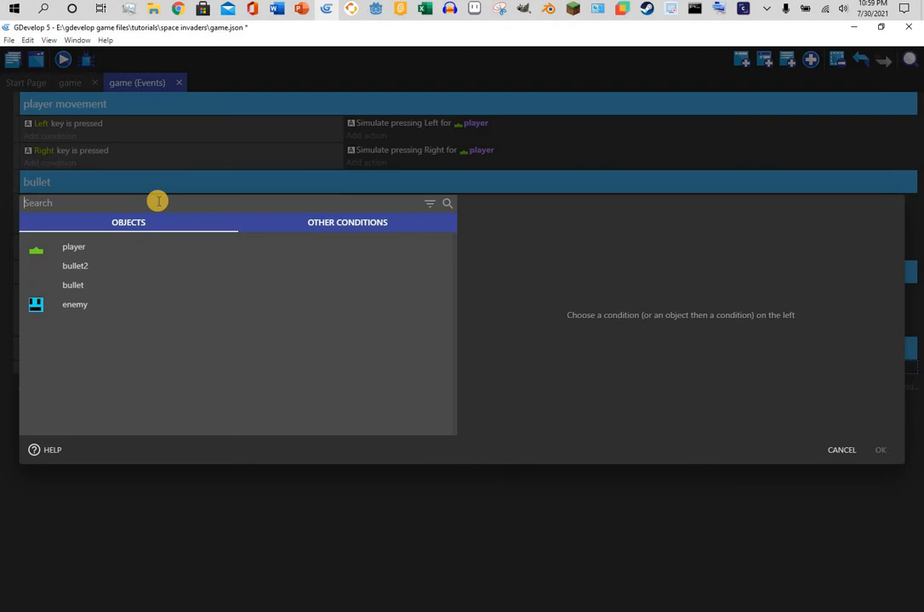
type("sc")
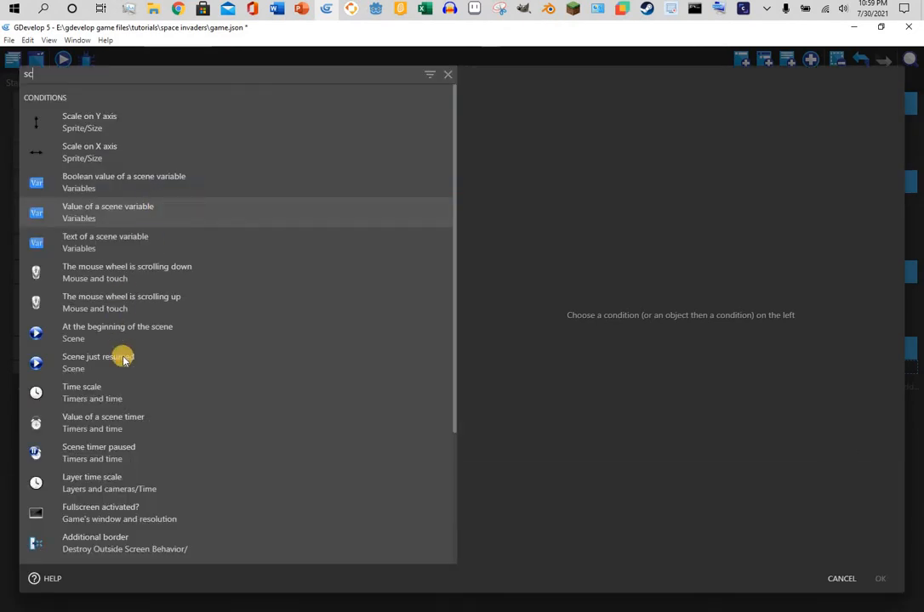
left_click(140, 427)
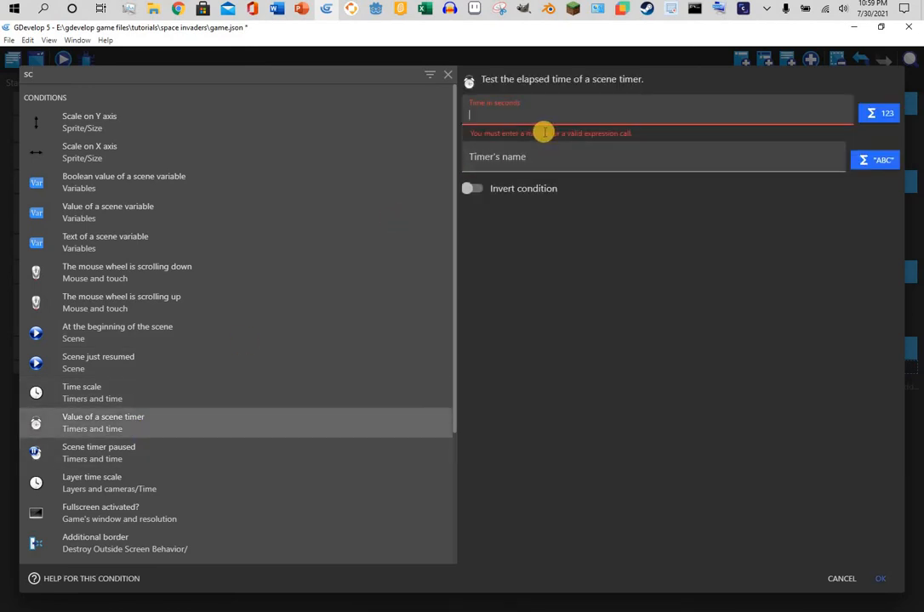
type("3")
left_click(540, 141)
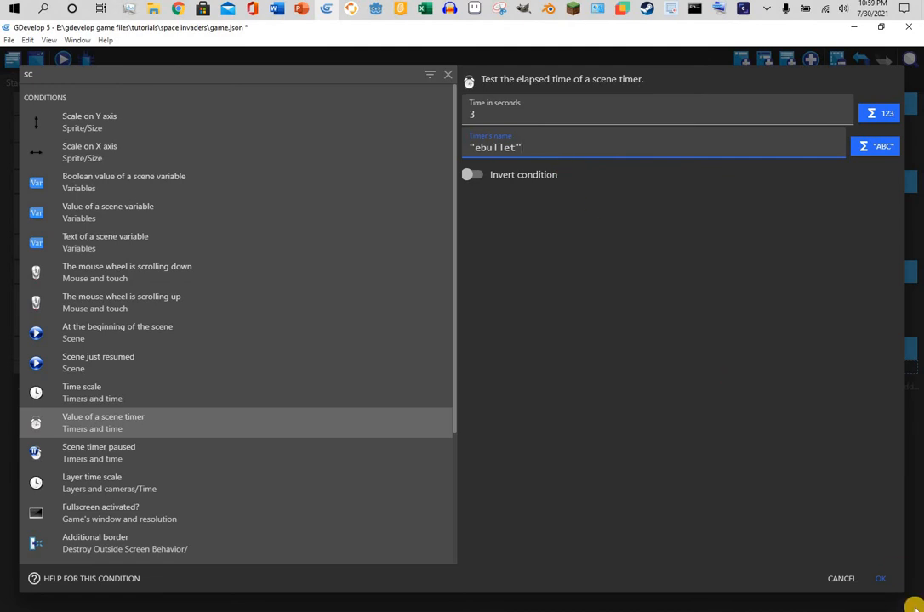
left_click(877, 579)
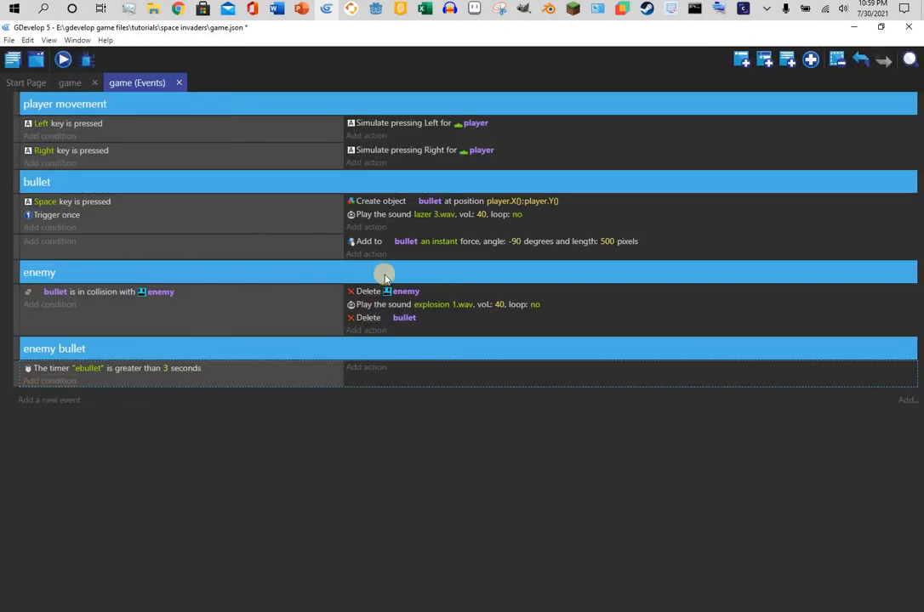
Copy the bullet creation action into the "ebullet" timer event and change its object to bullet2.
right_click(383, 201)
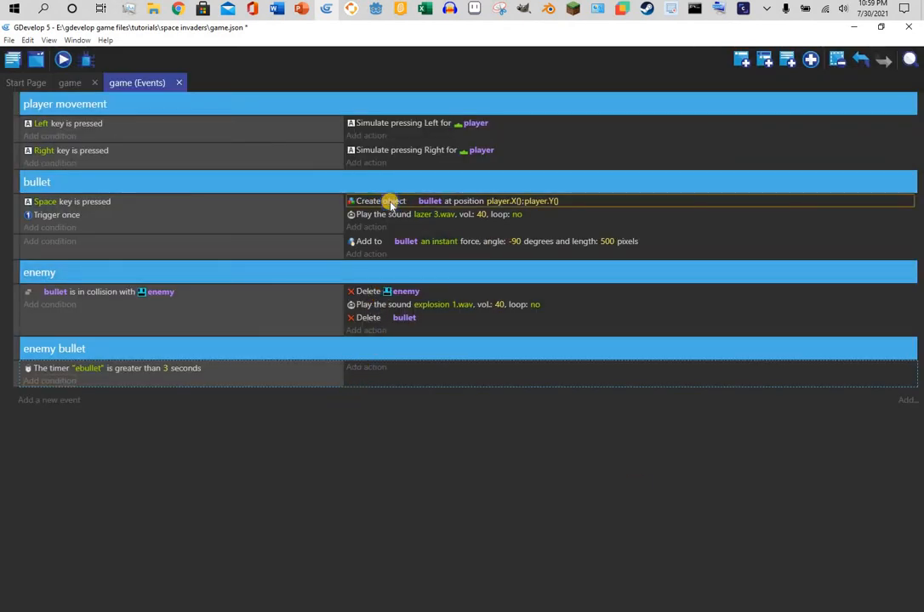
left_click(407, 210)
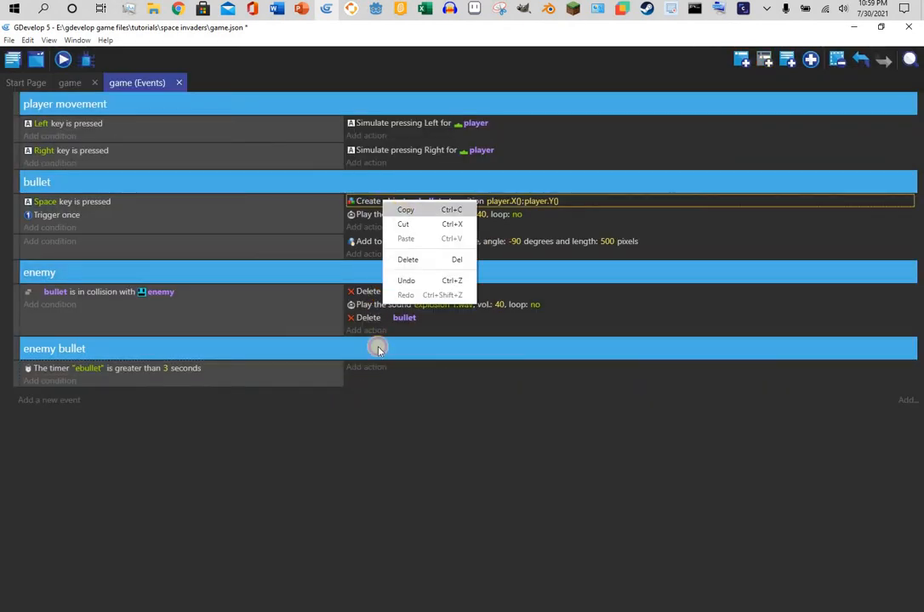
left_click(442, 368)
left_click(433, 367)
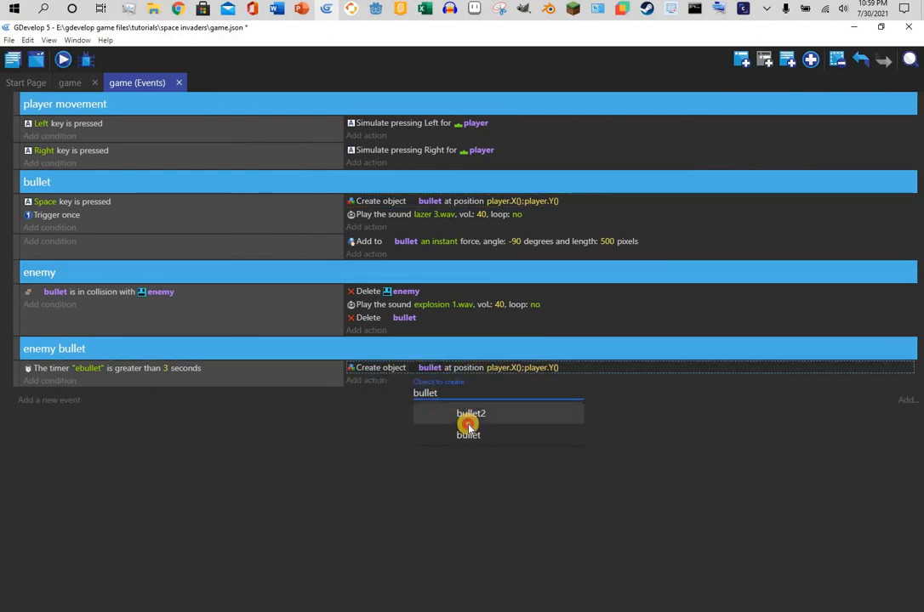
left_click(467, 435)
left_click(433, 371)
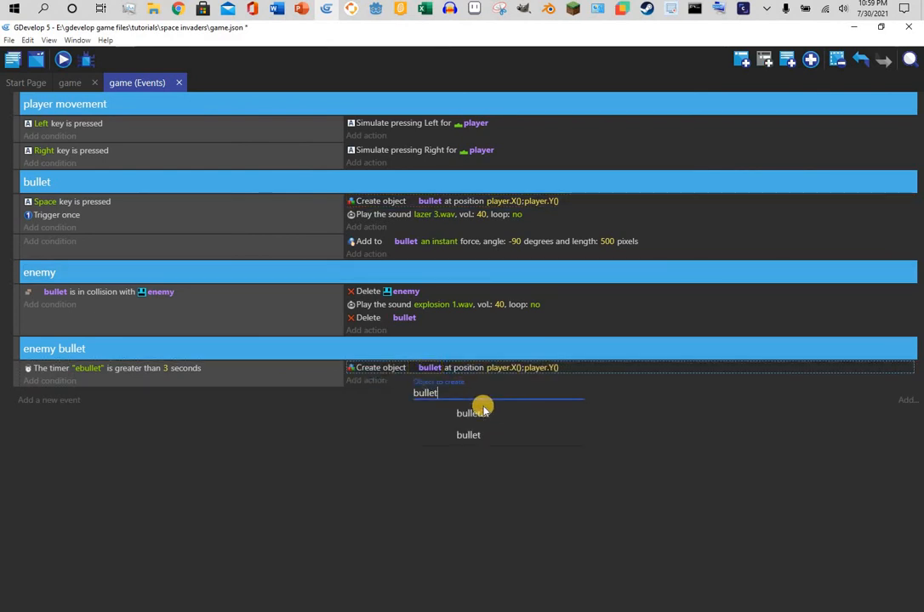
left_click(472, 438)
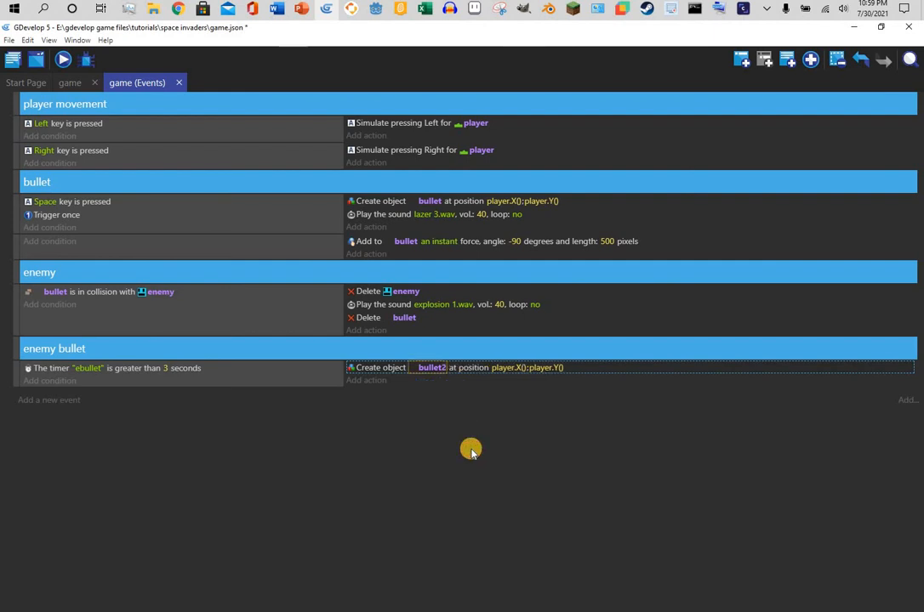
Set the bullet2 creation action's position to enemy.X() and enemy.Y().
left_click(514, 368)
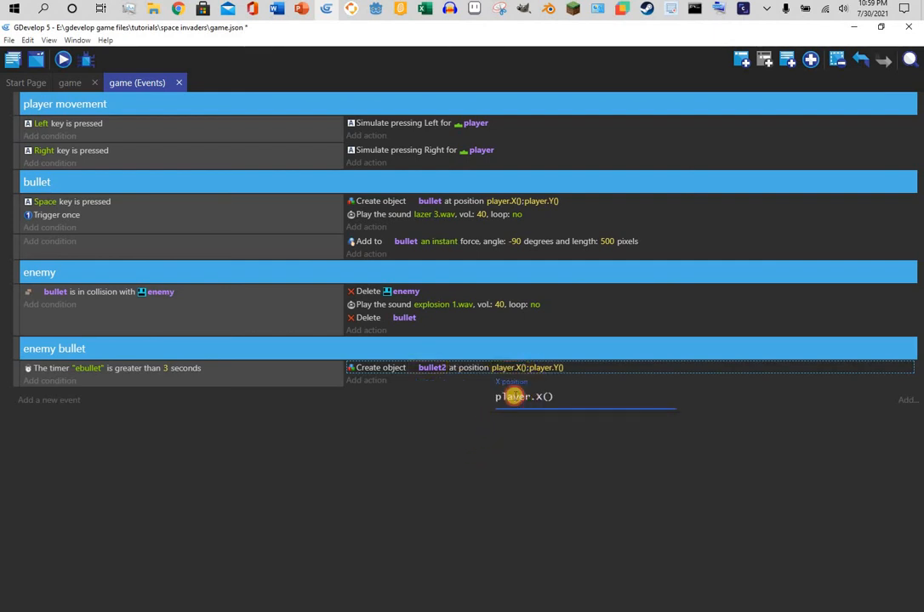
type("en")
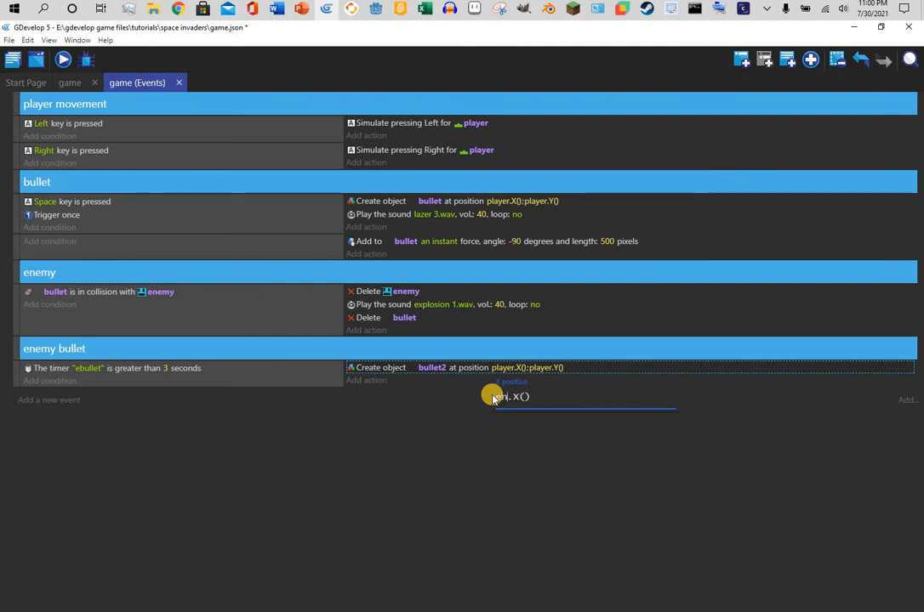
type("emy")
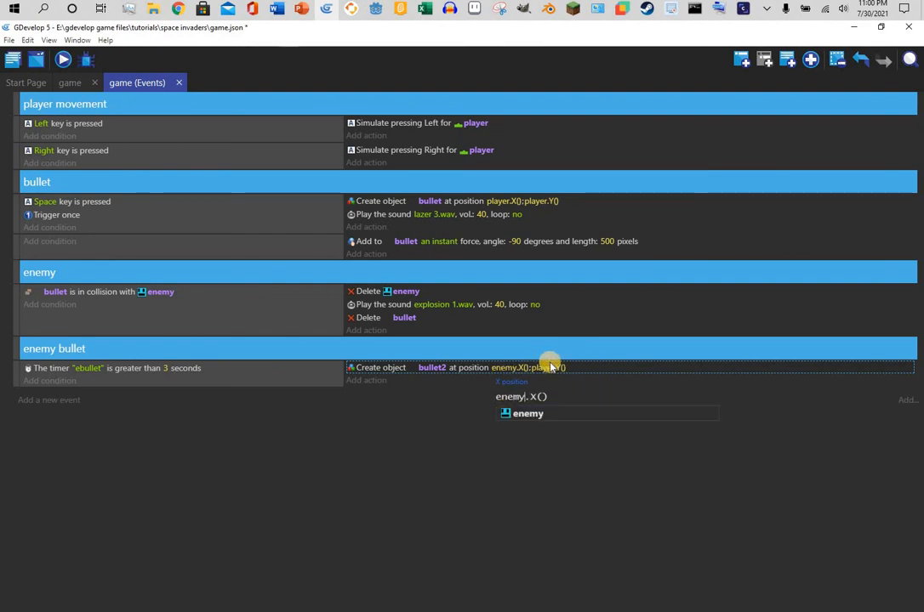
left_click(549, 367)
left_click(549, 368)
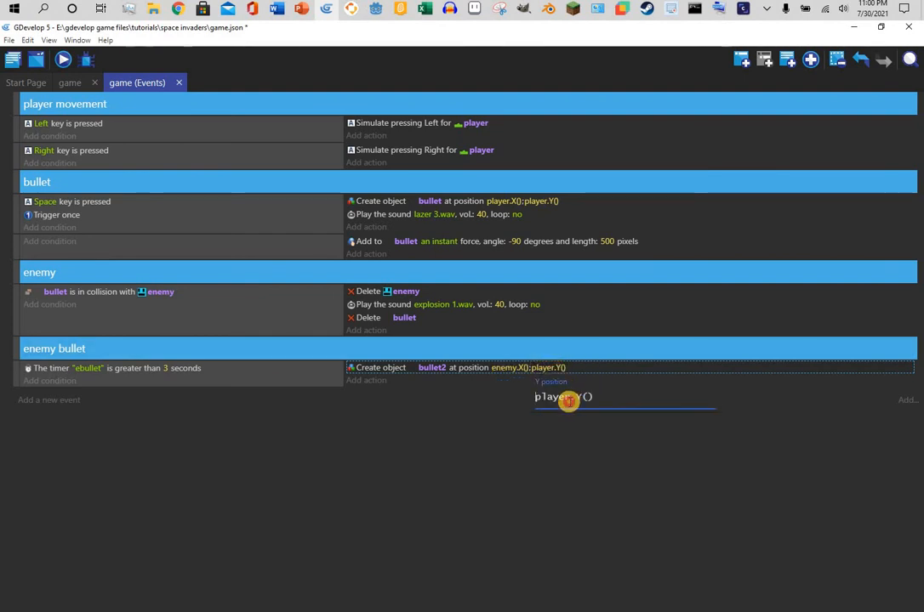
left_click(568, 401)
left_click(523, 401)
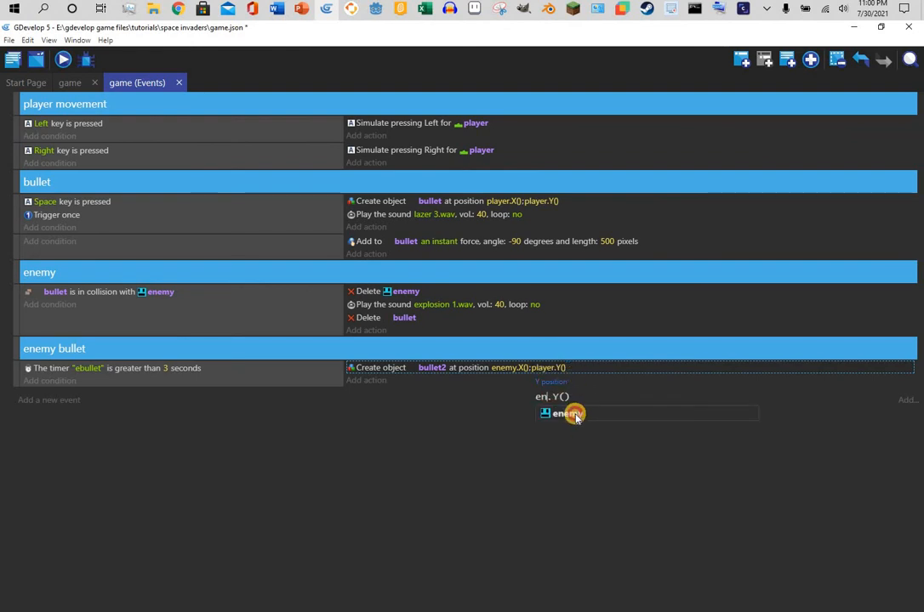
left_click(575, 415)
left_click(437, 437)
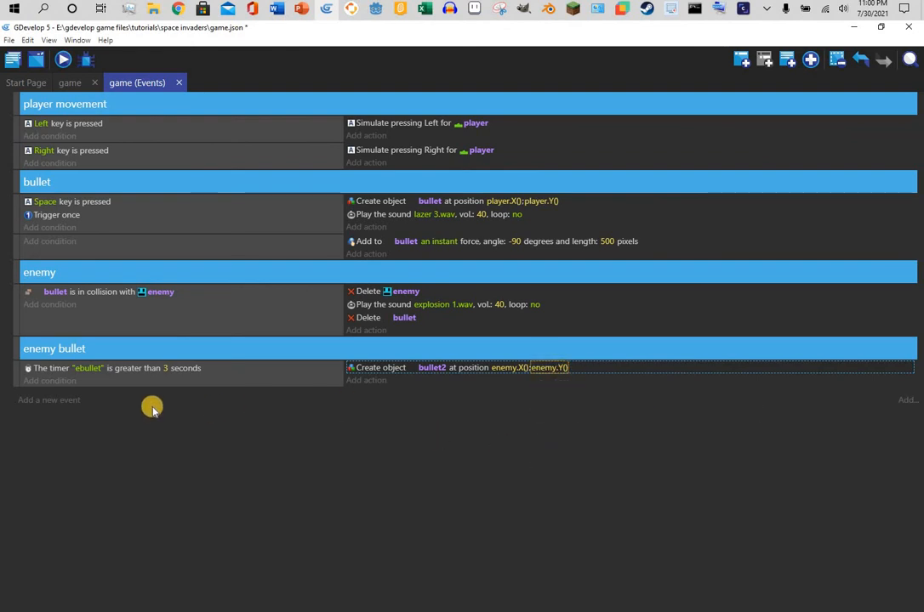
Add an action to the timer event that starts or resets the scene timer "ebullet".
left_click(362, 381)
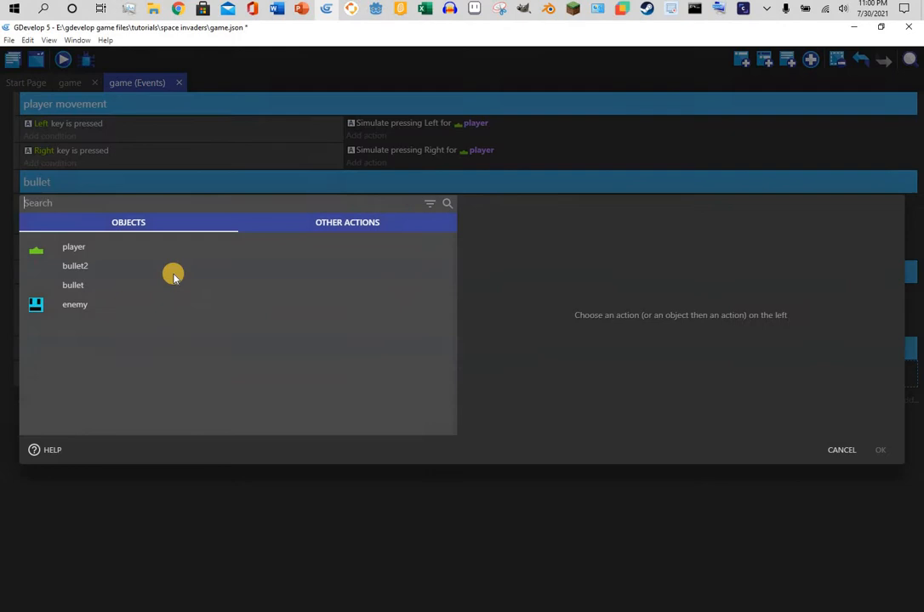
left_click(220, 202)
type("scene")
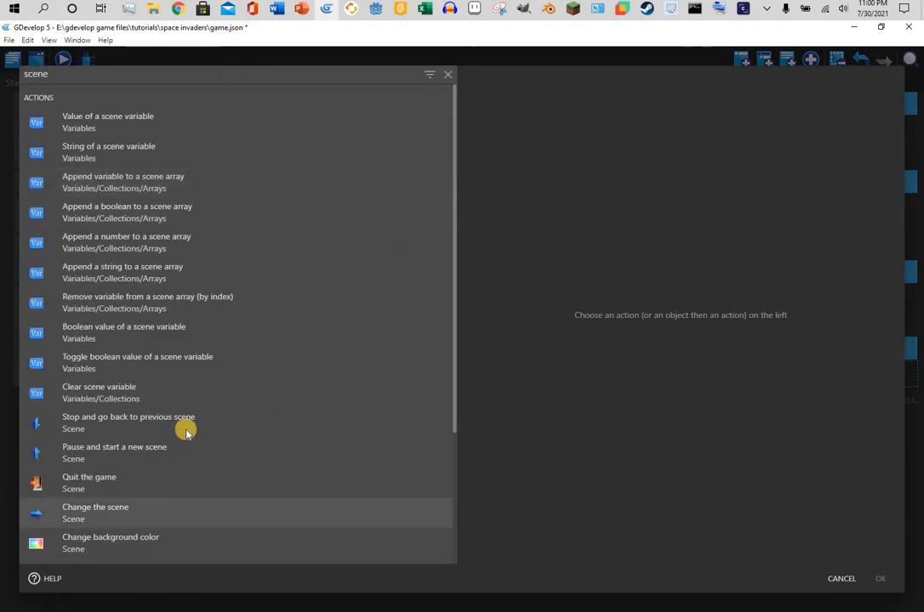
scroll(179, 451, "down", 1)
scroll(176, 460, "up", 1)
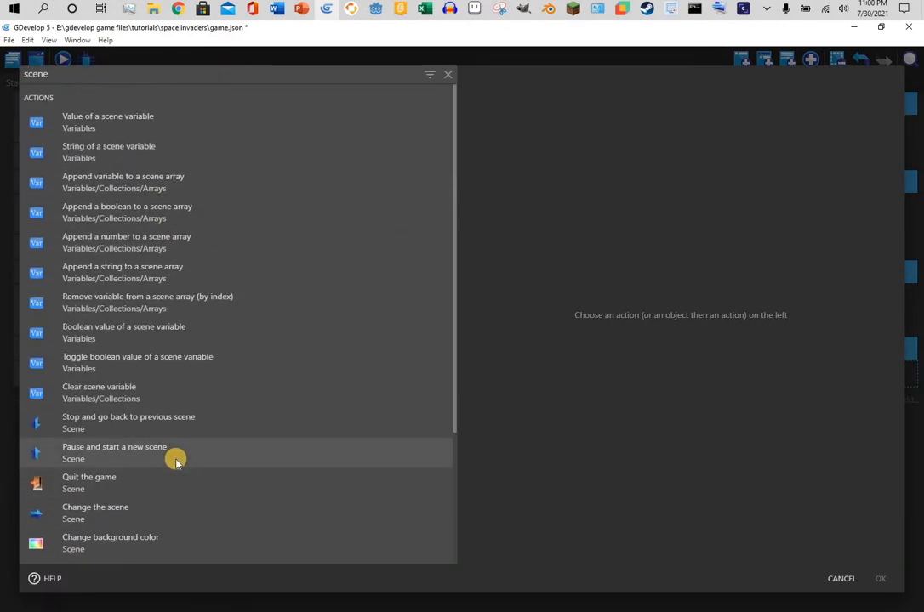
type("timer")
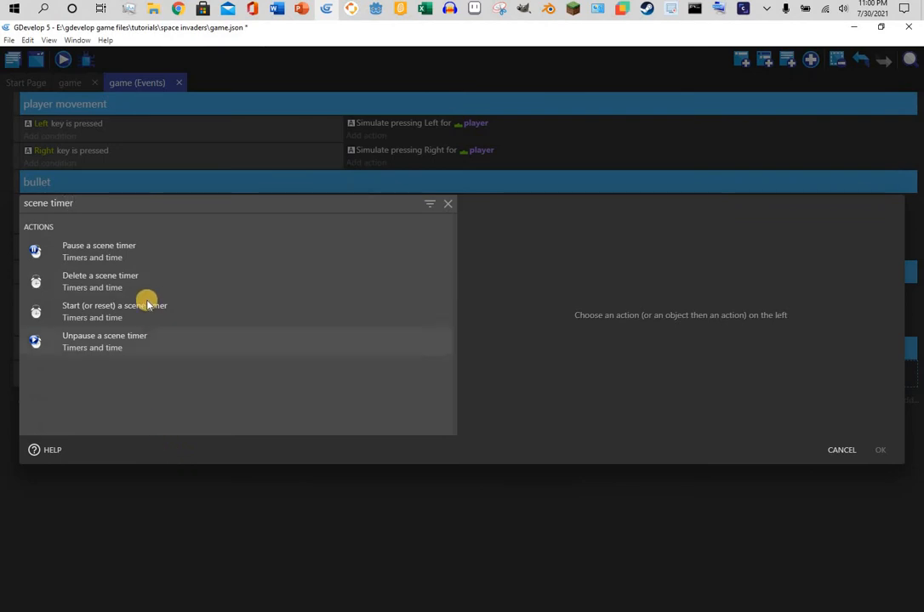
left_click(425, 311)
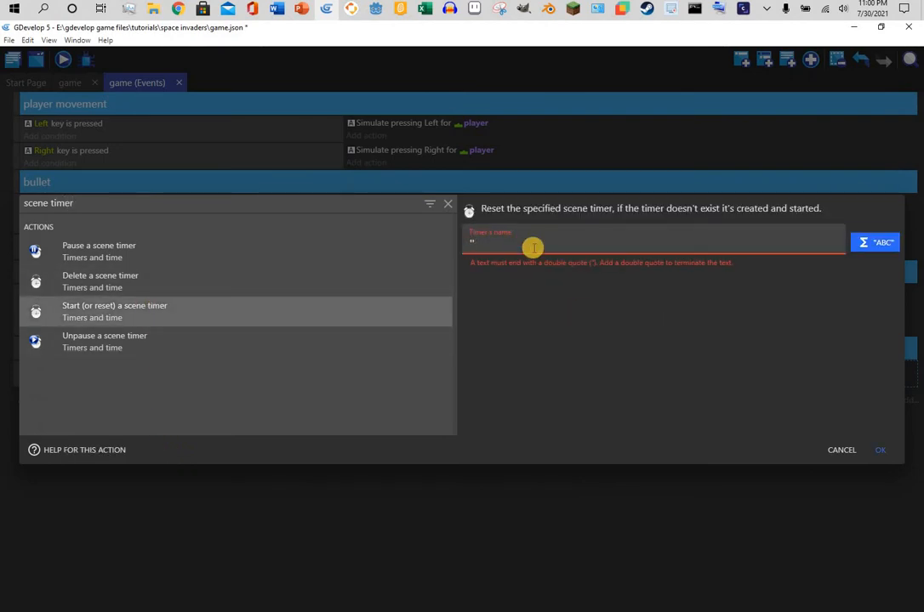
left_click(872, 453)
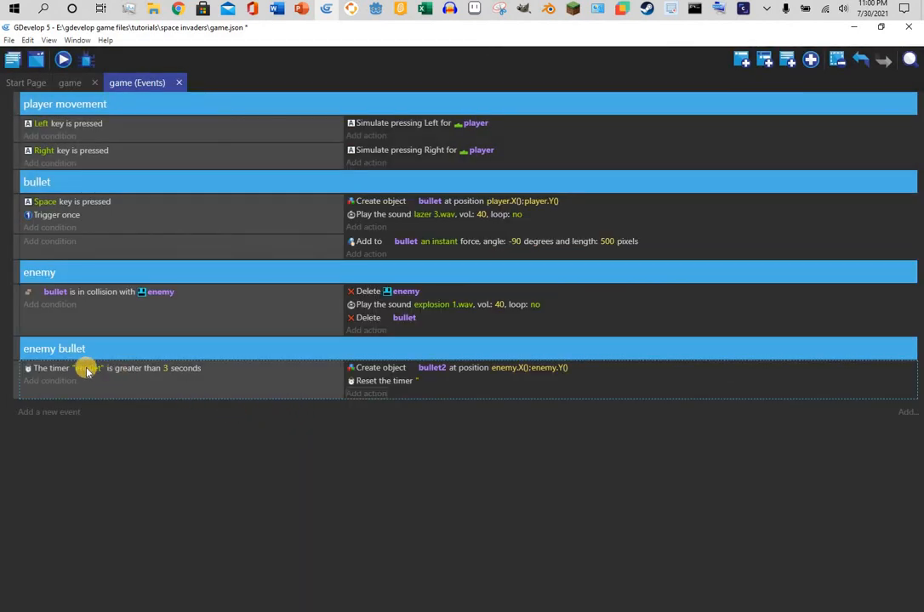
left_click(416, 381)
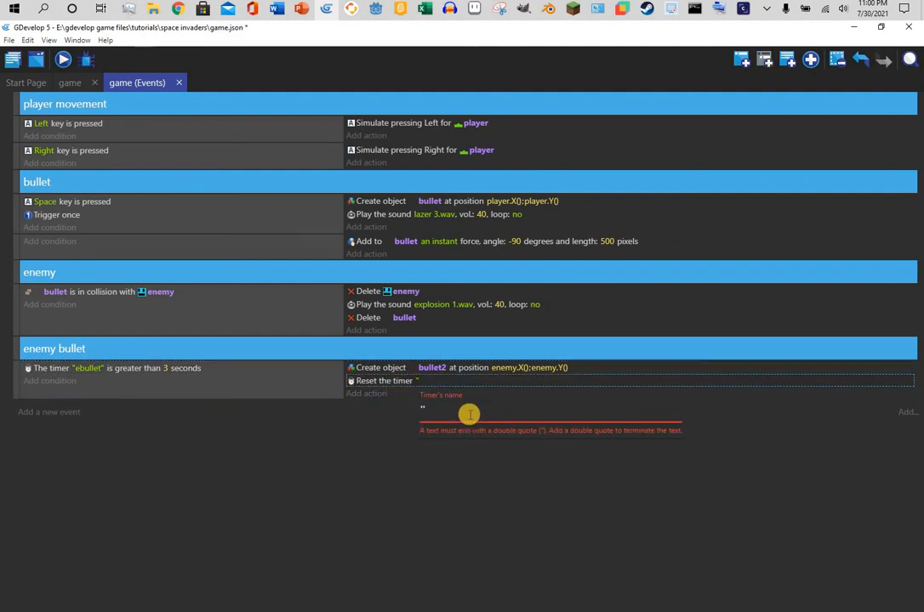
type("ebullet\"")
key("Return")
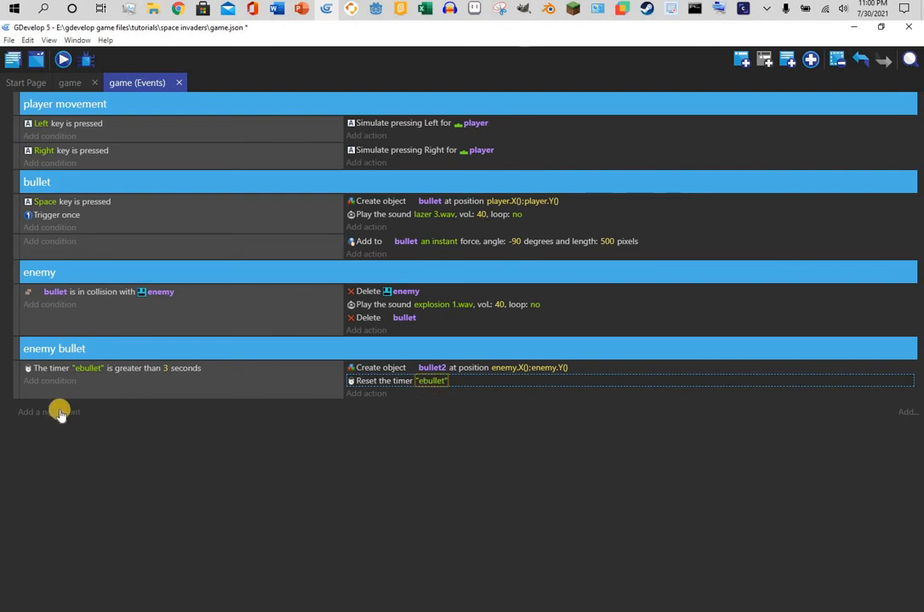
Add a new event below the timer event and copy the player bullet's instant force action into it.
left_click(370, 243)
right_click(371, 242)
key("Escape")
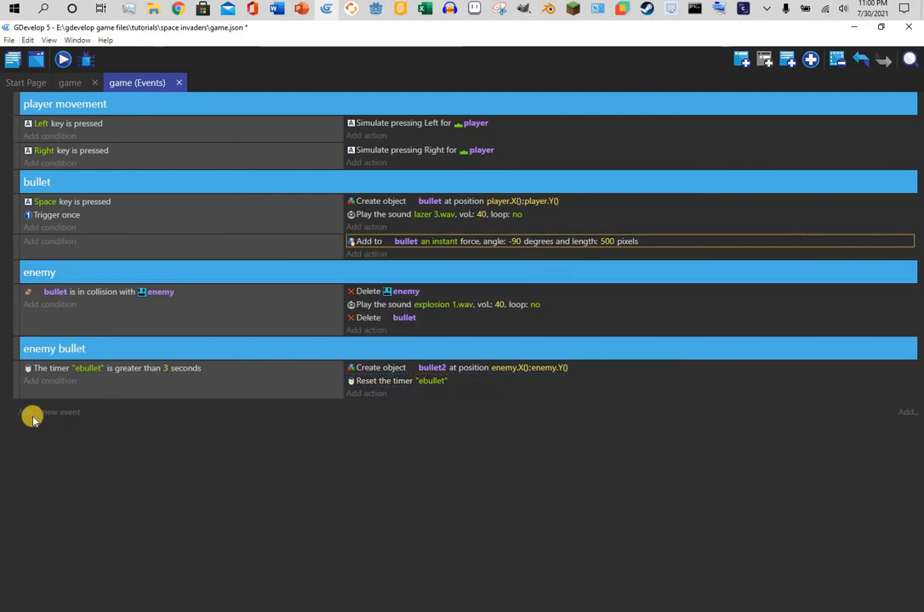
left_click(48, 412)
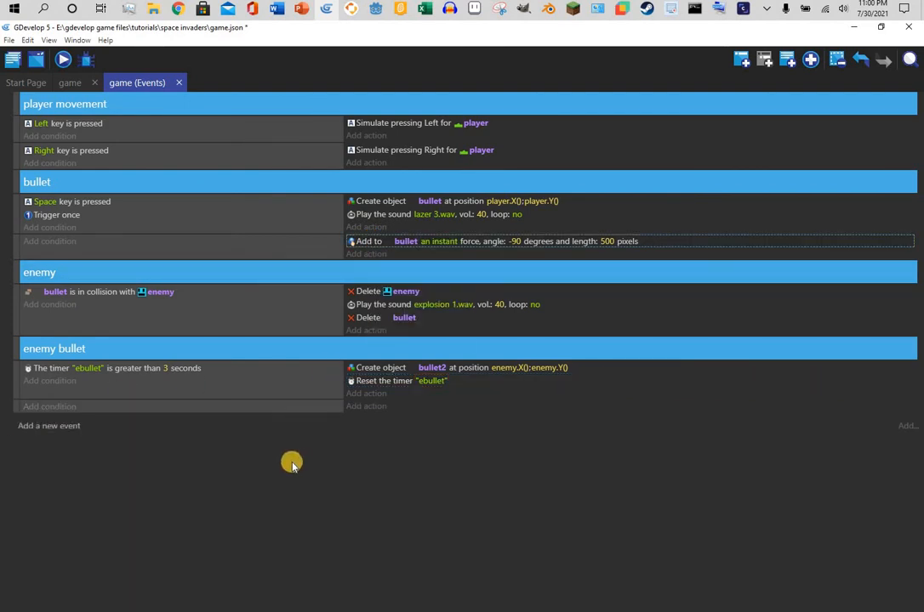
left_click(383, 406)
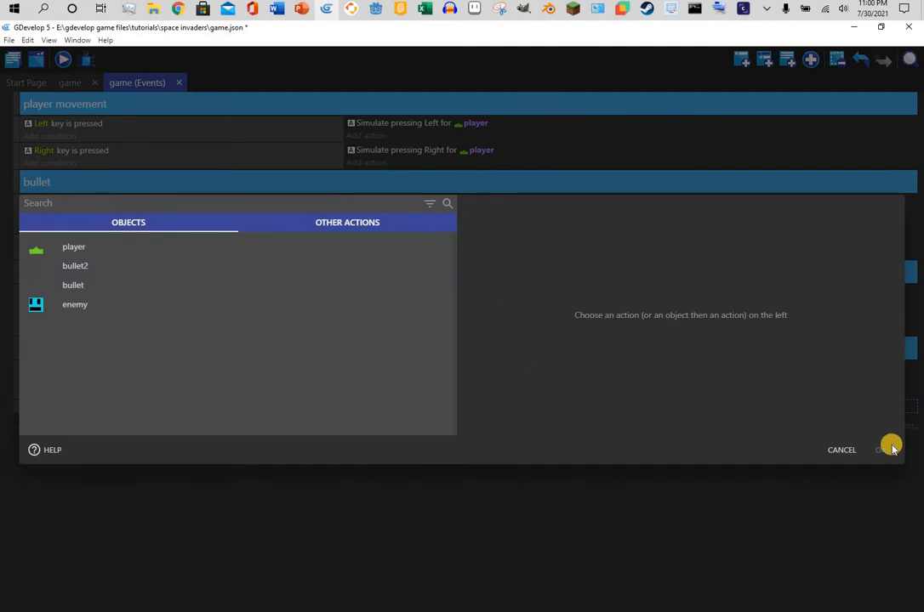
left_click(841, 450)
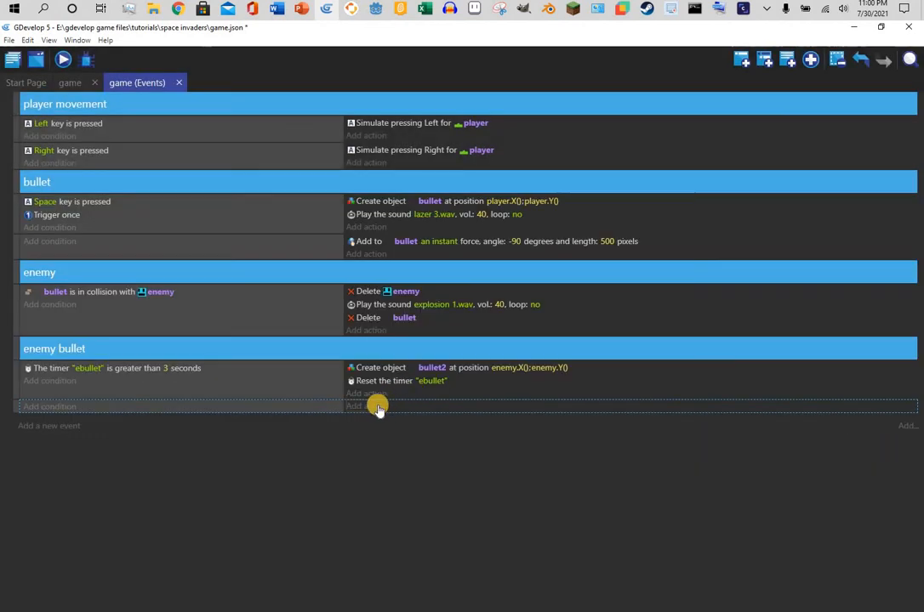
left_click(418, 409)
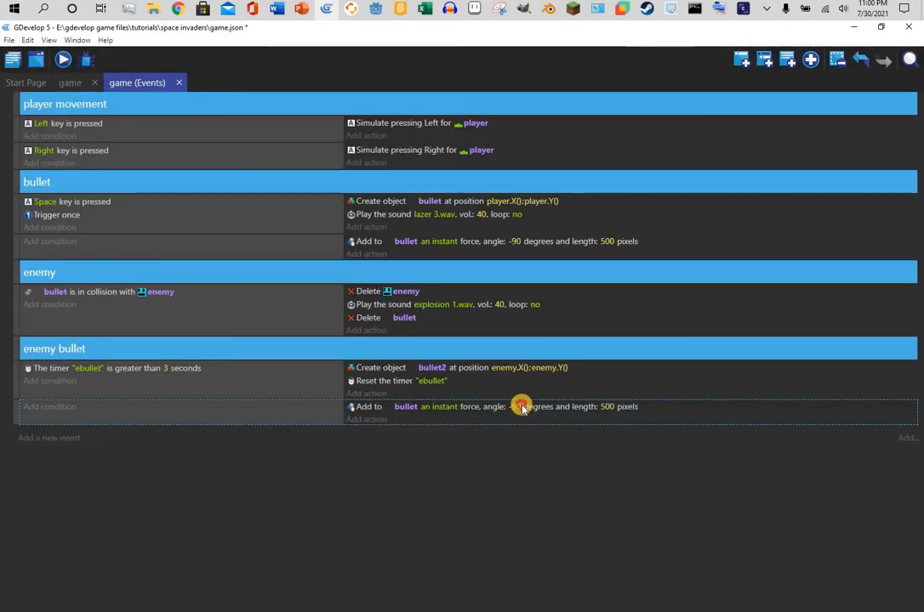
Set the copied force action's angle to 90 degrees and run a brief preview of the game.
left_click(516, 407)
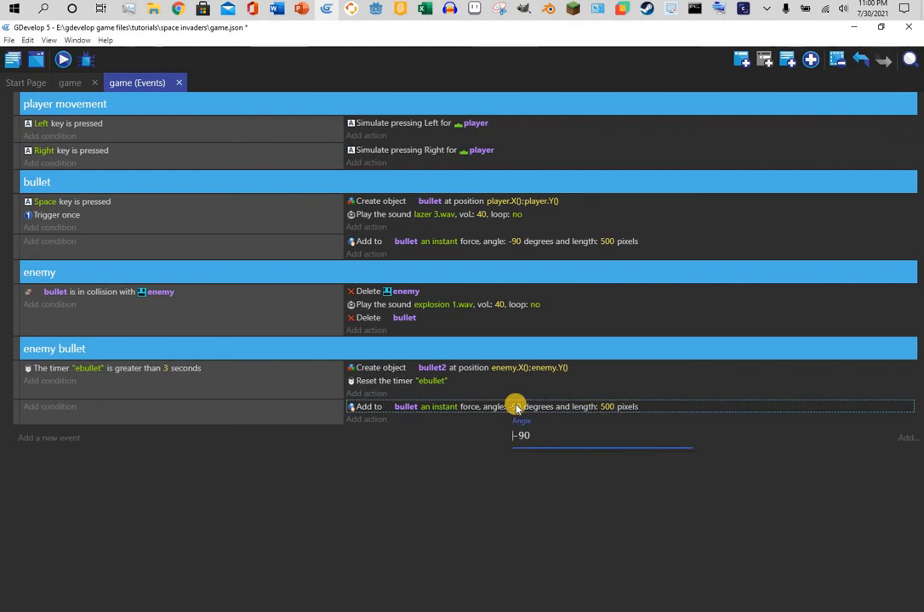
key("Delete")
key("Return")
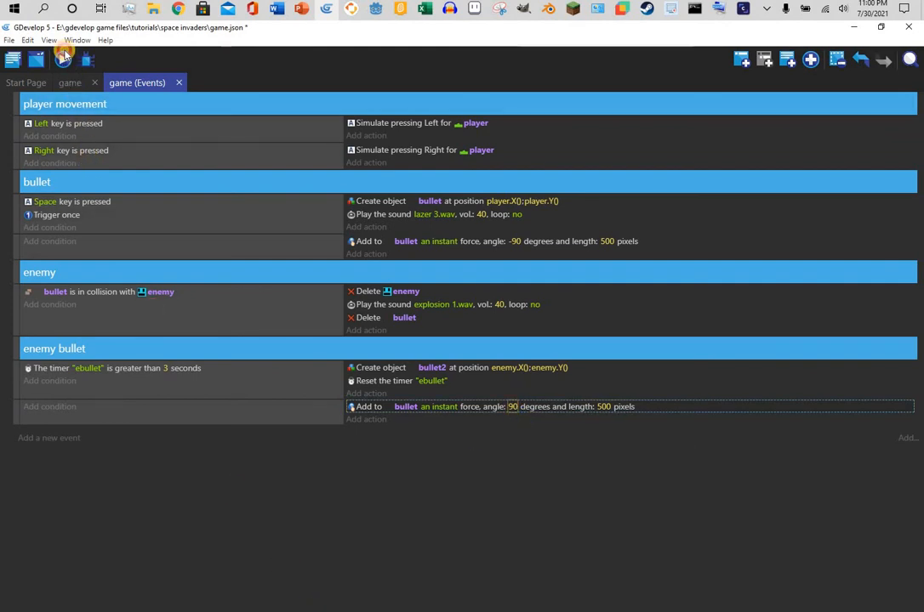
left_click(64, 56)
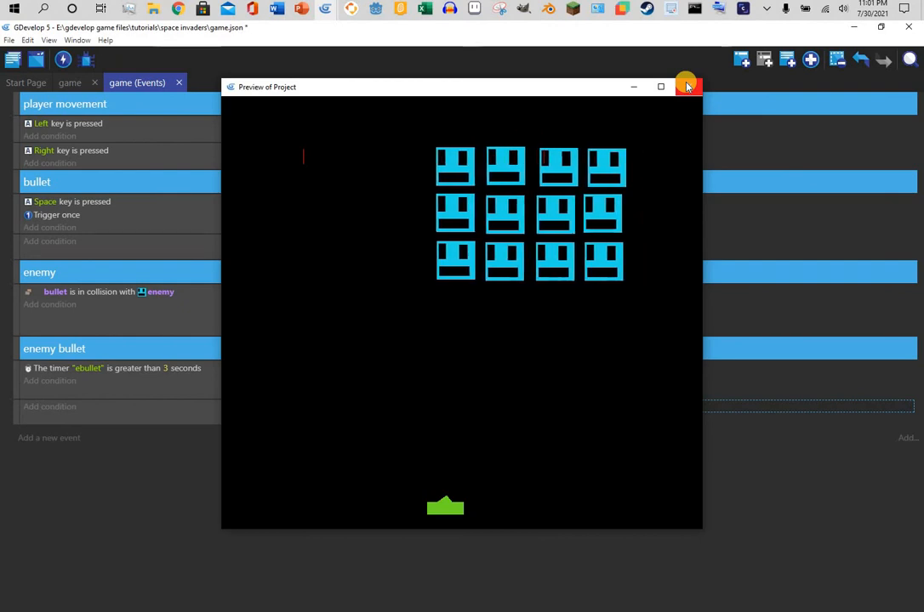
left_click(687, 86)
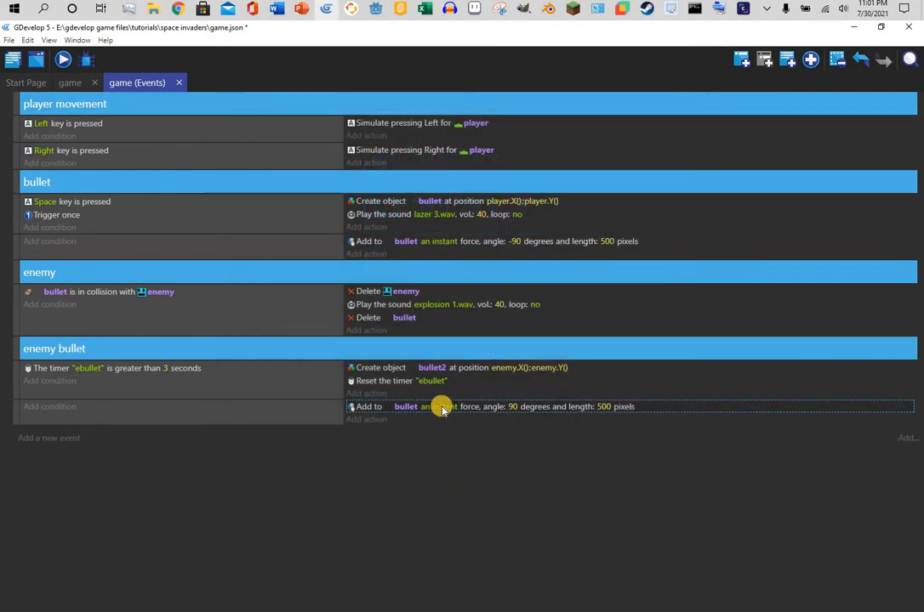
left_click(443, 407)
left_click(468, 500)
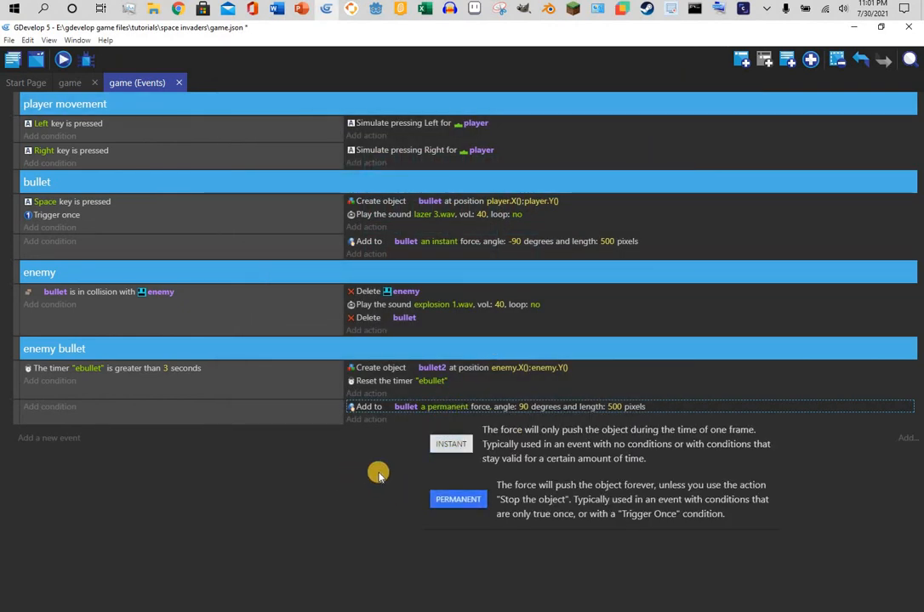
left_click(451, 444)
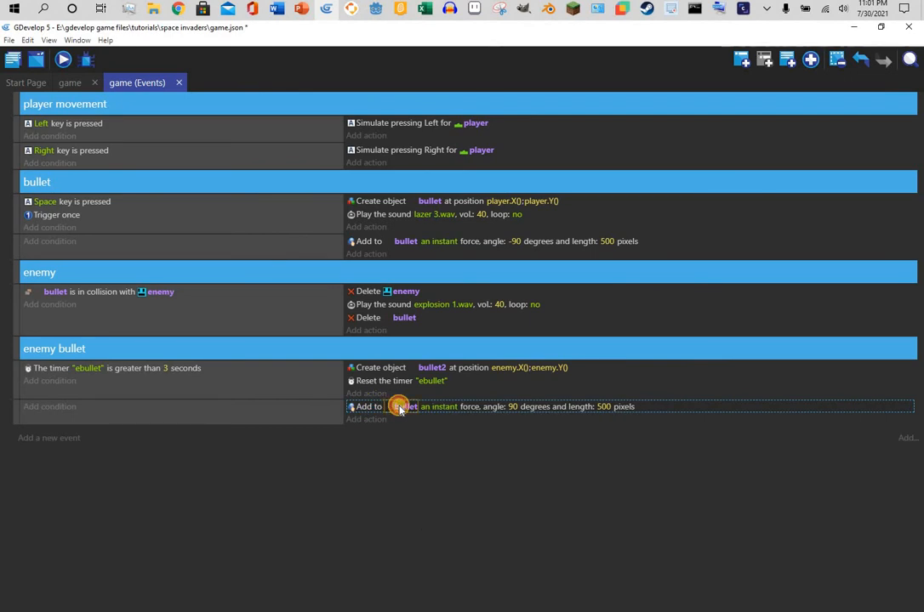
Change the object of the 90-degree force action to bullet2.
left_click(401, 407)
left_click(451, 451)
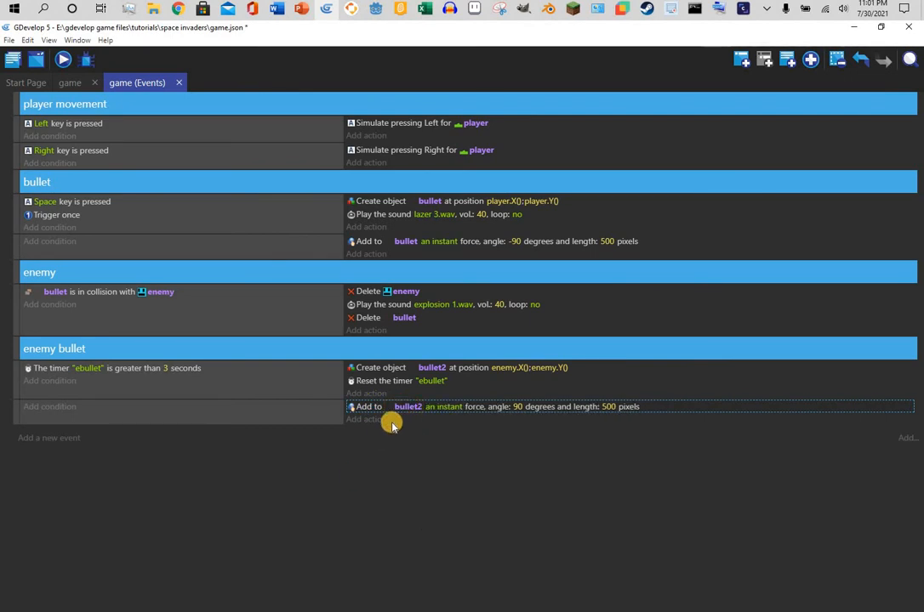
Preview the game and test the enemy bullets while moving the player and shooting all the enemies.
left_click(60, 57)
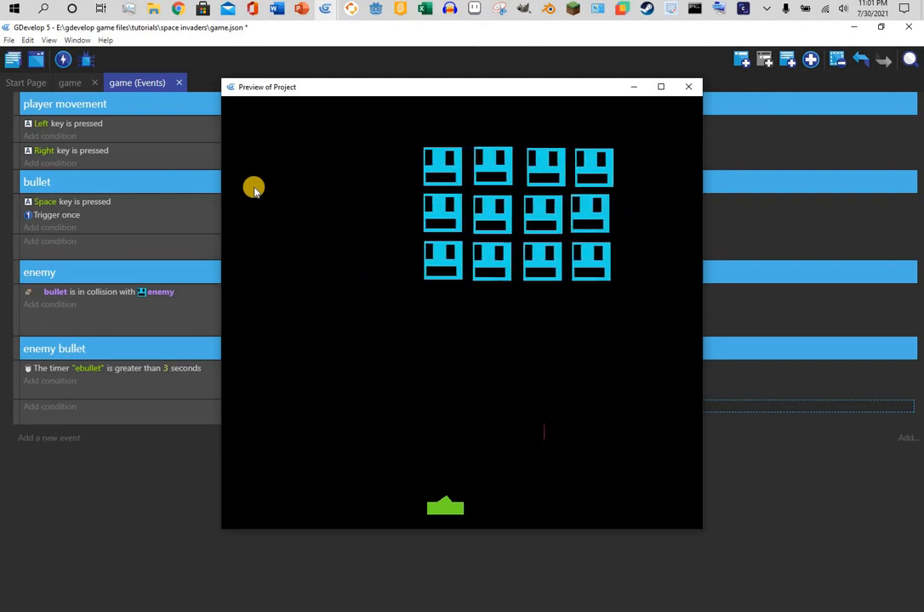
key("space")
key("Right")
key("Left")
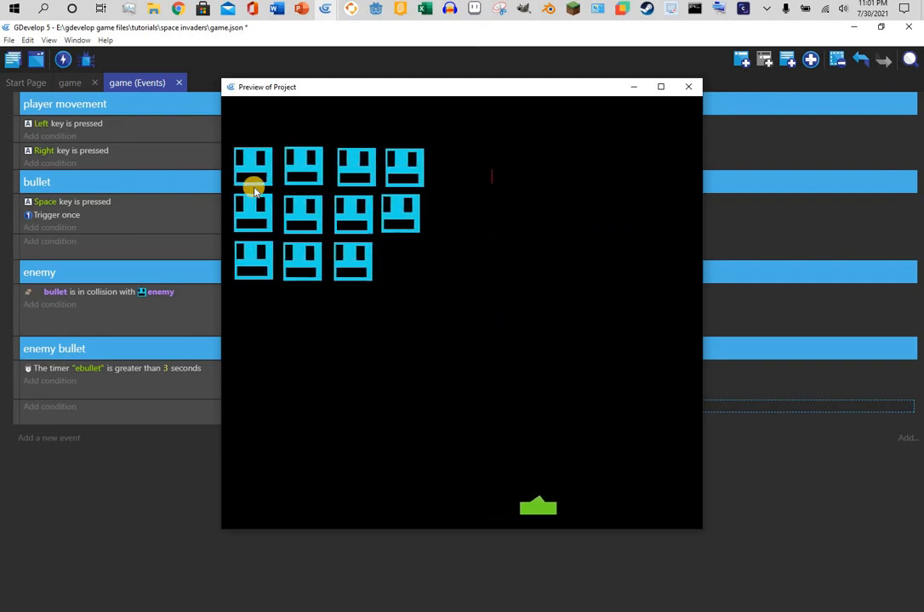
key("space")
key("space")
key("space")
key("Right")
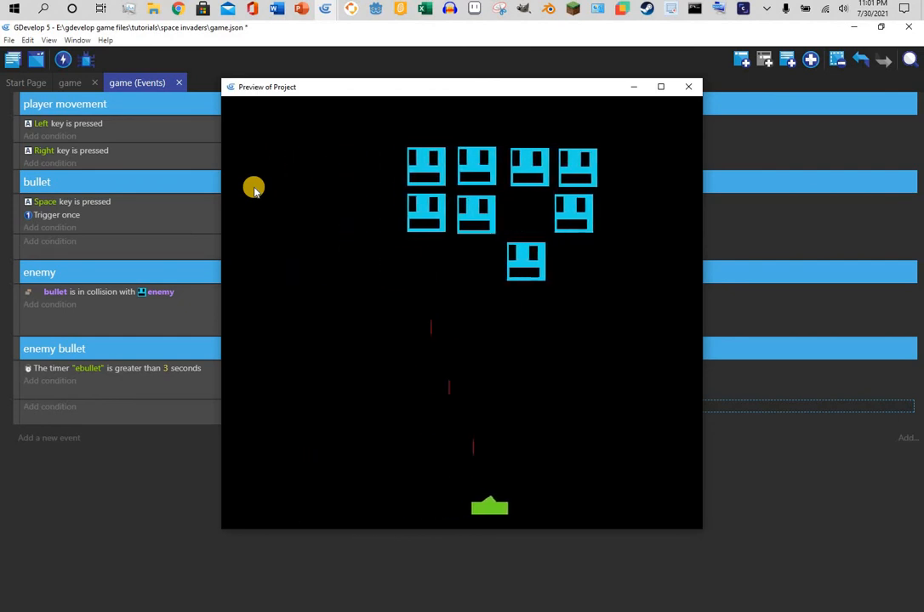
key("space")
key("Left")
key("space")
key("Left")
key("space")
key("space")
key("space")
key("space")
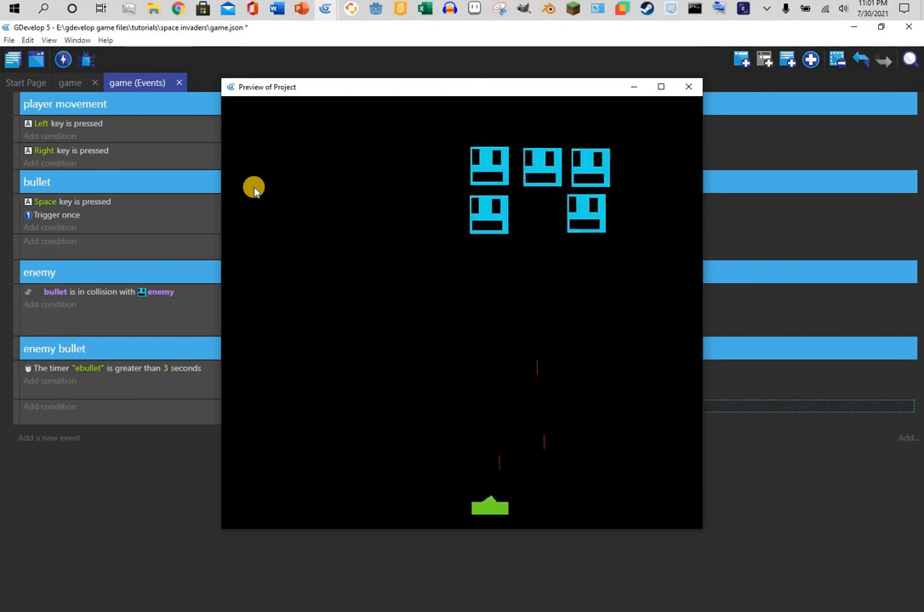
key("Left")
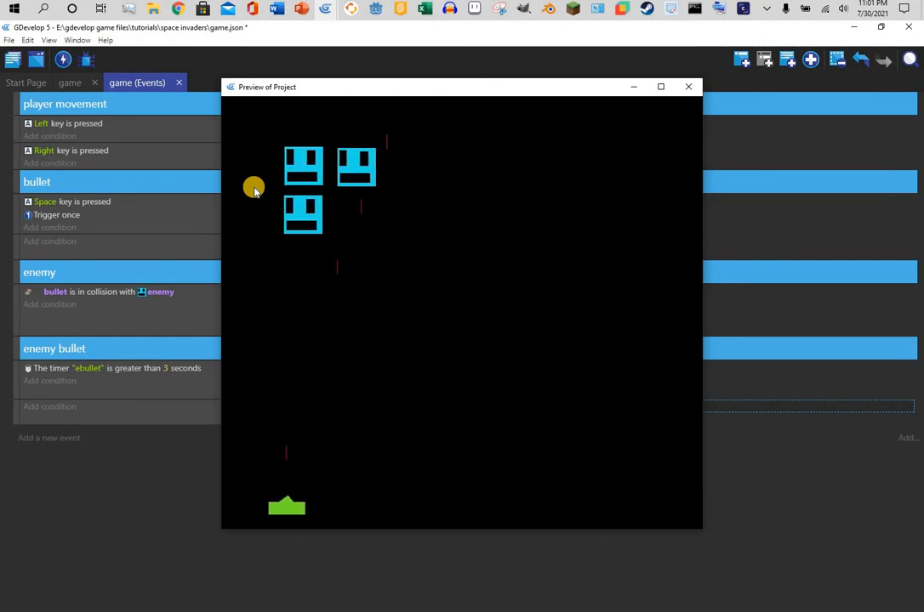
key("Right")
key("space")
key("space")
key("space")
key("space")
key("space")
key("space")
key("Right")
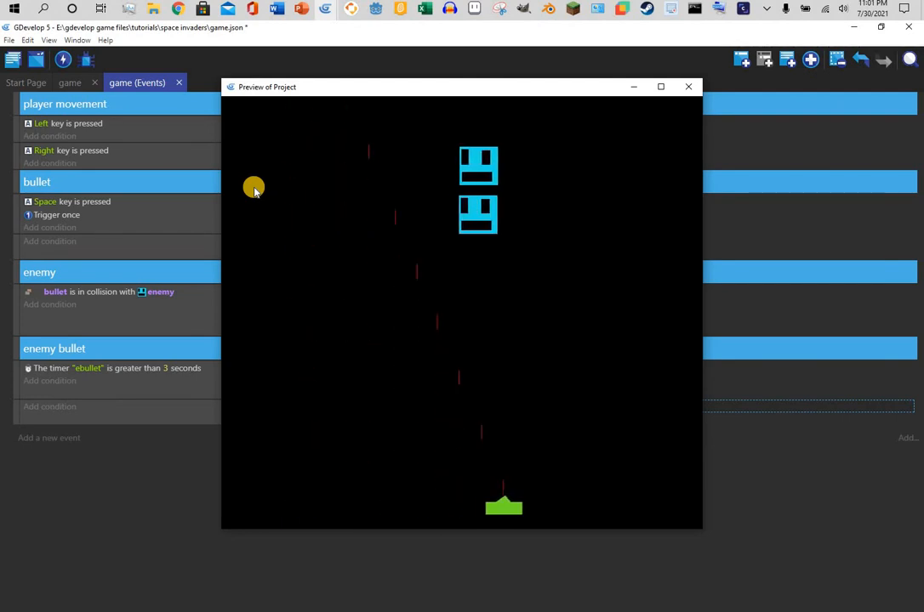
key("space")
key("space")
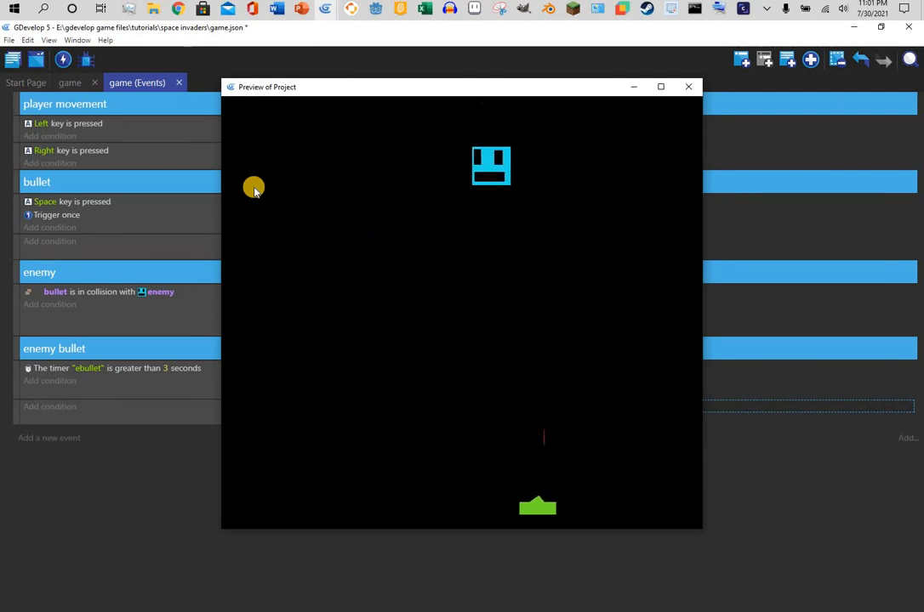
key("Left")
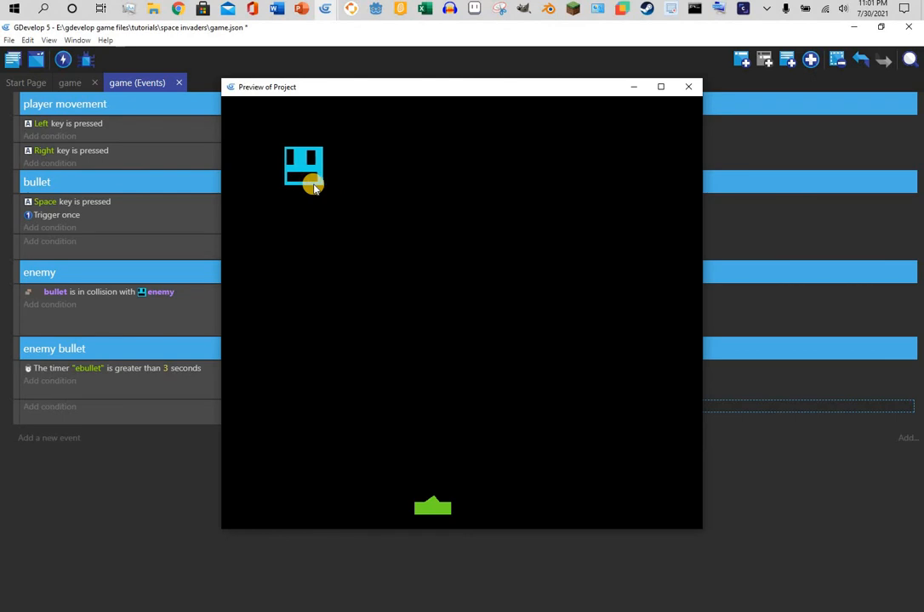
key("space")
key("Right")
key("Right")
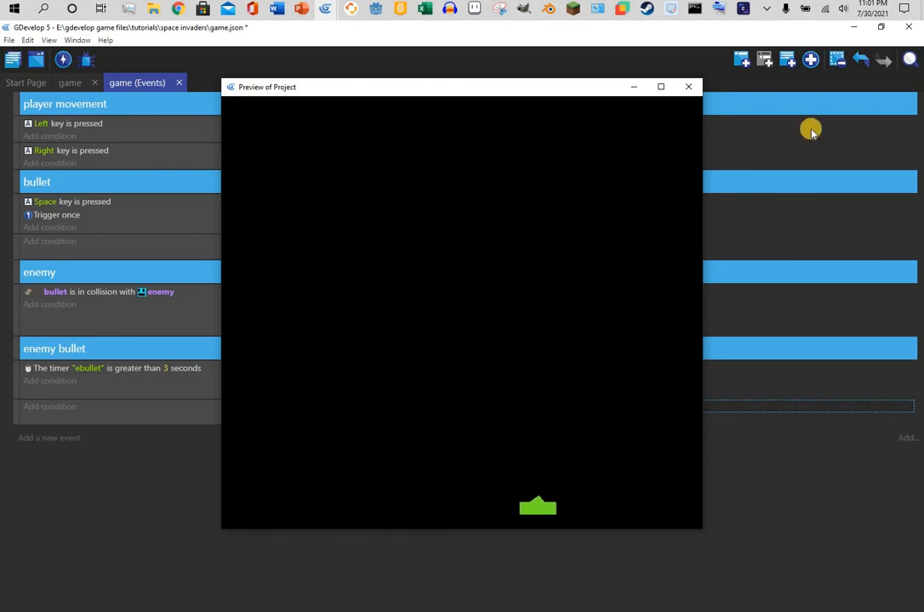
Close the preview and reopen the game scene's layout in the editor.
left_click(687, 89)
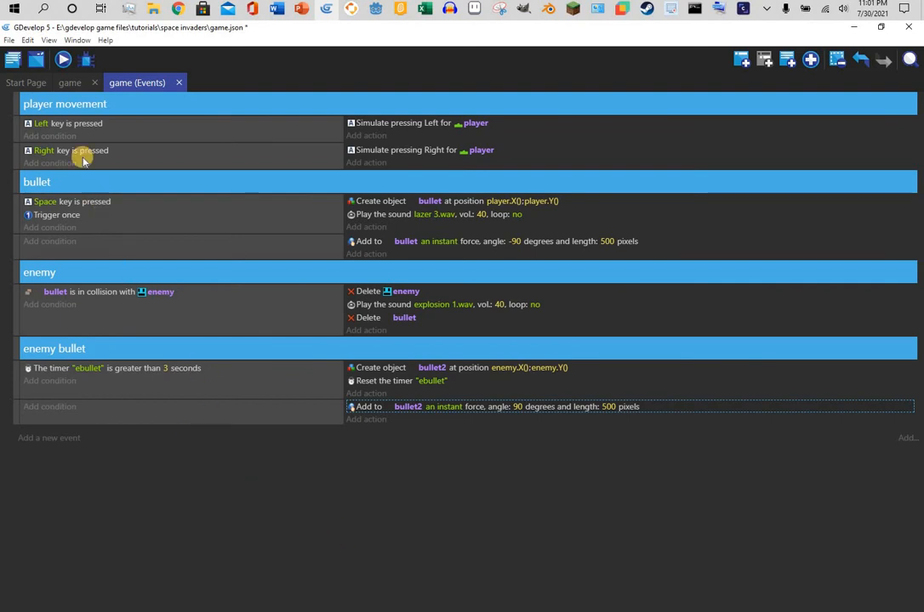
left_click(93, 82)
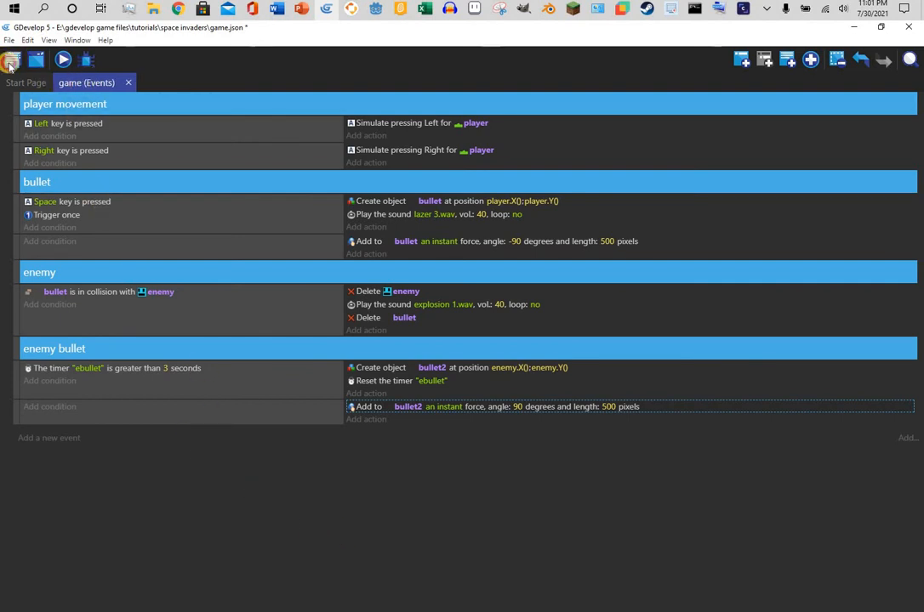
left_click(13, 58)
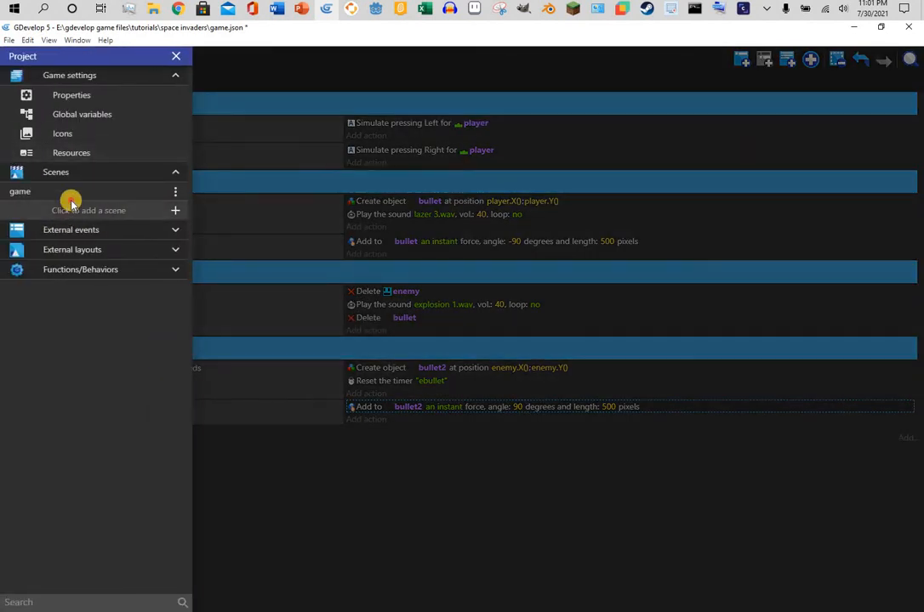
left_click(66, 192)
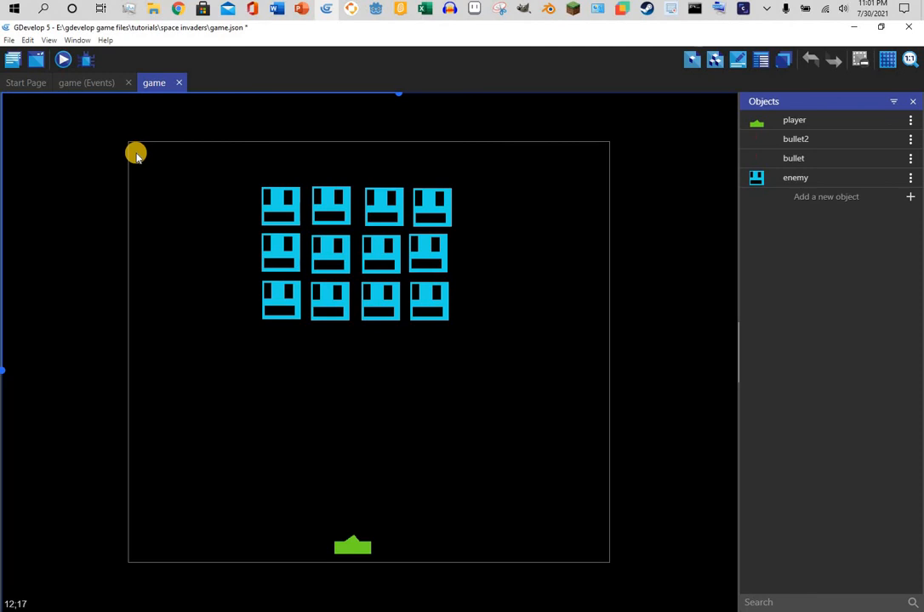
Add a new scene to the project and name it "you died".
left_click(12, 62)
left_click(465, 508)
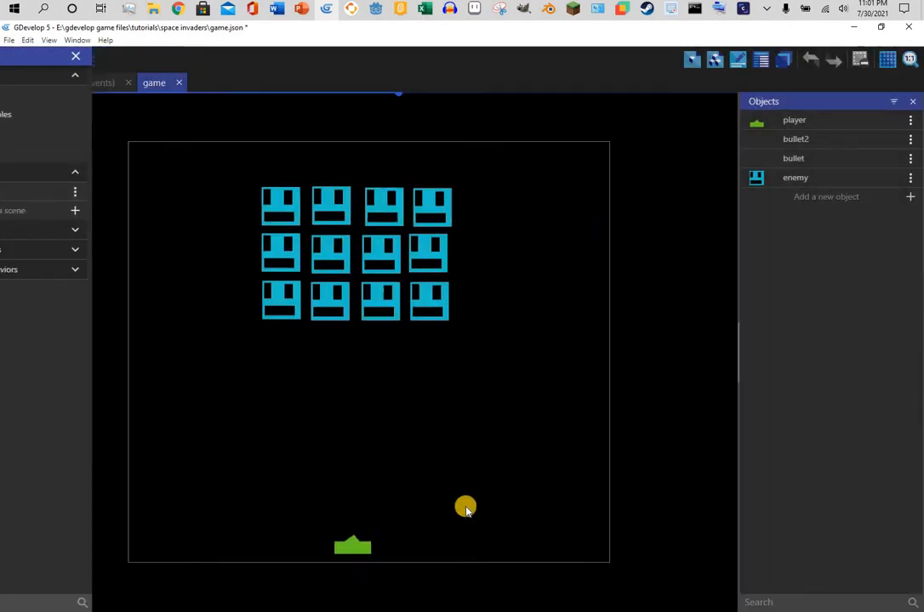
left_click(12, 63)
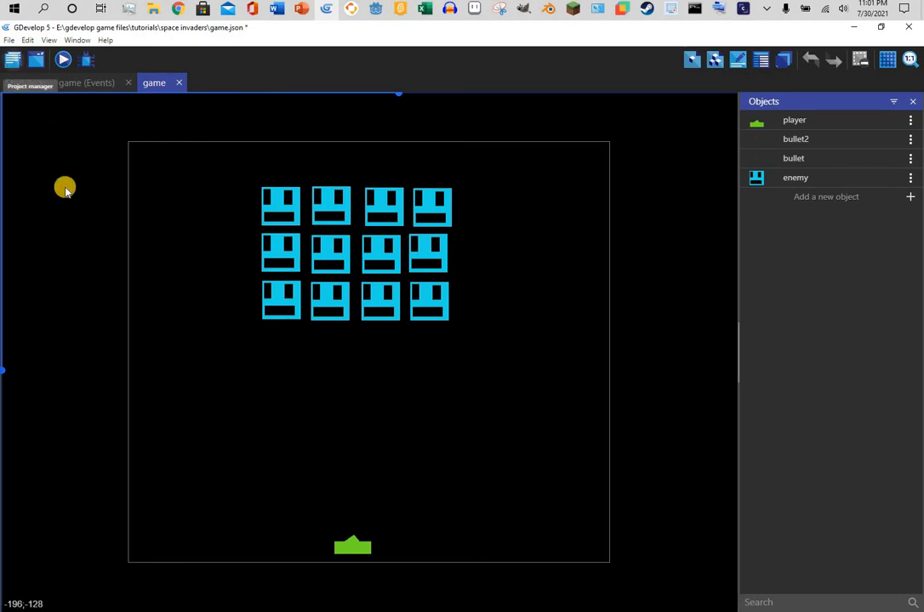
left_click(177, 211)
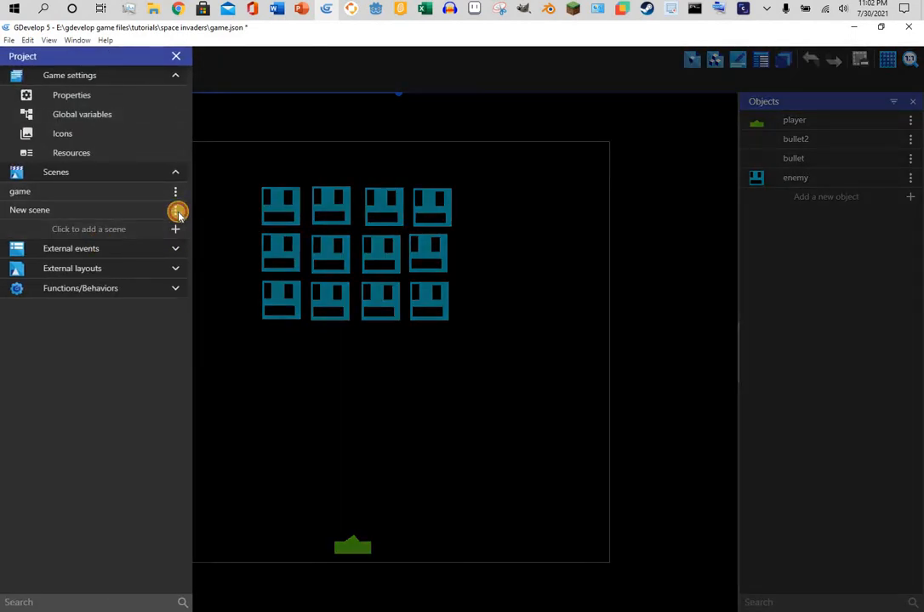
left_click(176, 211)
left_click(227, 279)
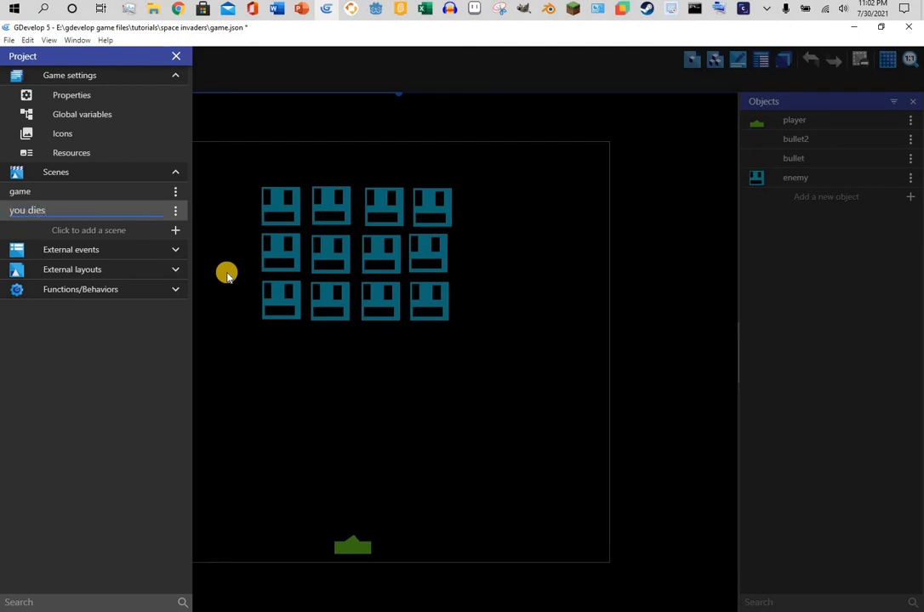
left_click(229, 292)
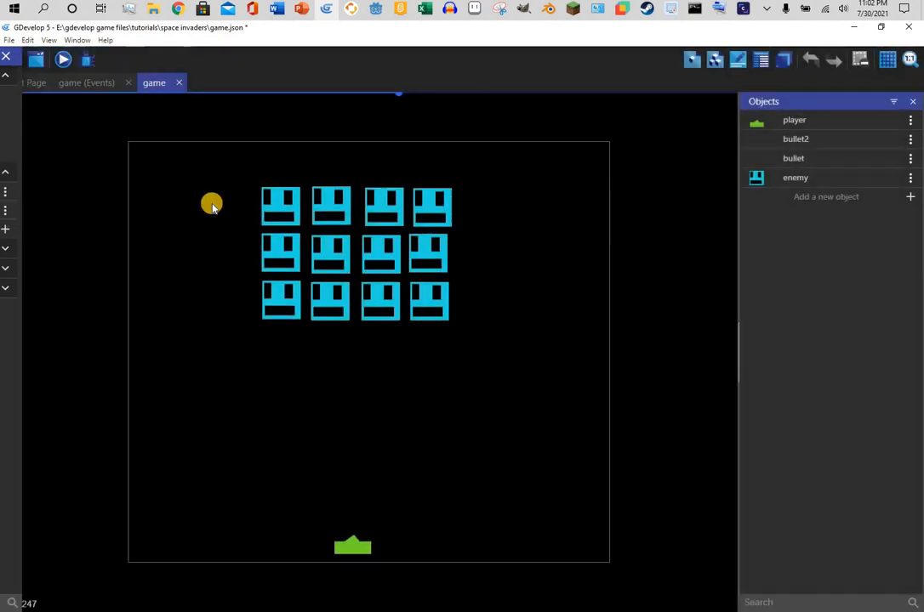
Add a new event below the bullet2 force event in the game scene, with the condition that bullet2 is in collision with player.
left_click(91, 83)
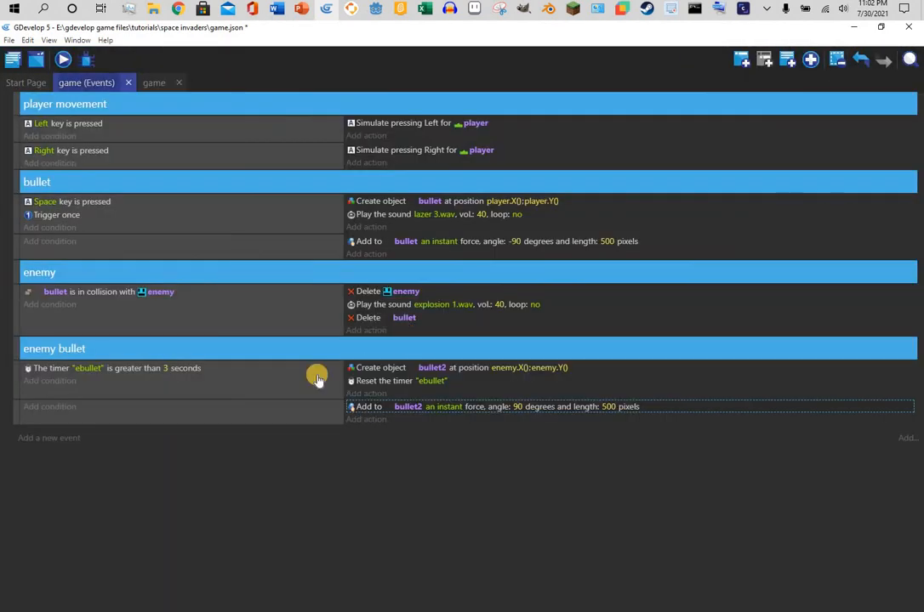
left_click(53, 438)
left_click(49, 432)
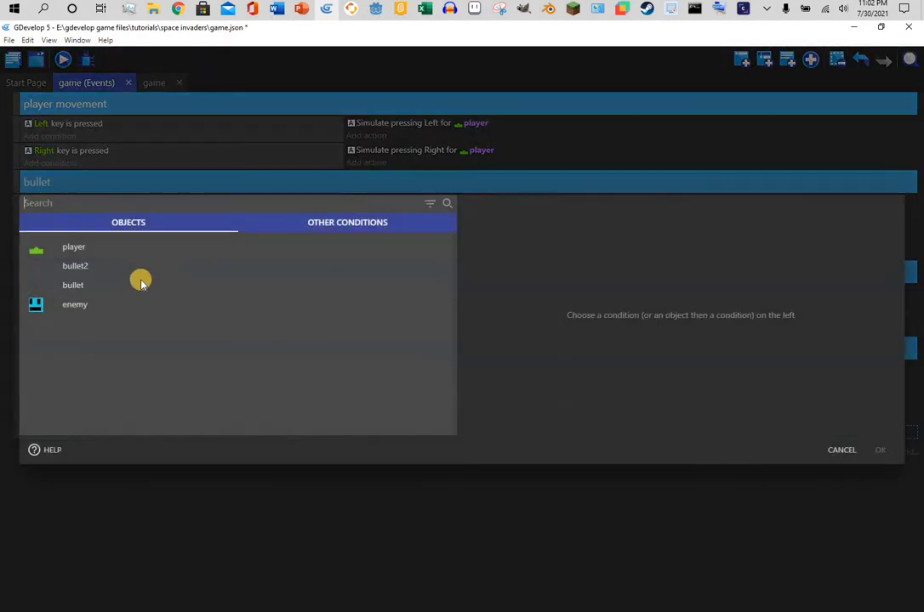
left_click(136, 264)
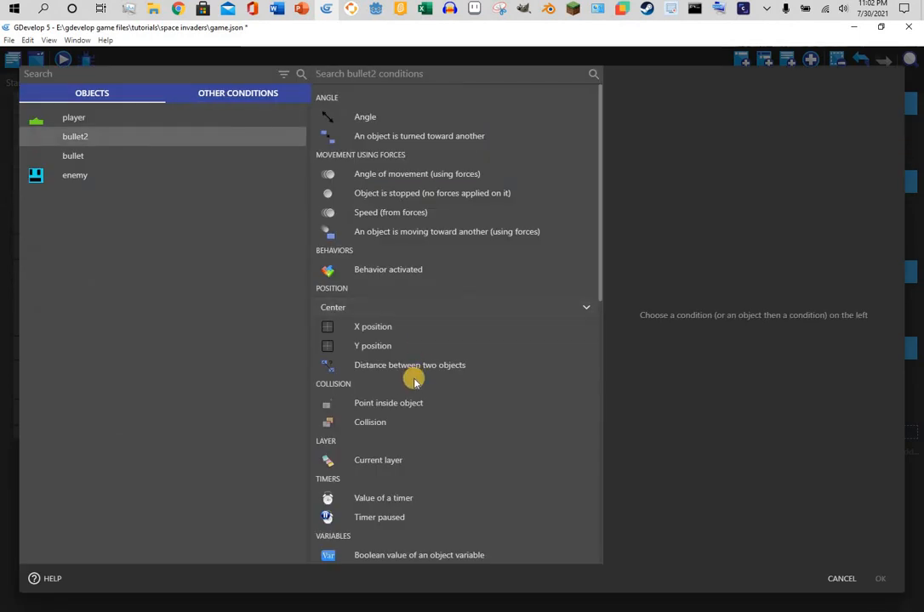
scroll(436, 483, "down", 5)
scroll(436, 483, "down", 5)
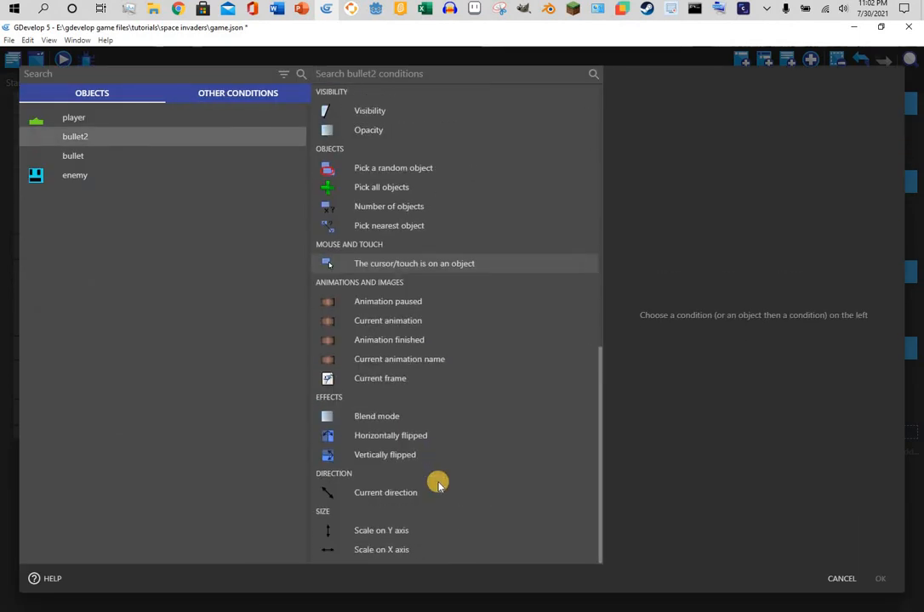
scroll(436, 483, "up", 5)
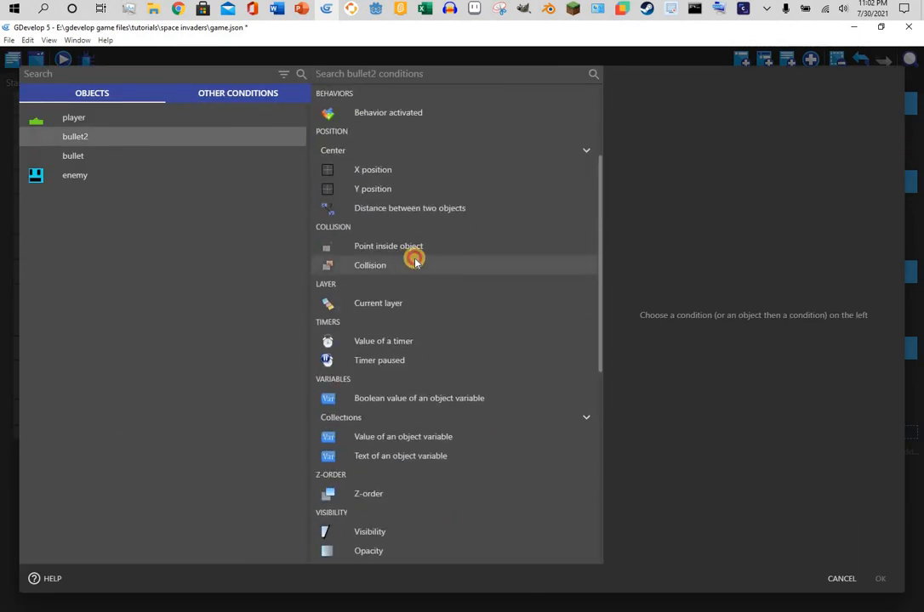
left_click(414, 264)
left_click(669, 197)
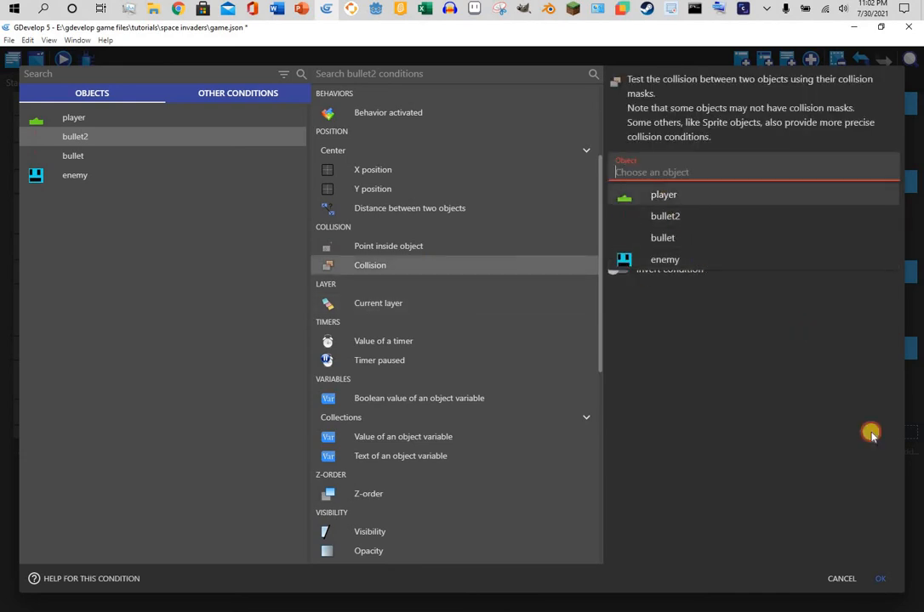
left_click(883, 577)
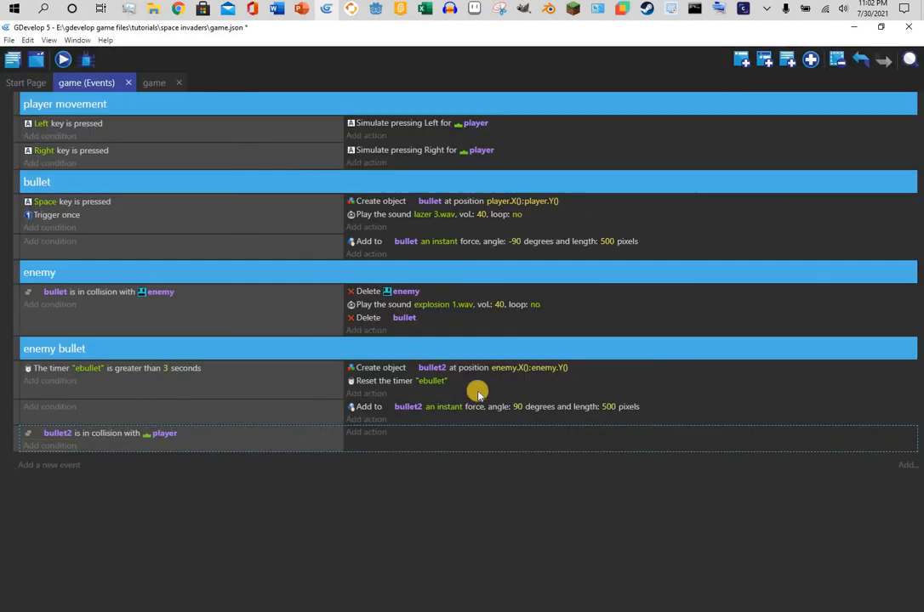
Give the bullet2 and player collision event an action that changes the scene to "you died".
left_click(364, 433)
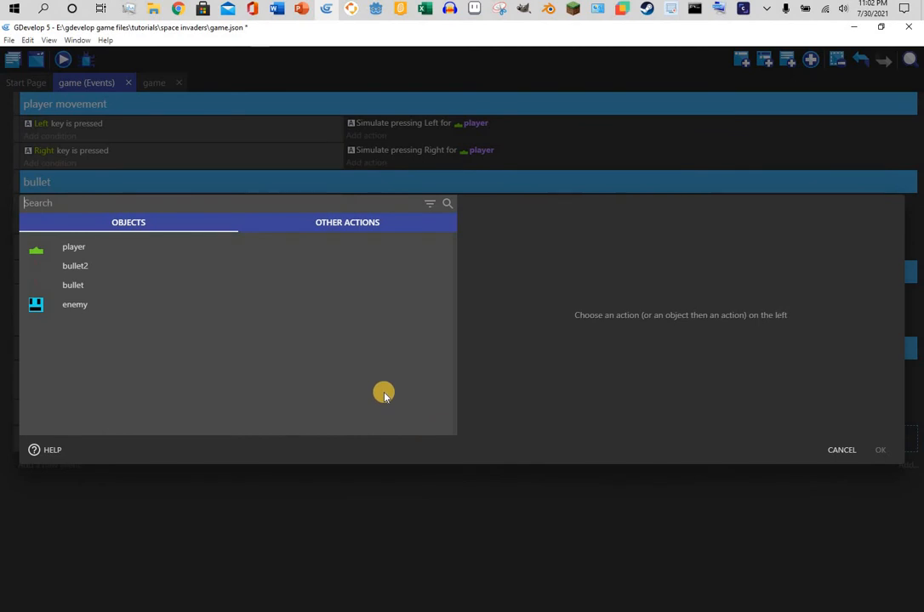
type("change")
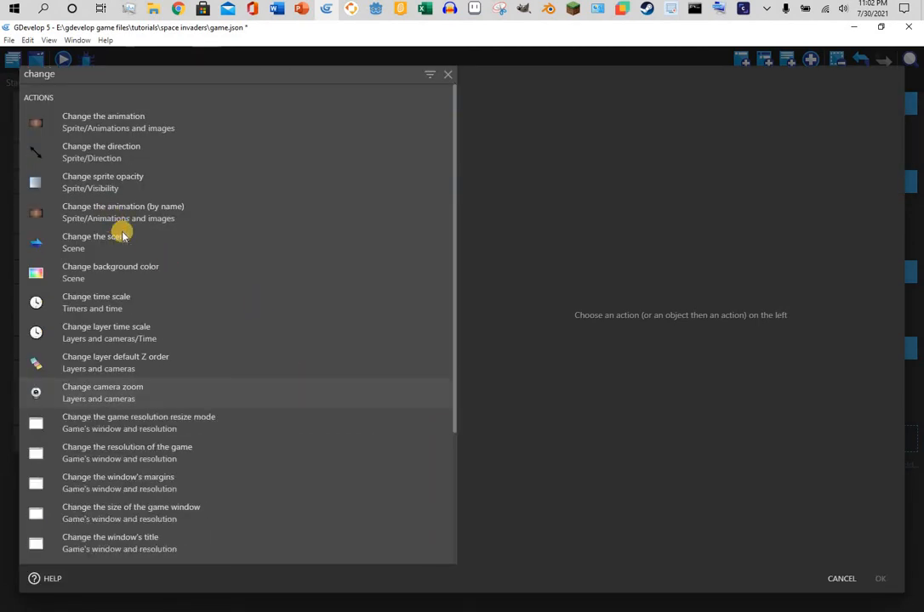
left_click(221, 227)
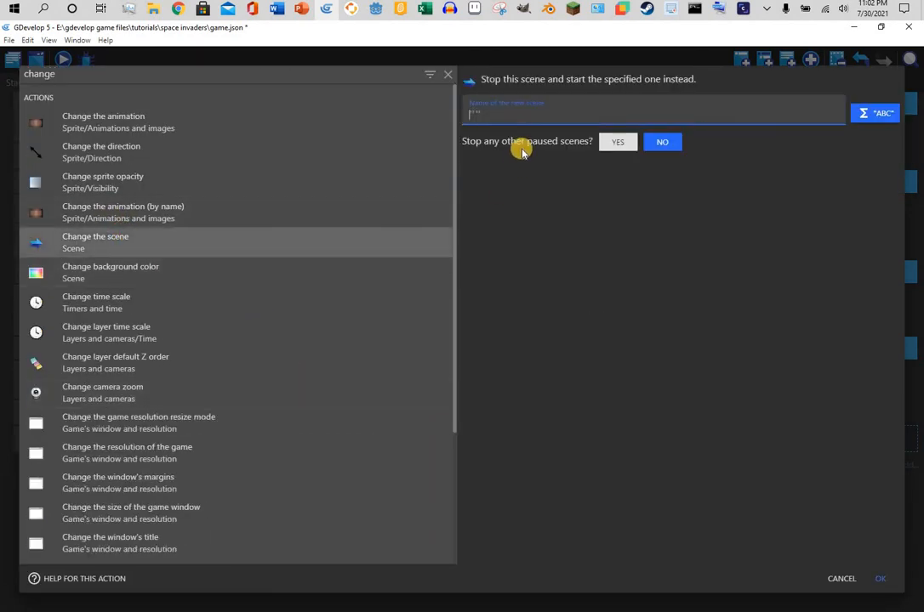
left_click(514, 145)
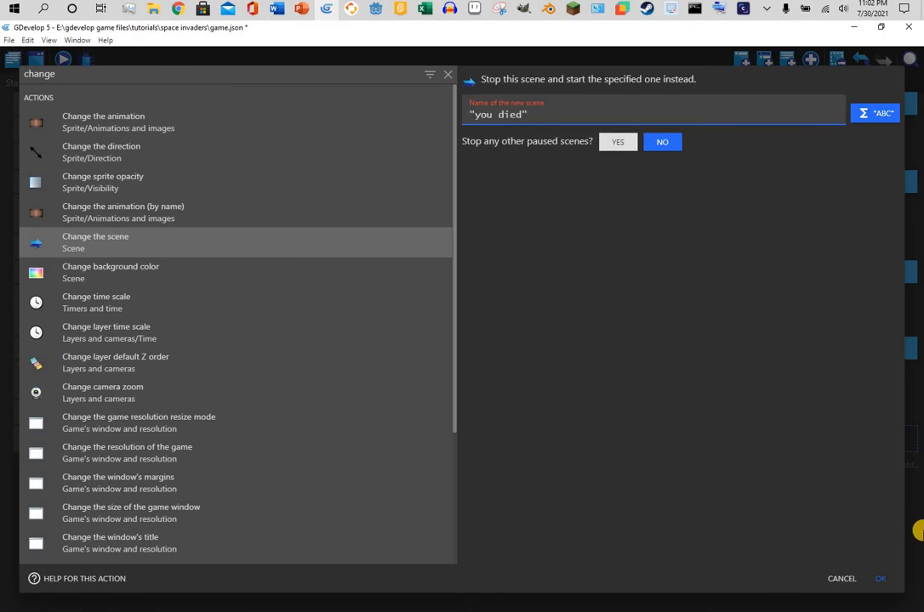
left_click(889, 580)
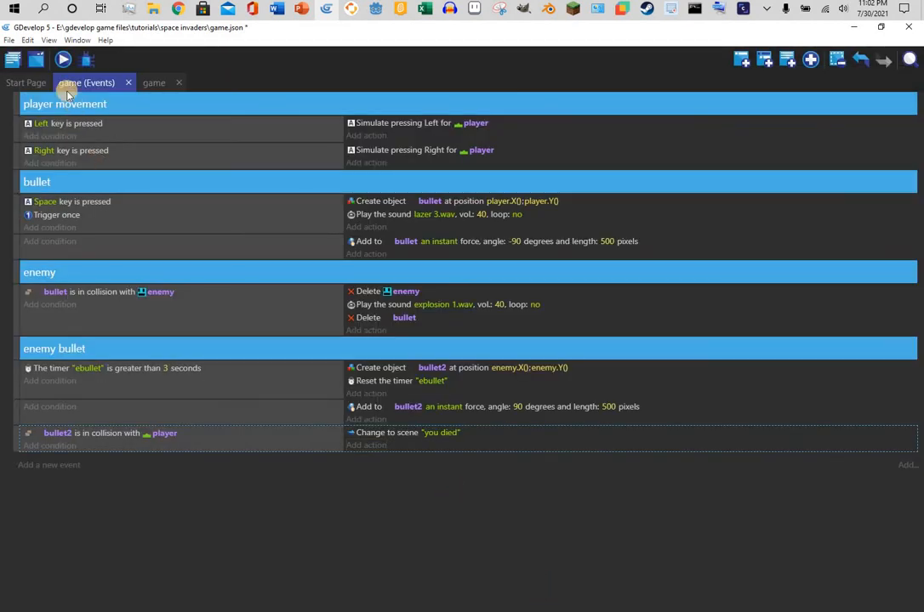
Preview the game and move the player into the enemy bullets to test the scene change, closing the preview when done.
left_click(63, 57)
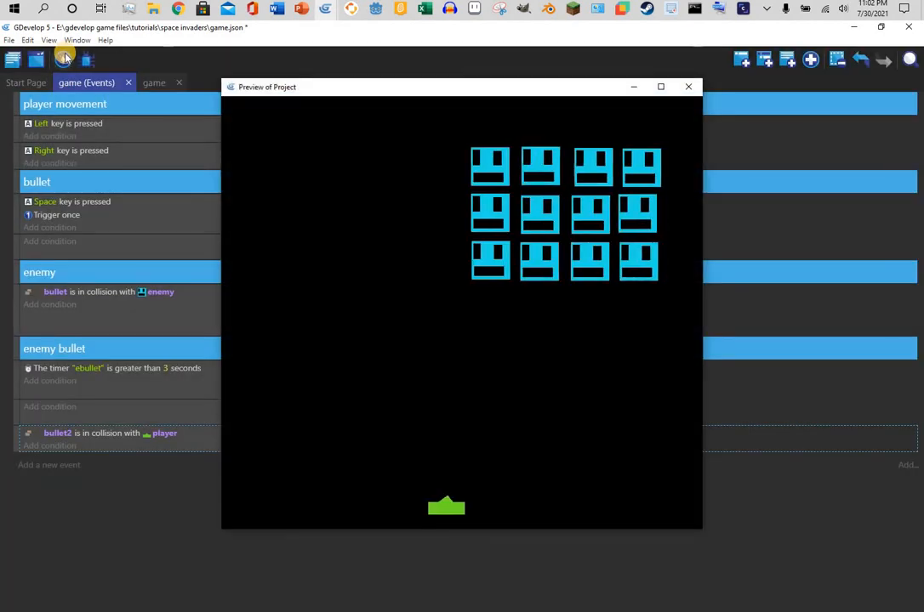
key("Right")
key("Left")
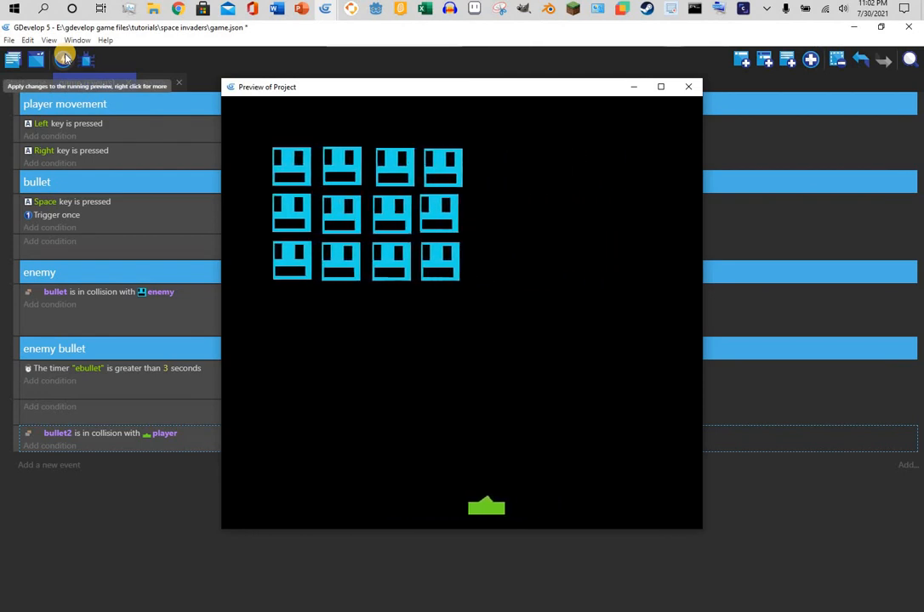
key("Left")
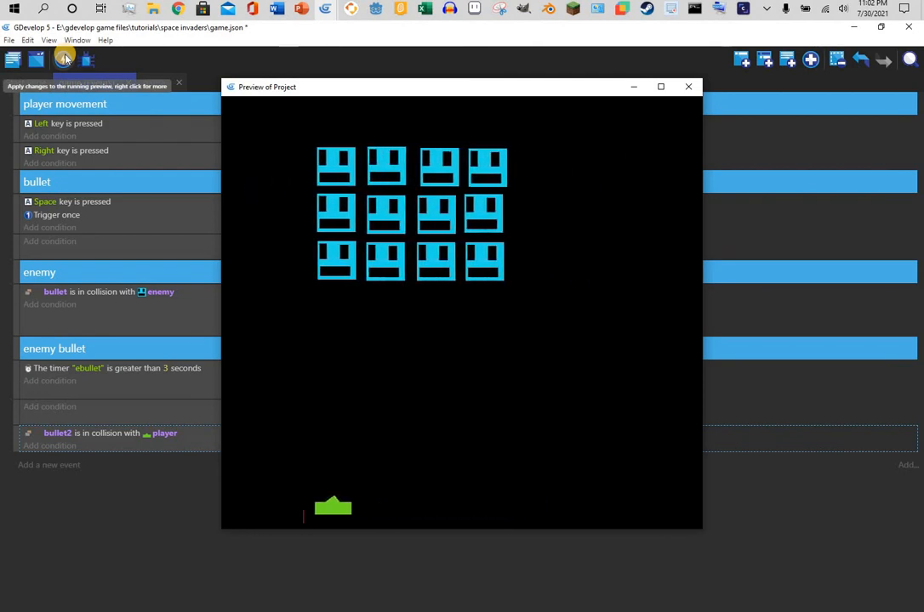
key("Right")
key("Right")
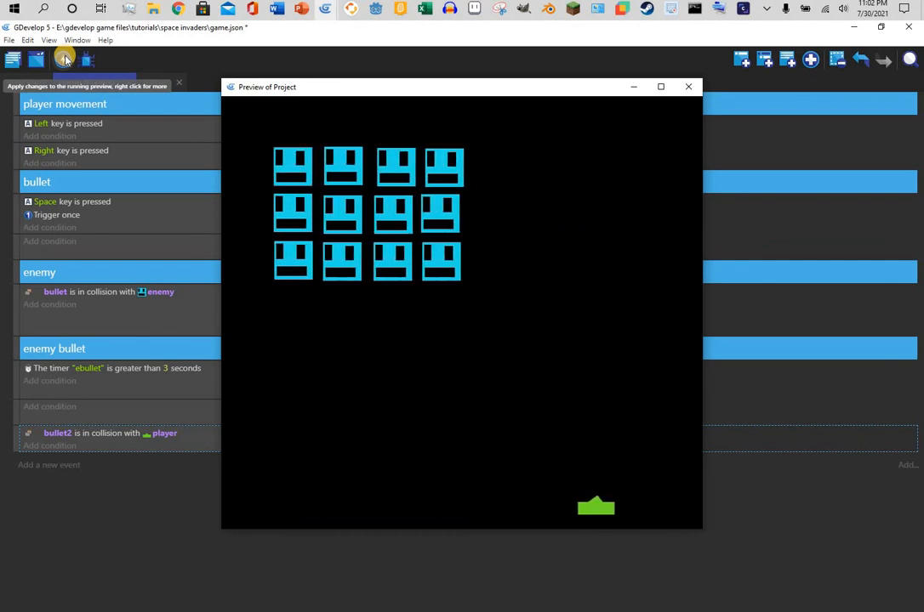
key("Left")
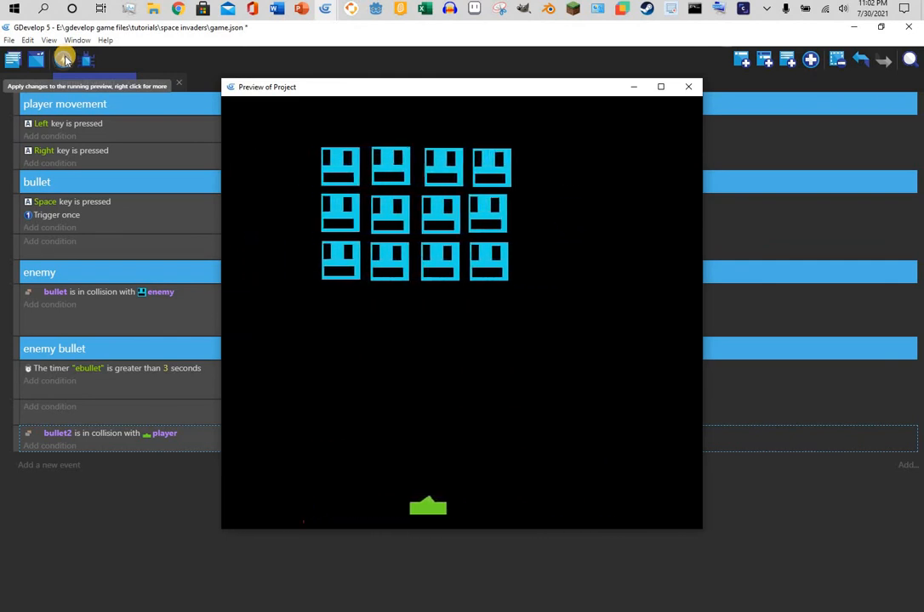
key("Right")
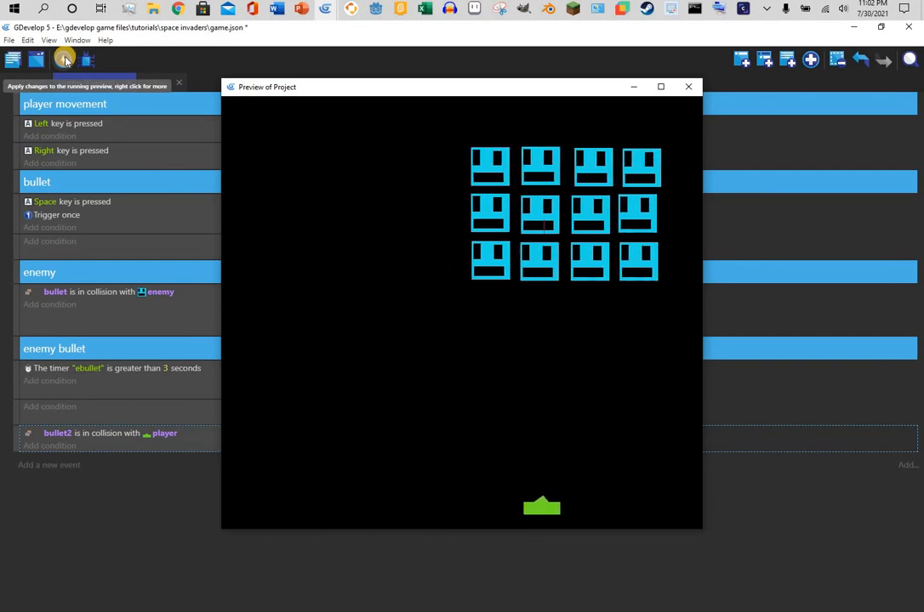
key("Left")
key("Right")
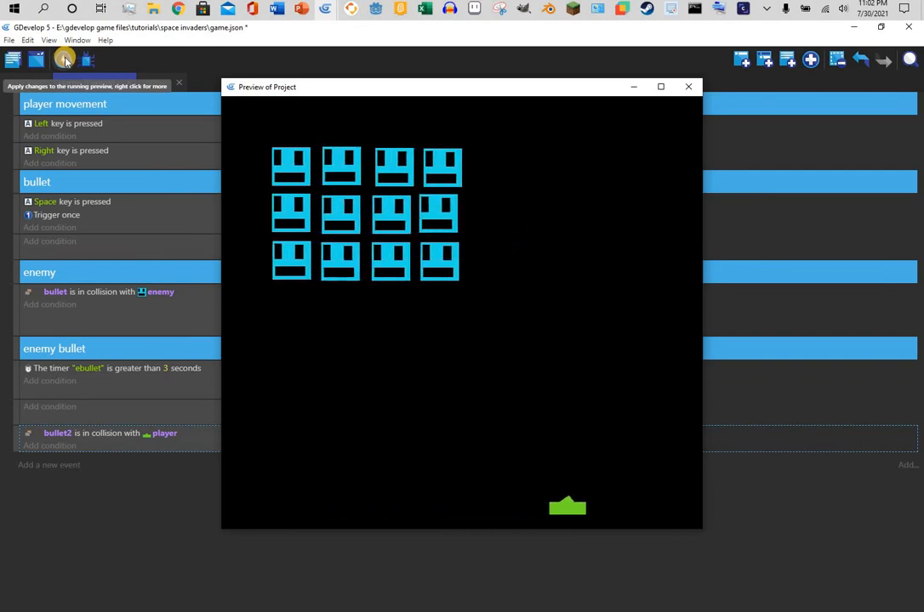
key("Left")
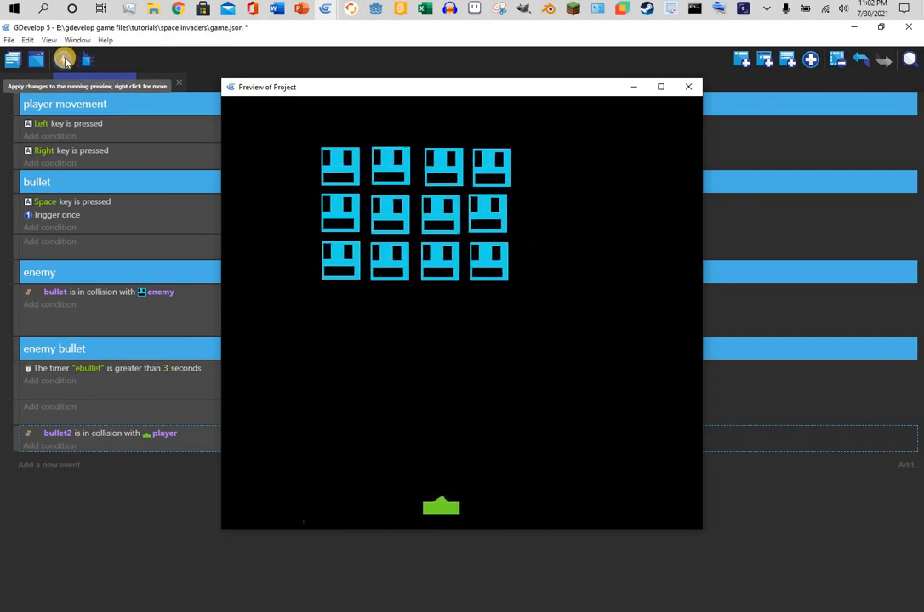
key("Right")
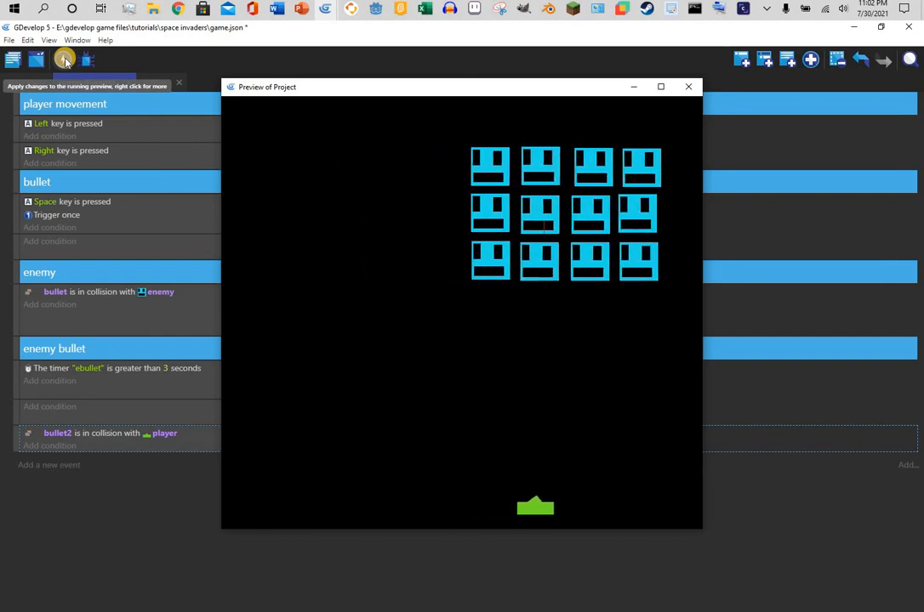
left_click(66, 61)
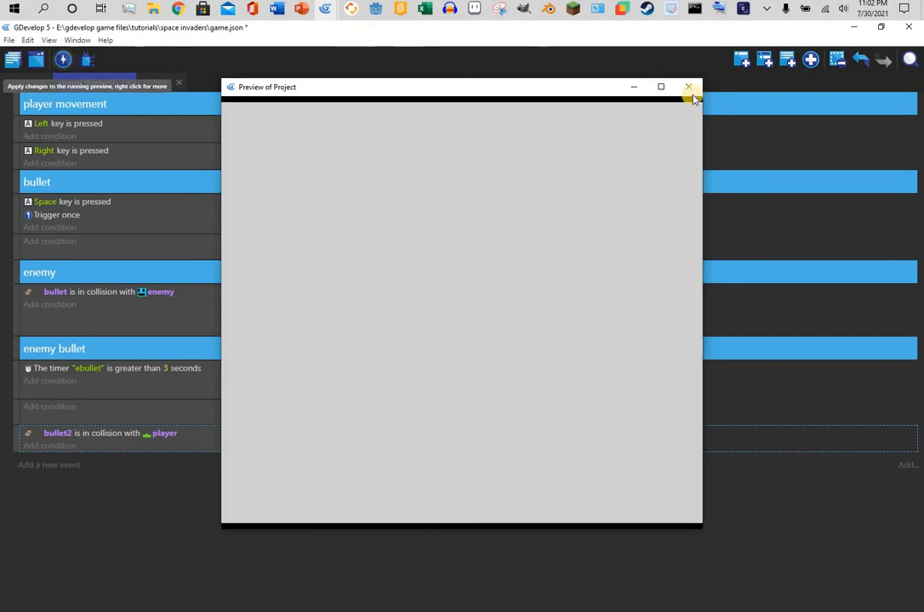
left_click(688, 87)
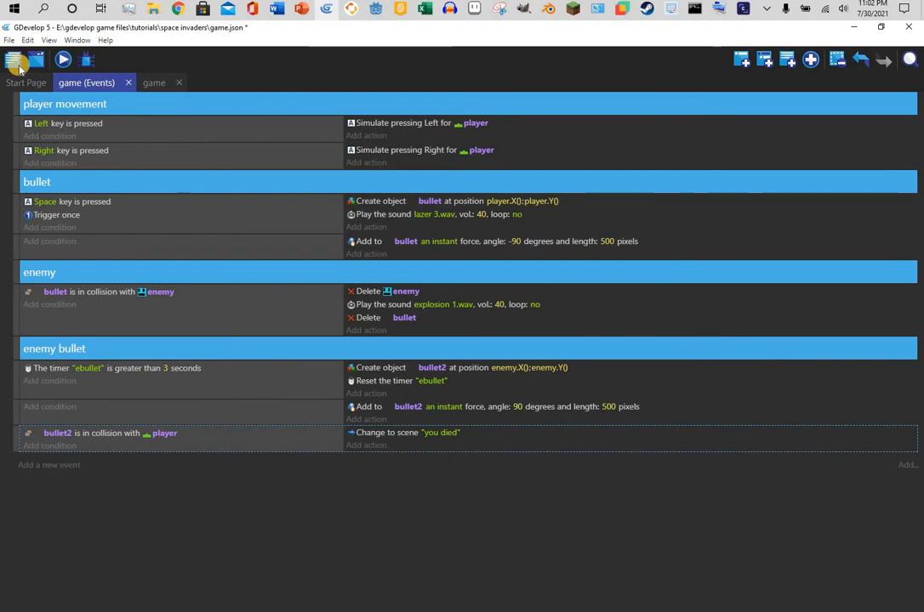
Open the "you died" scene and set its background color to black.
left_click(13, 59)
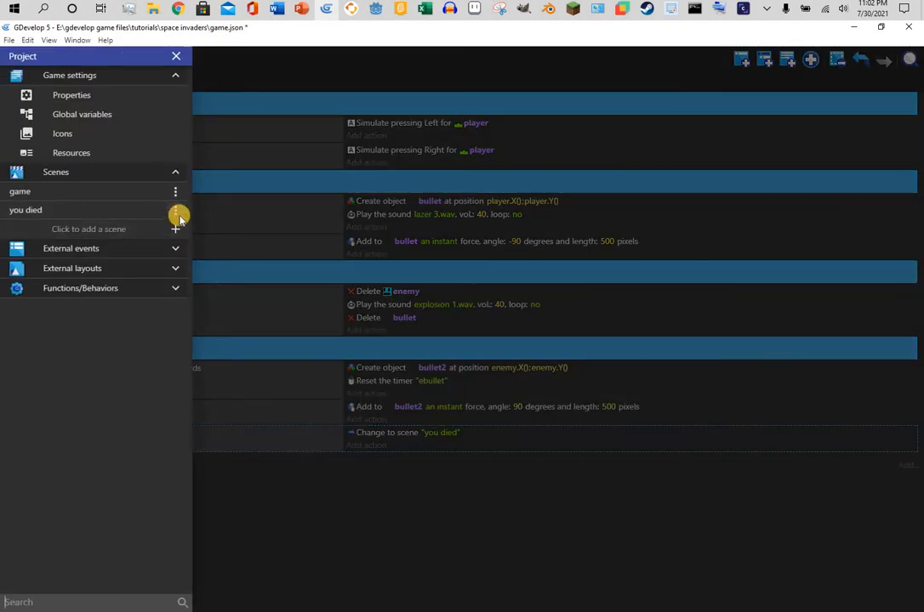
left_click(117, 206)
right_click(401, 305)
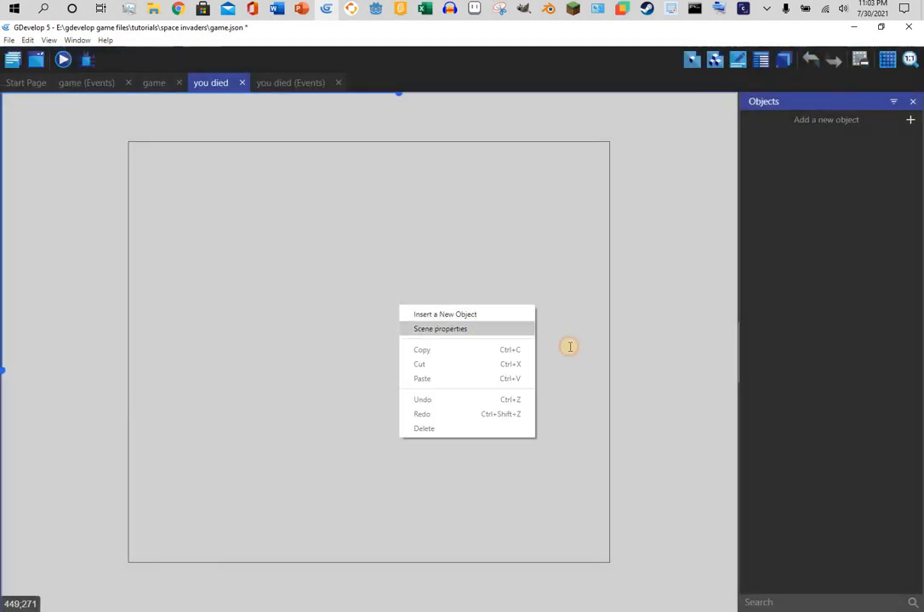
left_click(439, 325)
left_click(618, 339)
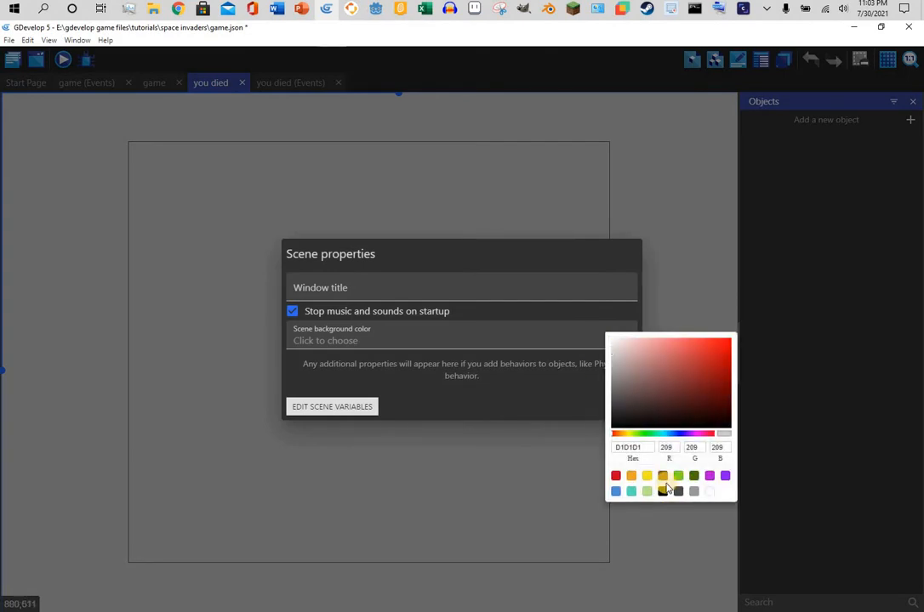
left_click(662, 491)
left_click(459, 483)
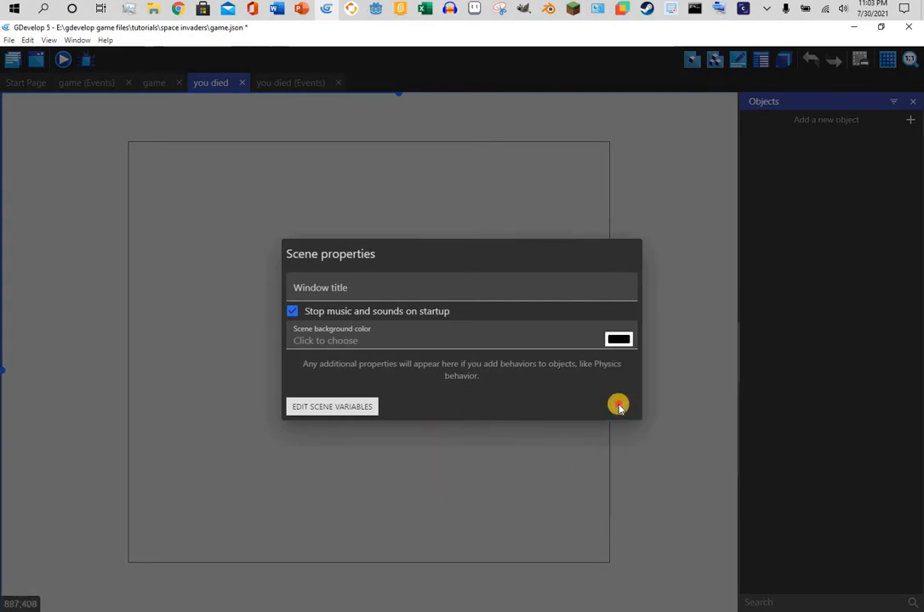
left_click(618, 405)
Insert a new Text object in the "you died" scene, named "title", with the initial text "You Died!".
right_click(420, 302)
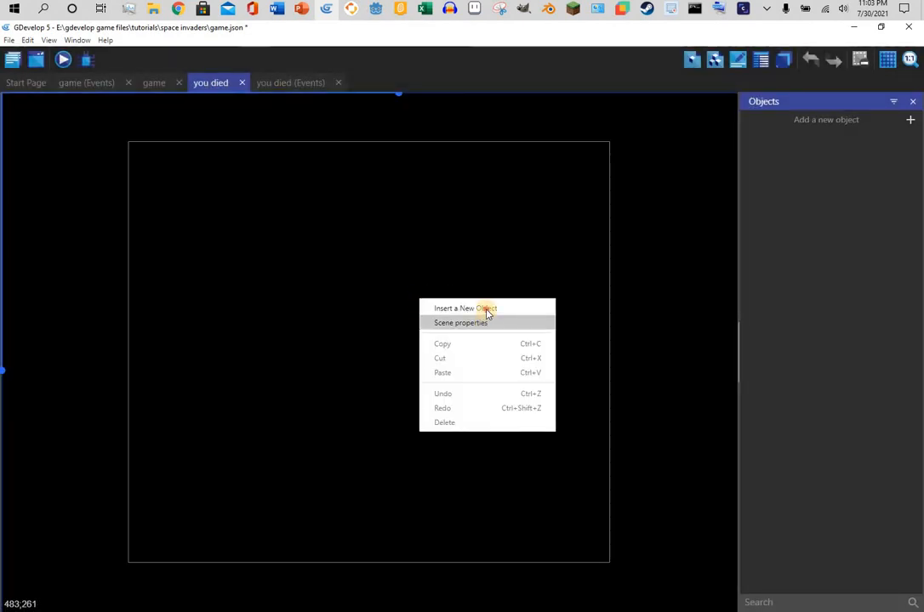
left_click(476, 309)
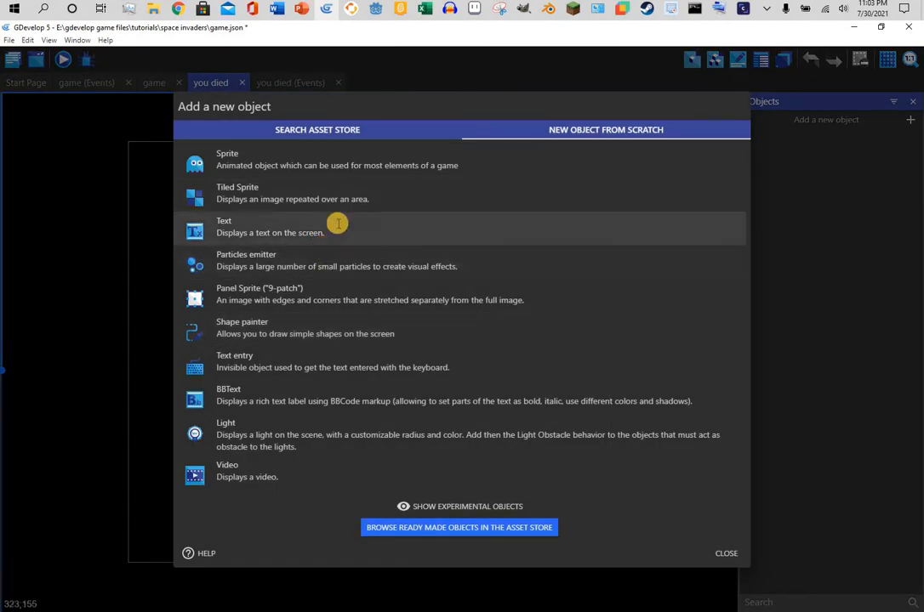
left_click(338, 224)
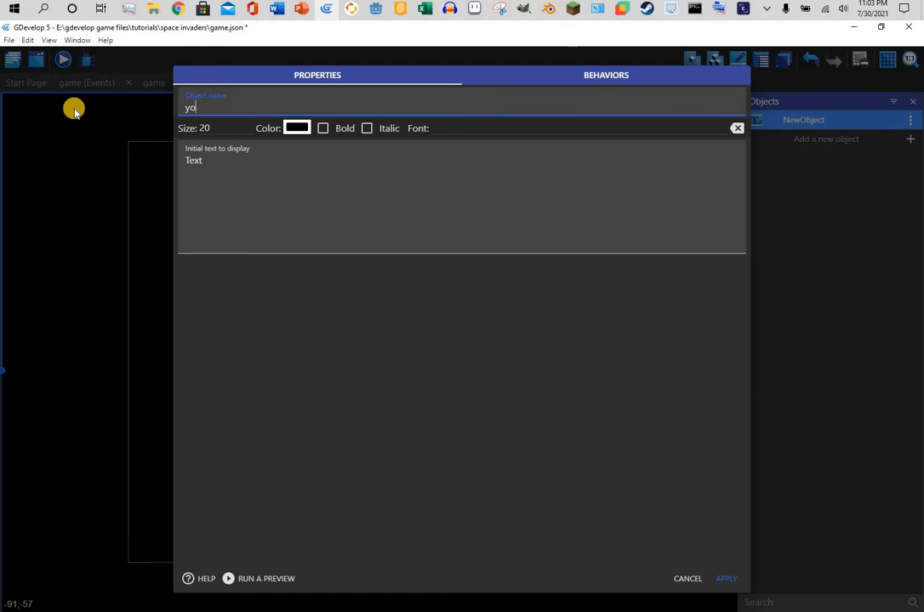
type("title")
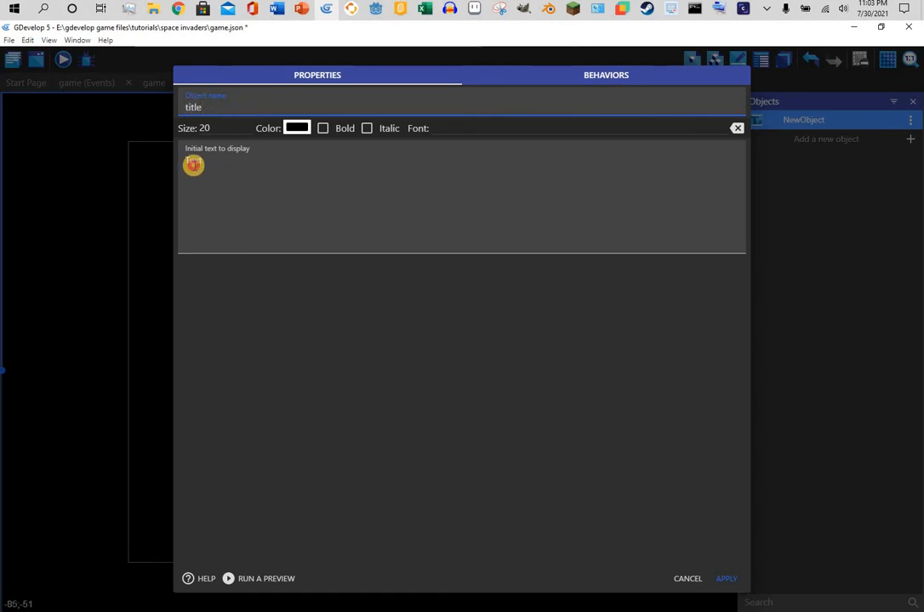
double_click(192, 161)
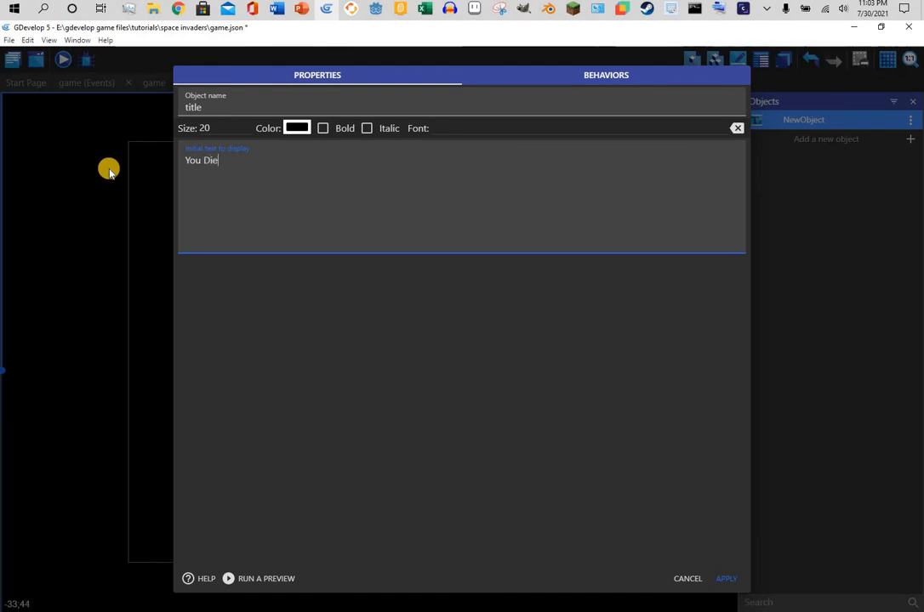
type("You Died!")
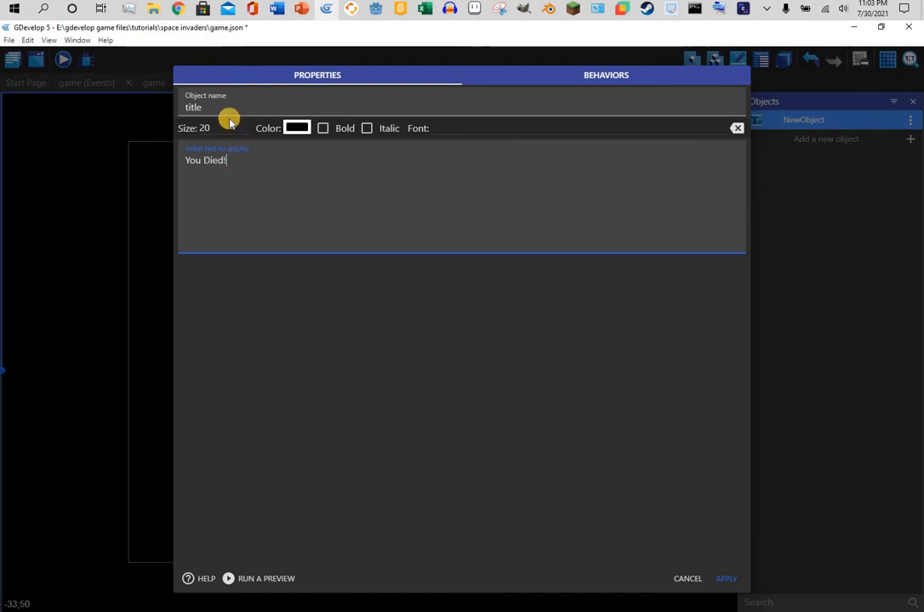
Set the title text's size to 30 and its color to white.
left_click_drag(221, 122, 155, 130)
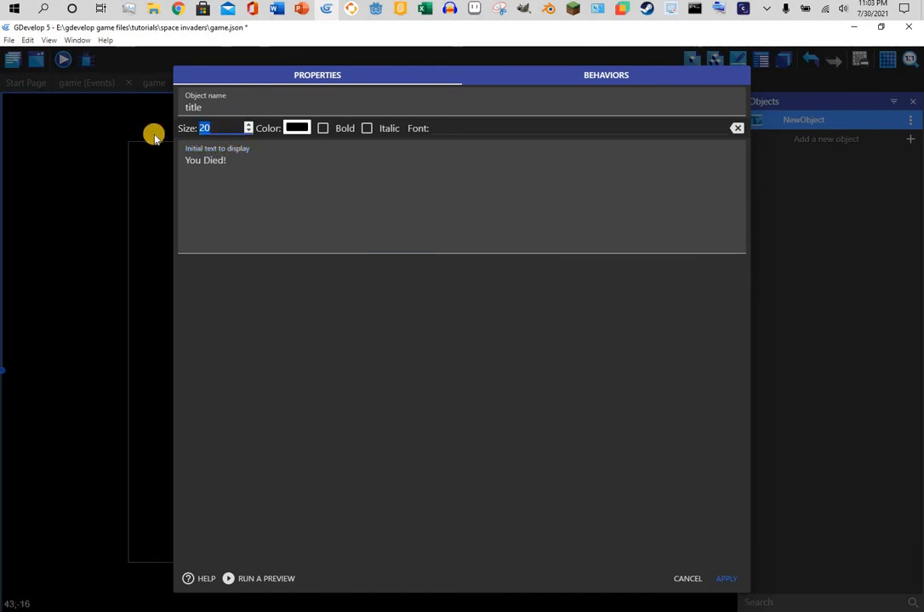
type("30")
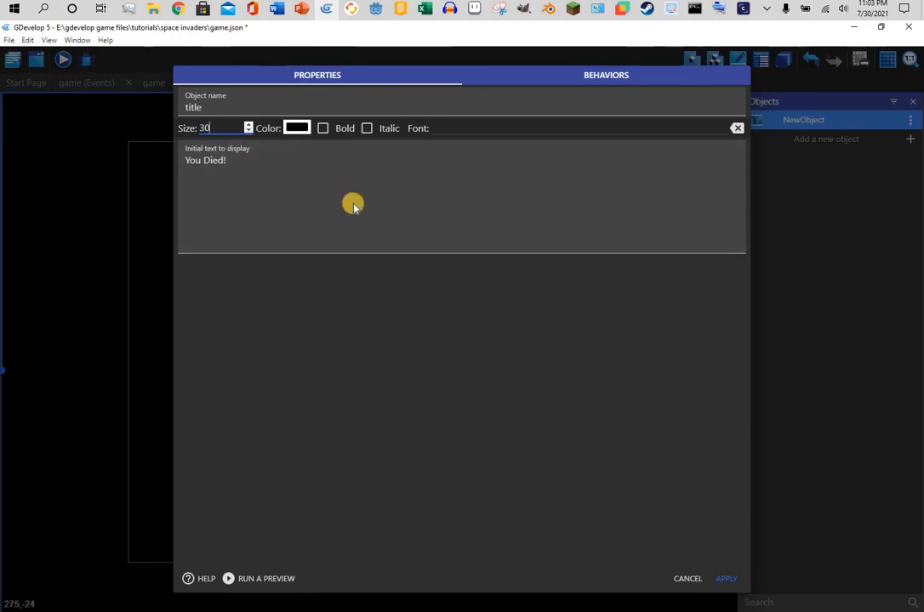
left_click(297, 128)
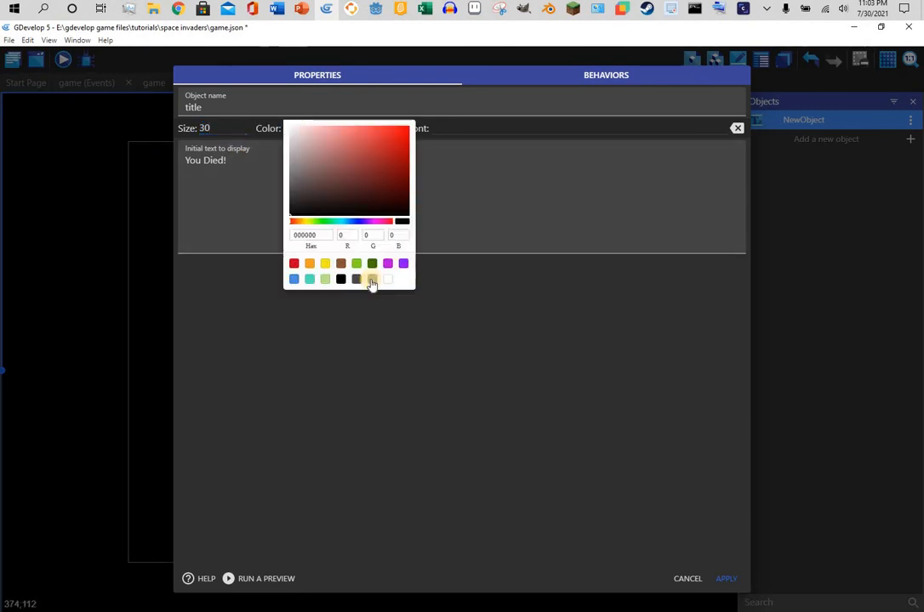
left_click(563, 128)
Give the title the font file "Super Mario Bros. 2" from the fonts folder, then move the text to the top center of the scene frame.
left_click(555, 127)
left_click(542, 157)
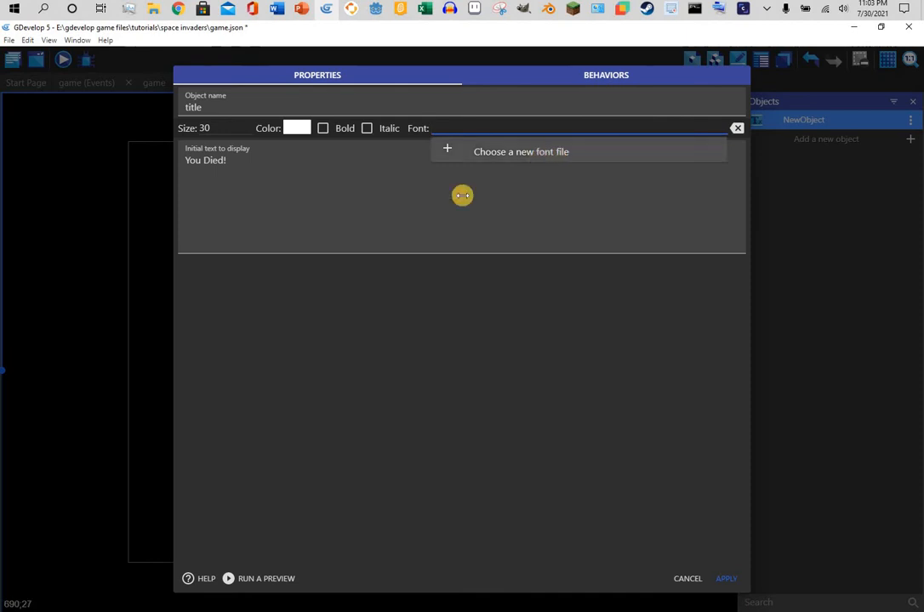
left_click(60, 198)
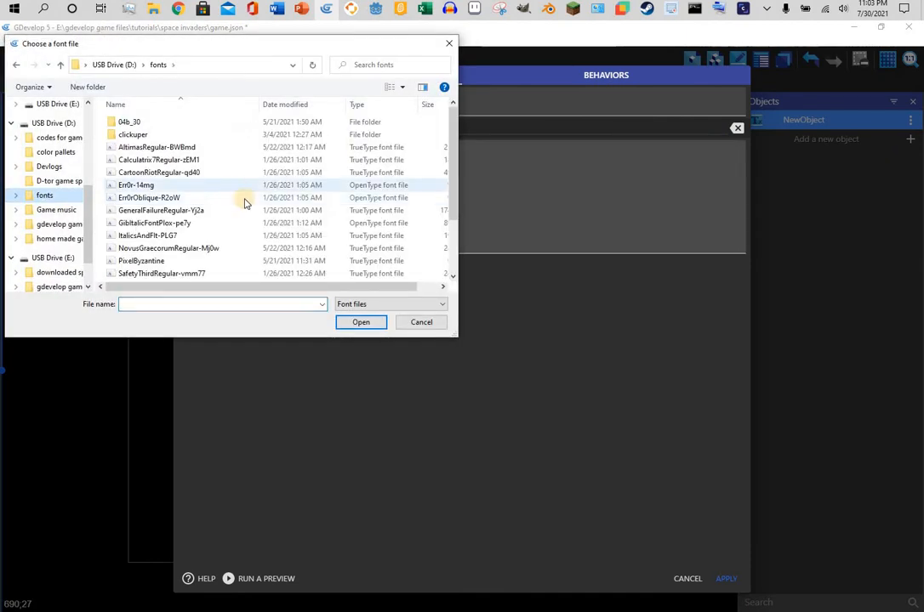
scroll(243, 255, "down", 2)
left_click(238, 252)
left_click(361, 321)
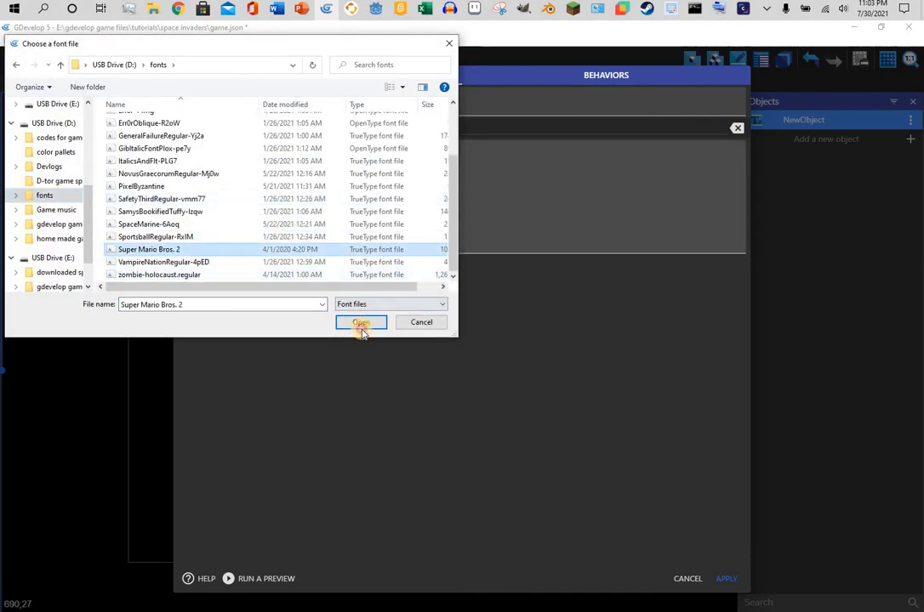
left_click(536, 331)
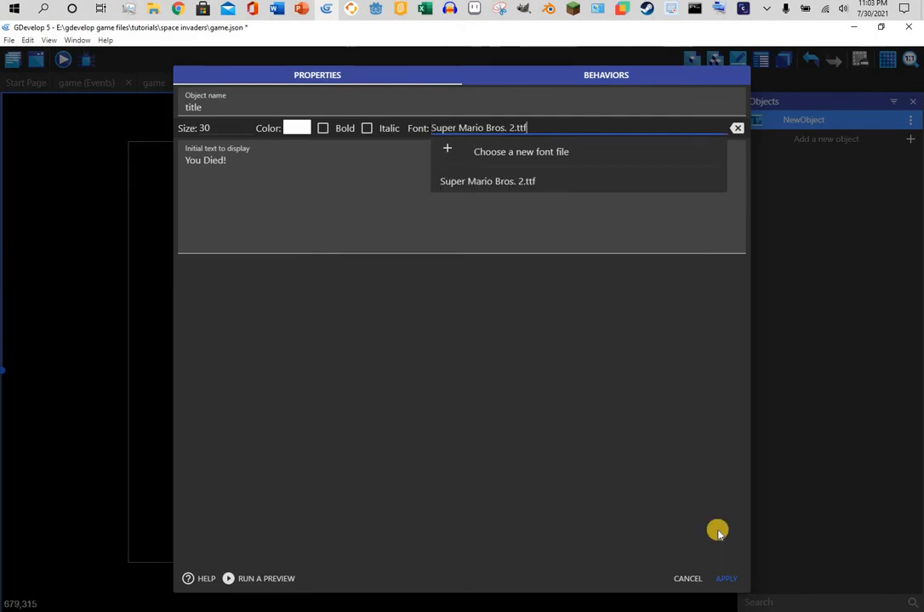
left_click(728, 585)
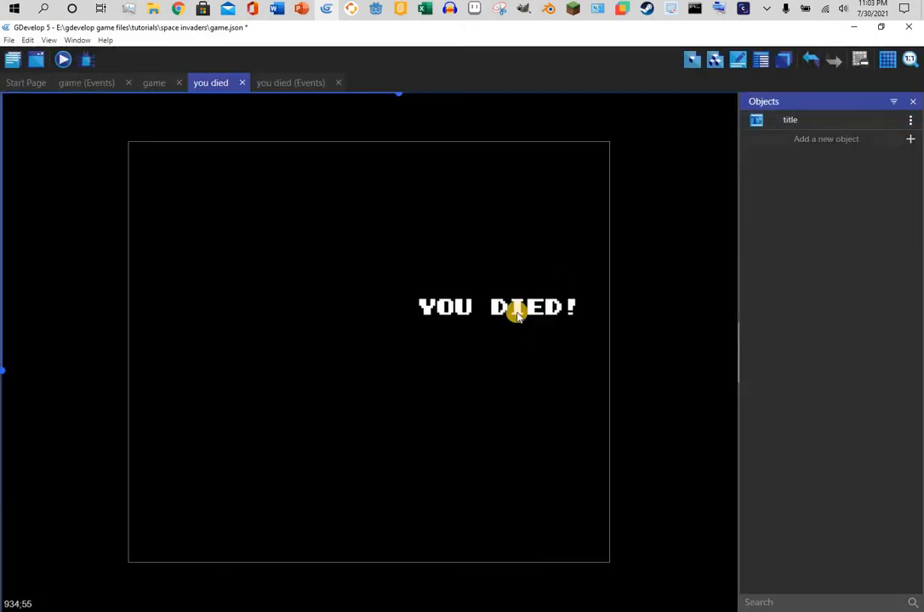
left_click_drag(511, 308, 387, 189)
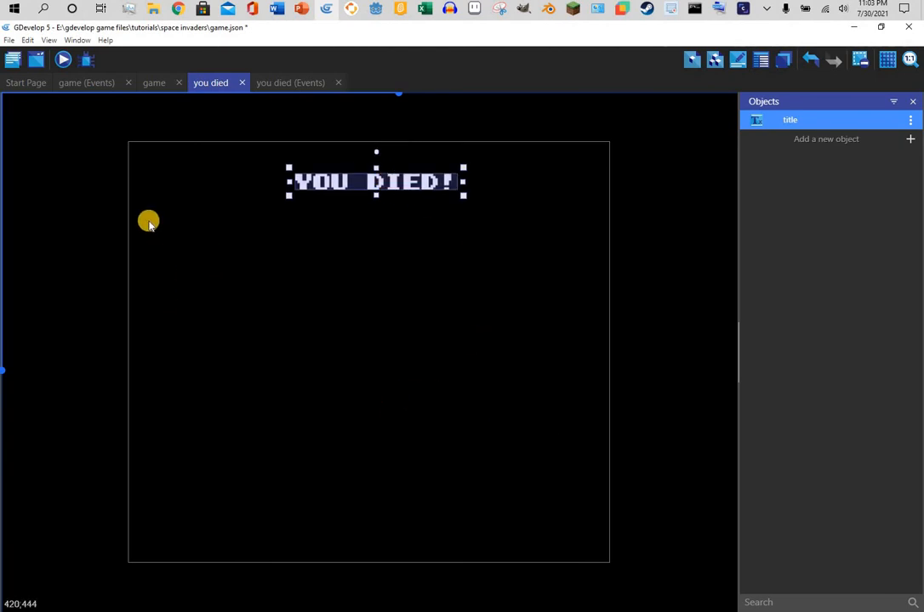
Add a scene variable named "count" to the game scene.
left_click(15, 63)
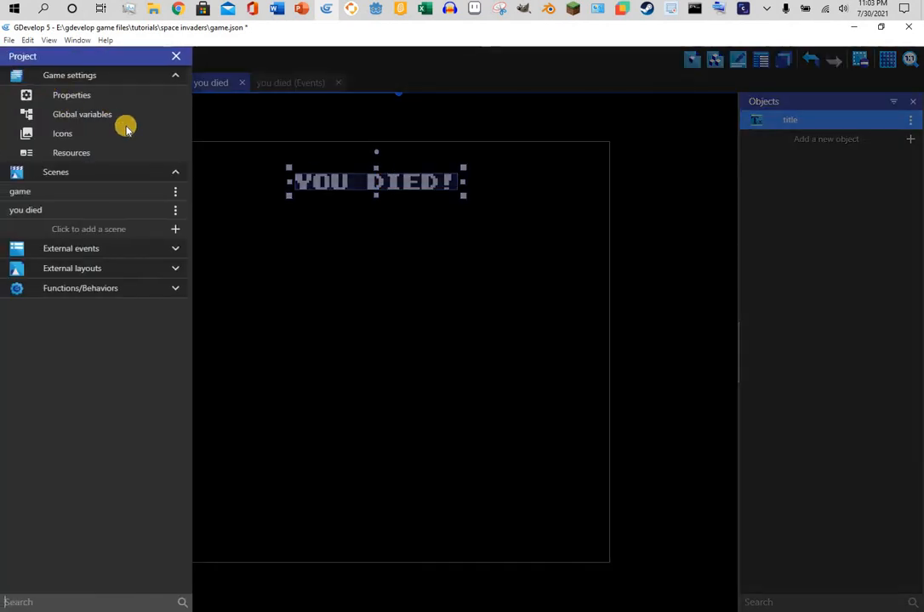
left_click(176, 194)
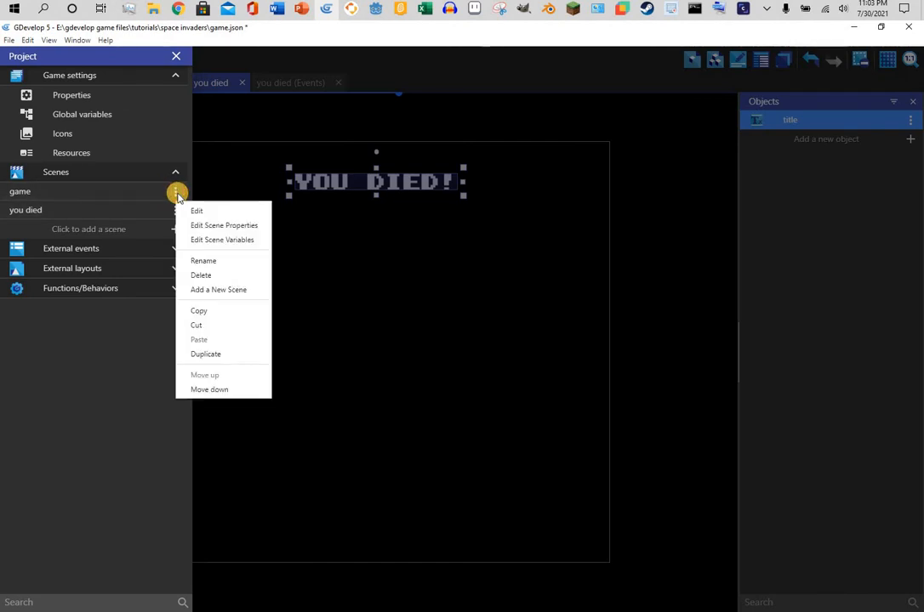
left_click(221, 240)
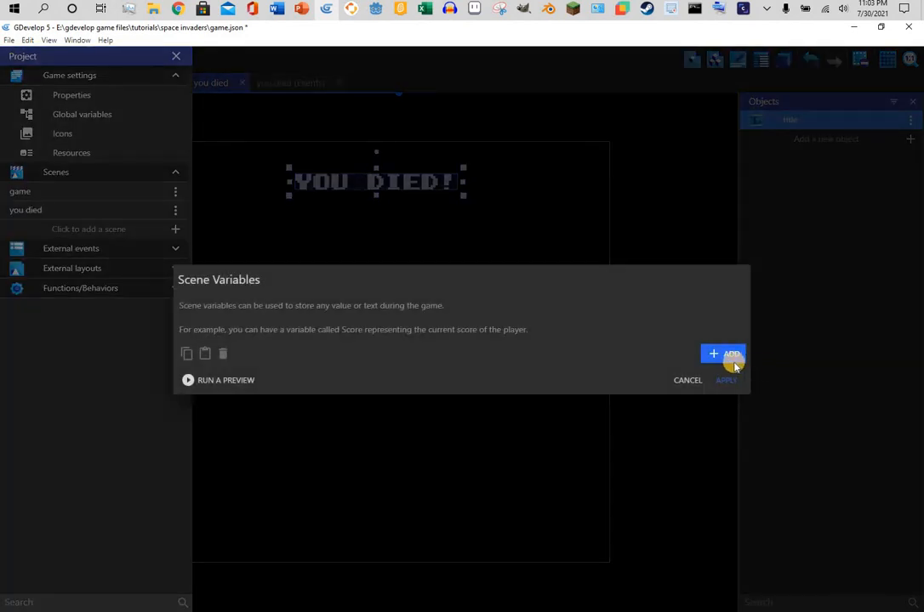
left_click(736, 363)
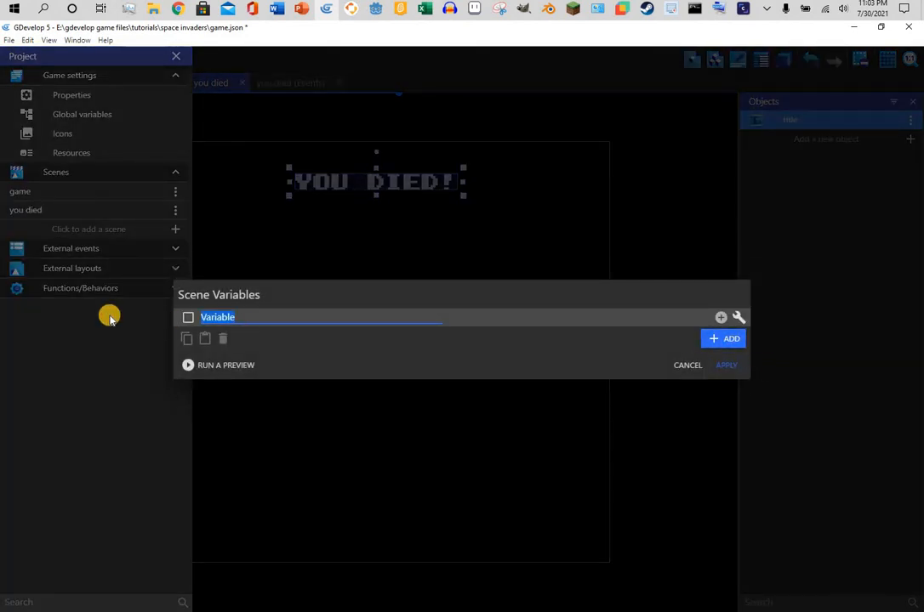
left_click(504, 323)
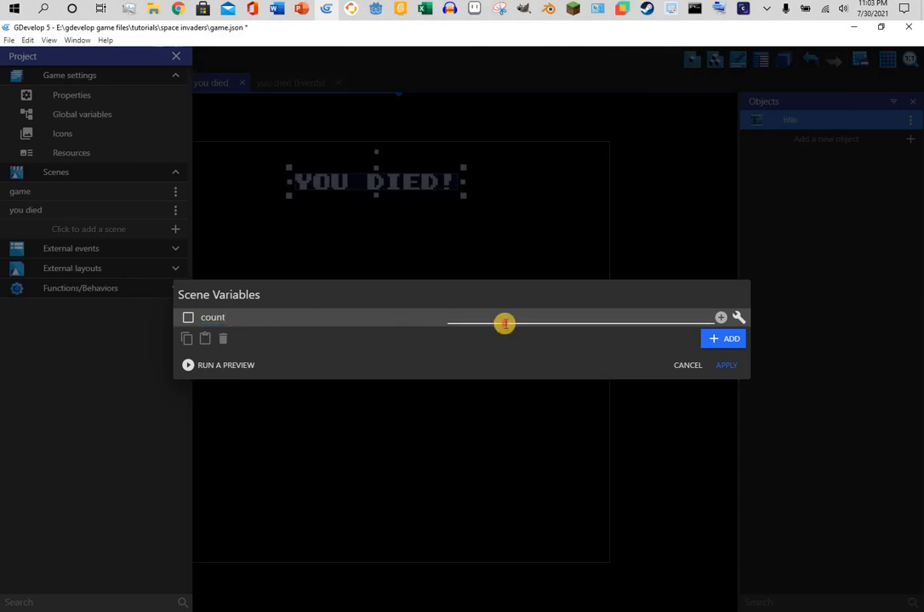
left_click(720, 362)
left_click(293, 317)
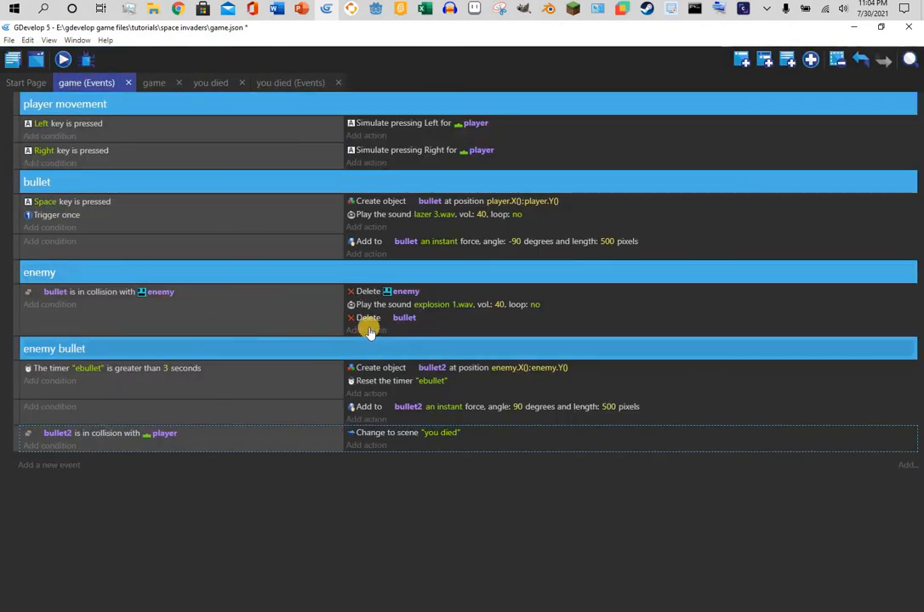
Add an action to the bullet and enemy collision event that adds 1 to the scene variable count.
left_click(366, 329)
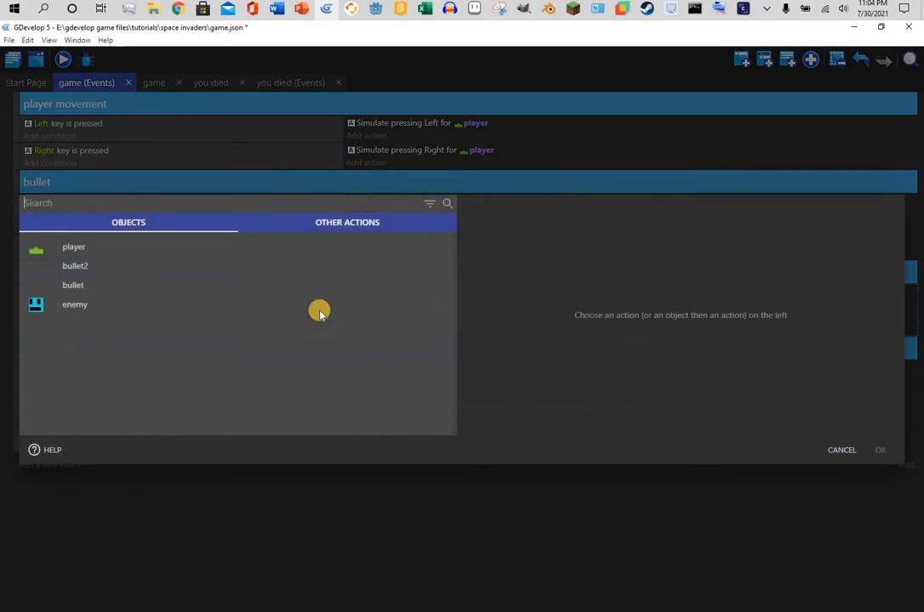
left_click(345, 239)
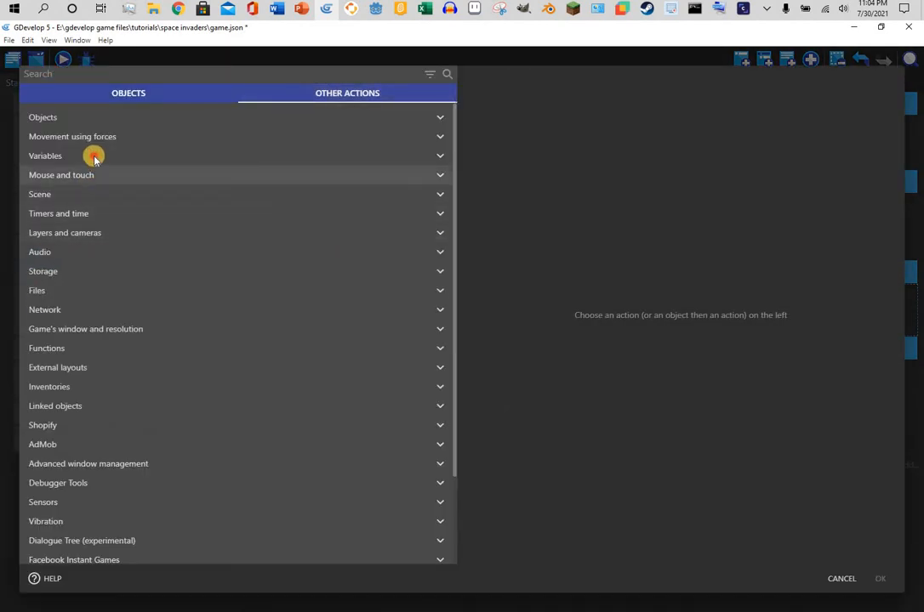
left_click(89, 156)
left_click(128, 195)
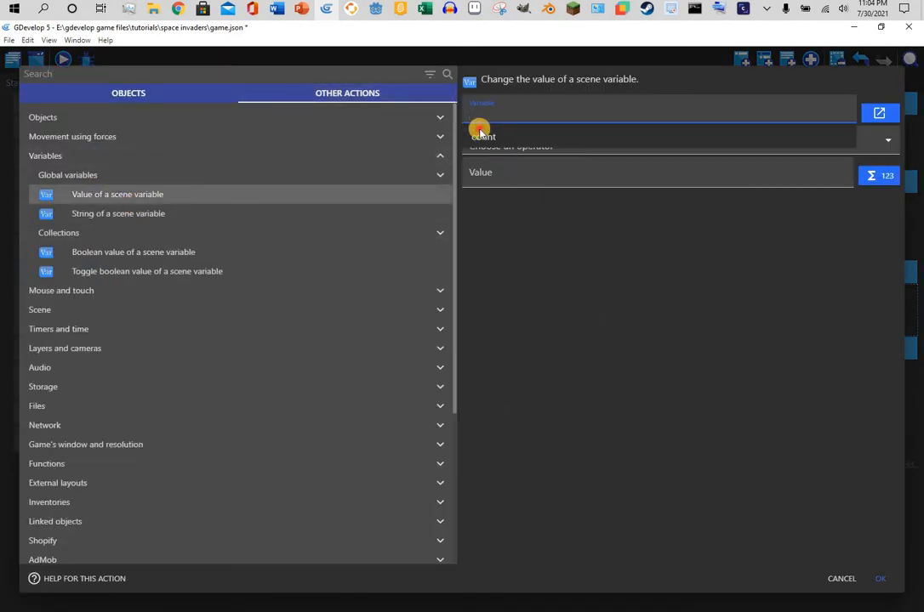
left_click(481, 133)
left_click(510, 151)
left_click(501, 201)
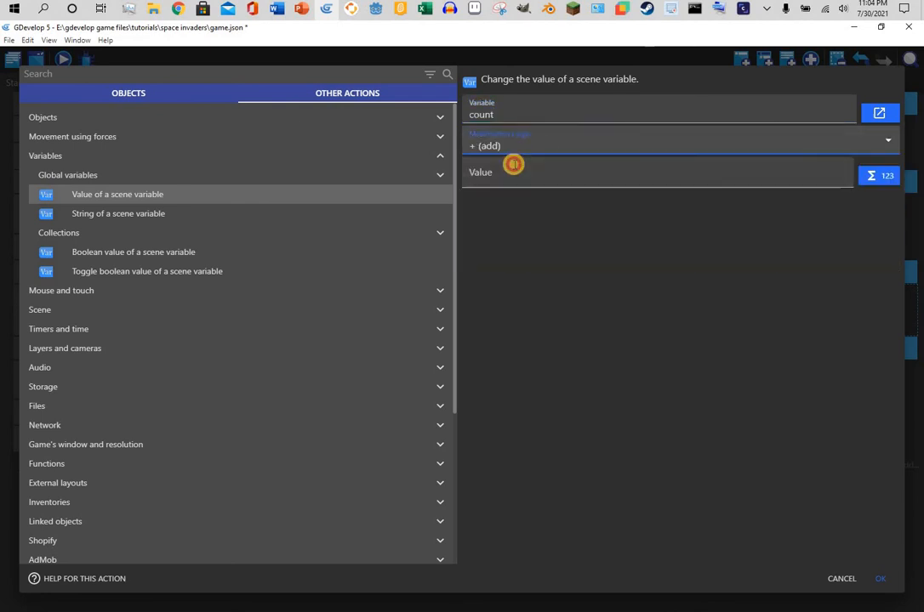
left_click(512, 165)
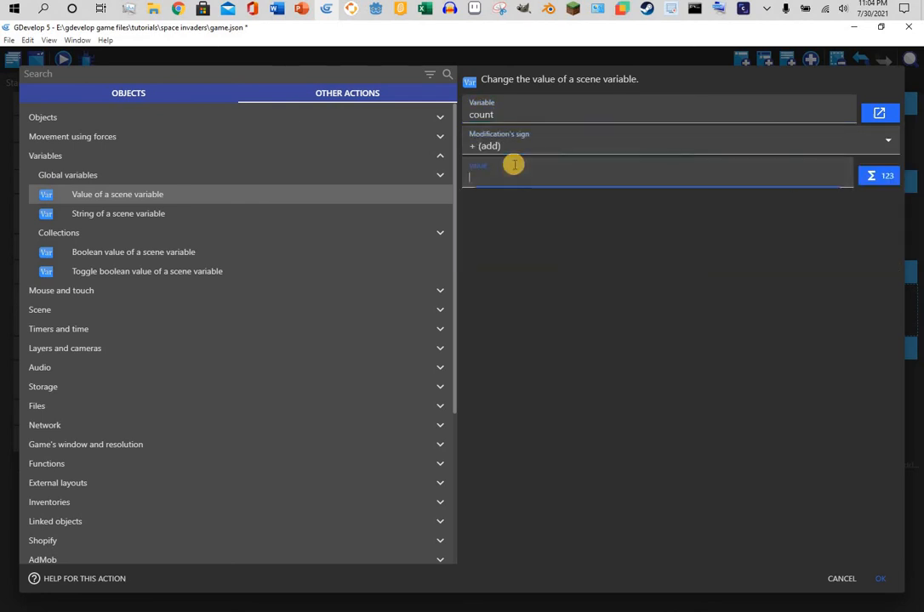
left_click(881, 583)
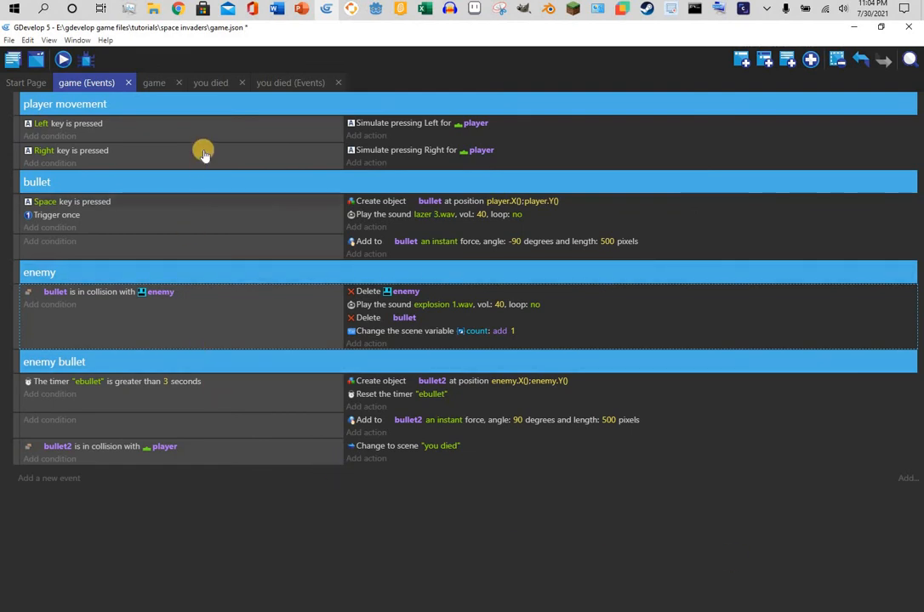
Add a new event to the game scene with the condition that the scene variable count equals 12.
left_click(151, 83)
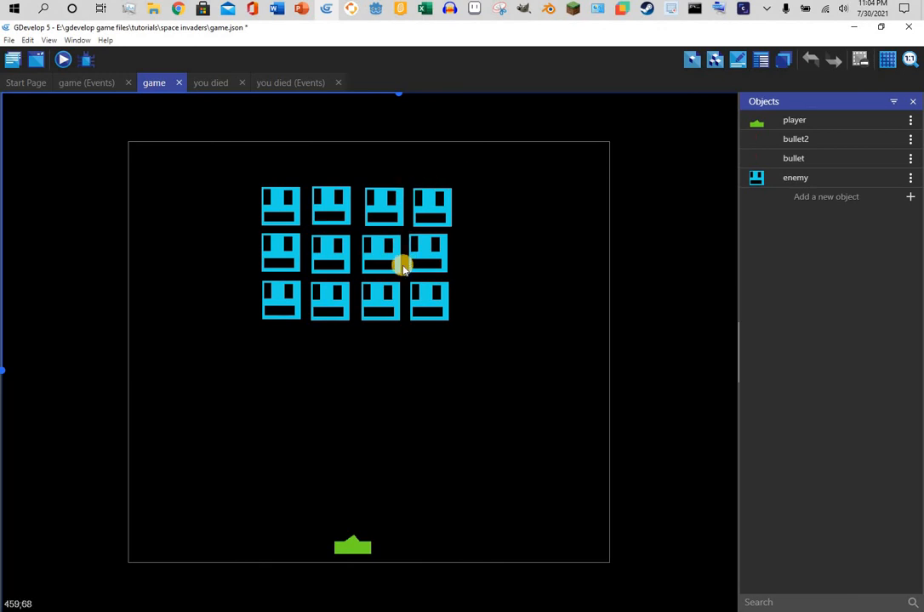
left_click(91, 84)
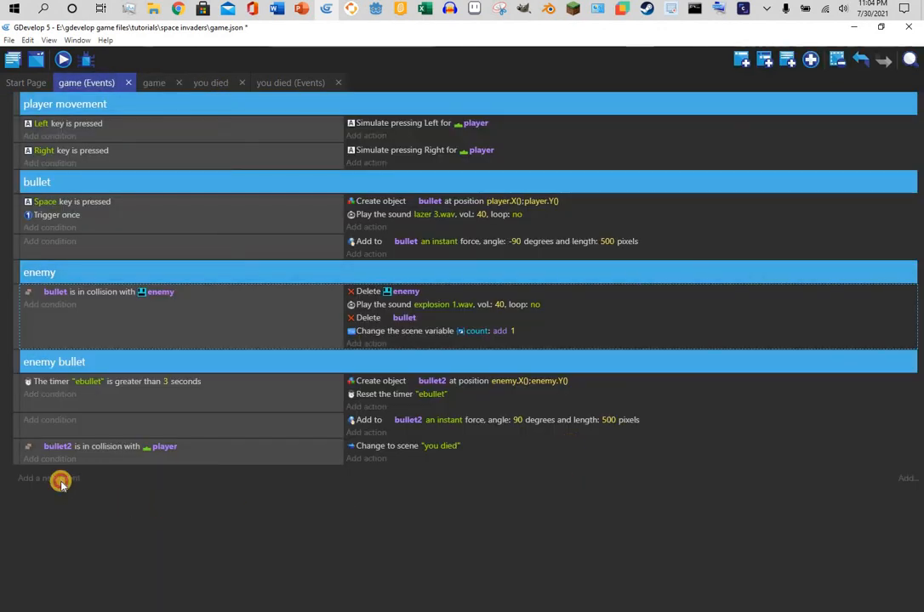
left_click(60, 480)
left_click(60, 472)
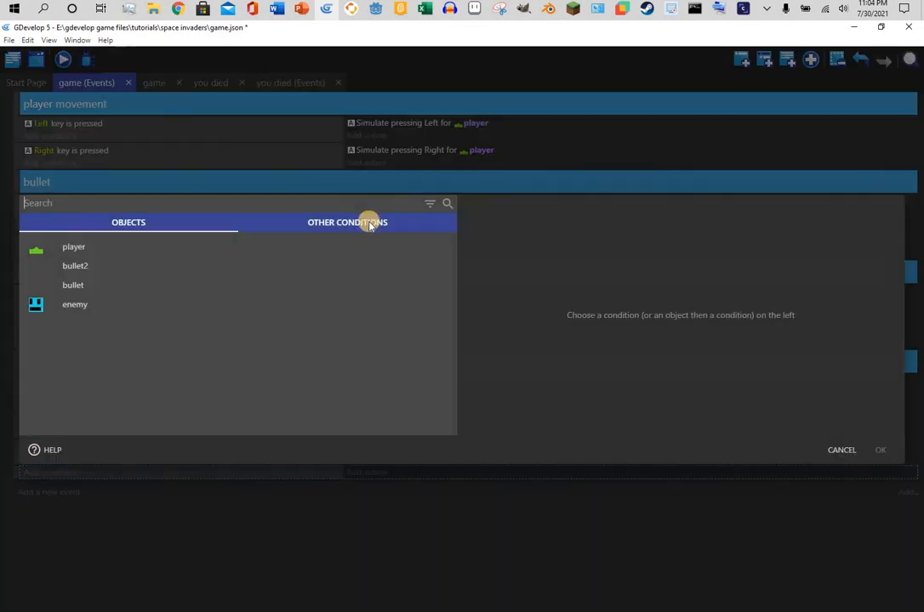
left_click(369, 224)
left_click(109, 154)
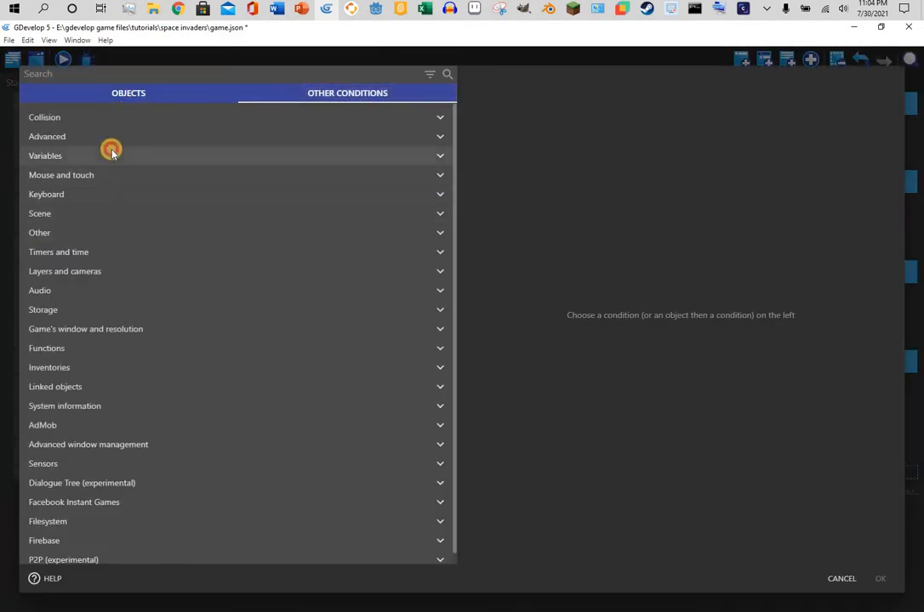
left_click(325, 215)
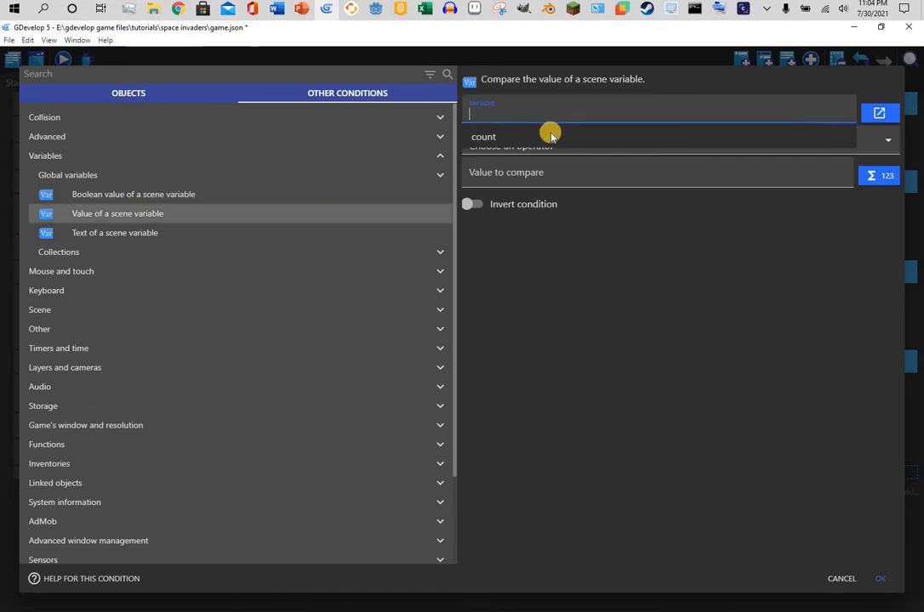
left_click(552, 147)
left_click(544, 146)
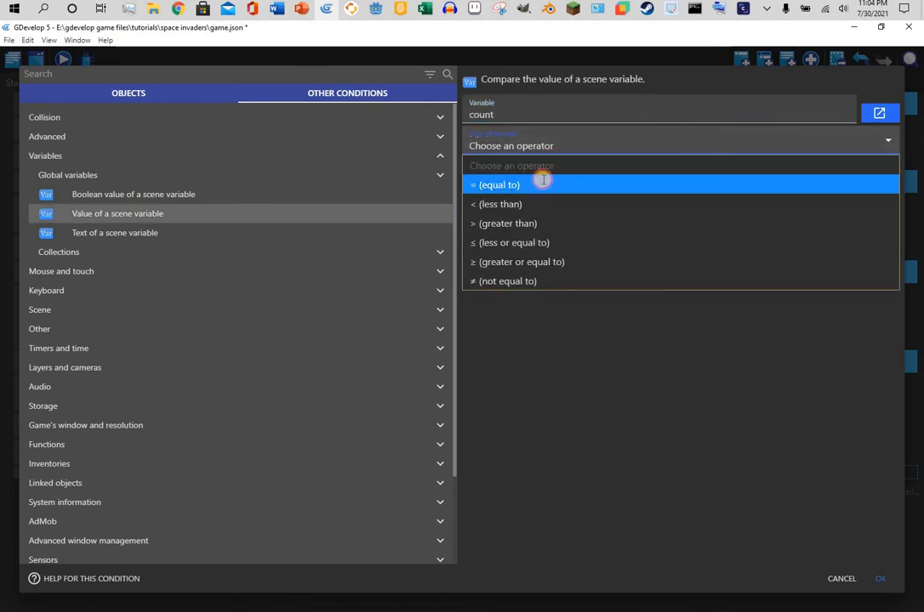
left_click(542, 180)
left_click(542, 176)
type("1")
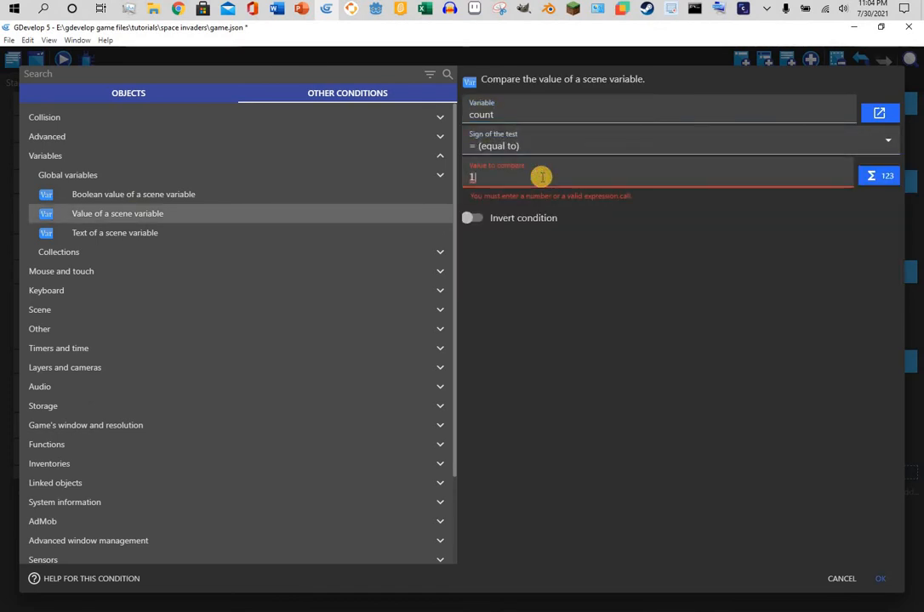
type("2")
left_click(882, 582)
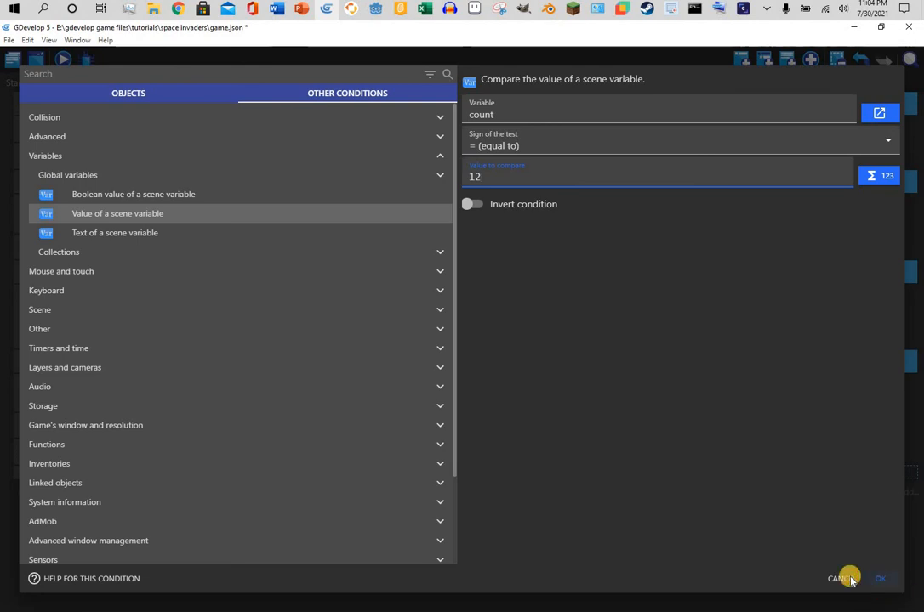
Add a Change the scene action to the count = 12 event, leaving the scene name empty.
left_click(365, 472)
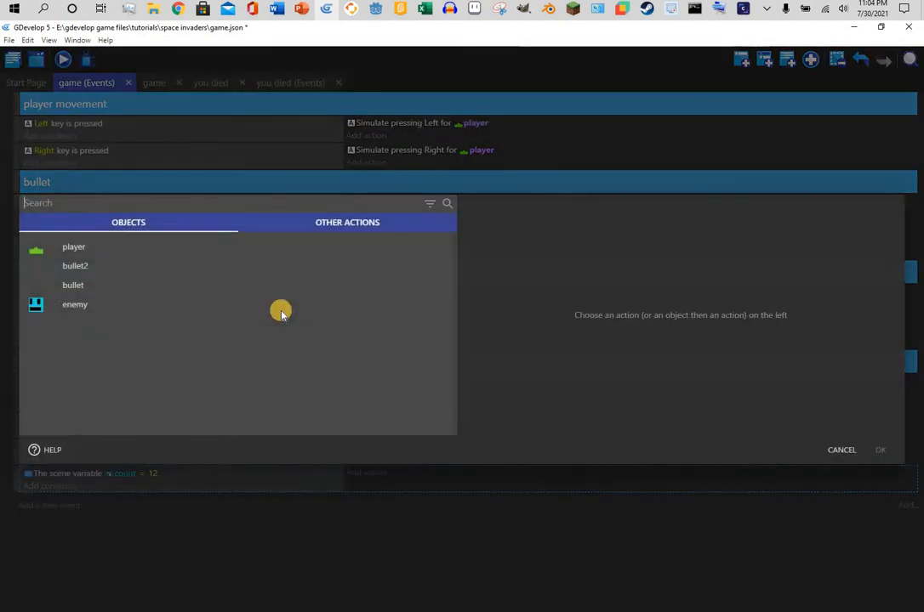
type("you")
key("BackSpace")
key("BackSpace")
key("BackSpace")
key("BackSpace")
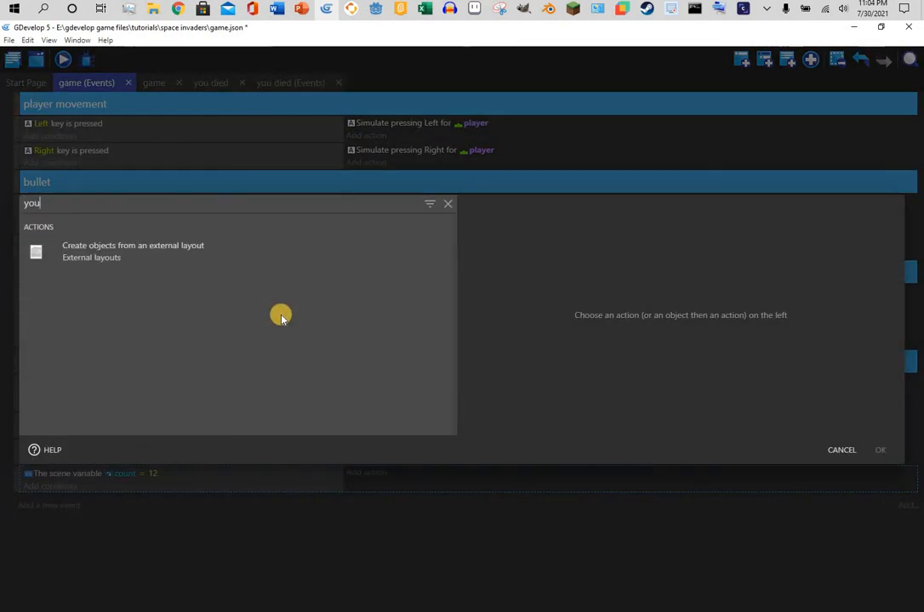
type("change")
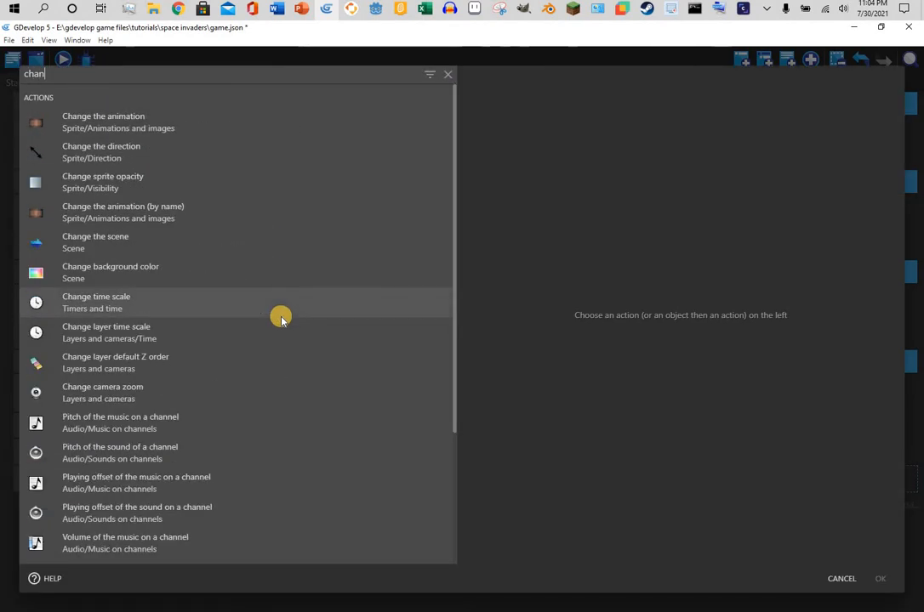
left_click(218, 242)
left_click(880, 583)
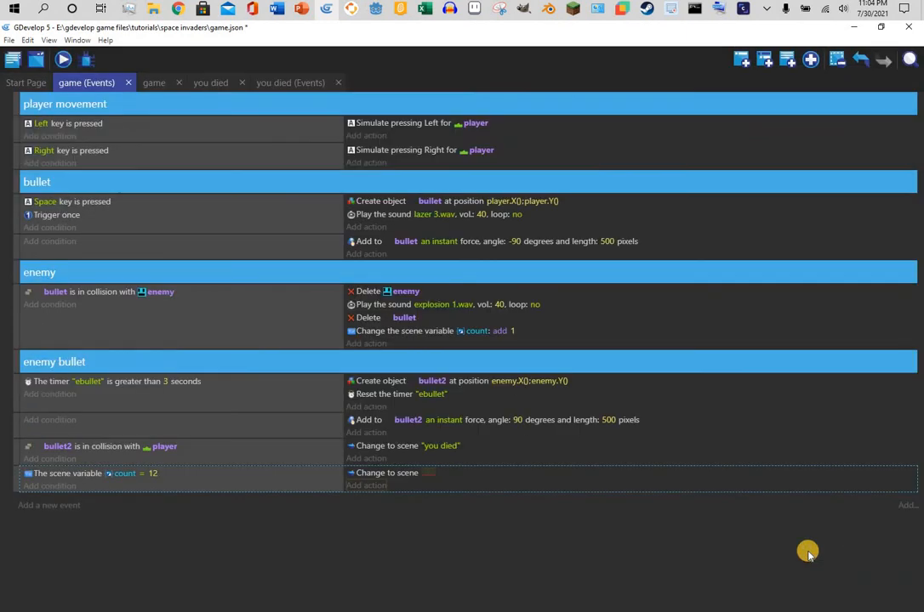
Add a new scene to the project and rename it "you win".
left_click(11, 62)
left_click(174, 230)
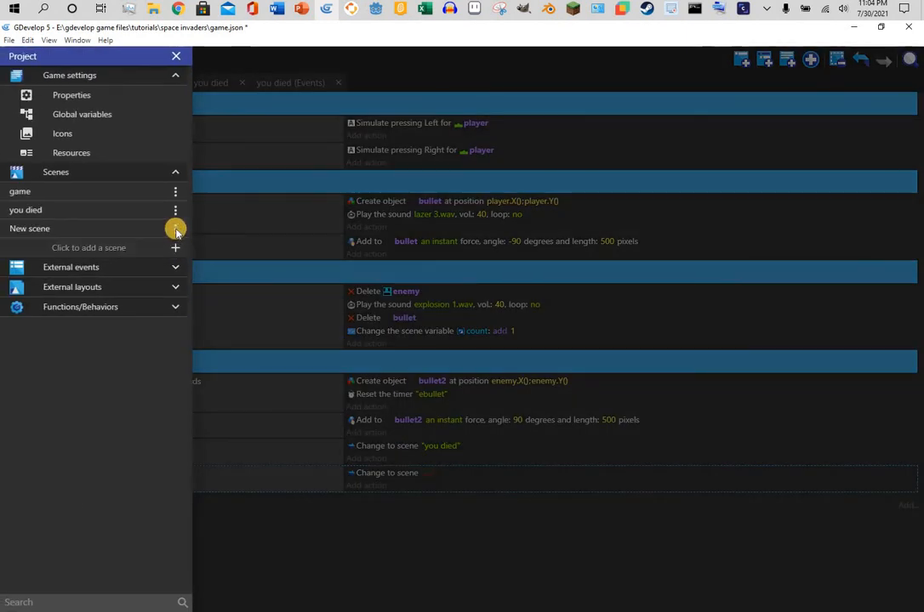
left_click(176, 228)
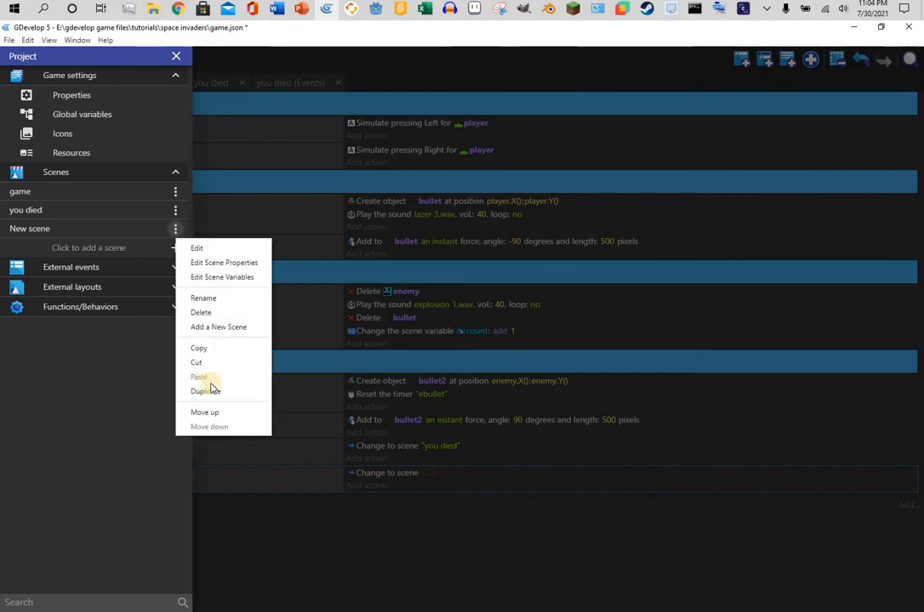
left_click(204, 298)
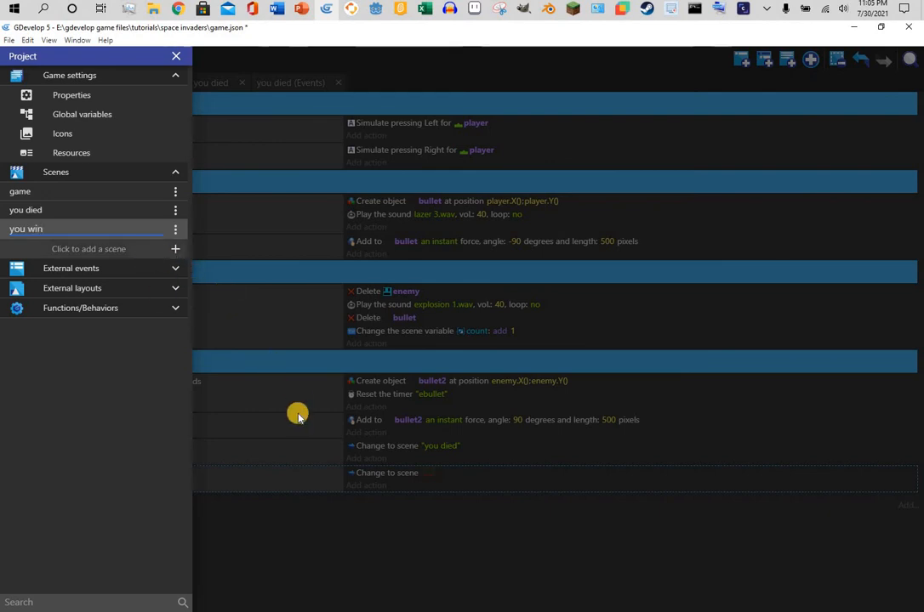
left_click(196, 291)
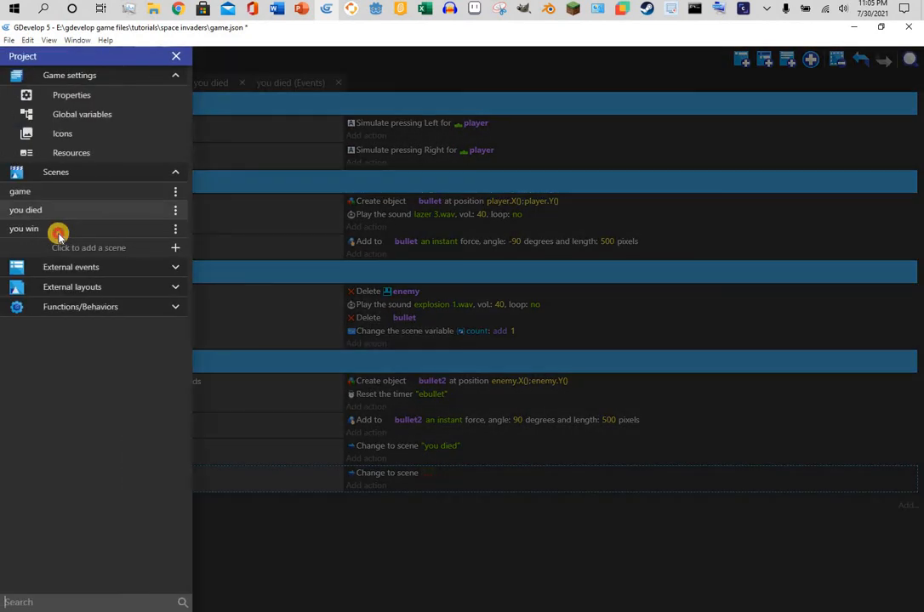
Open the "you win" scene and set its background color to black (000000).
left_click(59, 233)
right_click(403, 314)
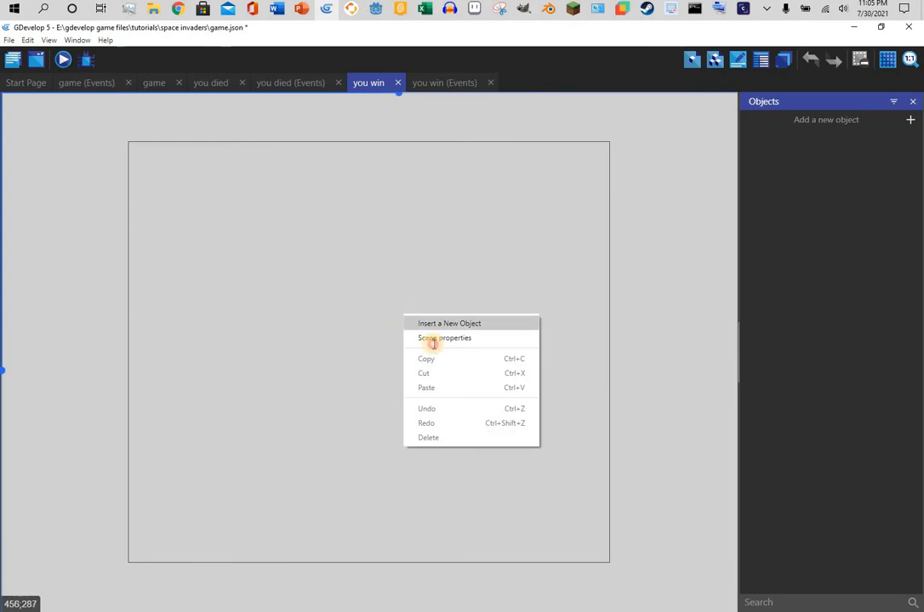
left_click(438, 339)
left_click(618, 339)
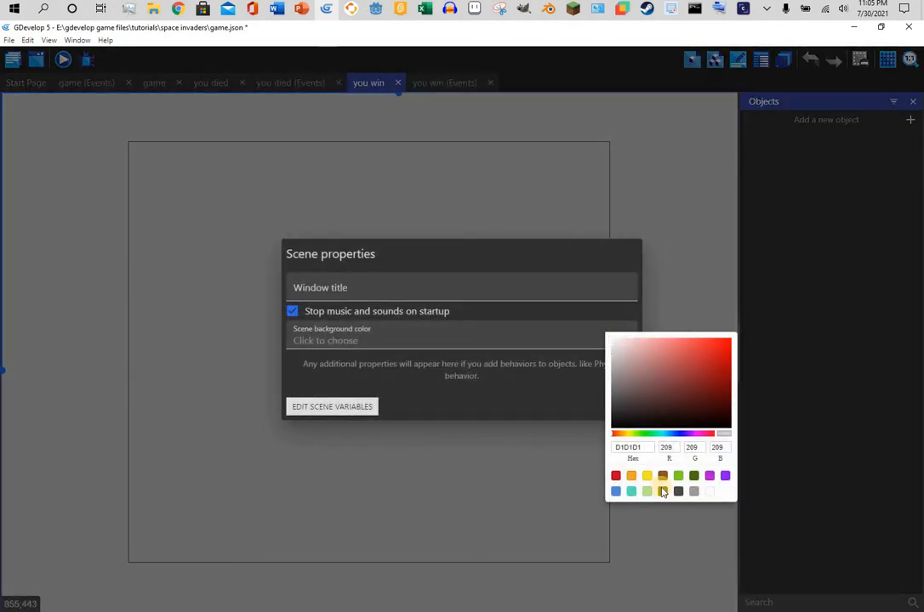
left_click(662, 492)
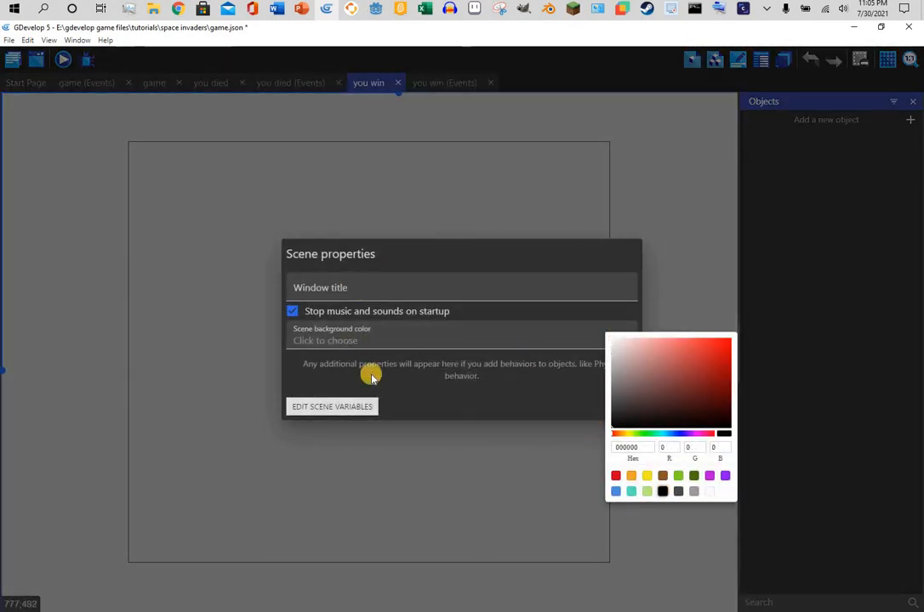
left_click(587, 397)
left_click(619, 409)
Insert a new Text object in the "you win" scene with the text "You win!" at size 30.
right_click(412, 356)
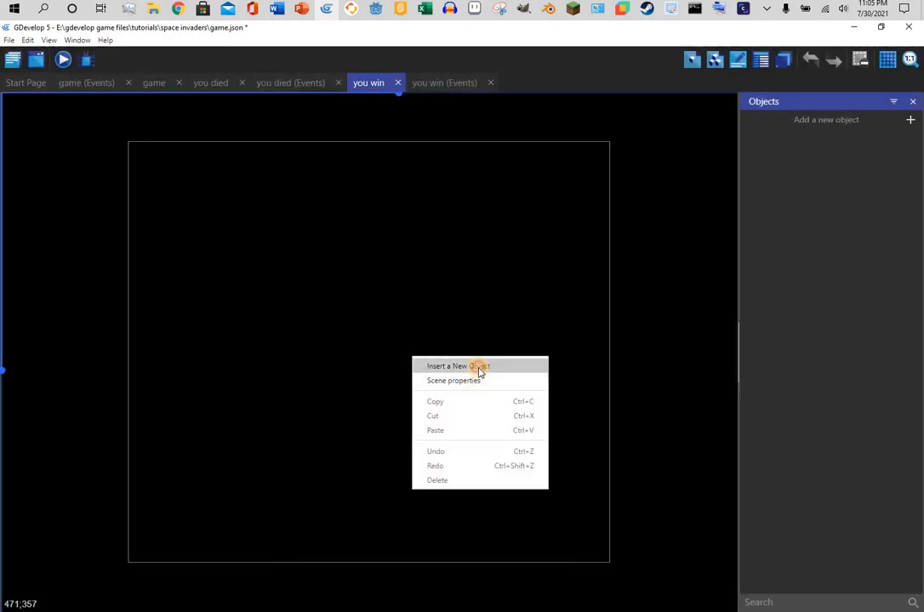
left_click(477, 366)
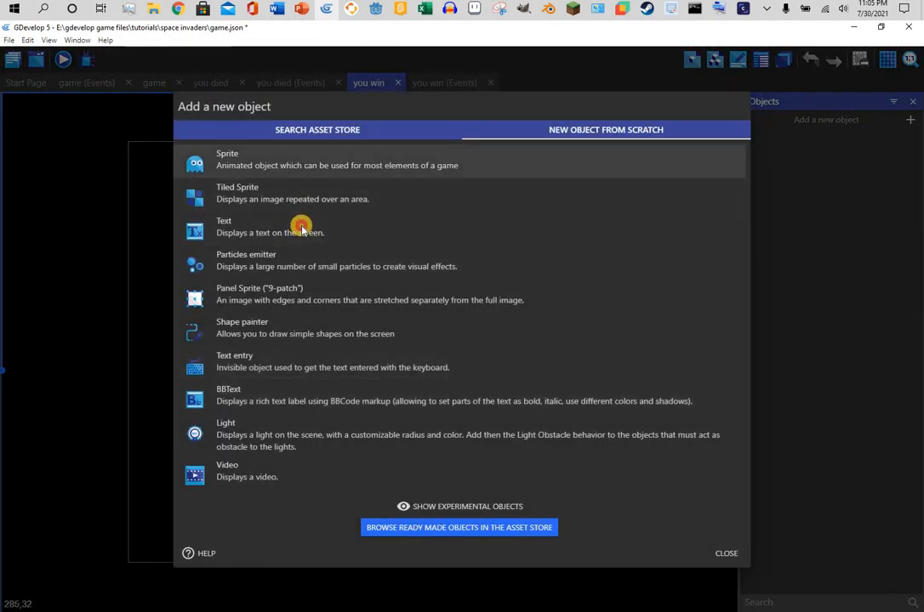
left_click(313, 212)
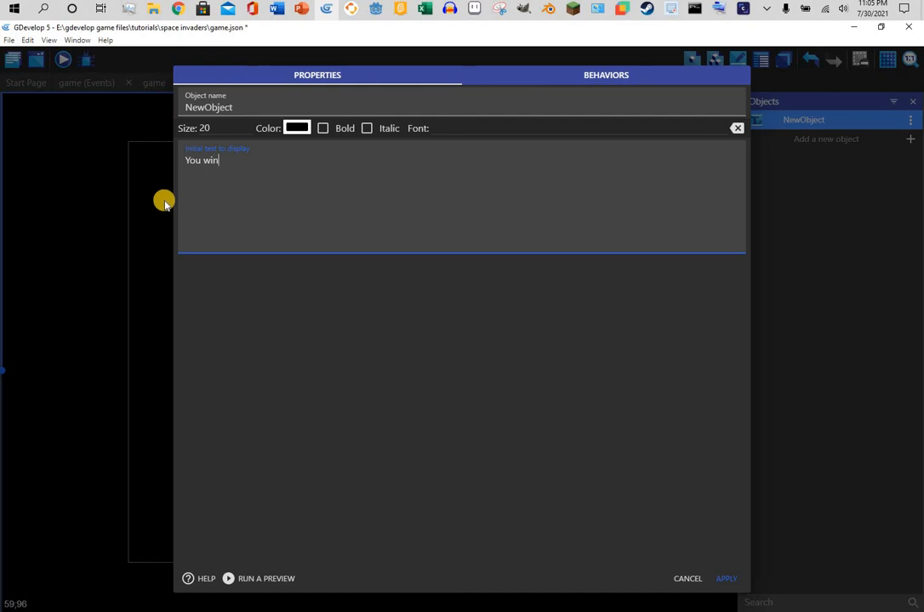
left_click(214, 116)
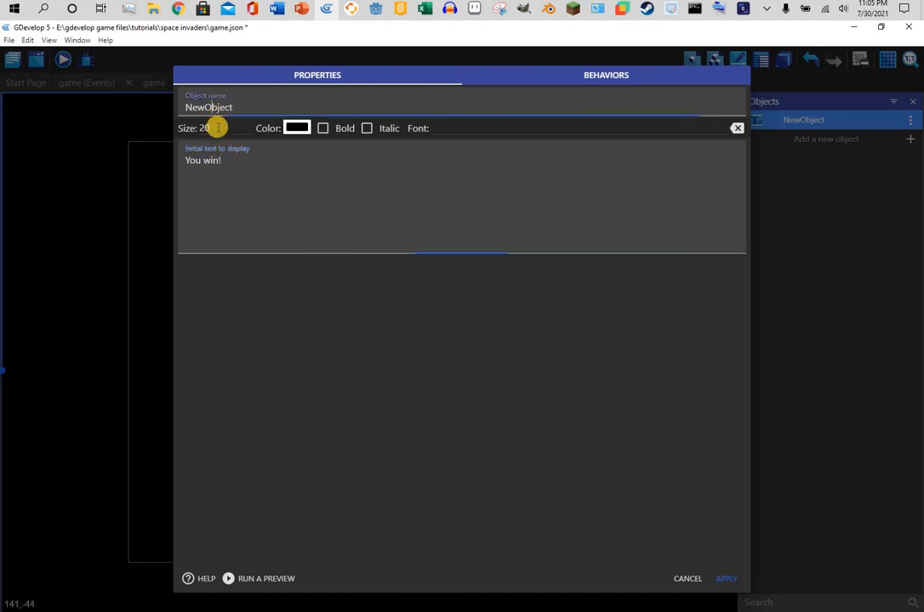
left_click_drag(216, 127, 180, 134)
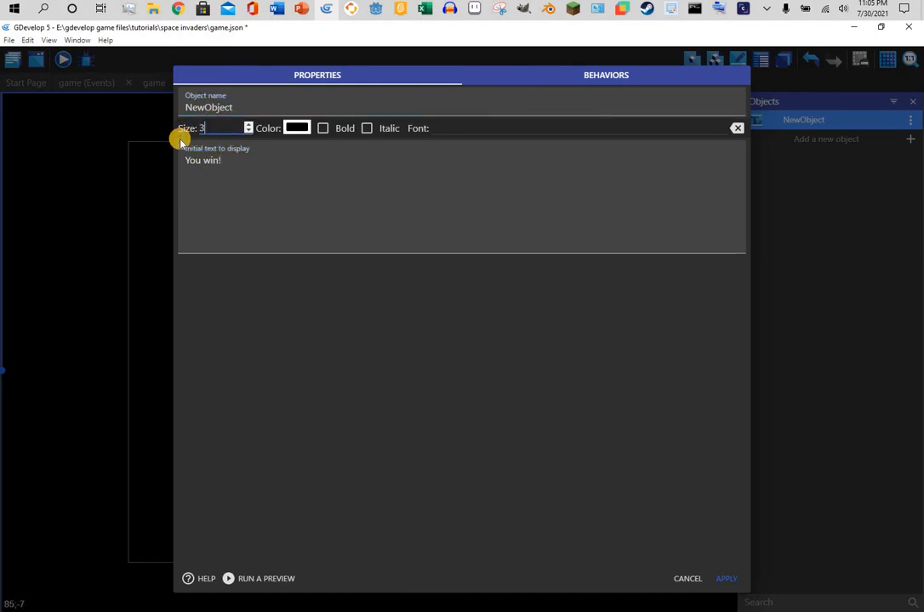
Give the "You win!" text the font Super Mario Bros. 2.ttf and white color, then move it to about X 270, Y 68.
left_click(494, 127)
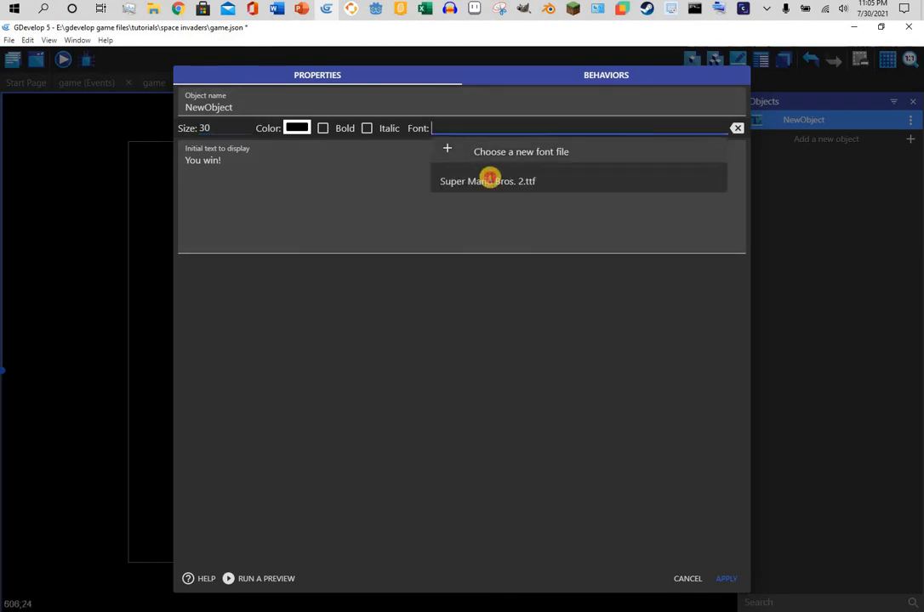
left_click(490, 179)
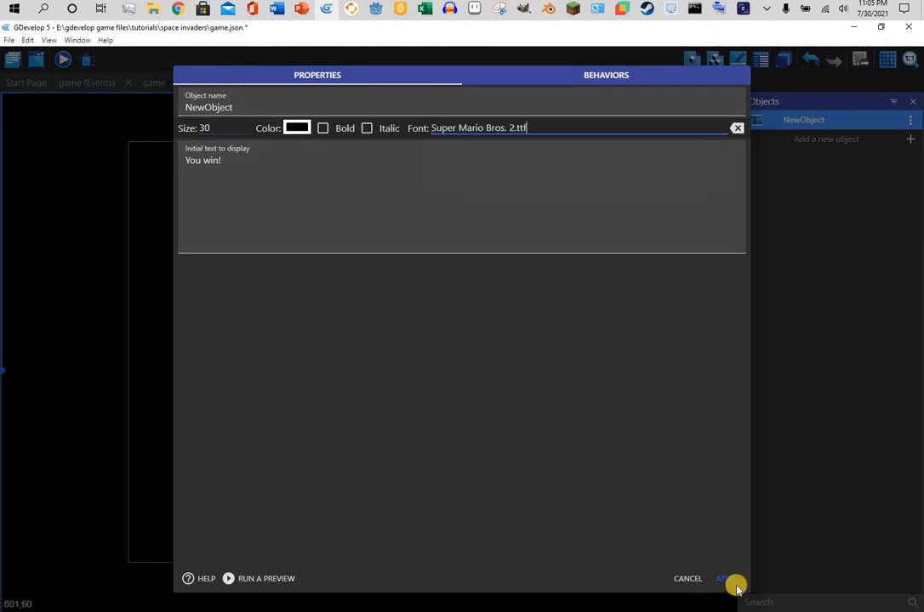
left_click(295, 129)
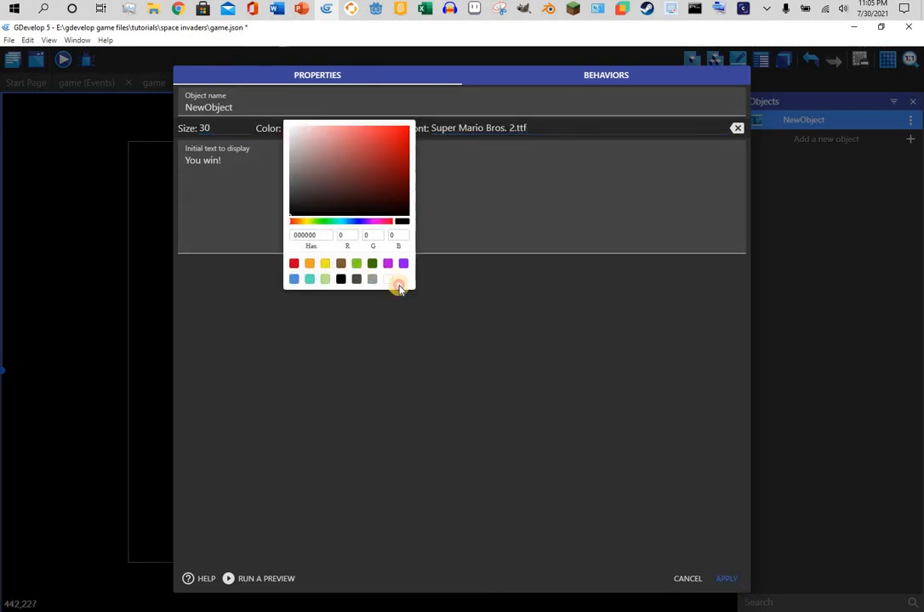
left_click(398, 285)
left_click(722, 578)
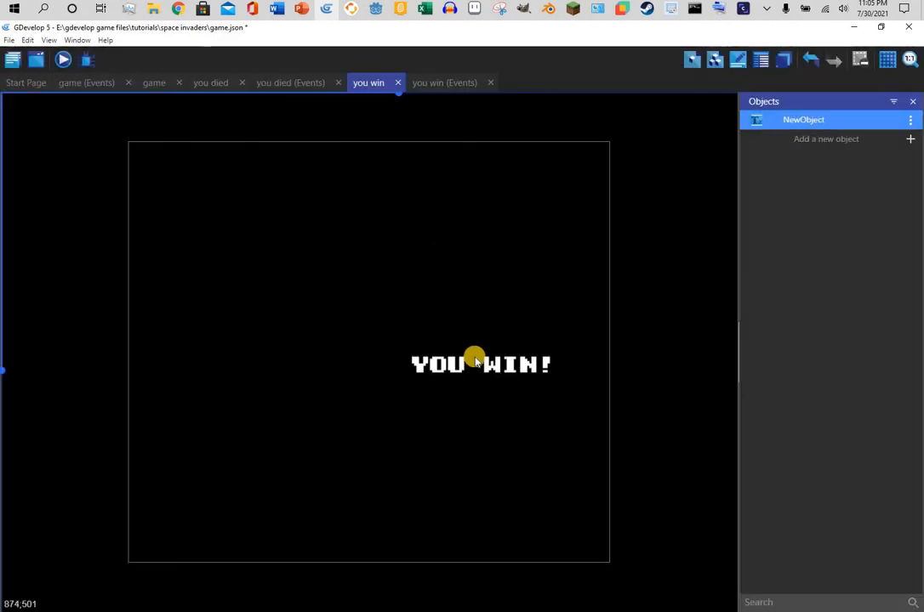
left_click_drag(477, 367, 363, 190)
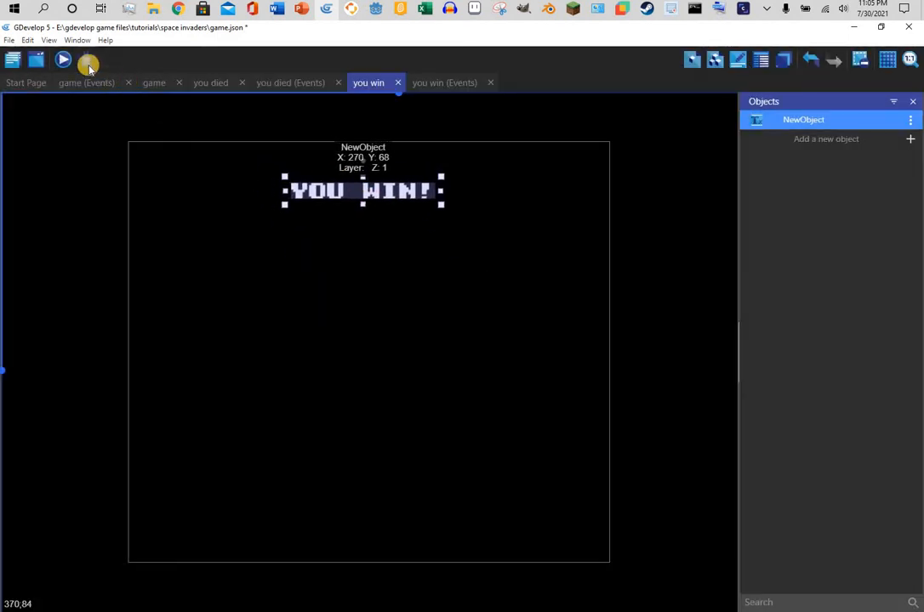
Set the target scene of the count = 12 event's scene change action to "you win".
left_click(154, 82)
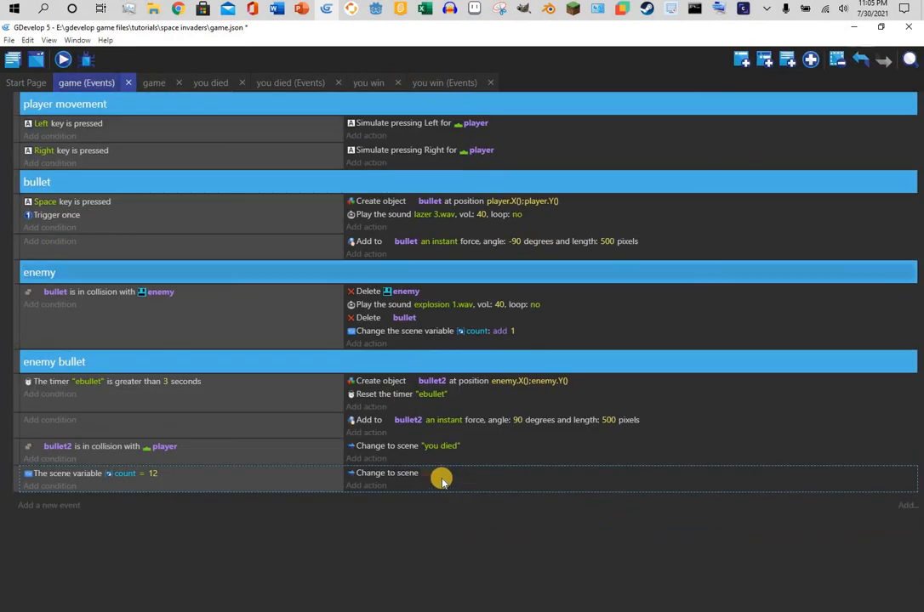
left_click(434, 472)
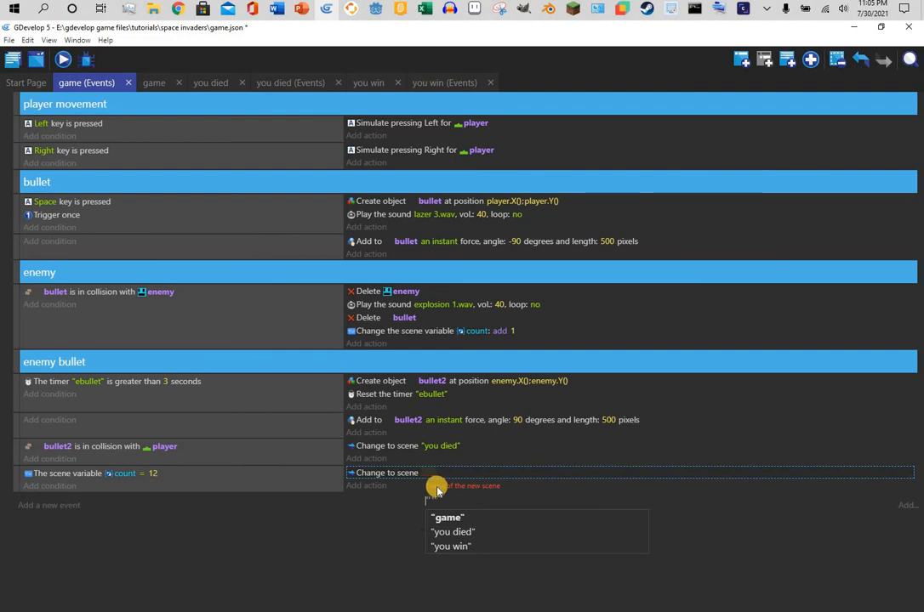
left_click(467, 549)
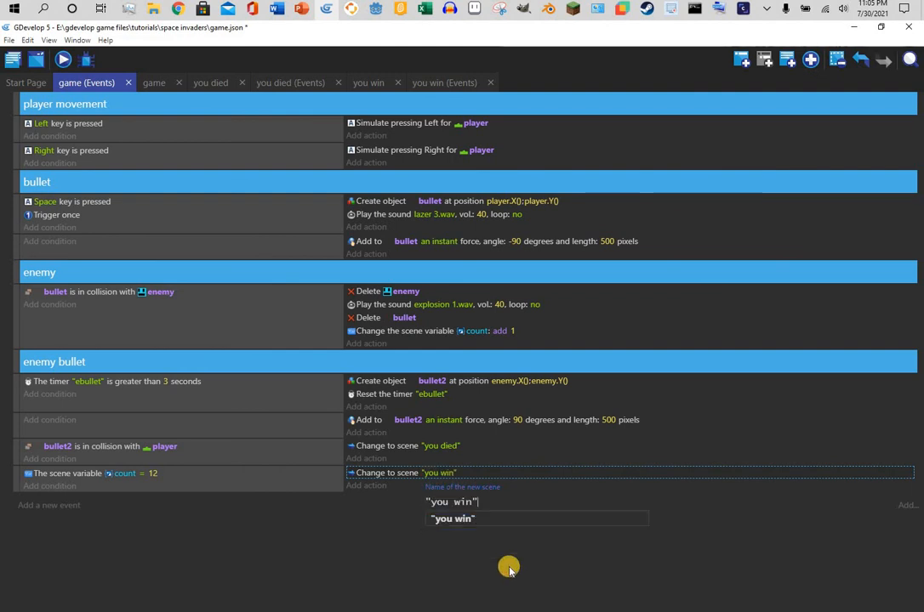
Preview the game and move the player while shooting at the enemies to test the win condition.
left_click(62, 57)
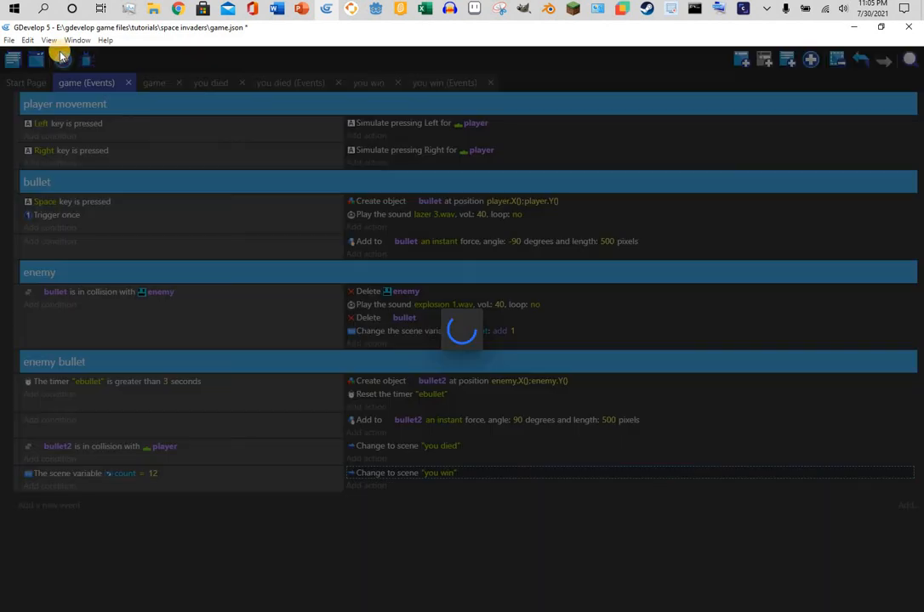
key("Right")
key("space")
key("space")
key("space")
key("space")
key("space")
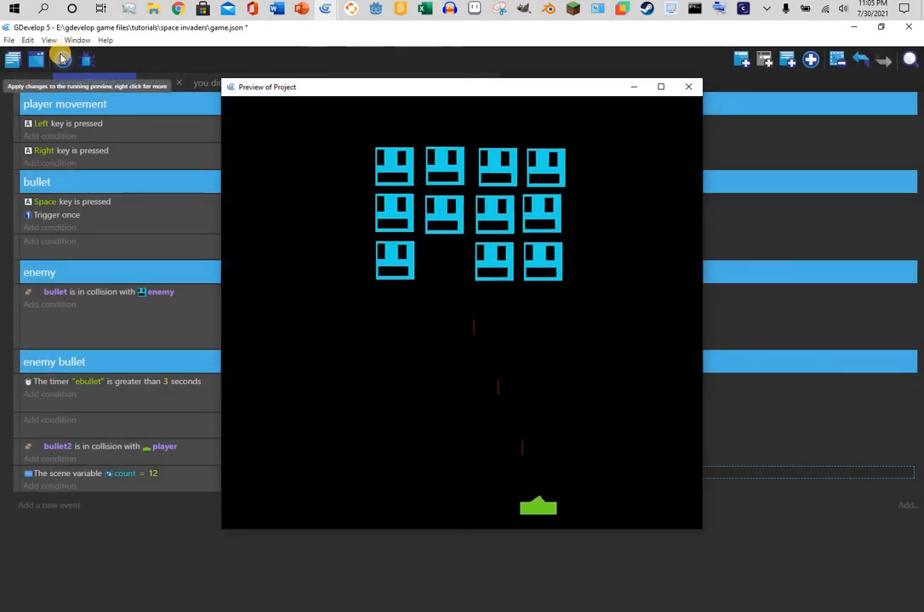
key("Left")
key("space")
key("space")
key("Left")
key("space")
key("space")
key("space")
key("space")
key("space")
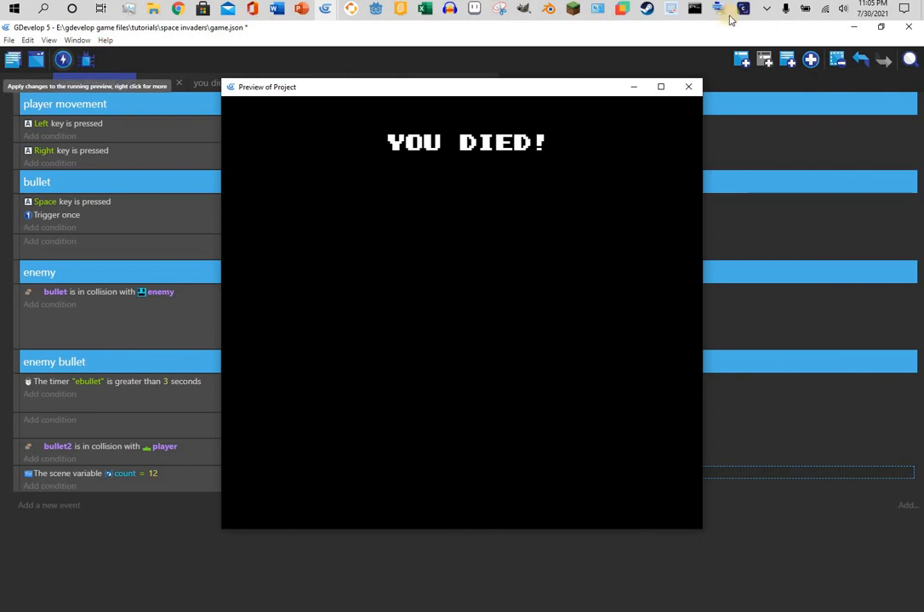
Restart the game preview and play it, moving the player and shooting all the enemies to test the win condition.
left_click(688, 87)
left_click(62, 60)
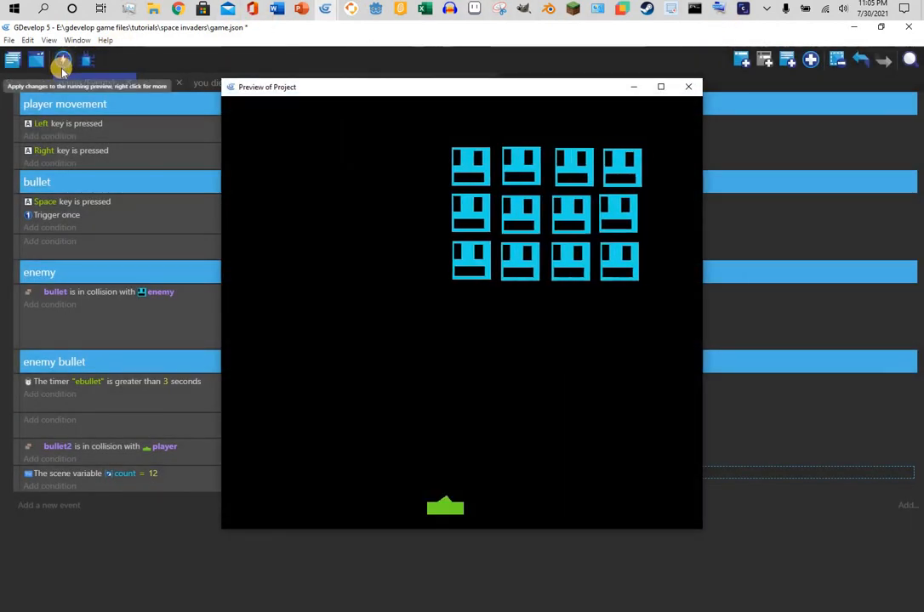
key("space")
key("Right")
key("space")
key("space")
key("space")
key("space")
key("space")
key("Left")
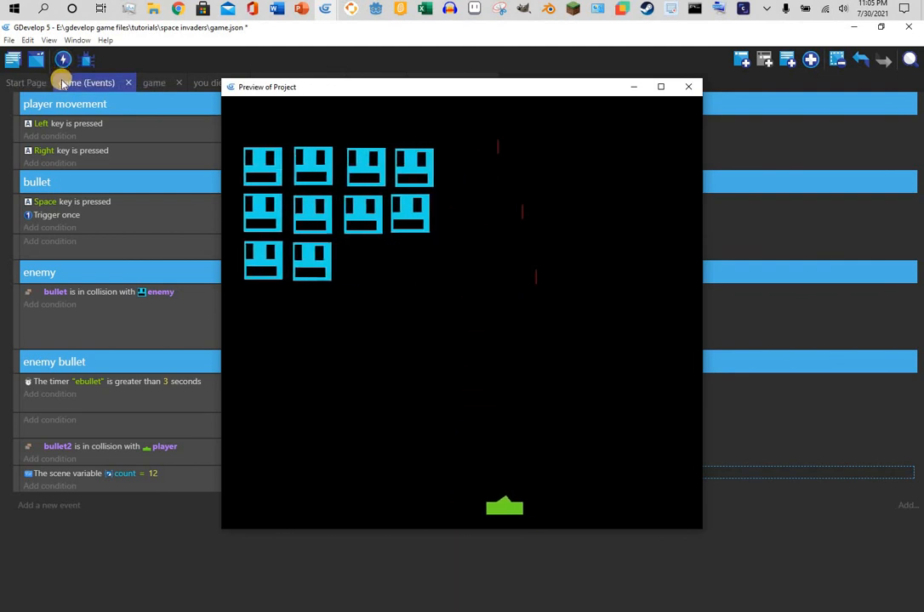
key("space")
key("space")
key("Left")
key("space")
key("space")
key("Right")
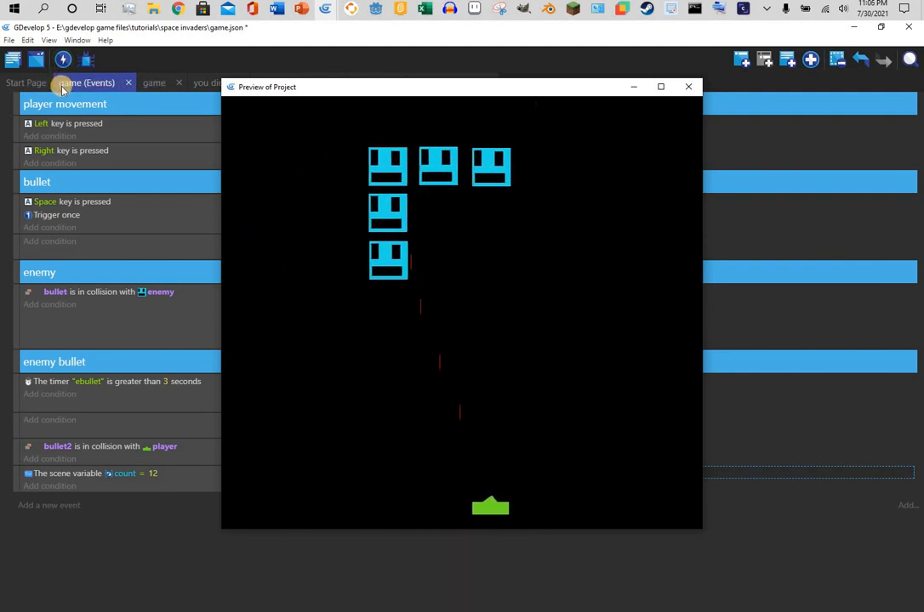
key("space")
key("Left")
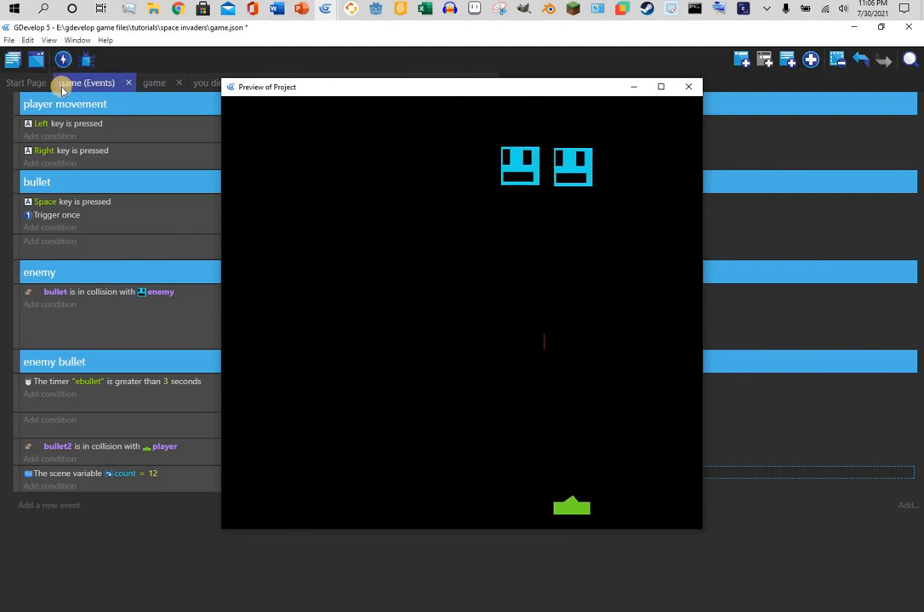
key("space")
key("space")
key("space")
key("space")
key("space")
key("space")
key("space")
key("space")
key("space")
key("space")
key("space")
key("space")
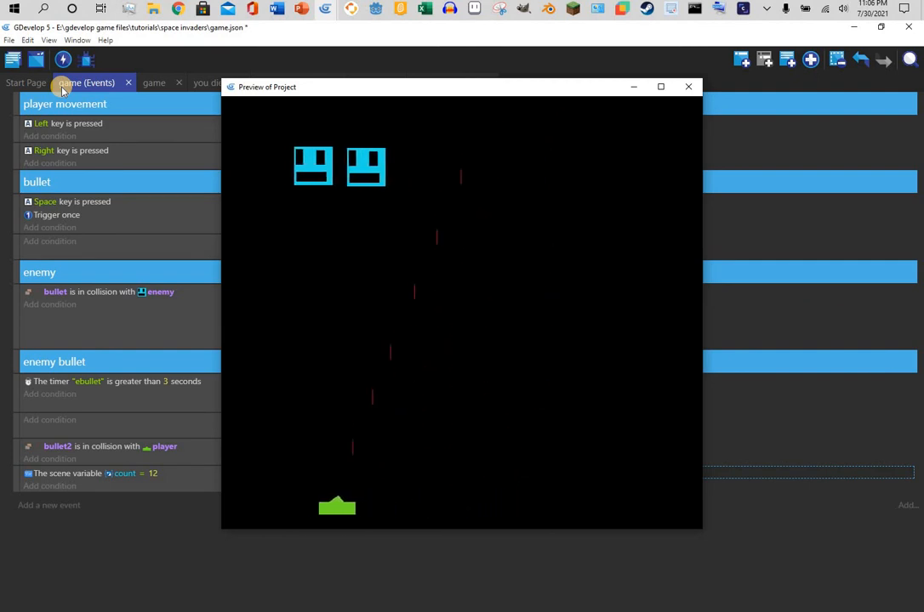
key("Right")
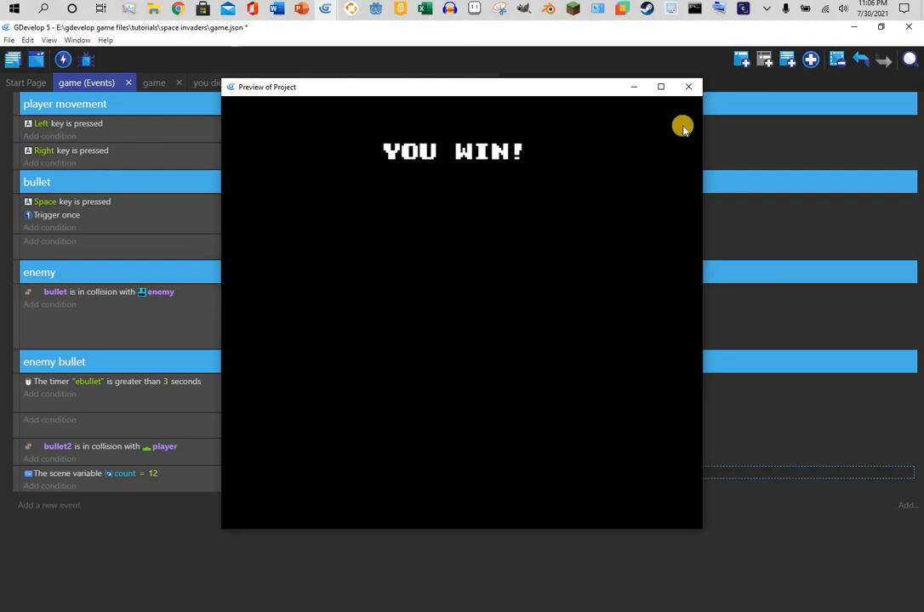
left_click(689, 89)
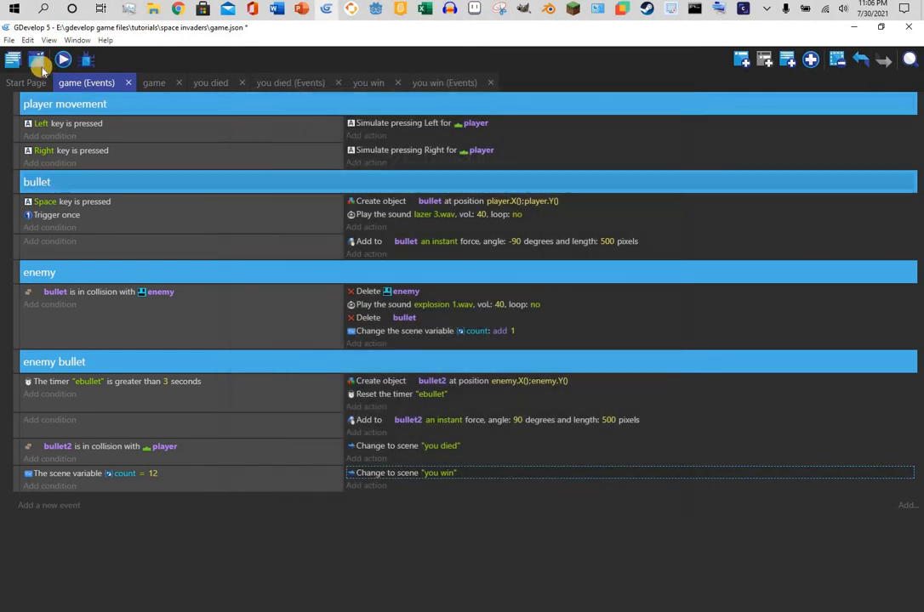
left_click(24, 65)
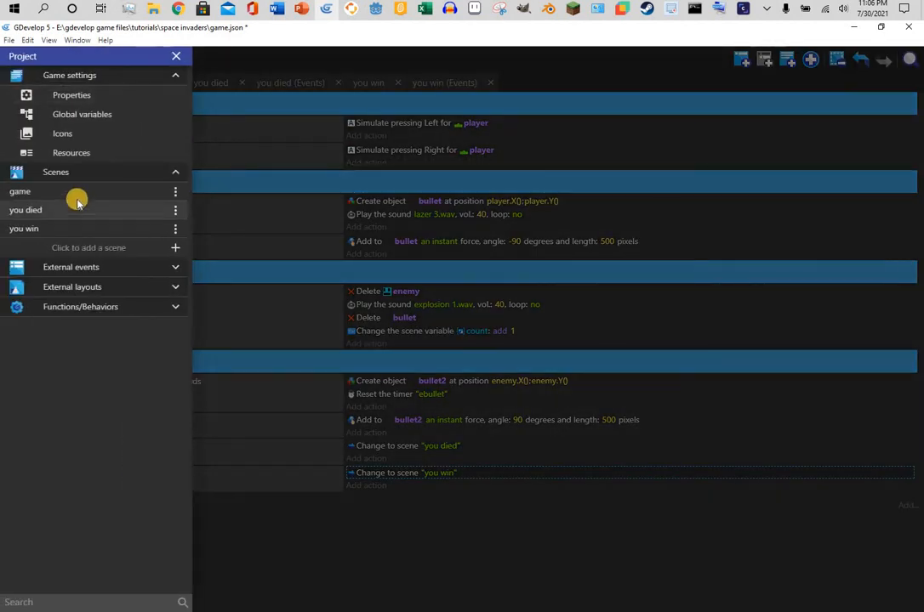
left_click(75, 192)
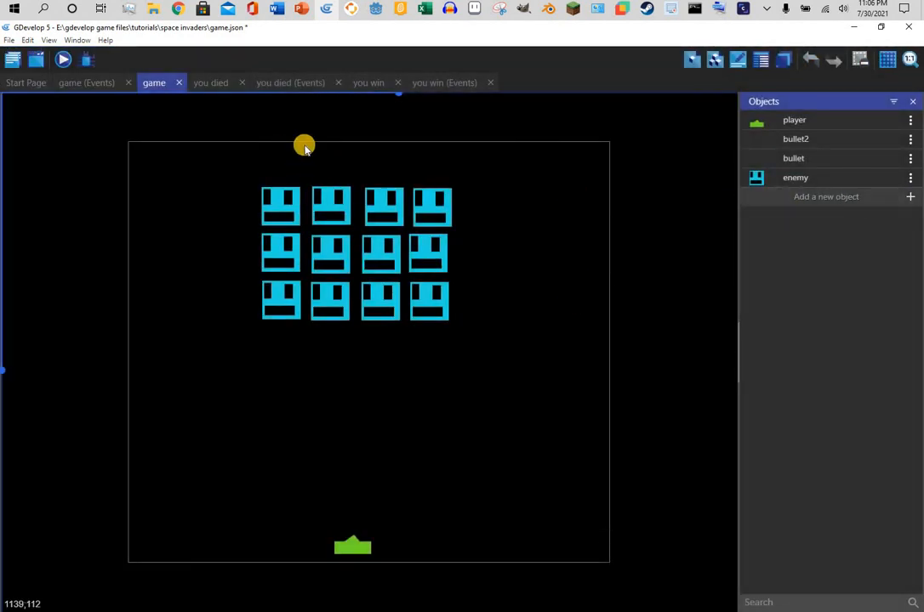
left_click(99, 84)
Create a global variable named score with the initial value 0.
left_click(14, 62)
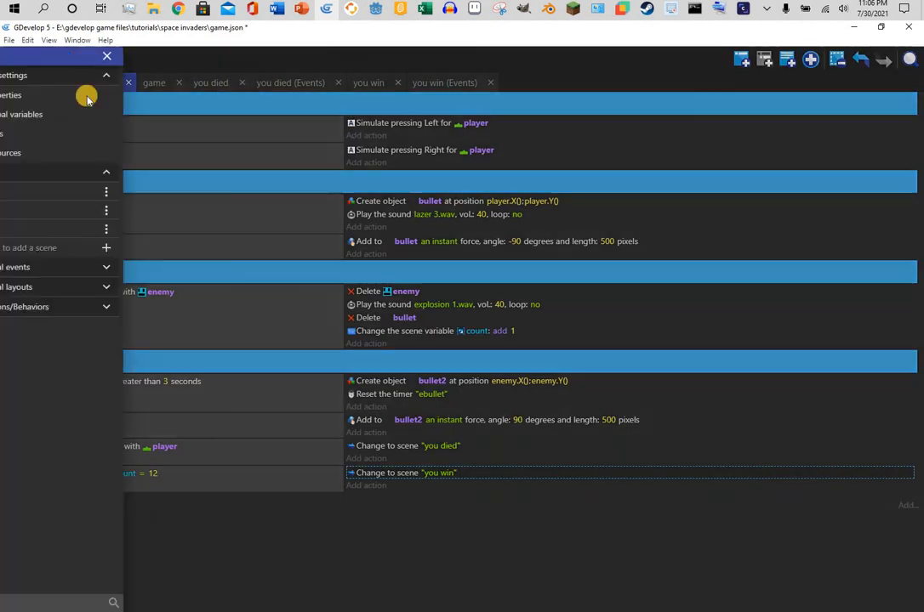
left_click(81, 114)
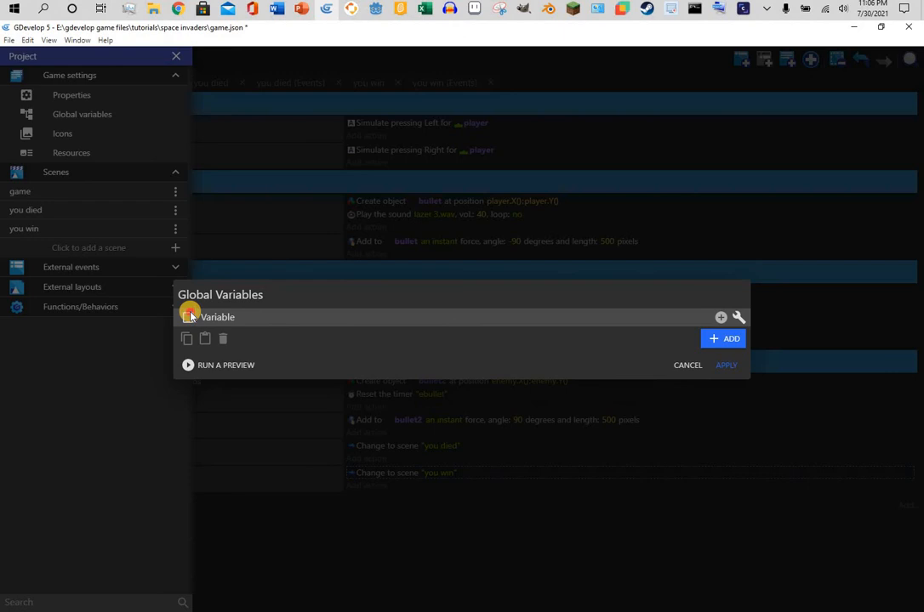
left_click(247, 315)
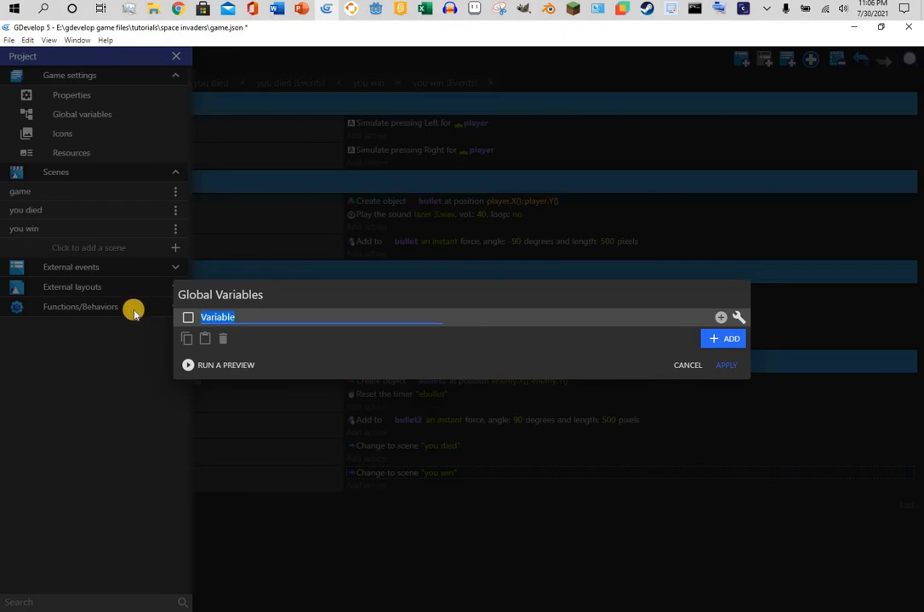
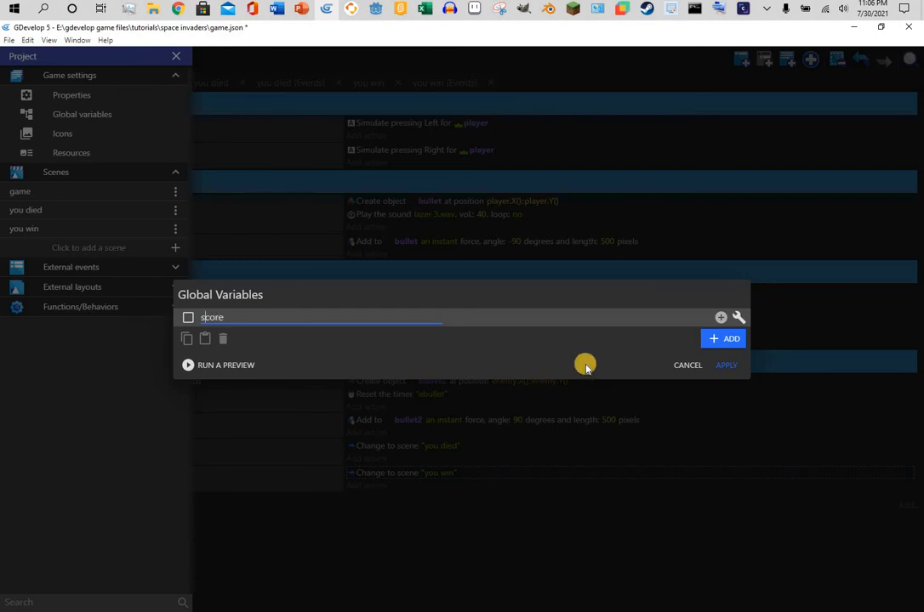
left_click(511, 318)
type("0")
left_click(731, 377)
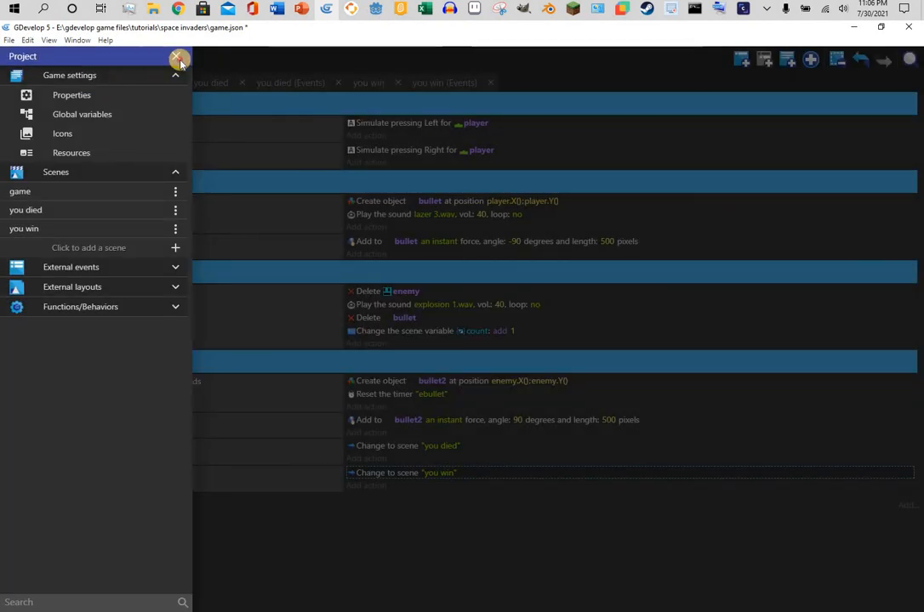
left_click(179, 57)
Add an action to the bullet and enemy collision event that adds 1 to the global variable score.
left_click(154, 83)
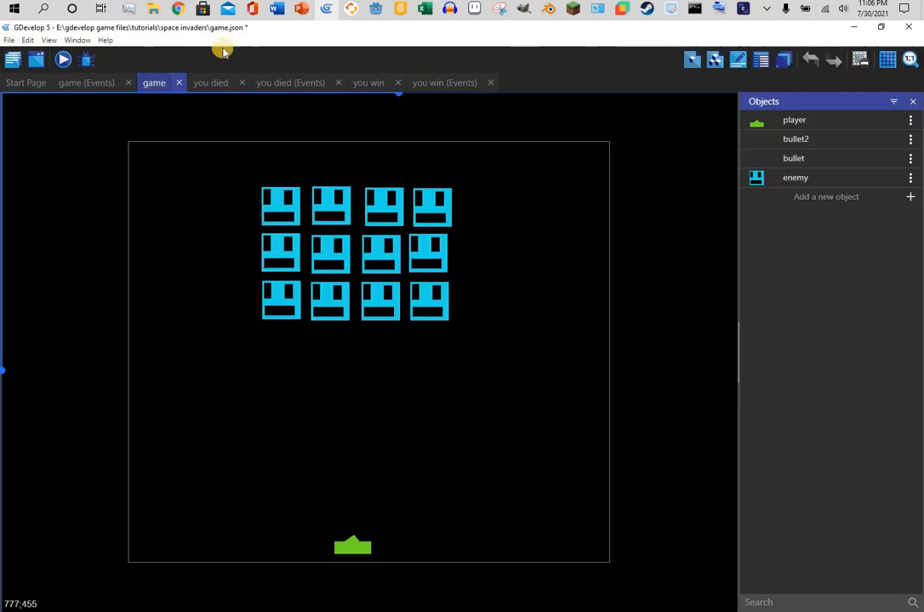
left_click(86, 83)
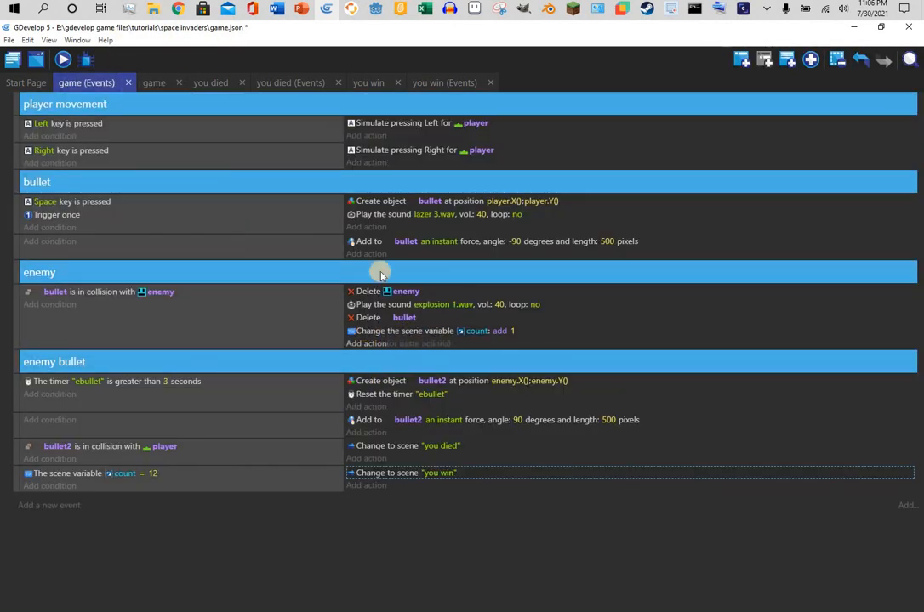
left_click(361, 345)
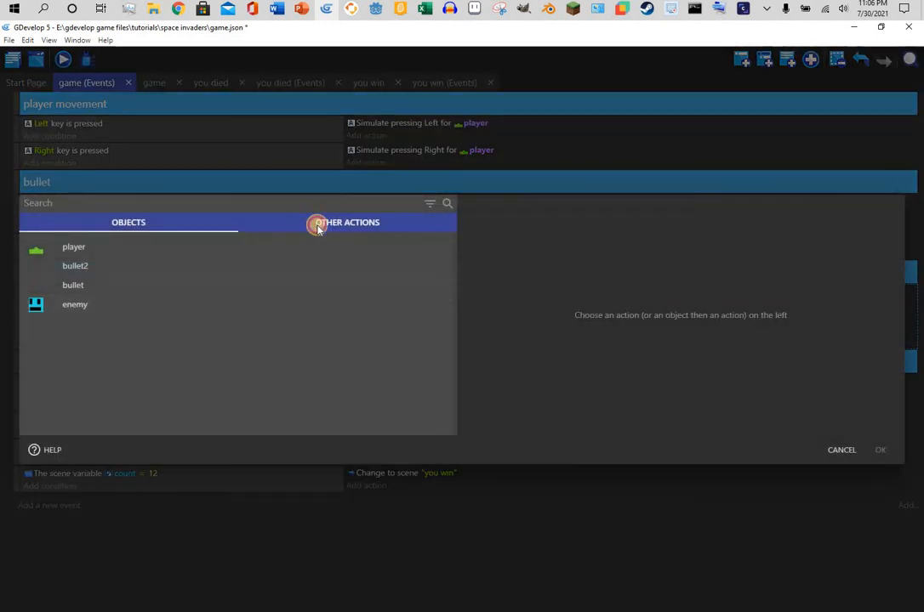
left_click(315, 224)
left_click(140, 157)
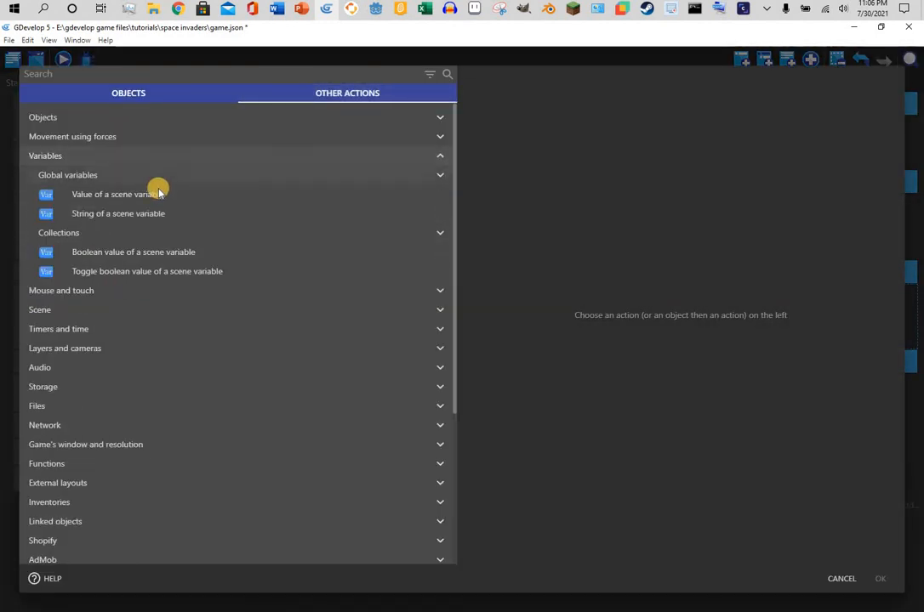
left_click(121, 173)
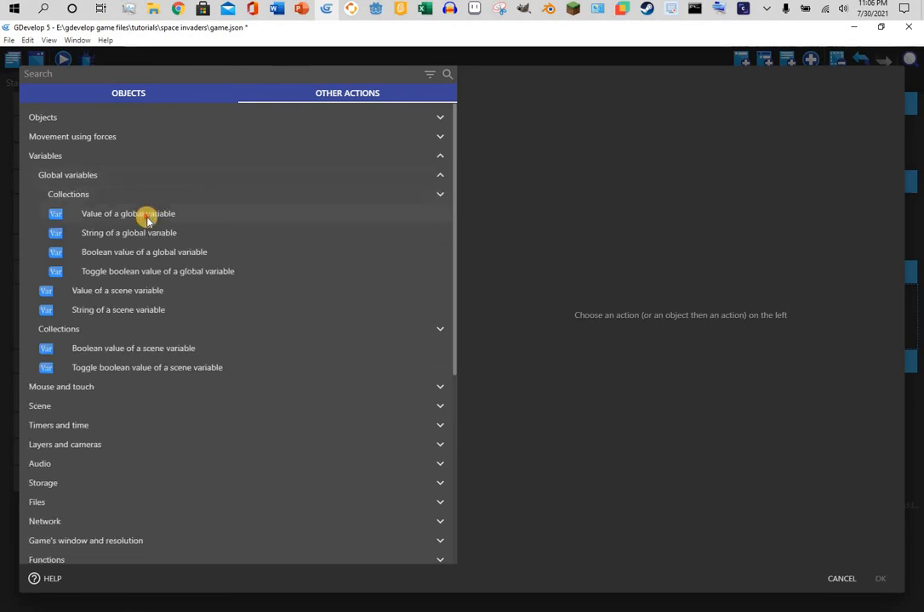
left_click(149, 213)
left_click(593, 136)
left_click(581, 148)
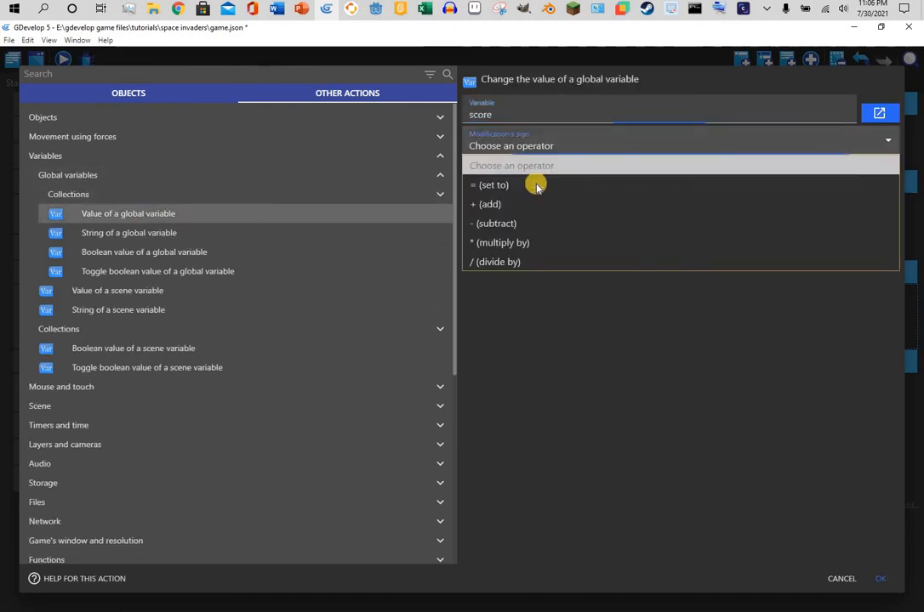
left_click(526, 202)
left_click(541, 166)
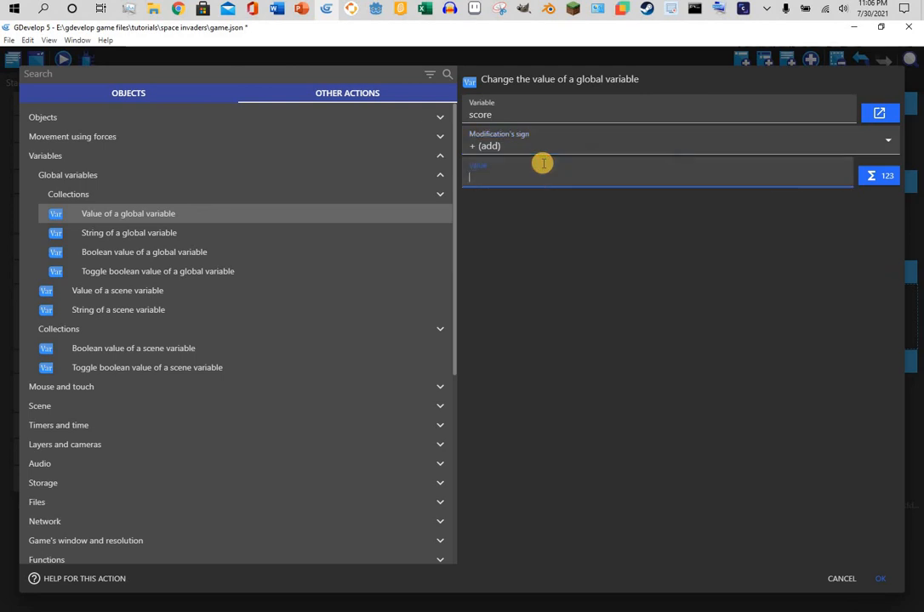
left_click(894, 578)
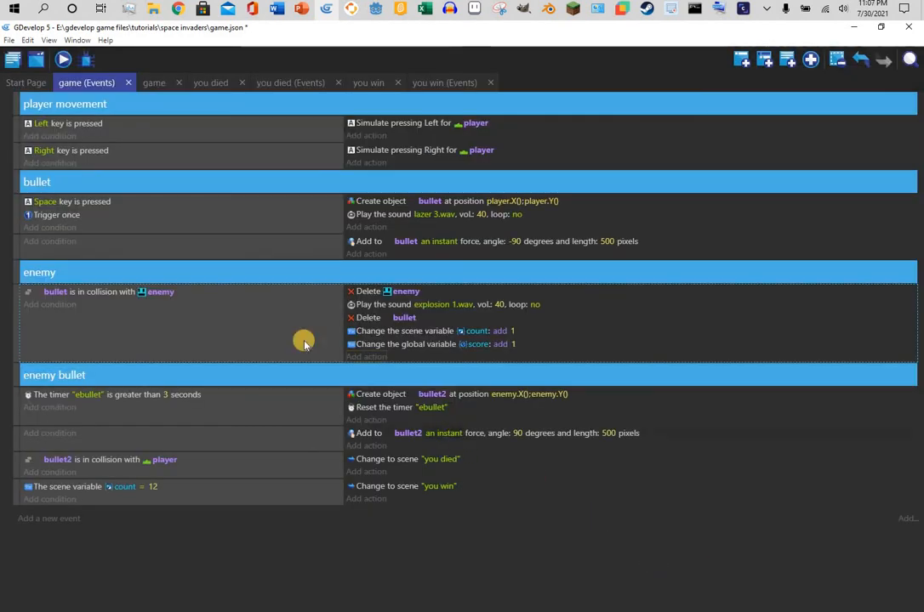
Create a white Text object named score with the font Super Mario Bros. 2.ttf and place it at about X 1, Y 661 in the game scene.
left_click(155, 85)
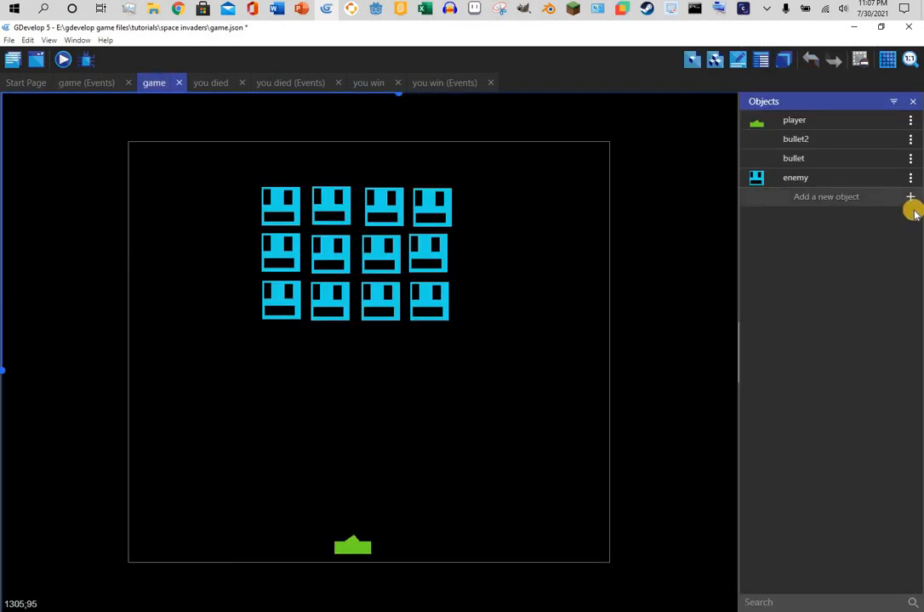
left_click(909, 198)
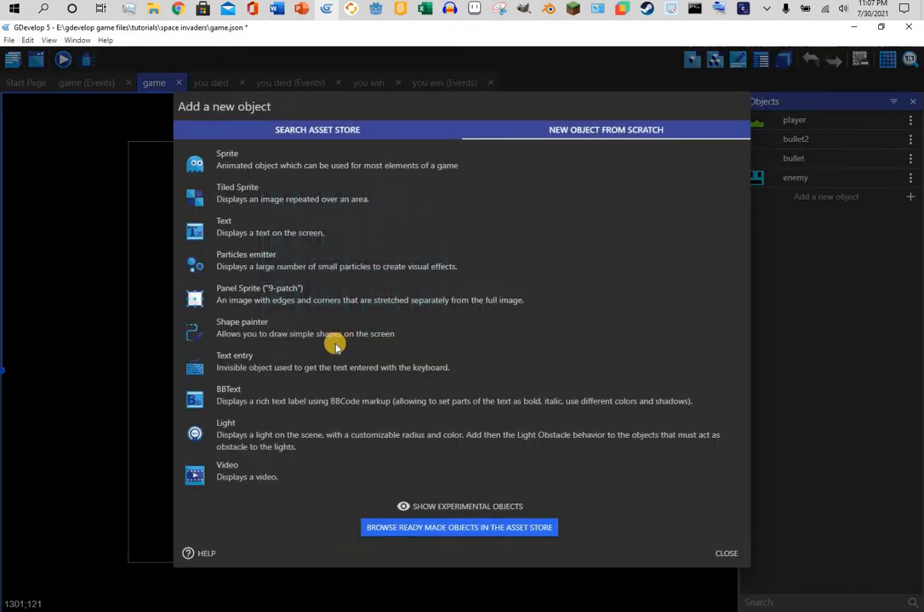
left_click(294, 229)
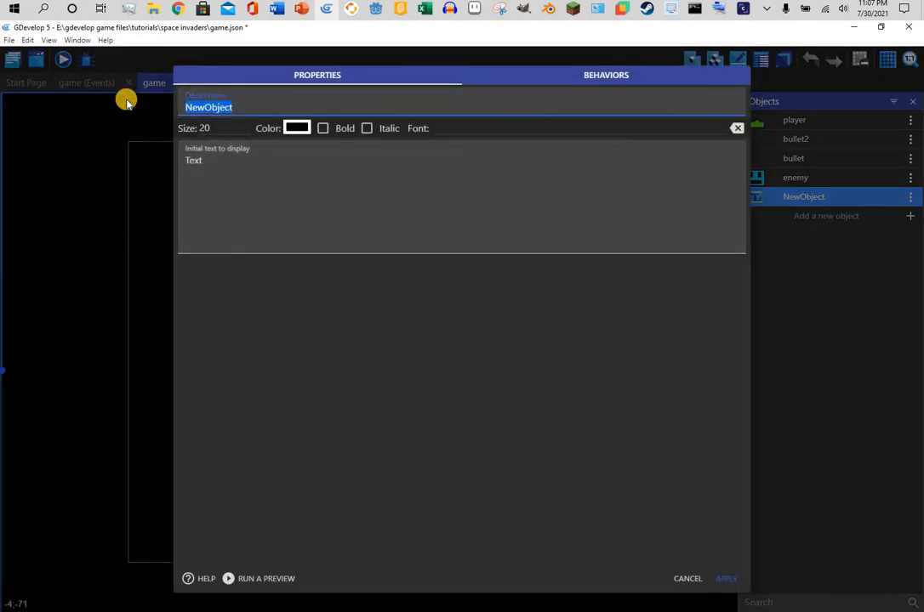
left_click(297, 134)
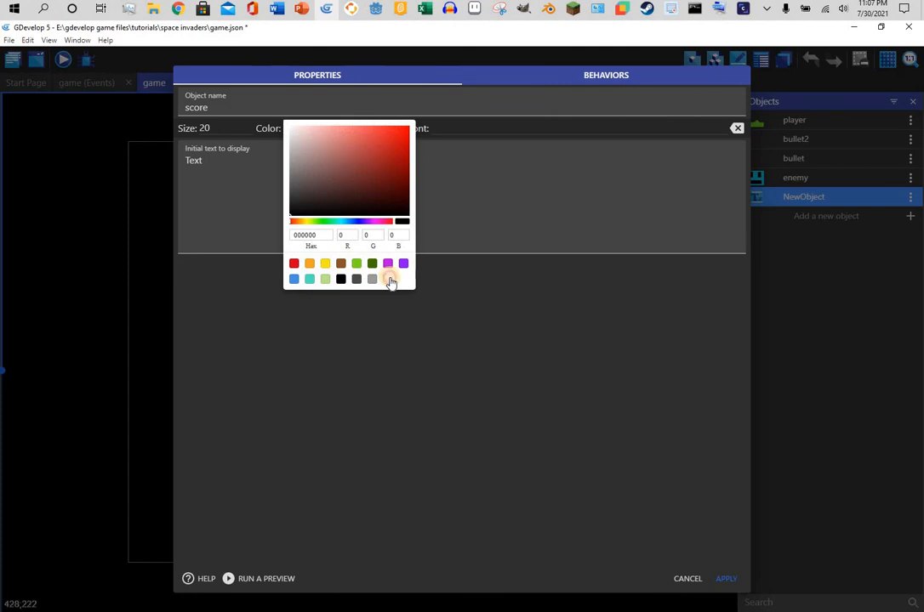
left_click(543, 108)
left_click(550, 149)
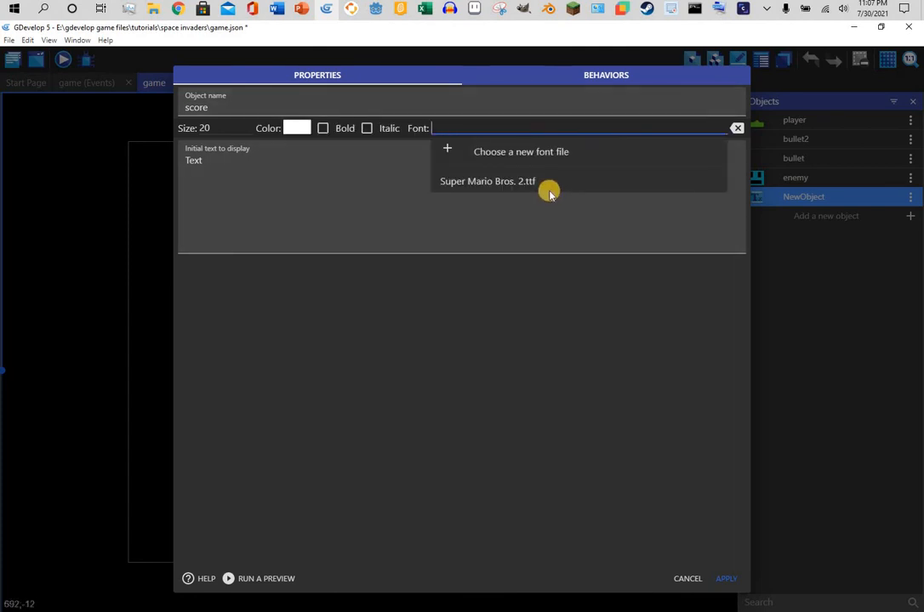
left_click(546, 180)
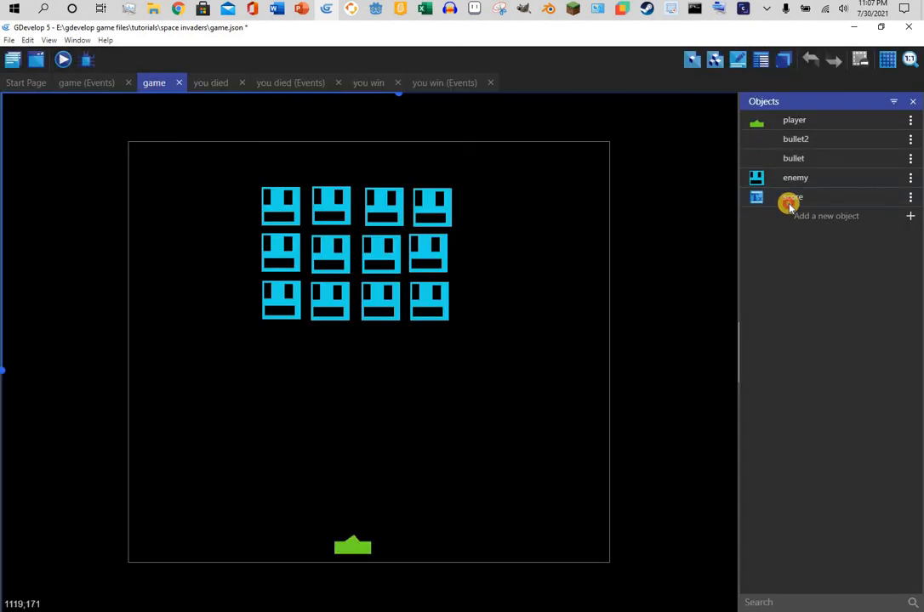
left_click_drag(789, 204, 123, 544)
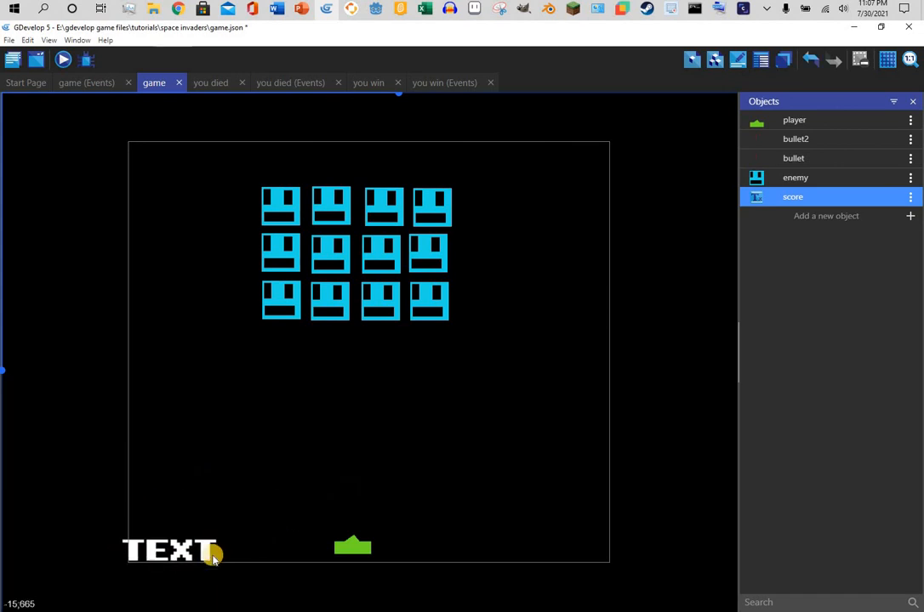
left_click_drag(181, 554, 182, 544)
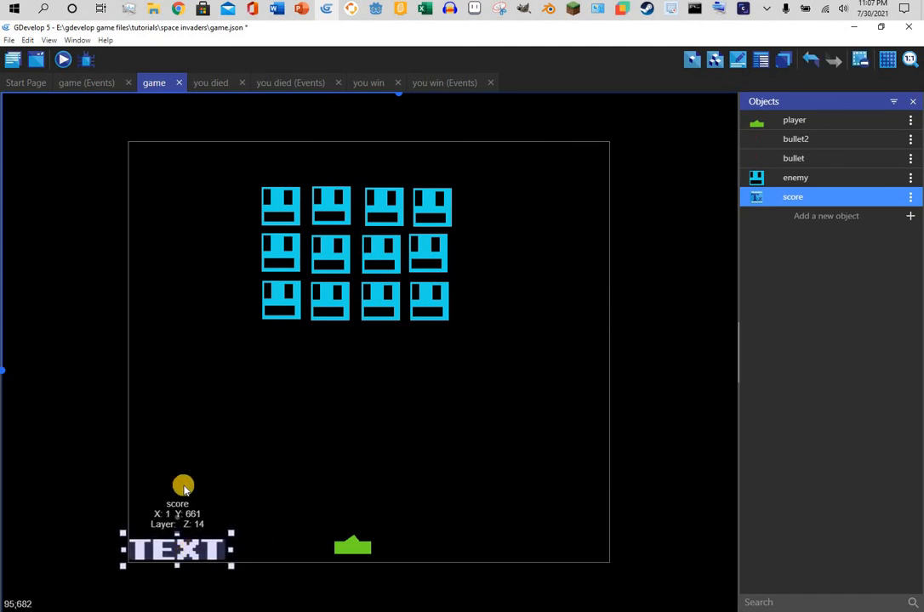
Add a new event to the game scene with a Modify the text action for the score object, using the = (set to) operator.
left_click(94, 82)
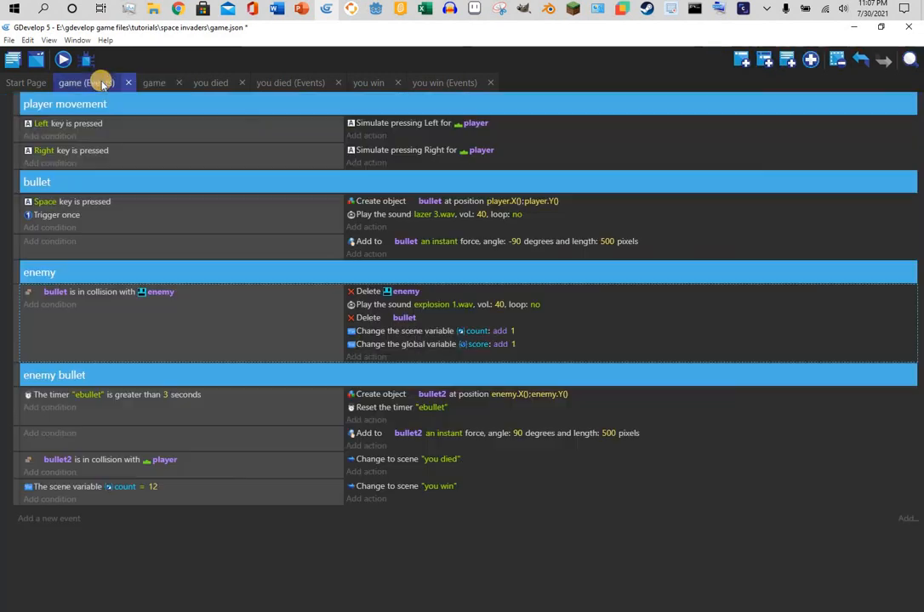
left_click(77, 524)
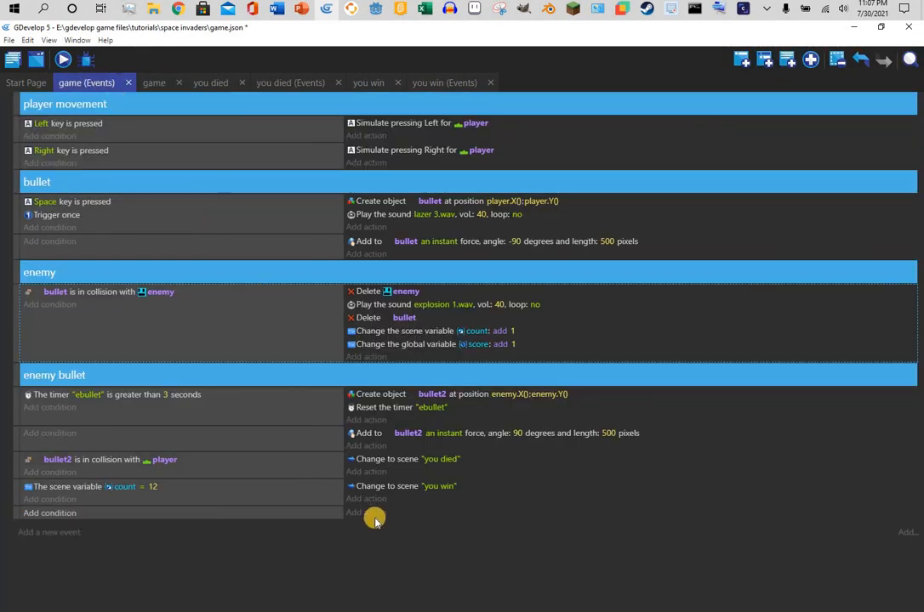
left_click(375, 515)
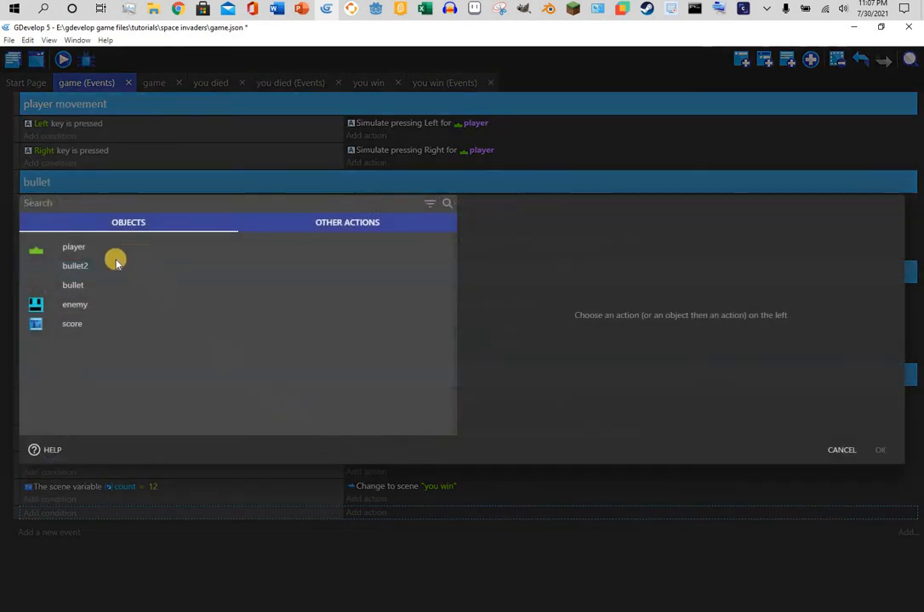
left_click(101, 332)
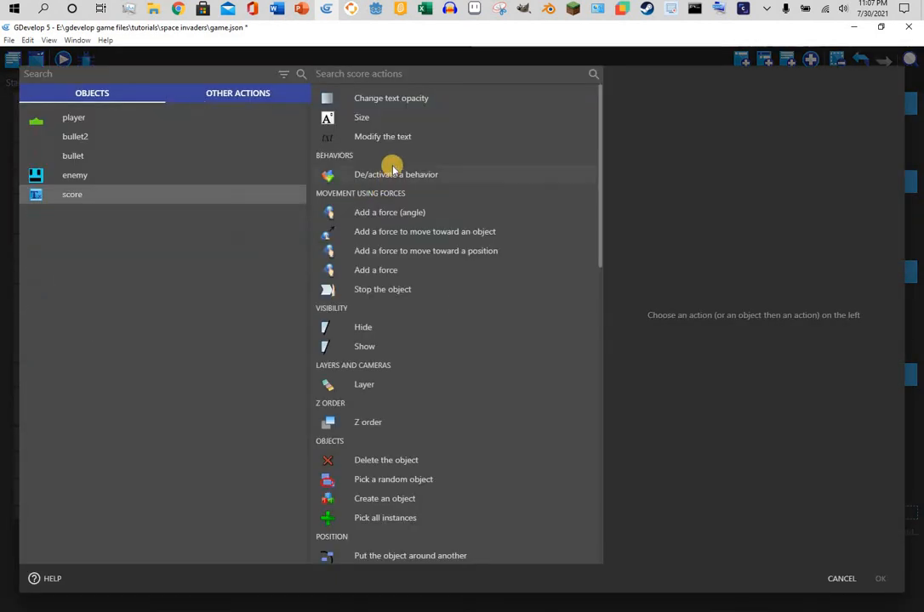
left_click(413, 140)
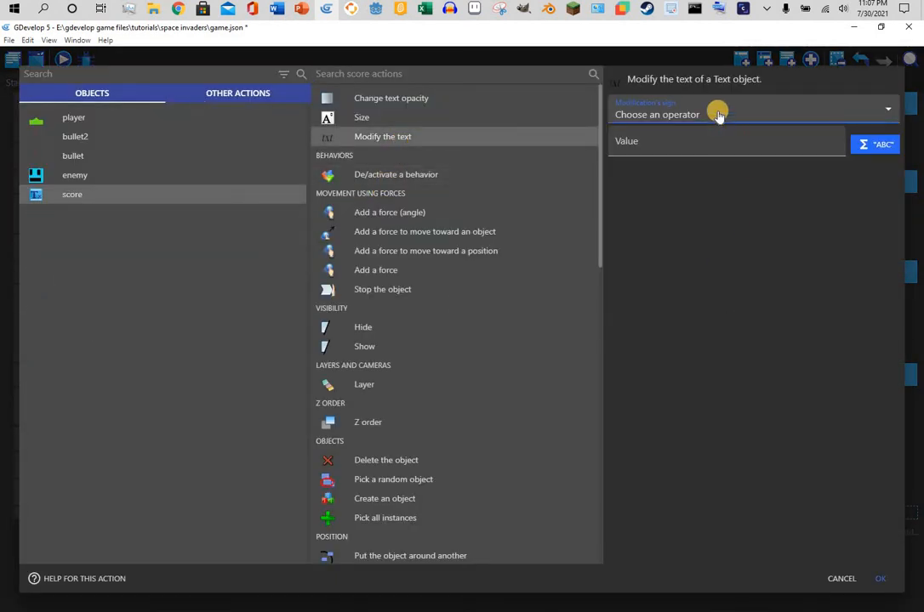
left_click(716, 113)
left_click(717, 170)
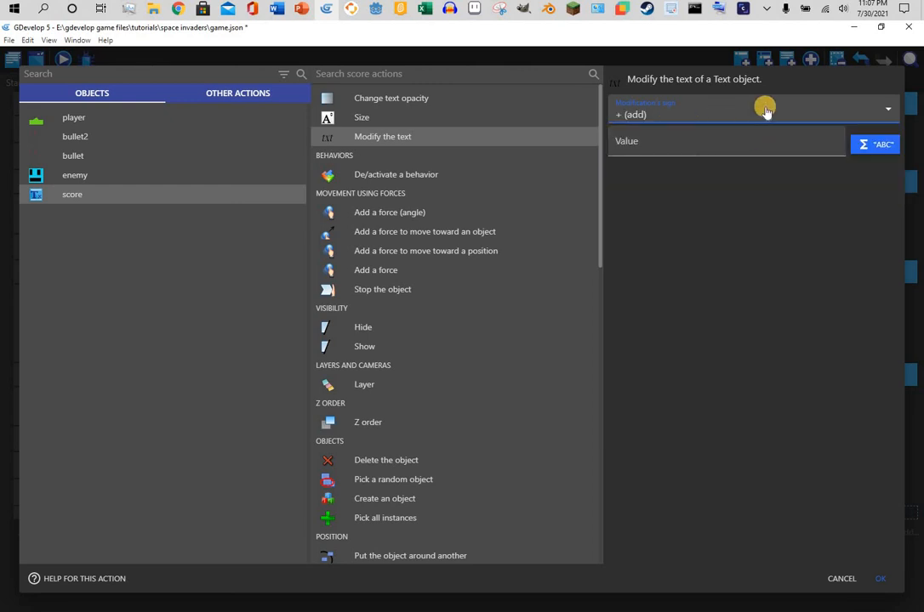
left_click(736, 115)
left_click(738, 130)
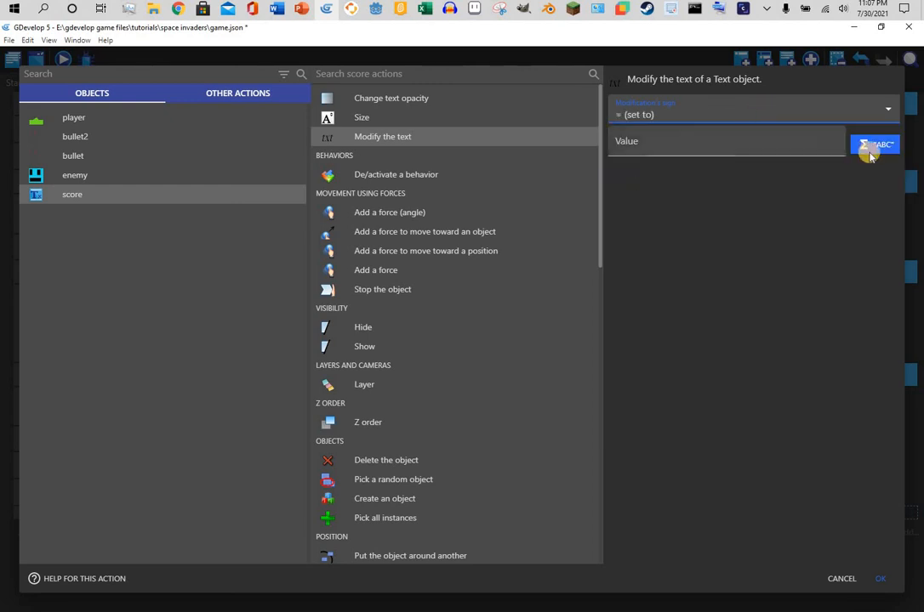
Set the text action's value to GlobalVariableString(score) with the expression for the text of a global variable.
left_click(874, 146)
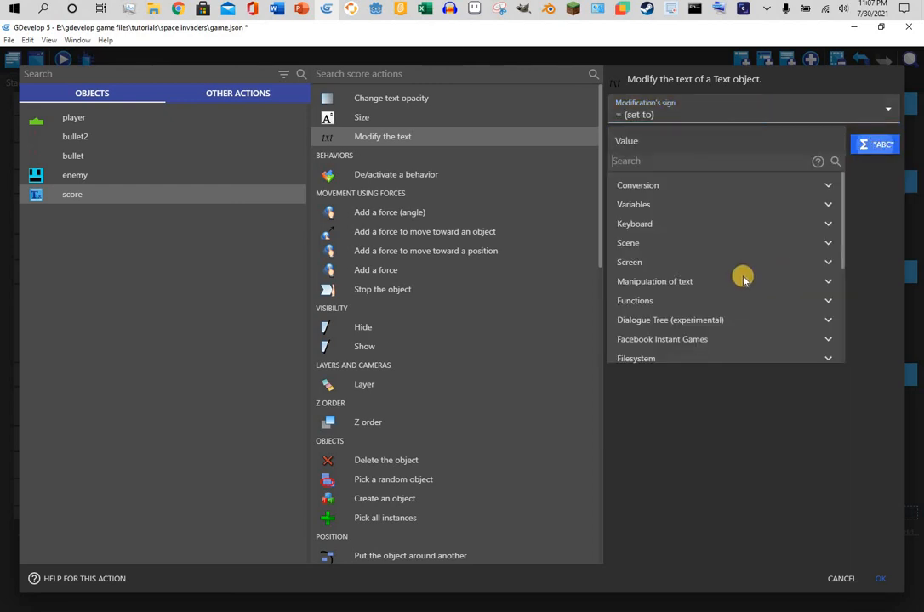
left_click(693, 204)
left_click(706, 223)
left_click(584, 272)
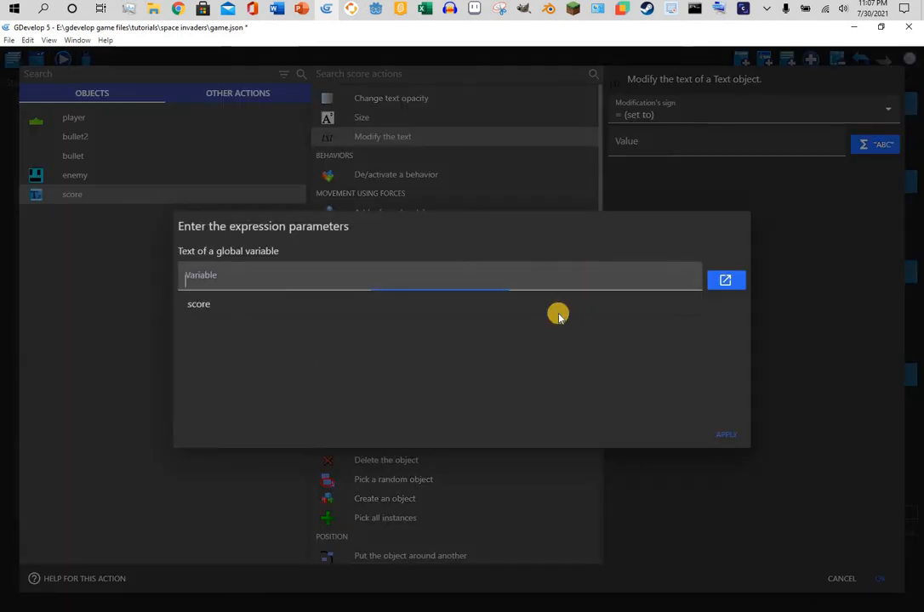
left_click(561, 308)
left_click(725, 443)
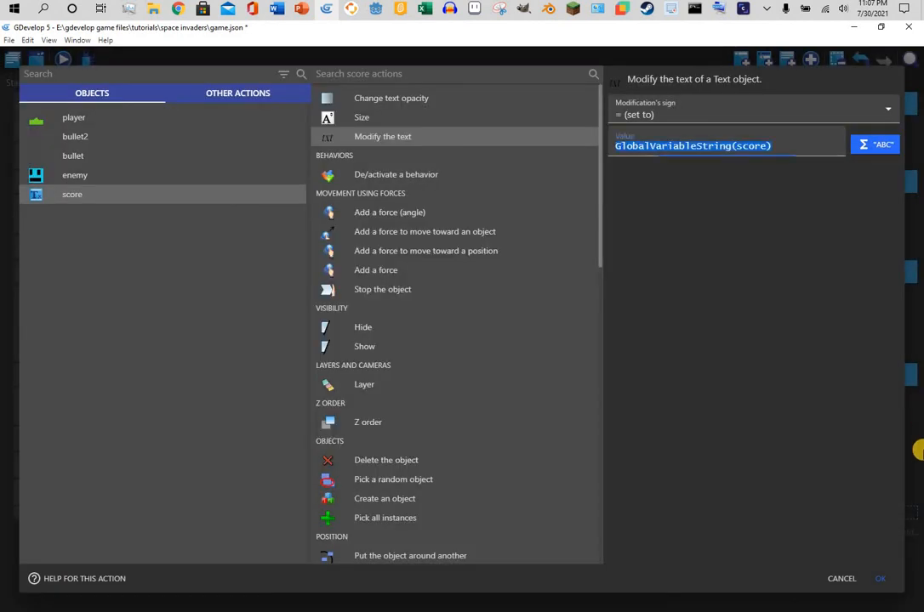
left_click(884, 585)
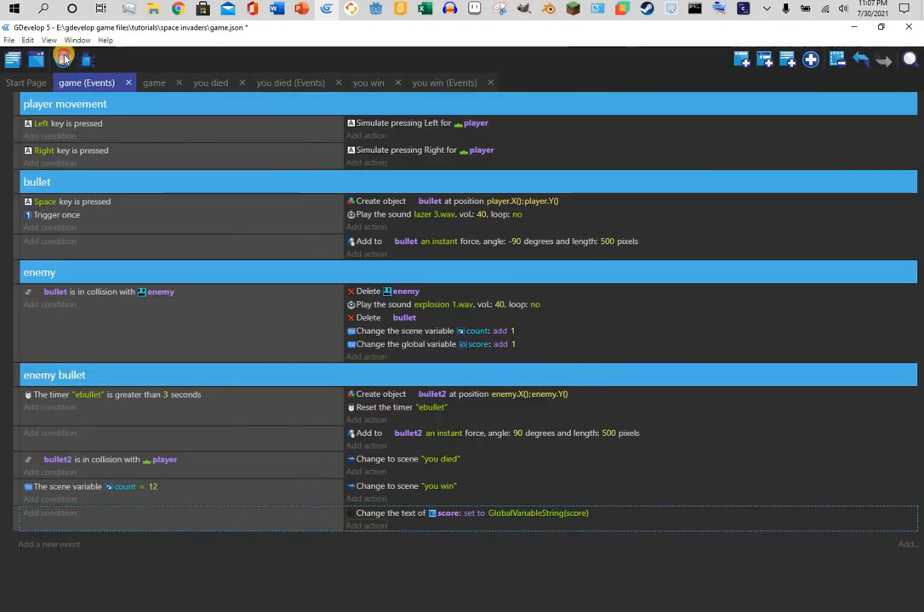
Preview the game and shoot all the enemies to test the on-screen score, then close the preview.
left_click(63, 60)
key("Right")
key("space")
key("space")
key("space")
key("space")
key("space")
key("space")
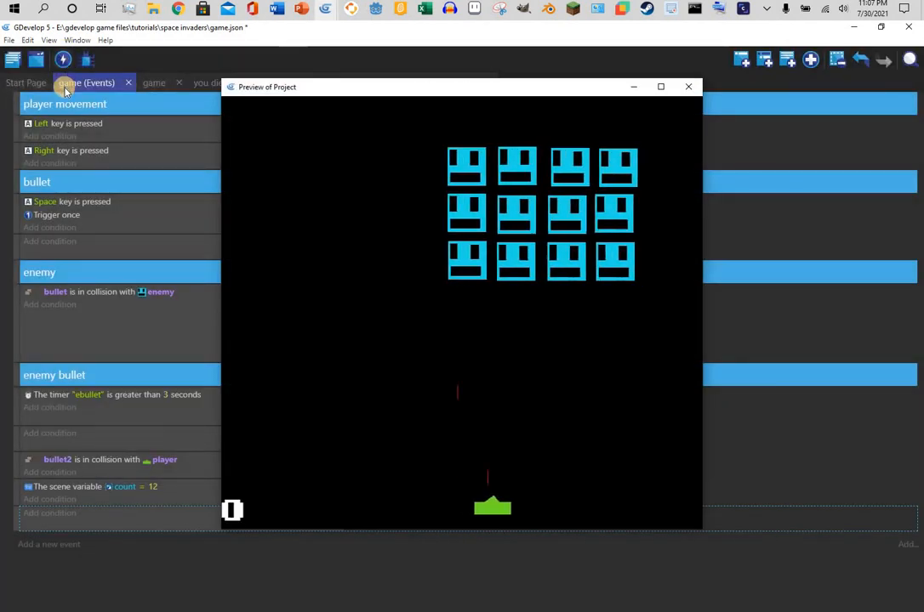
key("Left")
key("Left")
key("space")
key("space")
key("space")
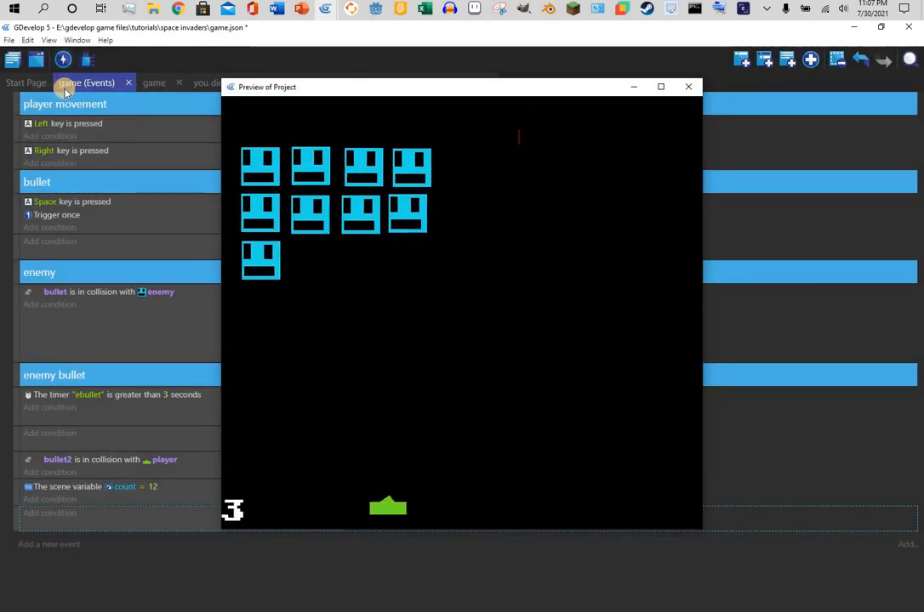
key("Right")
key("Right")
key("space")
key("space")
key("space")
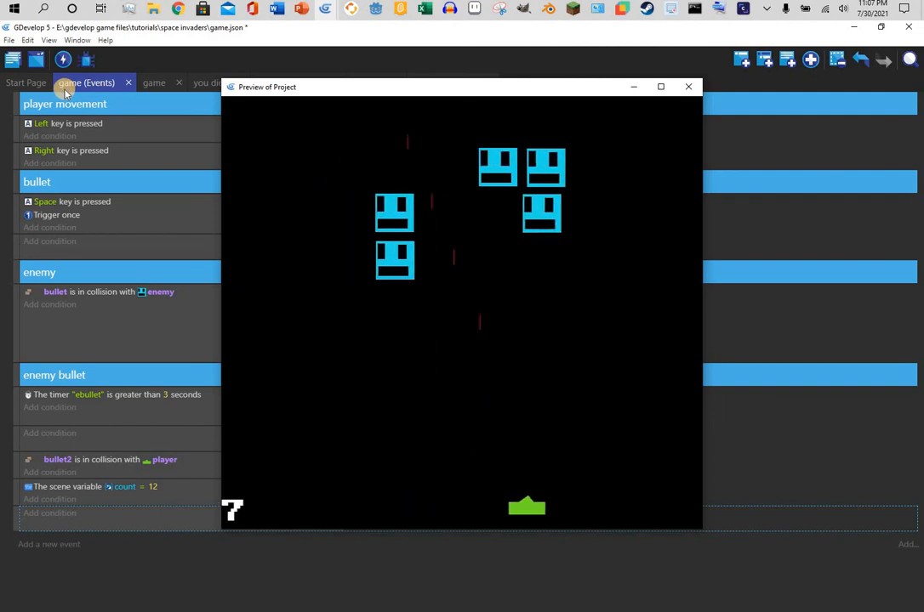
key("Left")
key("Right")
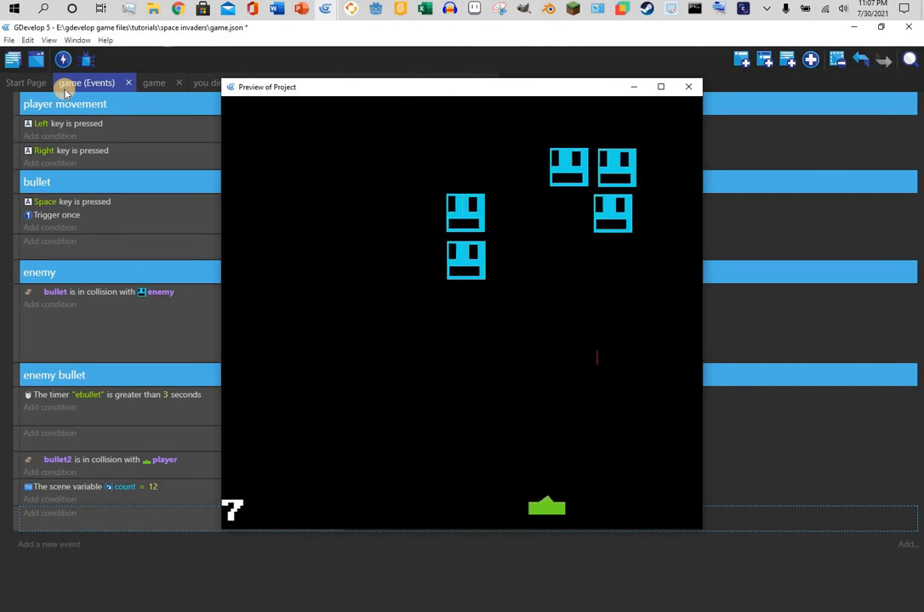
key("Left")
key("space")
key("space")
key("space")
key("space")
key("Left")
key("space")
key("space")
key("space")
key("space")
key("space")
key("space")
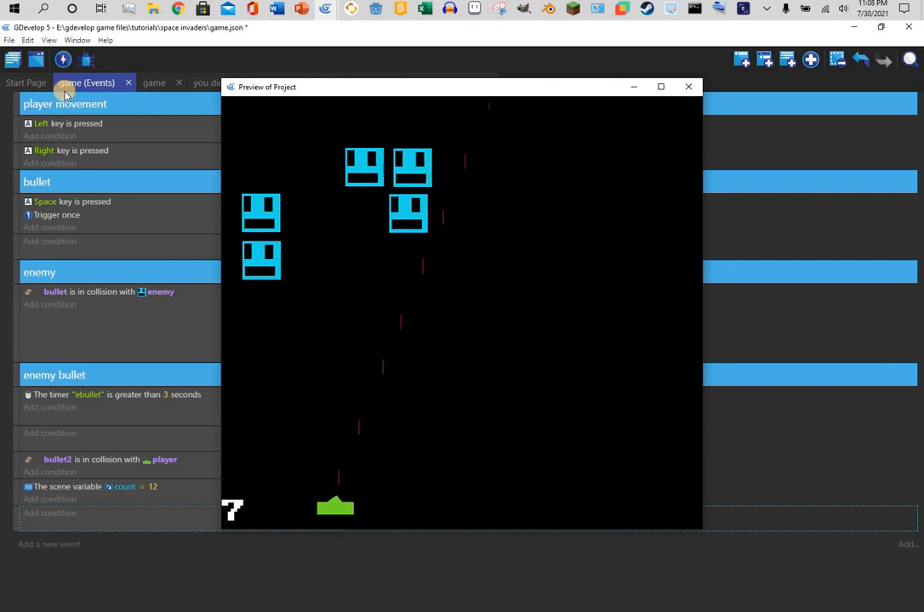
key("Right")
key("space")
key("space")
key("space")
key("space")
key("space")
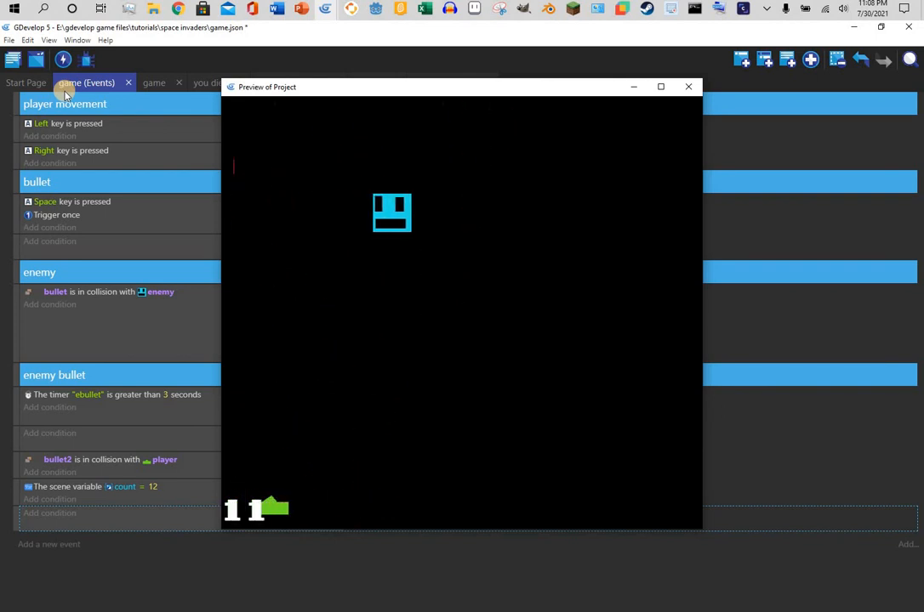
key("Right")
key("space")
key("space")
key("space")
key("space")
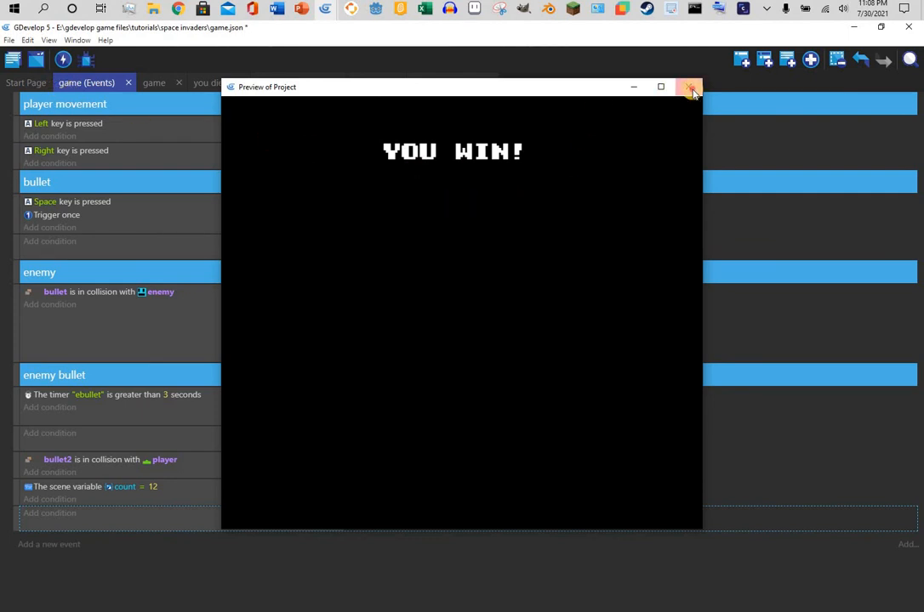
left_click(691, 88)
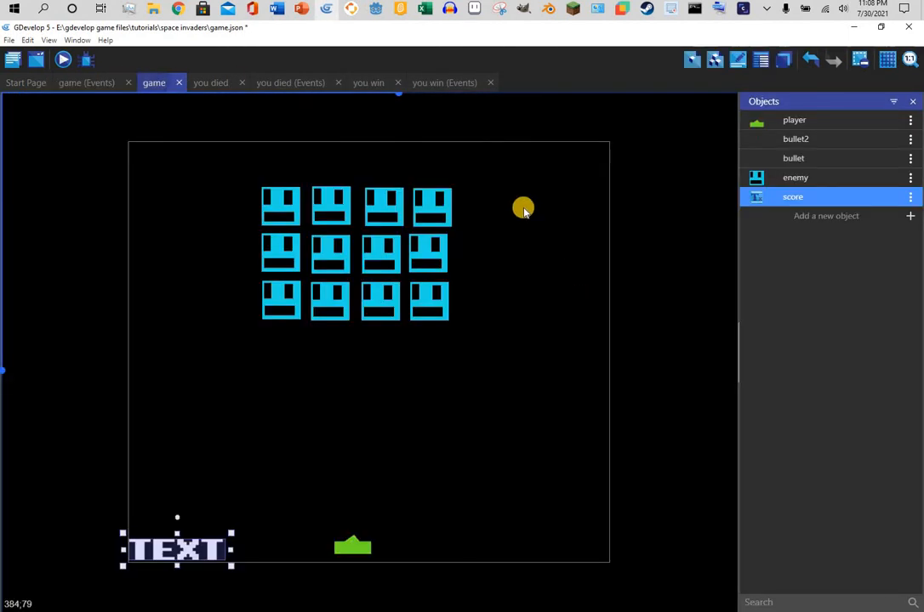
Copy the block of twelve enemies in the game scene and paste the duplicate below the original block.
left_click_drag(517, 165, 155, 413)
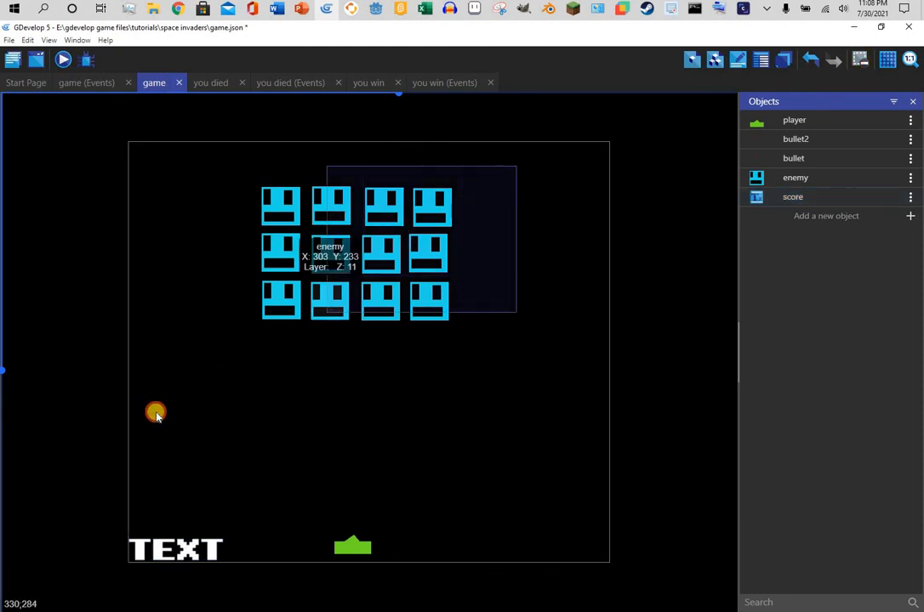
right_click(275, 302)
left_click(317, 367)
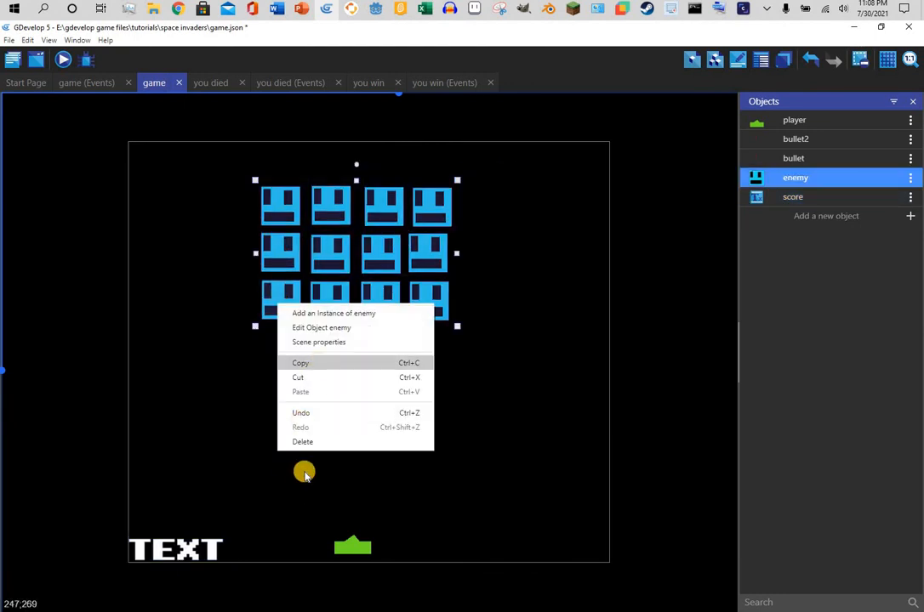
right_click(305, 469)
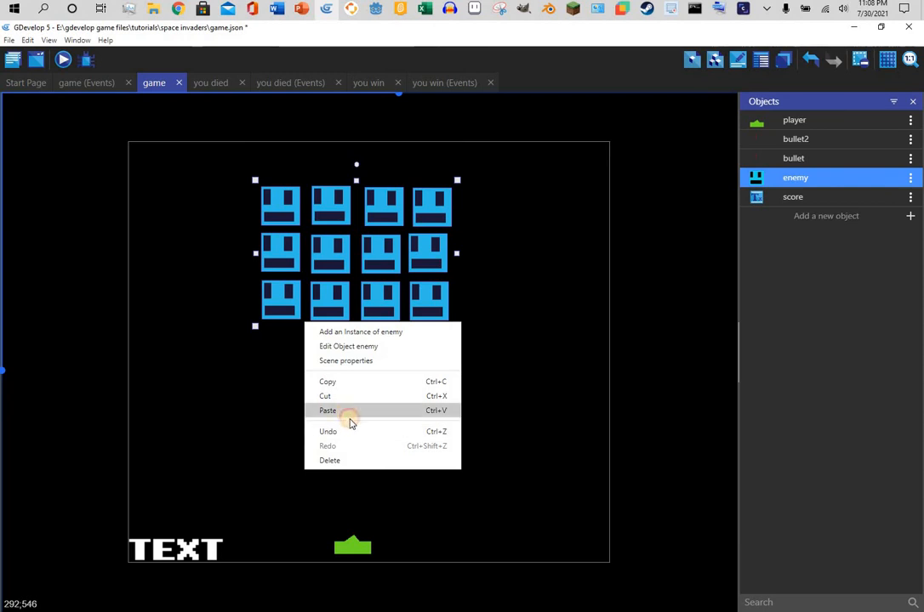
left_click(347, 416)
Move one pasted column of three enemies to each side of the original block and delete the six remaining copies.
left_click_drag(546, 324, 261, 509)
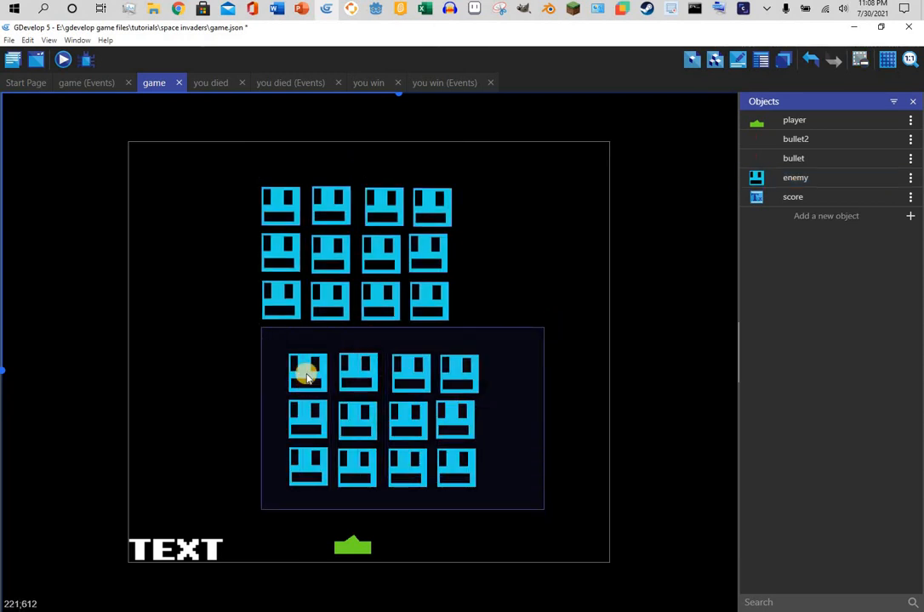
left_click_drag(265, 343, 231, 294)
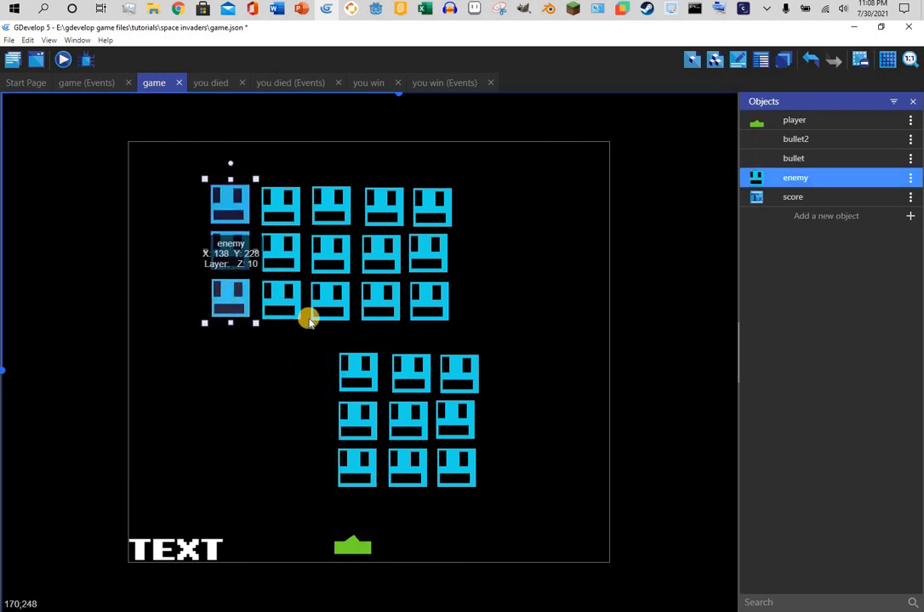
left_click_drag(309, 320, 382, 504)
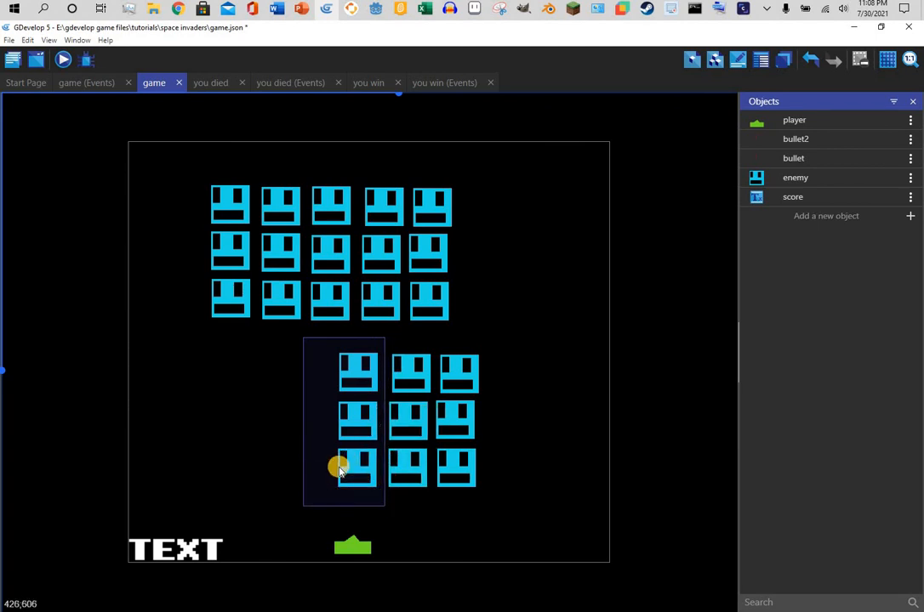
left_click_drag(339, 467, 348, 507)
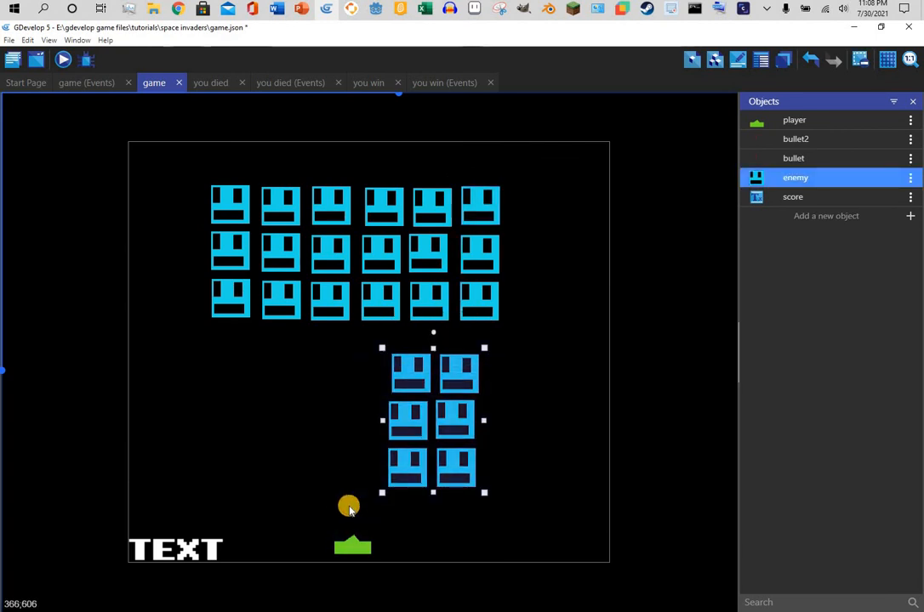
key("Delete")
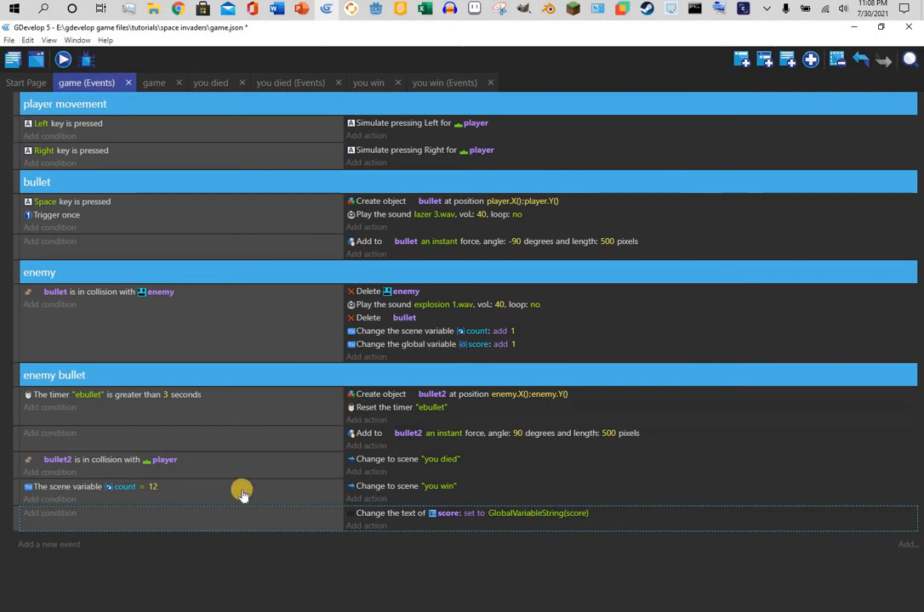
Set the scene variable count in the "you win" condition to 18.
left_click(153, 487)
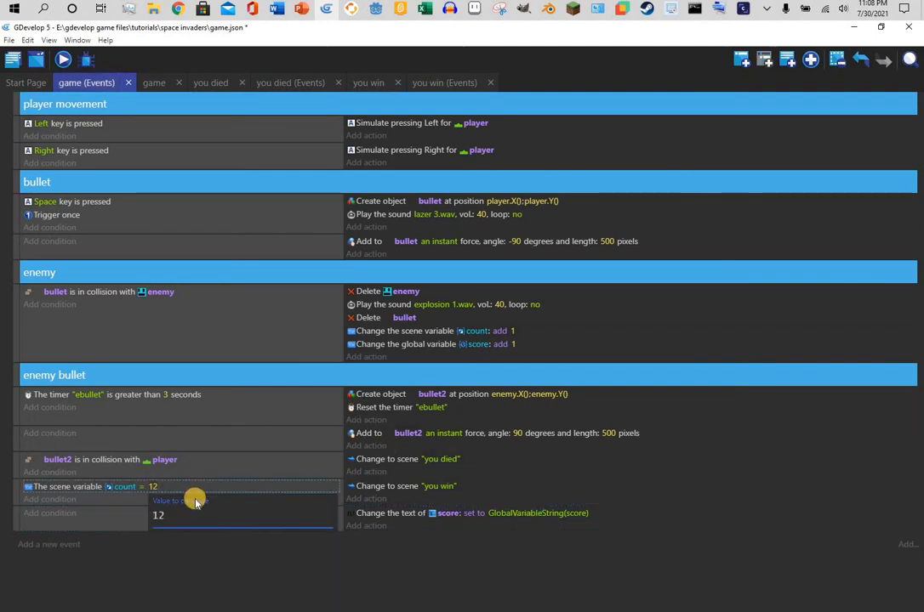
type("18")
left_click(252, 602)
Preview the game and play against the widened enemy formation, moving and shooting, then close the preview.
left_click(62, 60)
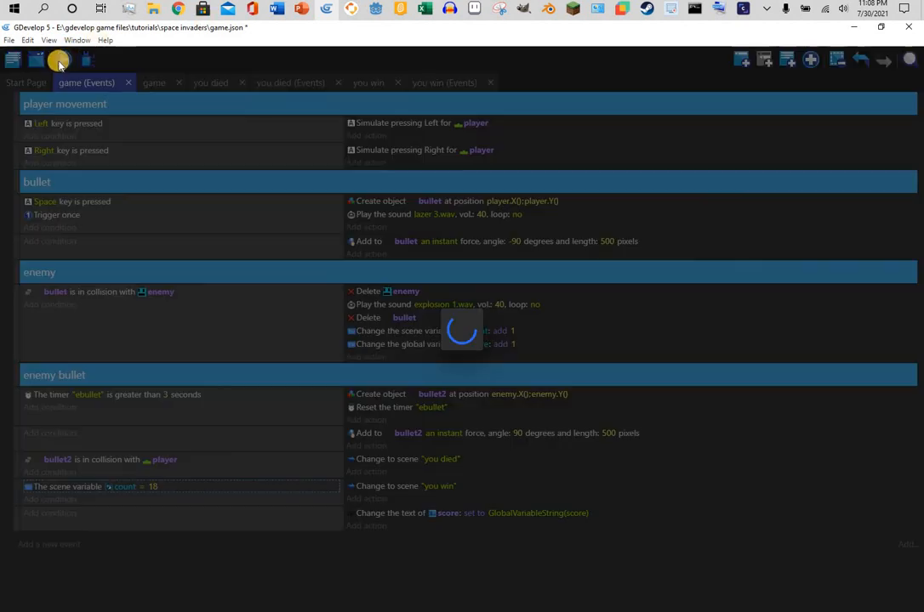
key("Right")
key("space")
key("space")
key("space")
key("space")
key("space")
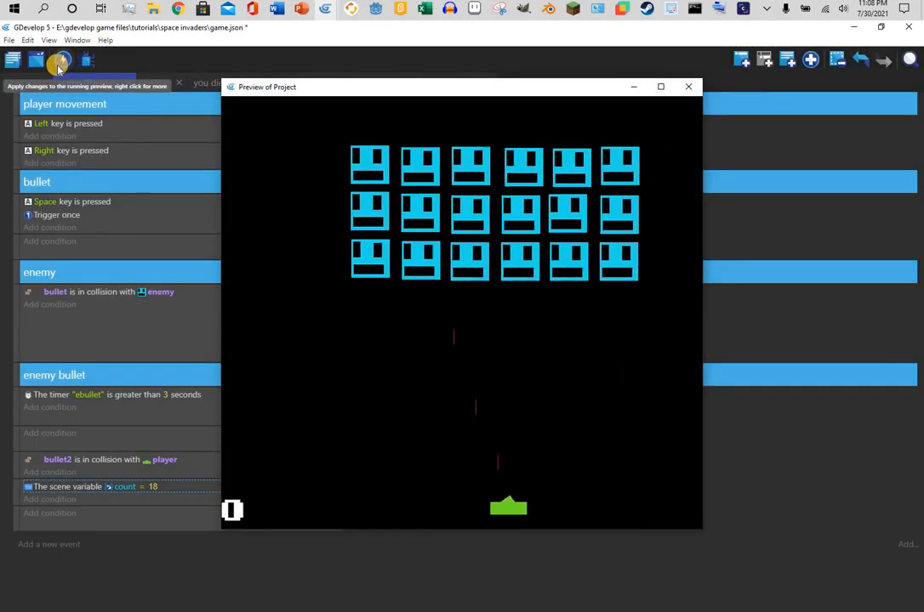
key("space")
key("space")
key("space")
key("space")
key("space")
key("space")
key("Left")
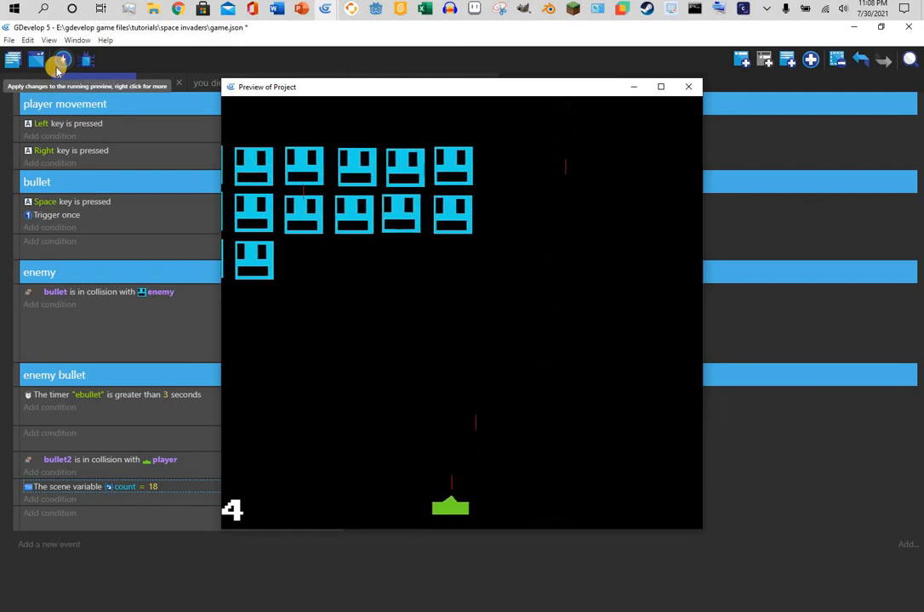
key("Left")
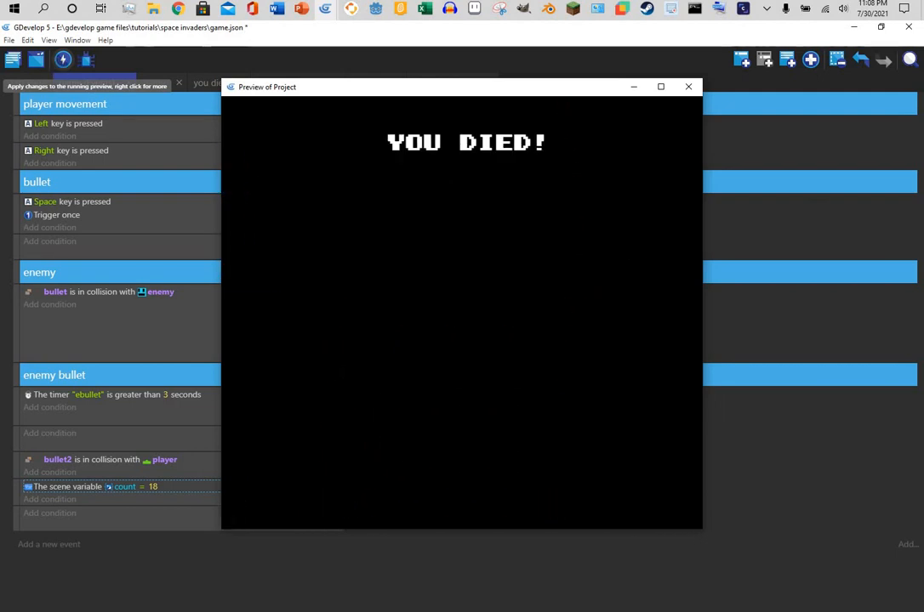
left_click(123, 25)
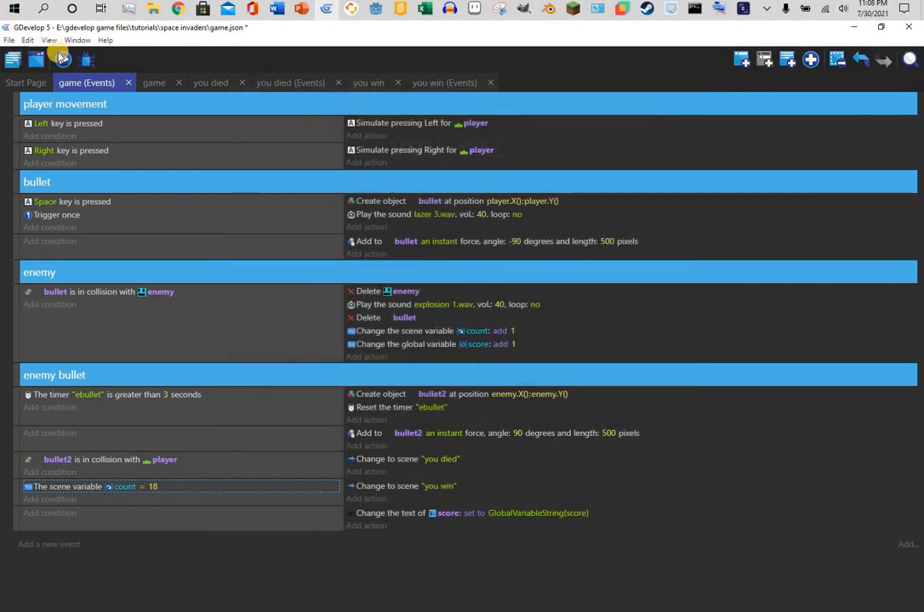
Preview the game and shoot at the eighteen-enemy formation until the round ends, then maximize and close the preview window.
left_click(64, 60)
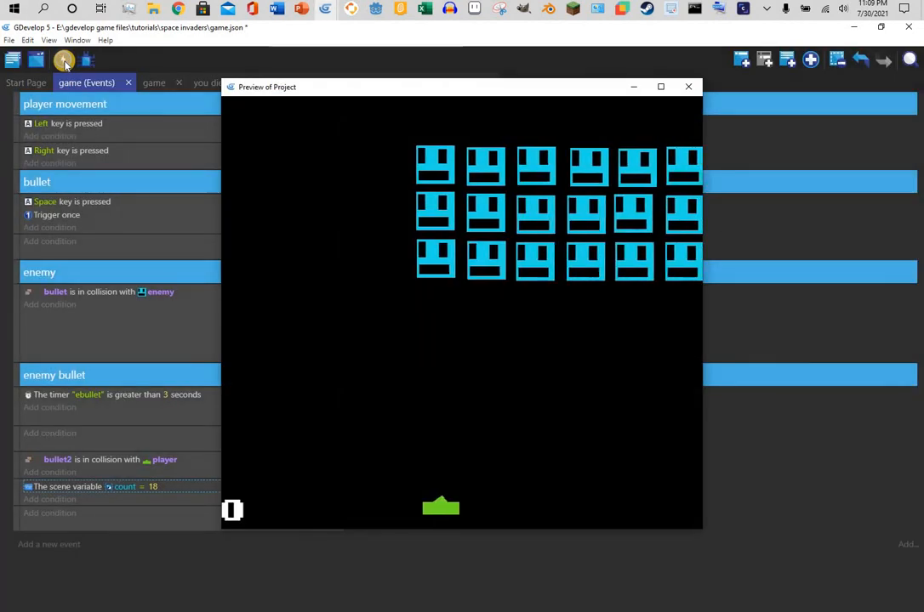
key("Left")
key("space")
key("space")
key("space")
key("Right")
key("space")
key("space")
key("space")
key("space")
key("space")
key("space")
key("space")
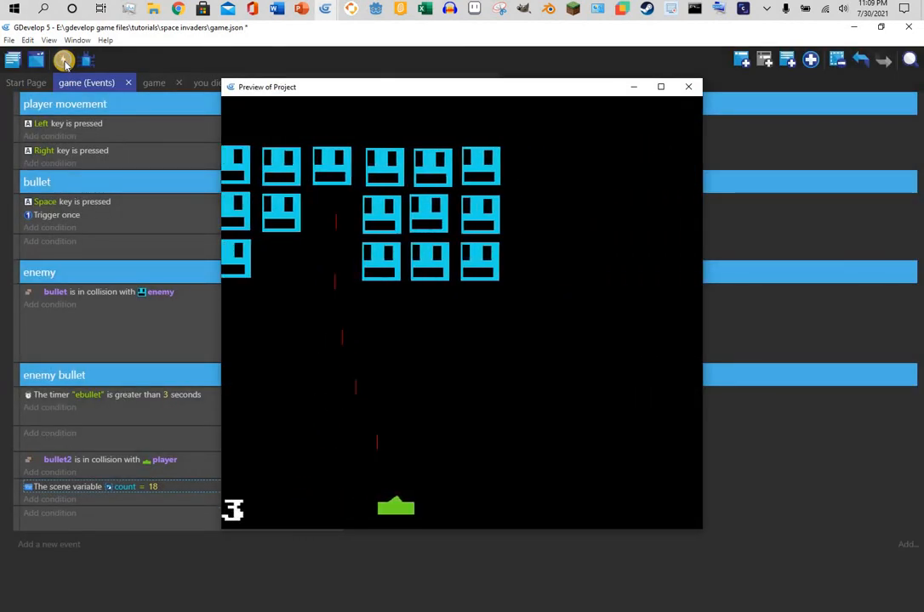
key("Left")
key("space")
key("space")
key("space")
key("space")
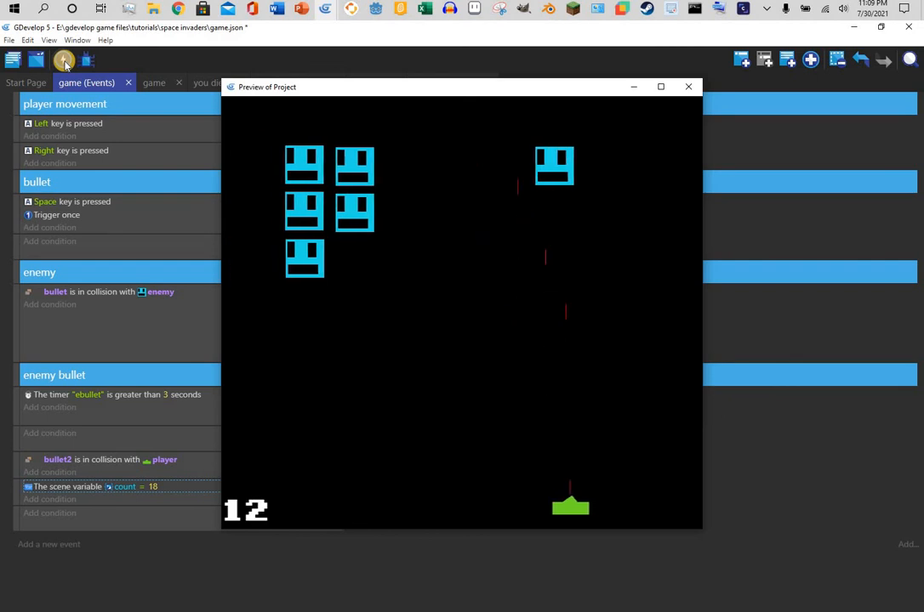
key("space")
key("space")
key("space")
key("space")
key("Right")
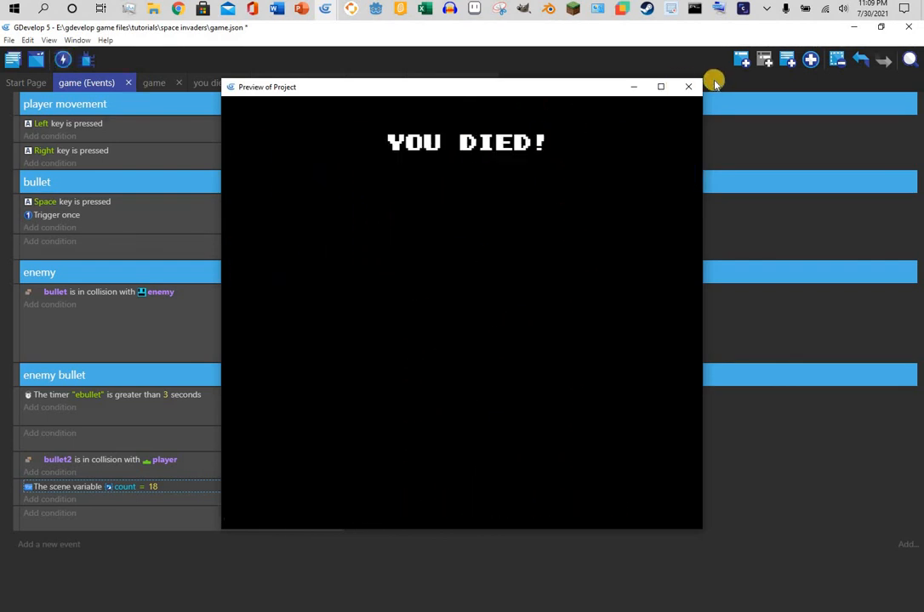
left_click(670, 88)
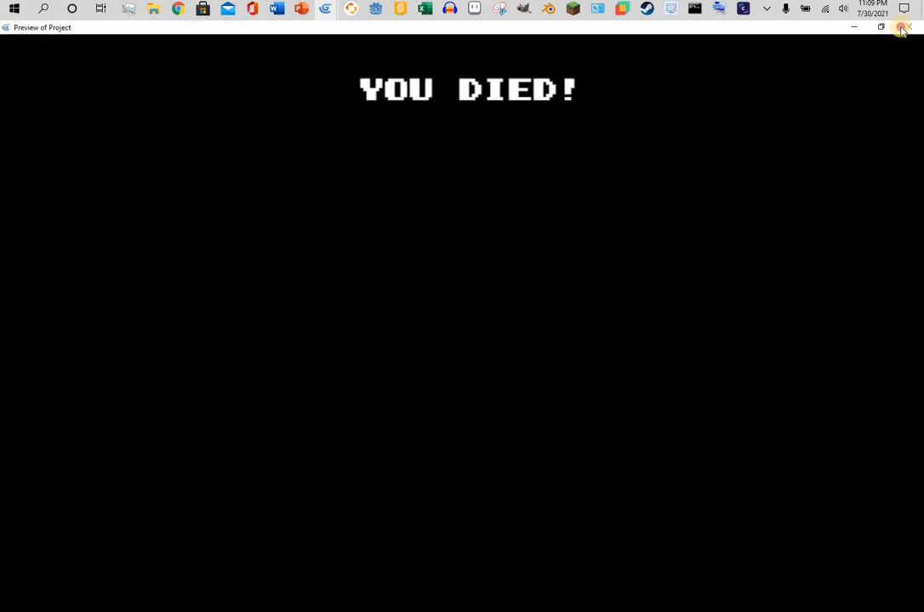
left_click(903, 28)
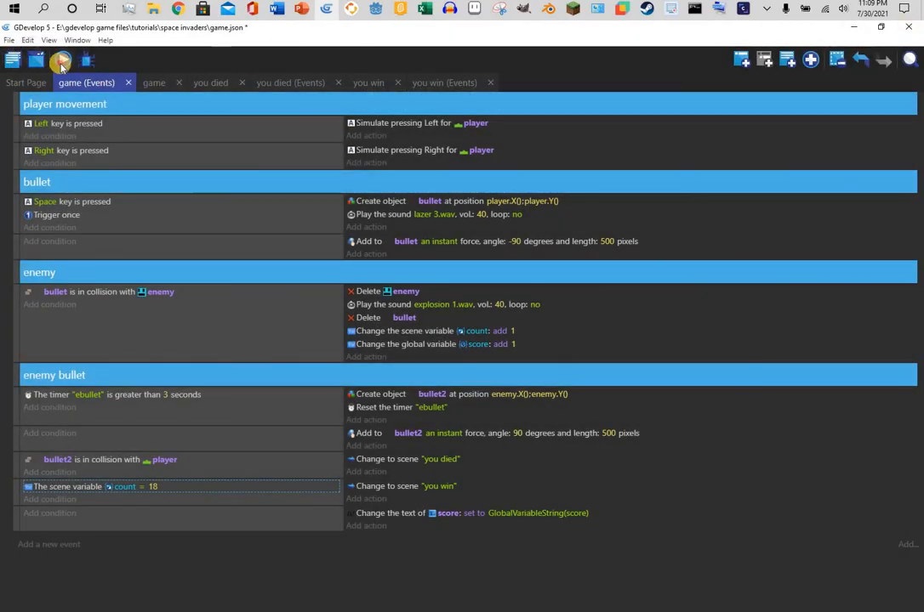
Run a second test round in the preview, moving the player both ways while firing at the enemies, and close the preview.
key("F5")
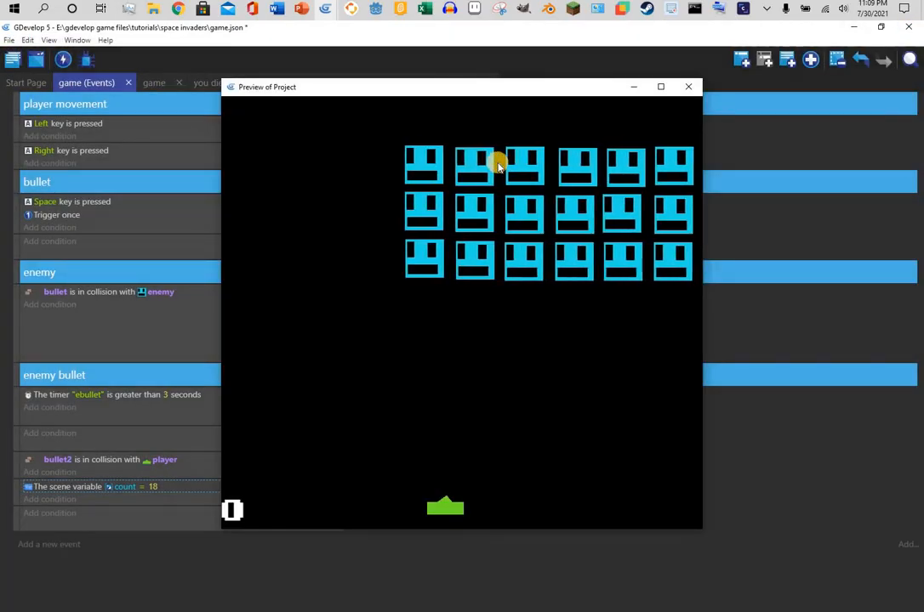
key("space")
key("Left")
key("space")
key("Left")
key("space")
key("space")
key("space")
key("space")
key("space")
key("space")
key("space")
key("space")
key("space")
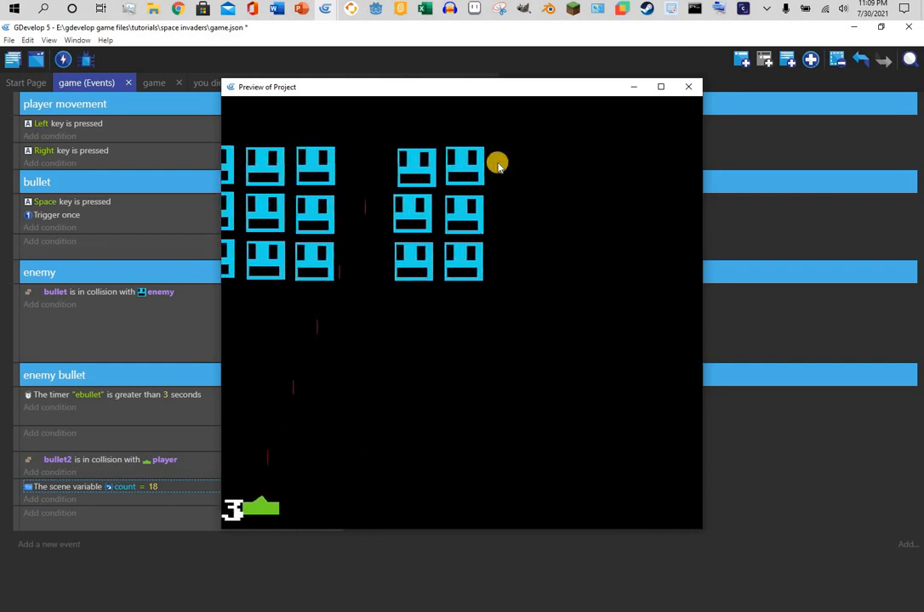
key("Right")
key("Right")
key("space")
key("space")
key("space")
key("space")
key("space")
key("space")
key("space")
key("space")
key("space")
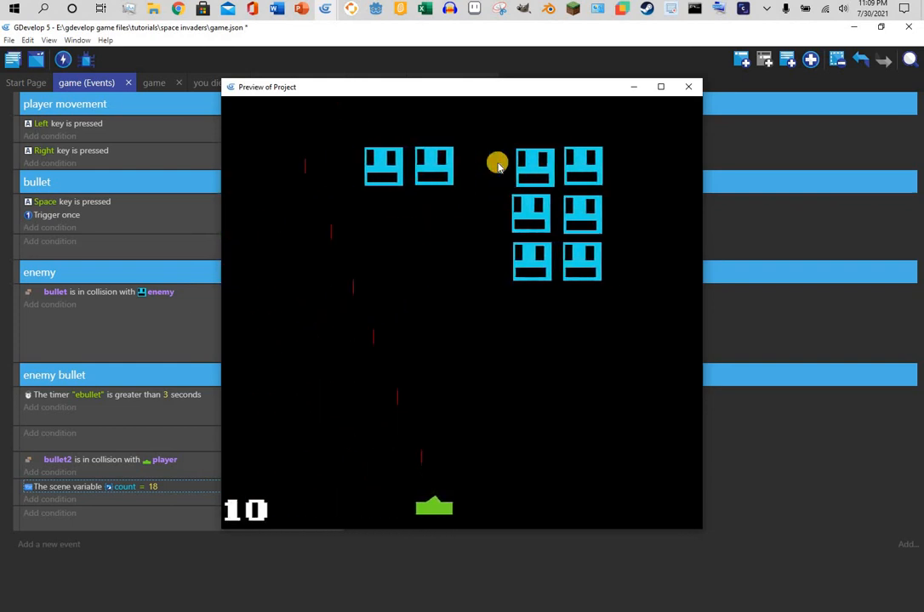
key("Right")
key("space")
key("Right")
key("space")
key("space")
key("space")
key("space")
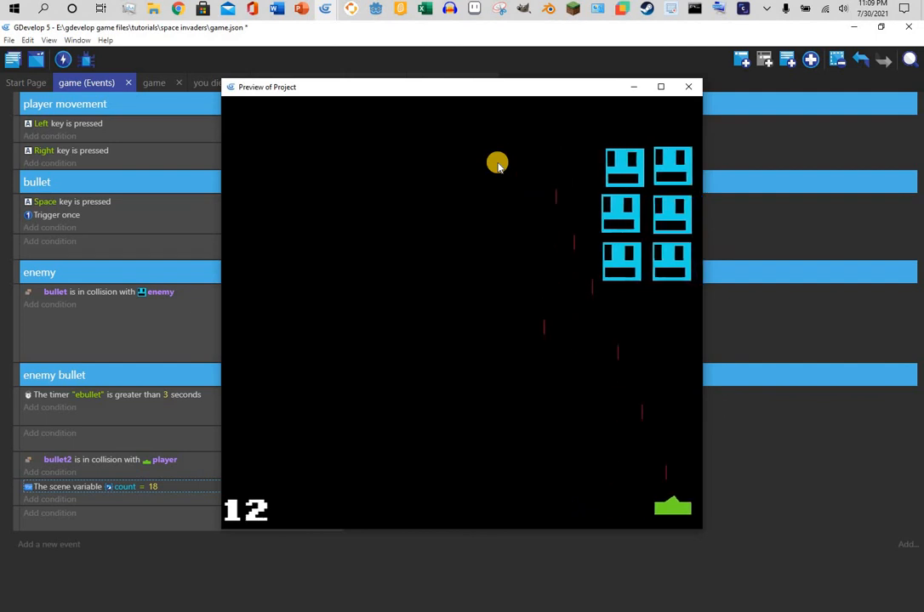
key("Left")
key("Left")
key("space")
key("space")
key("space")
key("space")
key("space")
key("space")
key("space")
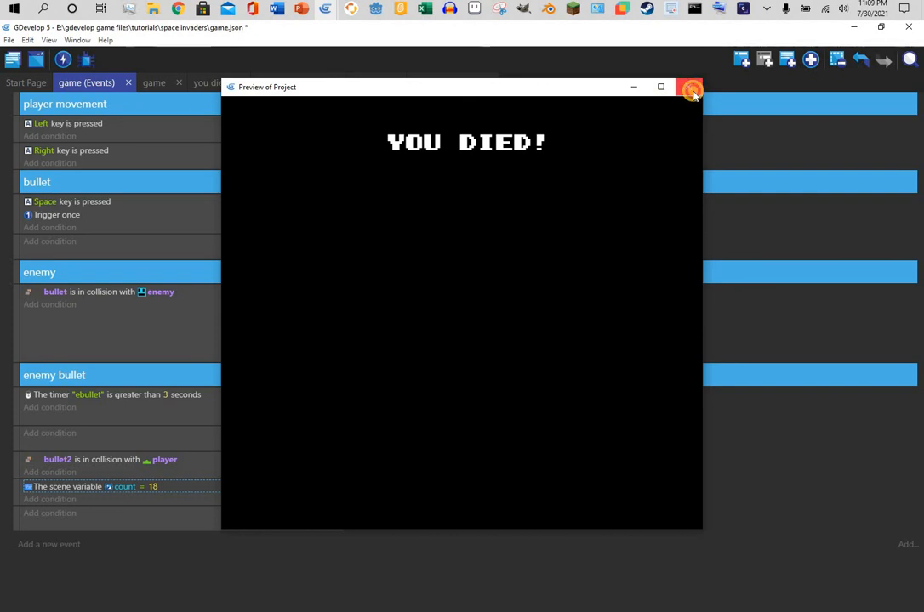
left_click(691, 88)
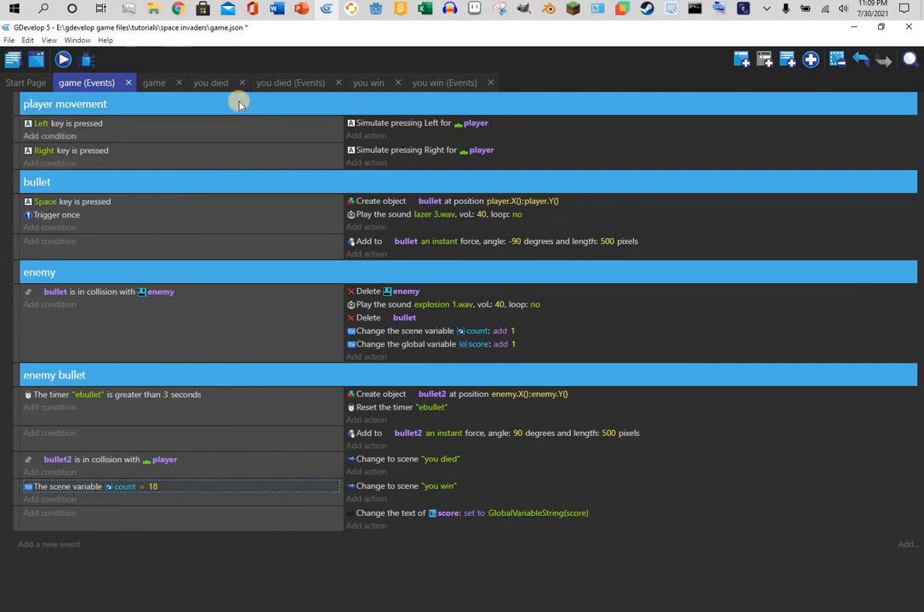
Review the game, "you died" and "you win" scenes and their event sheets, and return to the game's events.
left_click(153, 81)
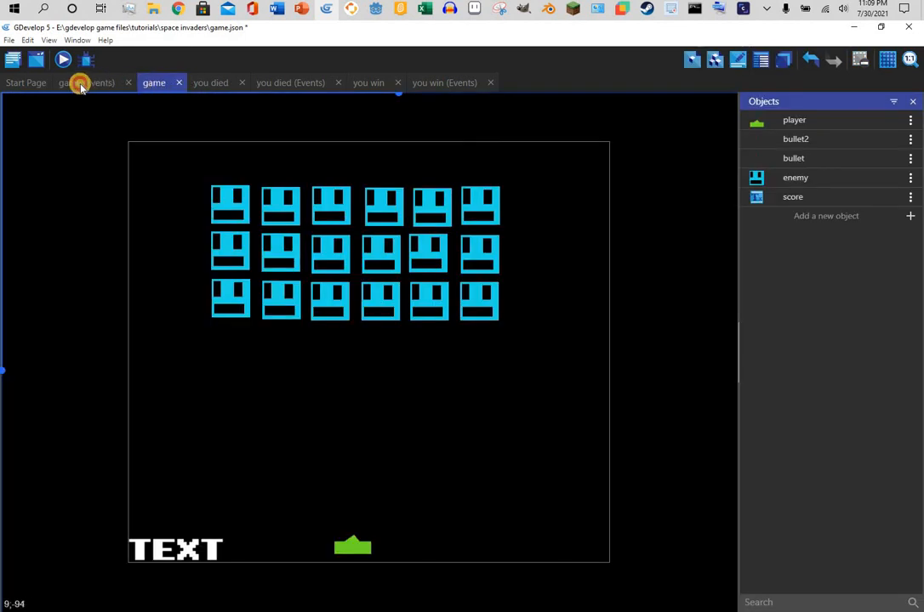
left_click(80, 83)
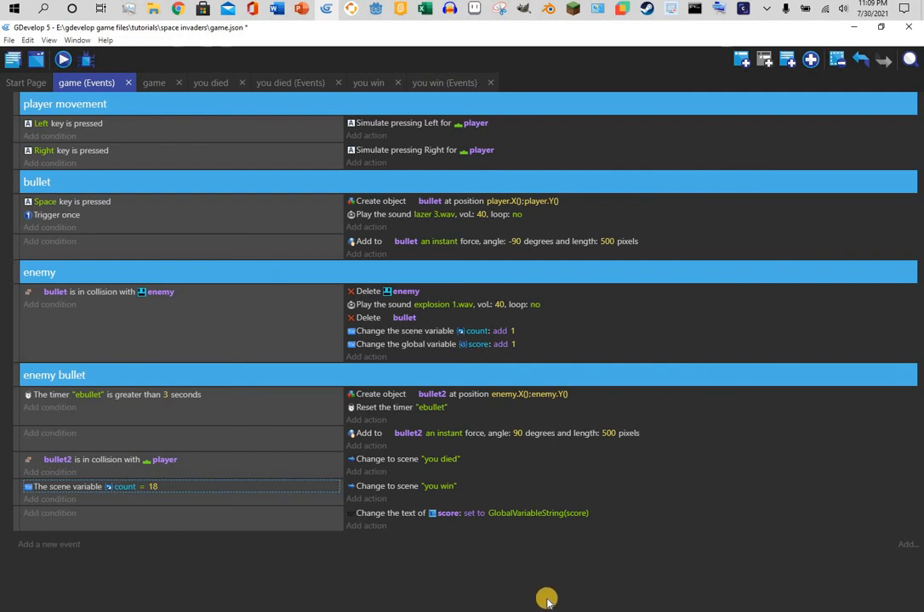
left_click(164, 82)
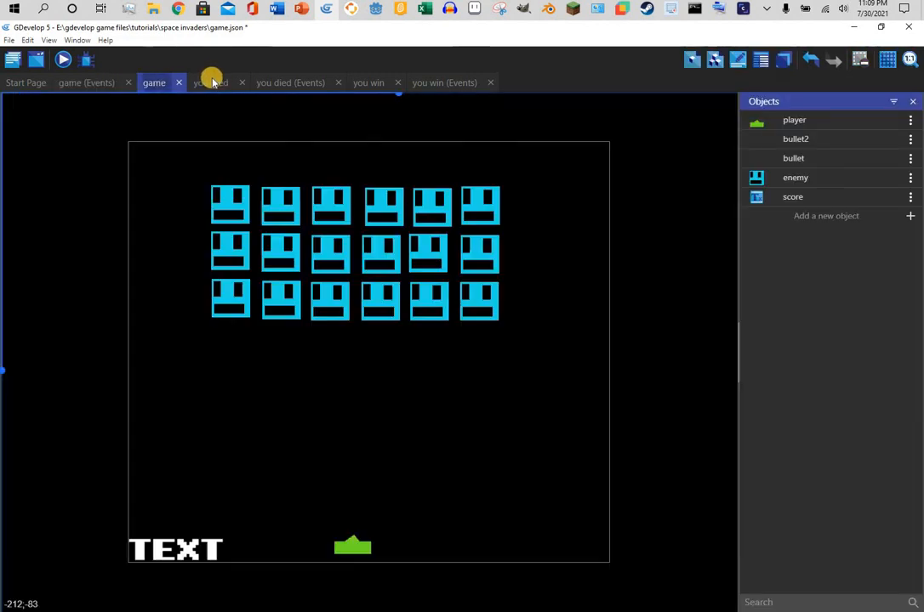
left_click(211, 82)
left_click(295, 82)
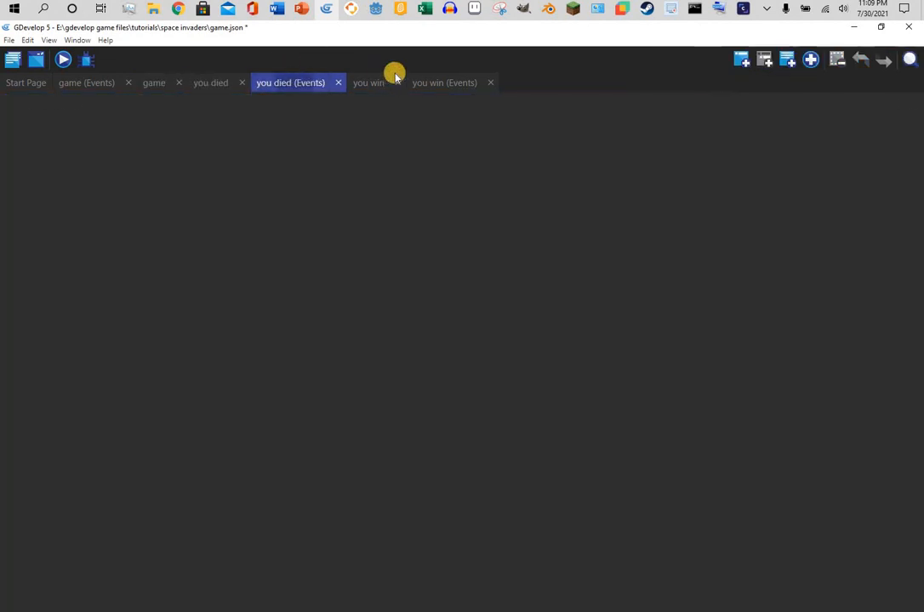
left_click(368, 82)
left_click(443, 78)
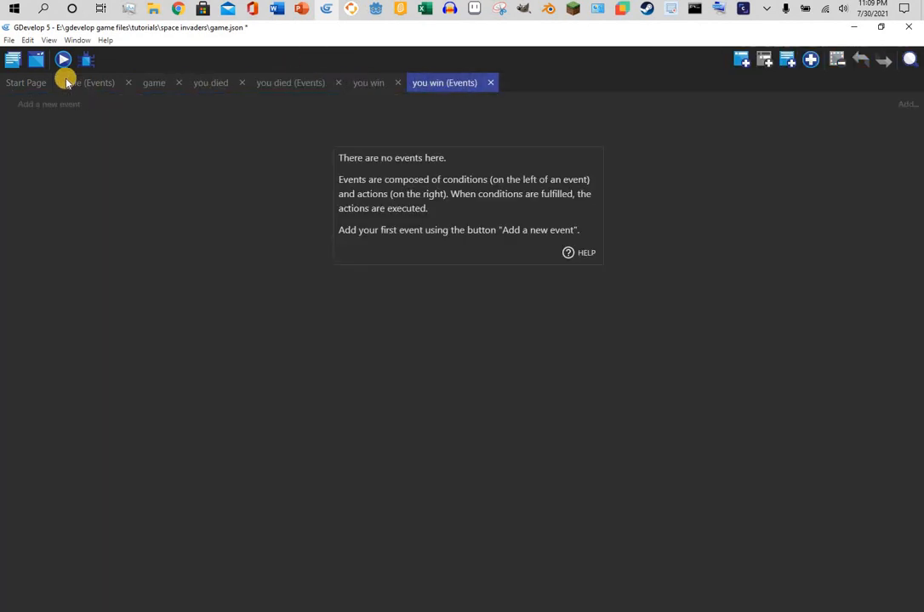
left_click(66, 81)
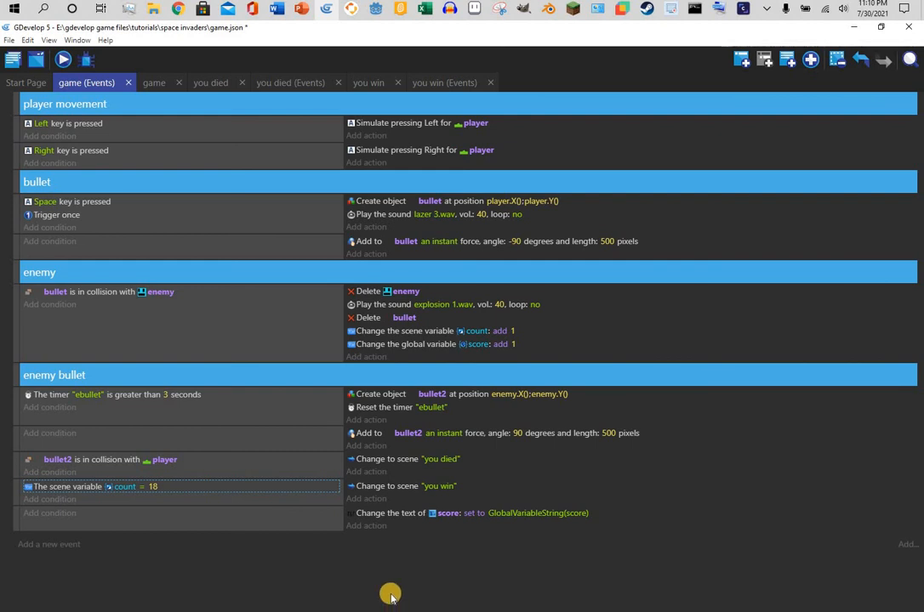
Preview the game from its events sheet, play another round against the enemy formation and close the preview.
left_click(66, 60)
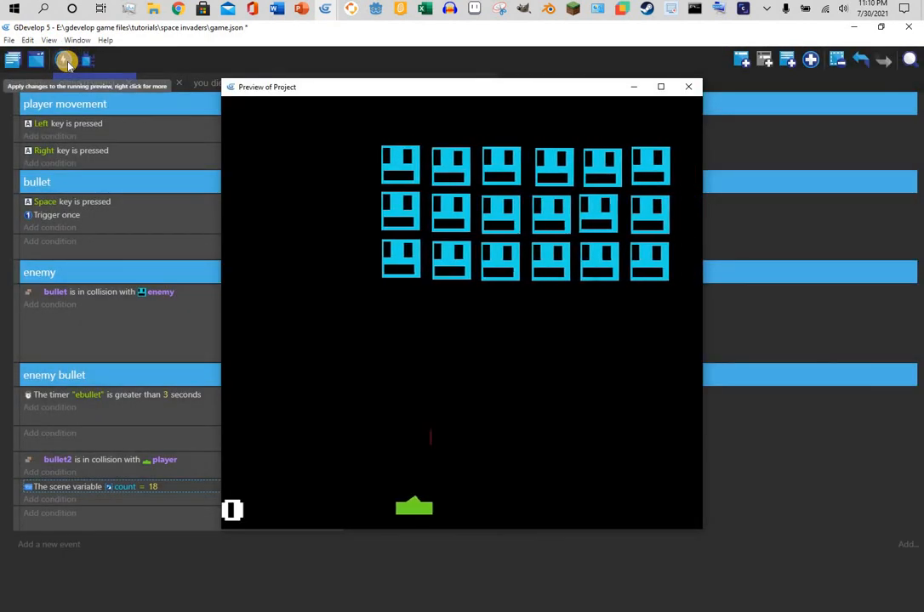
key("Left")
key("space")
key("space")
key("space")
key("space")
key("space")
key("Right")
key("space")
key("space")
key("space")
key("space")
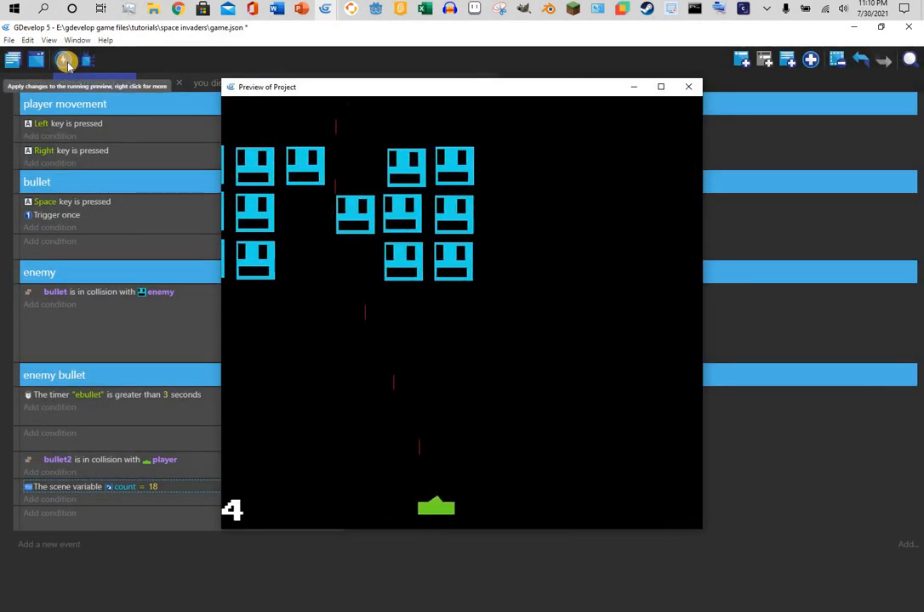
key("Right")
key("space")
key("space")
key("space")
key("space")
key("space")
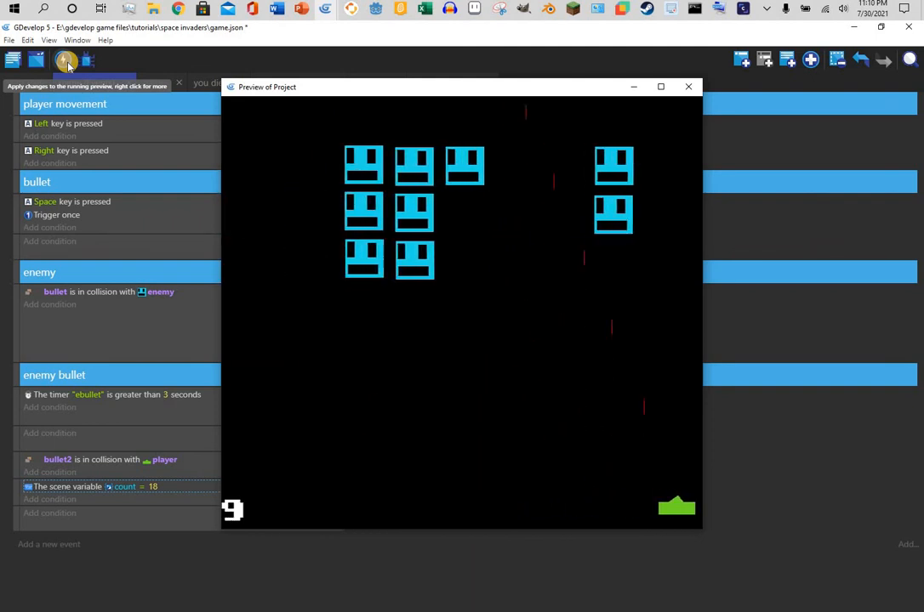
key("Left")
key("space")
key("space")
key("space")
key("space")
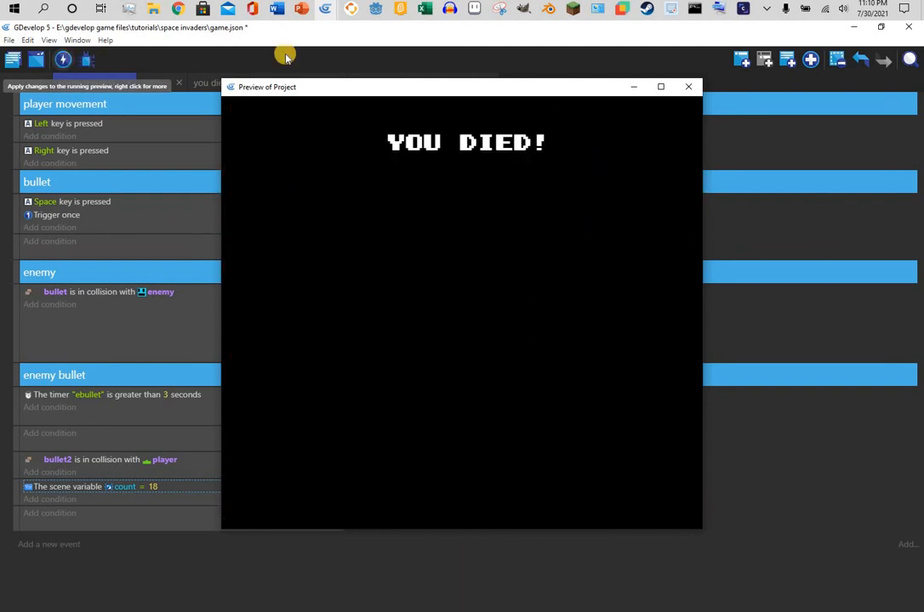
left_click(687, 86)
Launch a new preview, maximize its window, play a full-screen round against the enemies and close the preview.
left_click(63, 58)
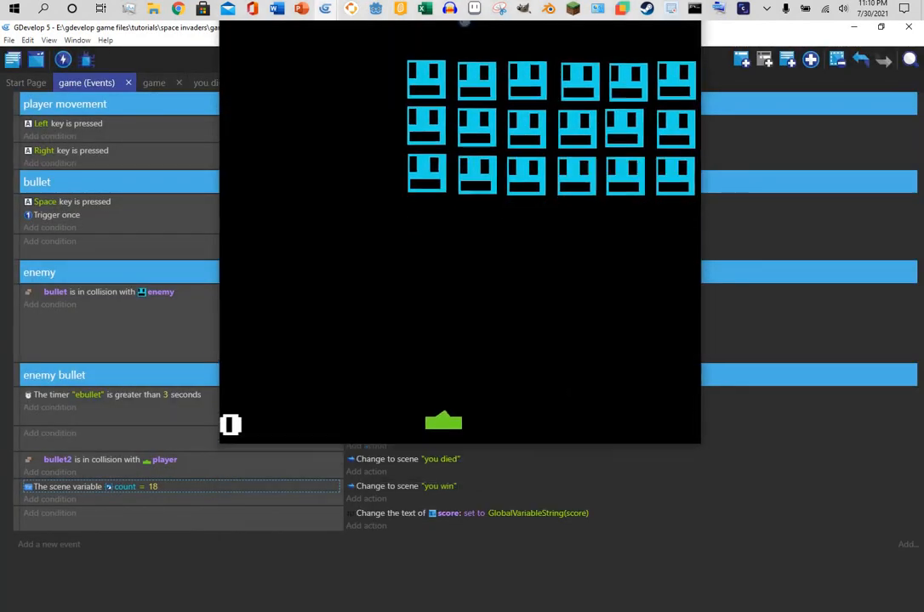
left_click_drag(464, 21, 468, 11)
key("space")
key("space")
key("space")
key("space")
key("space")
key("space")
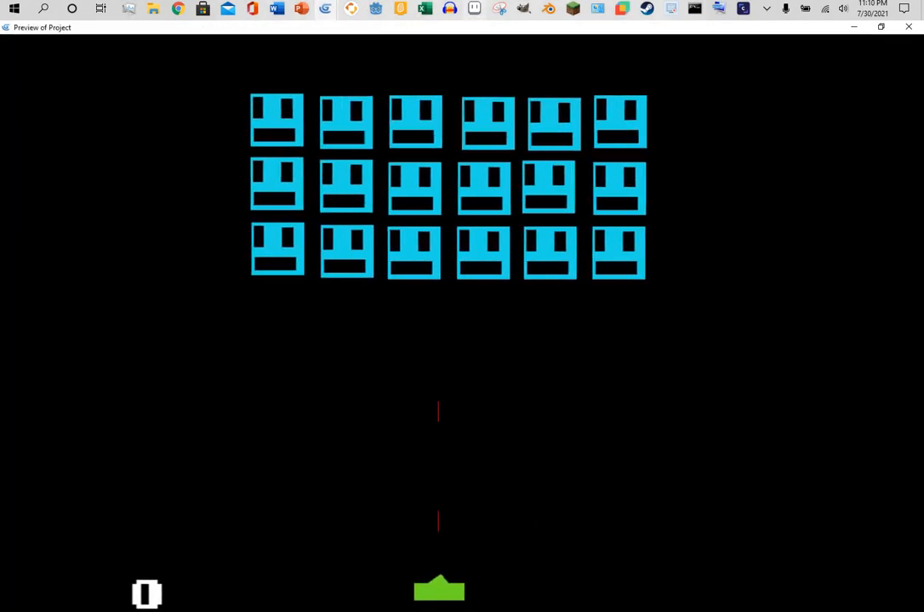
key("Right")
key("Left")
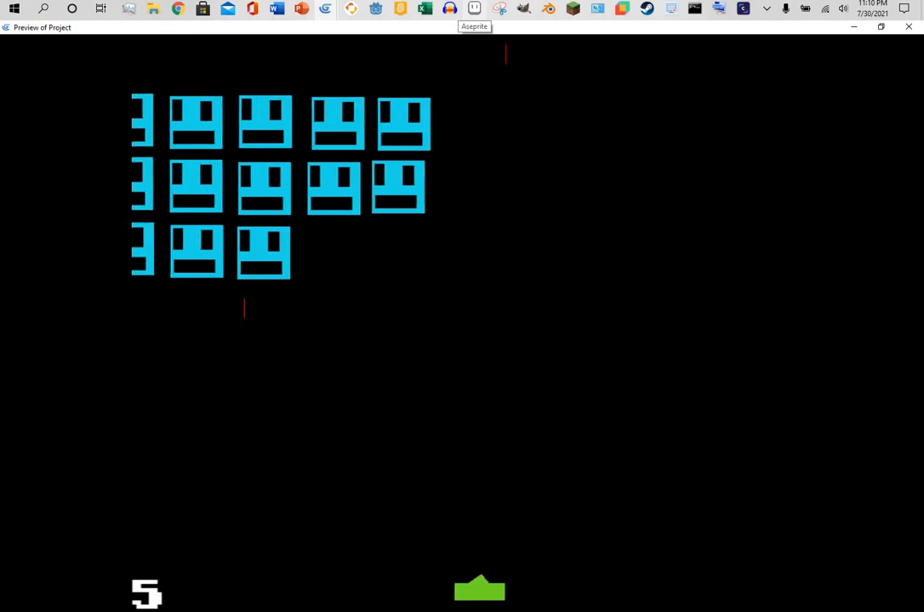
key("space")
key("space")
key("space")
key("Left")
key("space")
key("space")
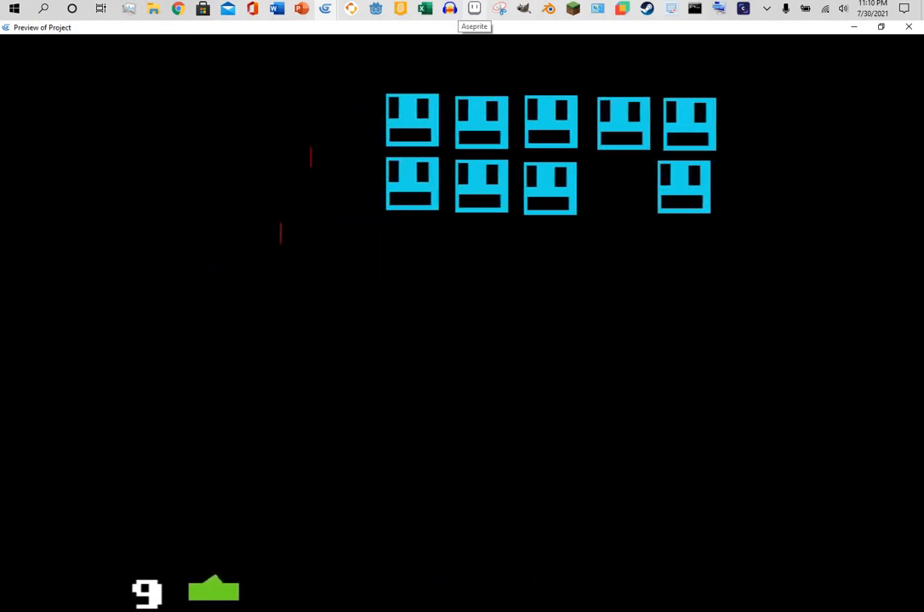
key("Right")
key("space")
key("space")
key("Right")
key("space")
key("space")
key("space")
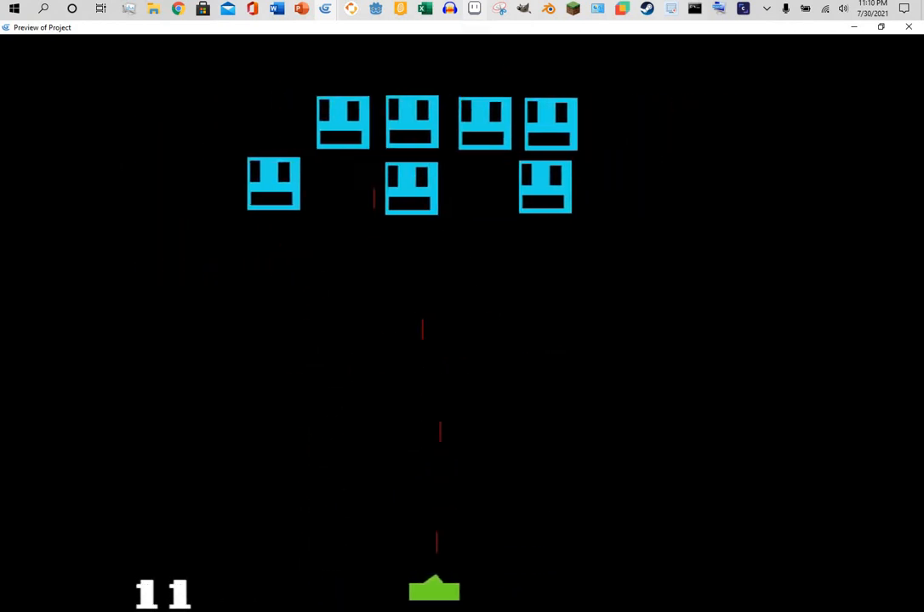
key("Left")
key("space")
key("space")
key("space")
key("Left")
key("Right")
key("space")
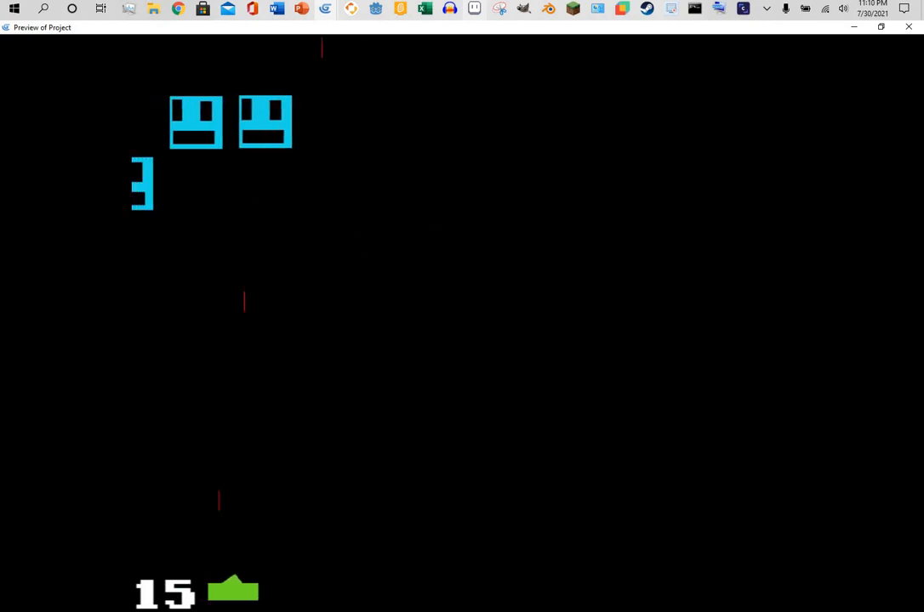
key("space")
key("space")
key("space")
key("Right")
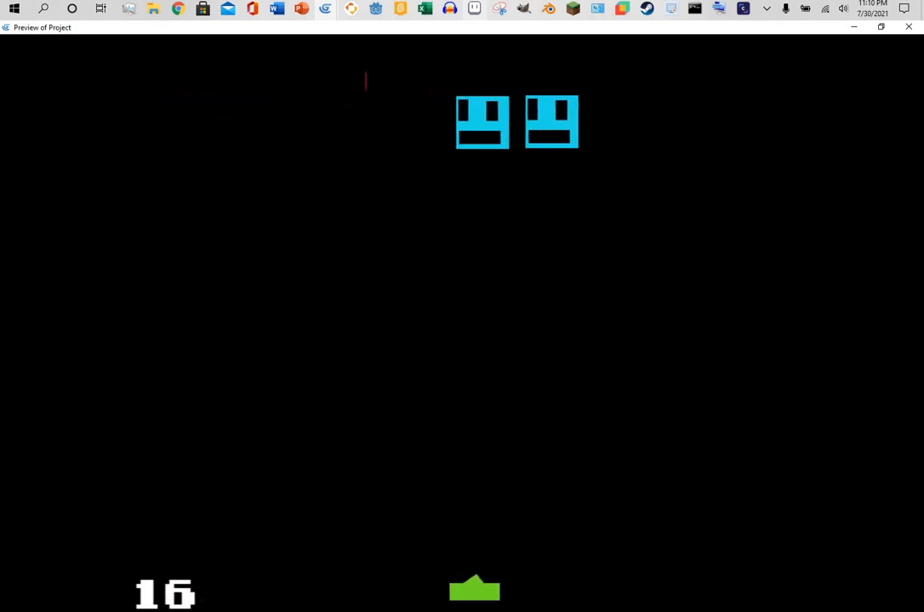
key("Right")
key("space")
key("space")
key("space")
key("space")
key("space")
key("Left")
key("space")
key("Right")
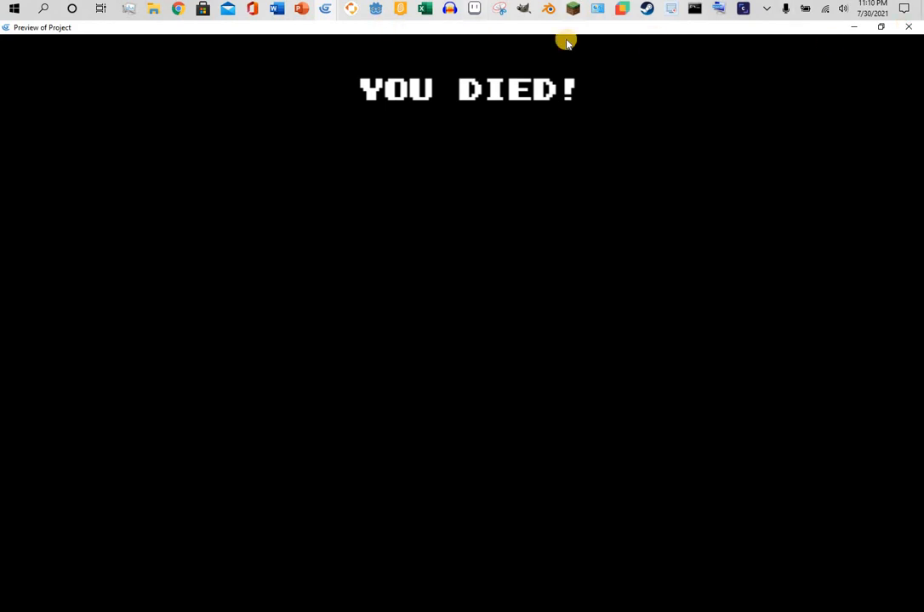
left_click(907, 28)
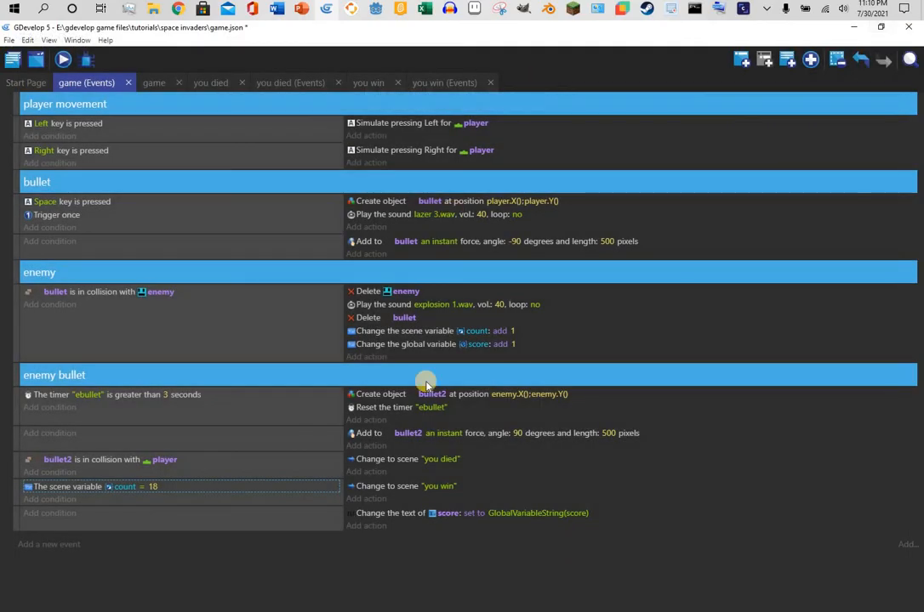